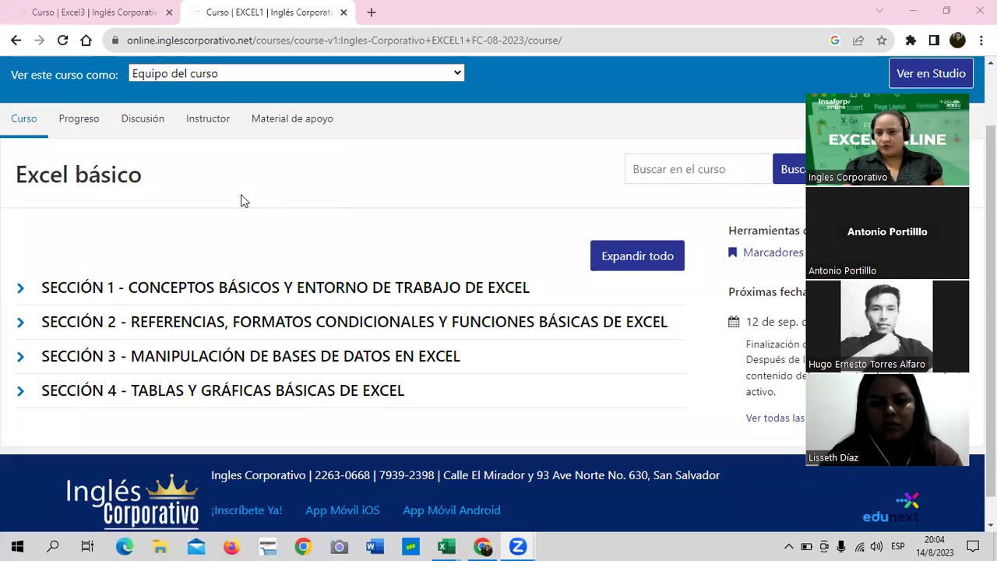
# Expand the SECCIÓN 1 header to reveal its 3-question Conceptos básicos homework unit.
pyautogui.scroll(-1, 230, 284)
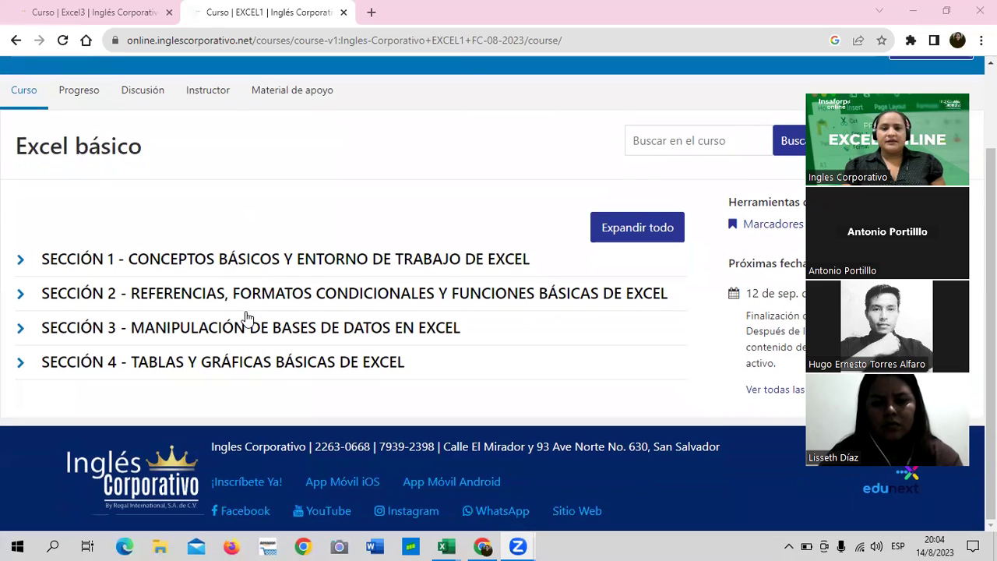
pyautogui.scroll(2, 281, 379)
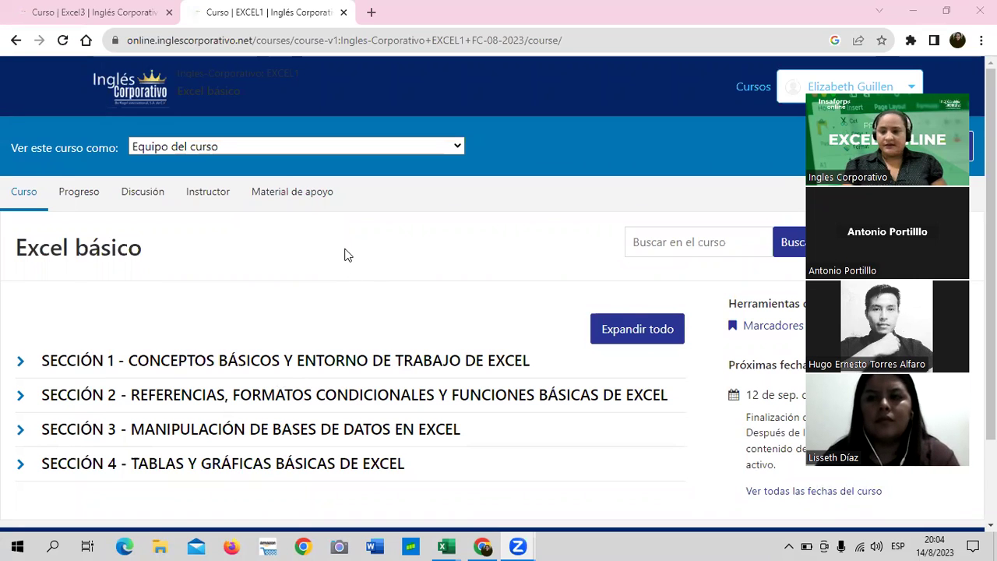
pyautogui.scroll(-1, 328, 286)
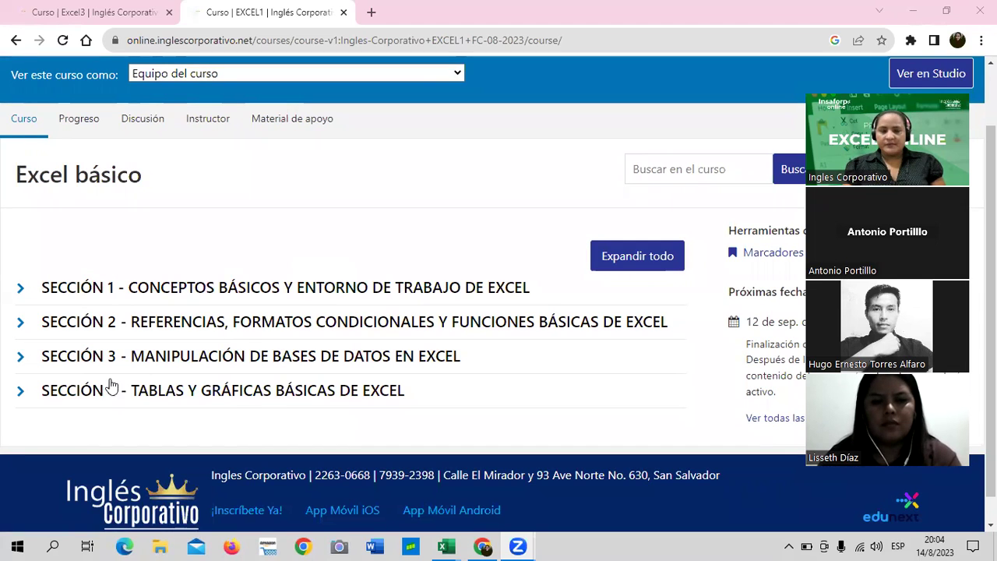
pyautogui.click(75, 293)
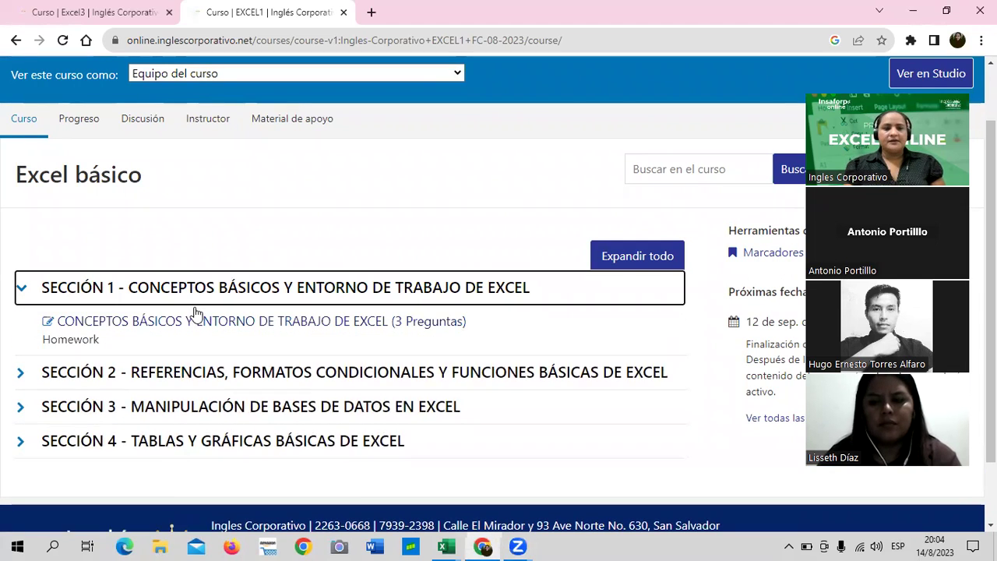
# Open lesson unit 1.2 Conceptos básicos y entorno de trabajo and load its video.
pyautogui.click(196, 327)
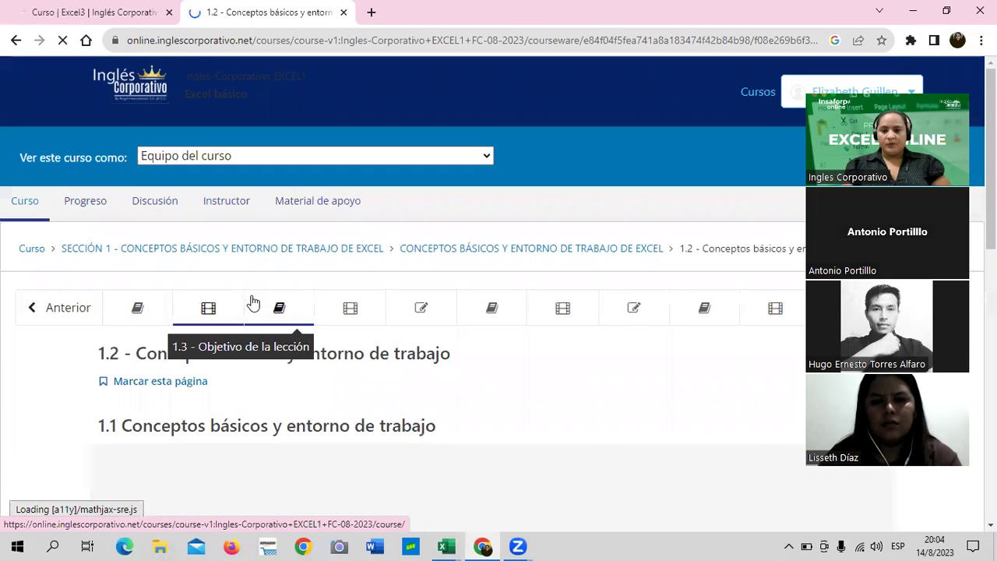
pyautogui.moveTo(450, 543)
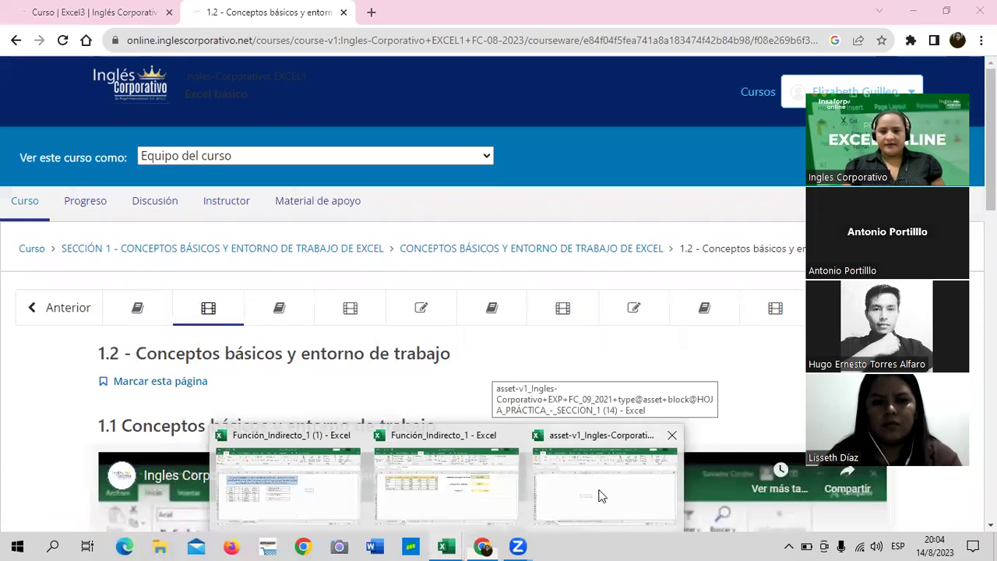
# Switch to the HOJA_PRÁCTICA_-_SECCION_1 workbook, browse its sheets, and finish on Ingreso de datos.
pyautogui.hotkey('alt', 'Tab')
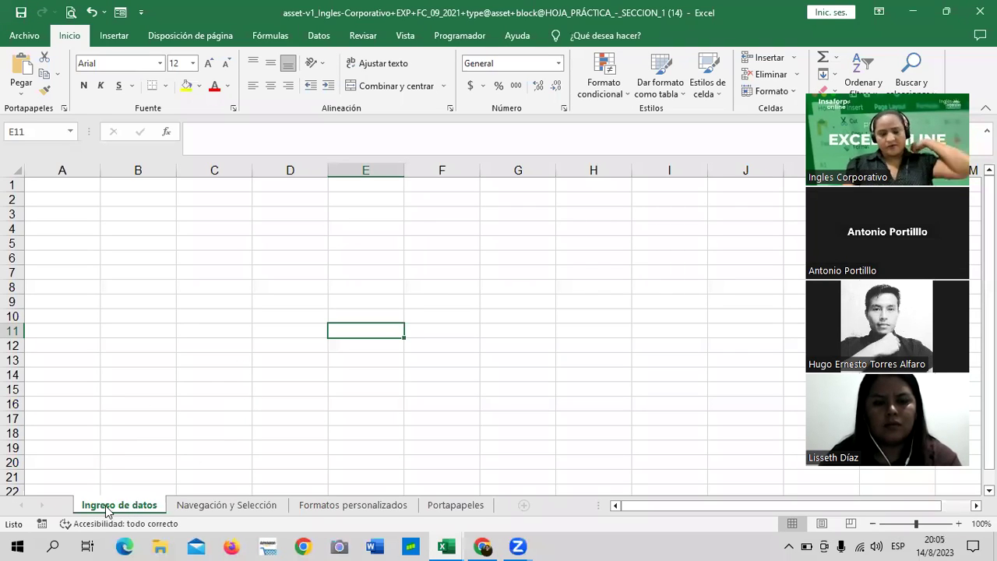
pyautogui.click(175, 509)
pyautogui.click(327, 508)
pyautogui.click(456, 508)
pyautogui.click(354, 514)
pyautogui.click(264, 511)
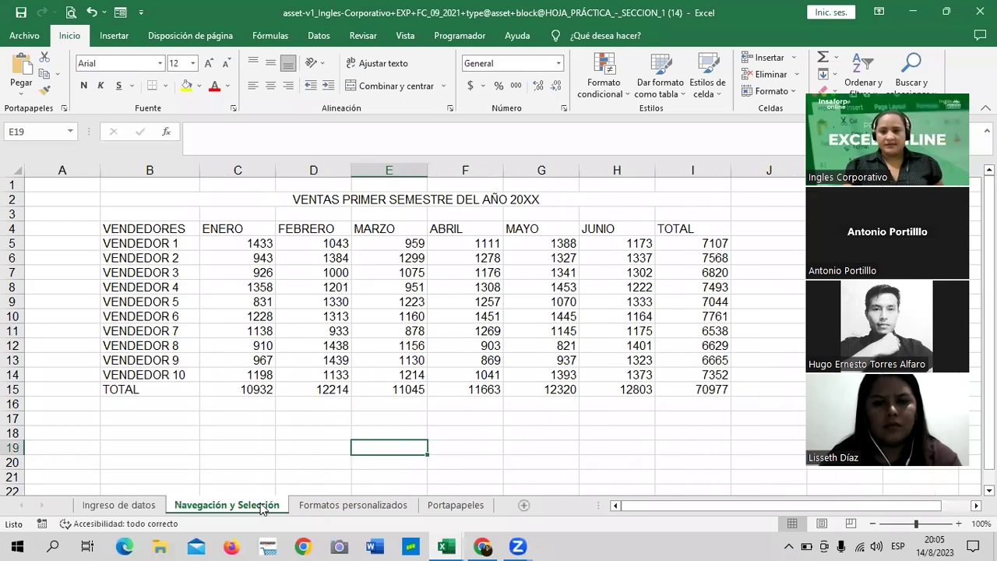
pyautogui.click(129, 508)
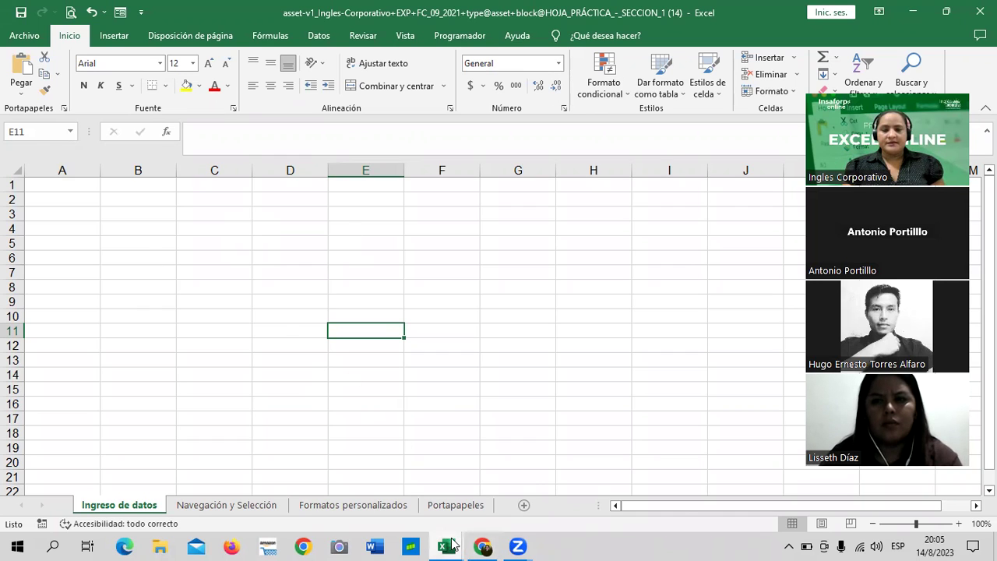
# Bring back the unit 1.2 lesson page and return to the course outline via Curso.
pyautogui.moveTo(482, 545)
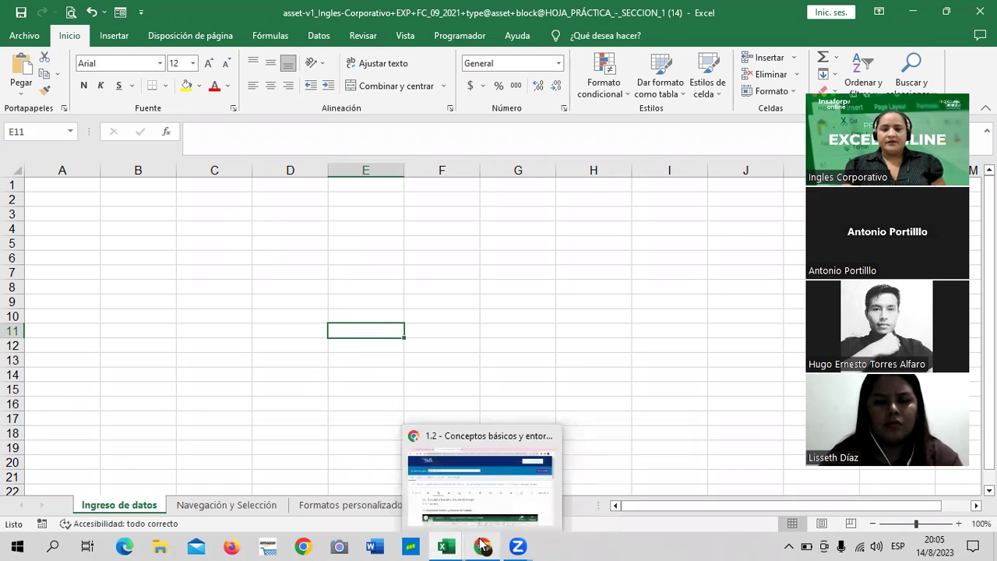
pyautogui.click(492, 506)
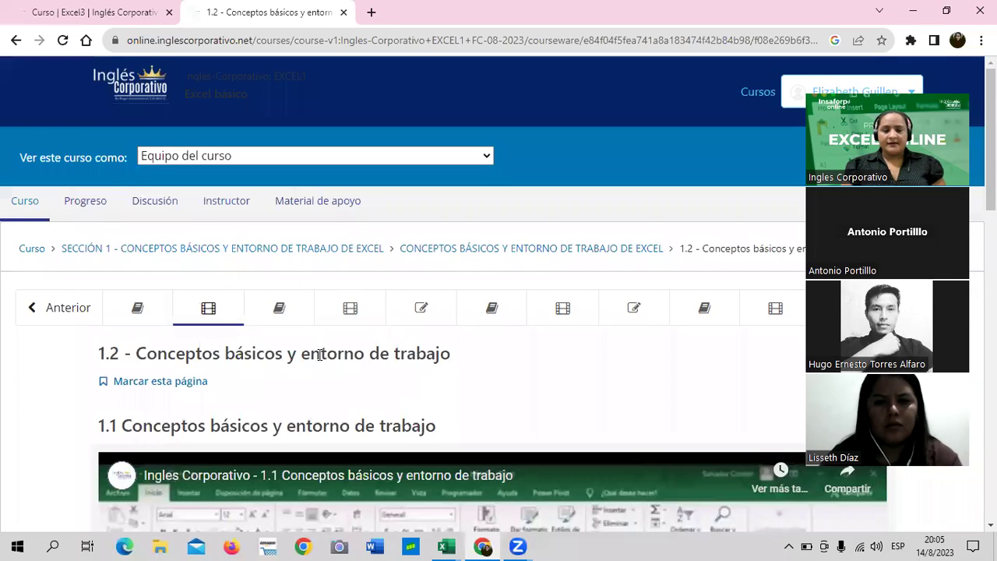
pyautogui.scroll(-3, 423, 380)
pyautogui.scroll(1, 411, 386)
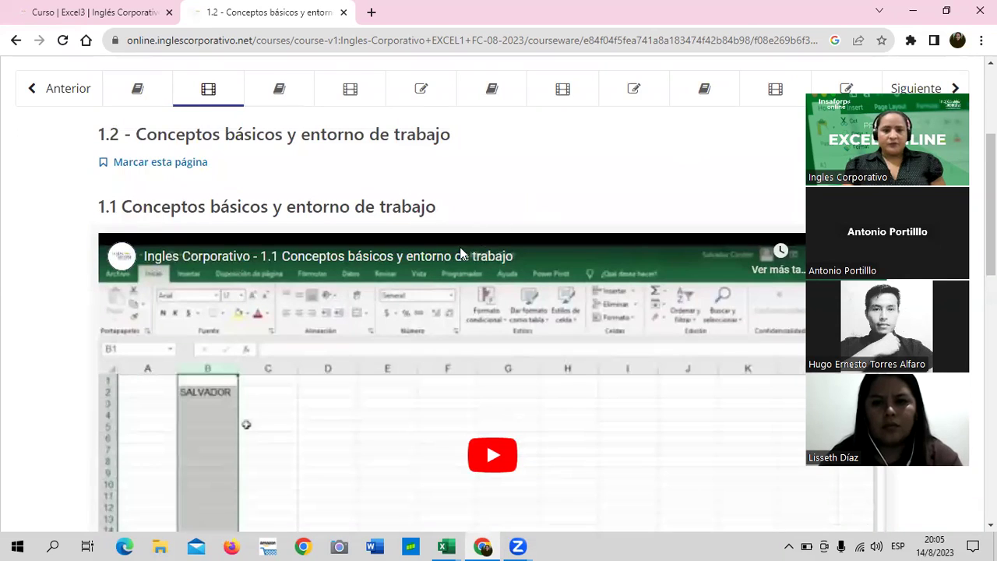
pyautogui.scroll(1, 424, 290)
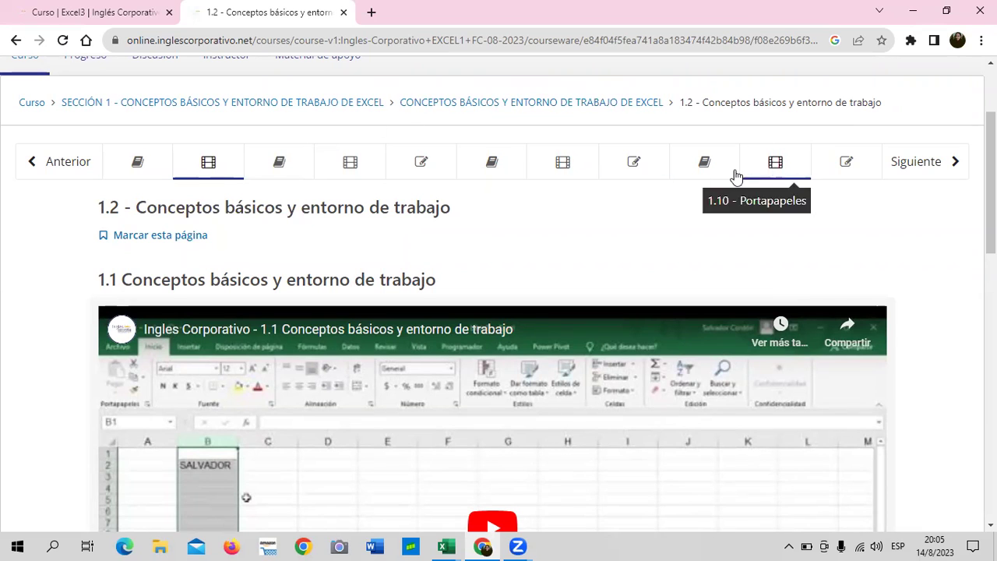
pyautogui.click(34, 110)
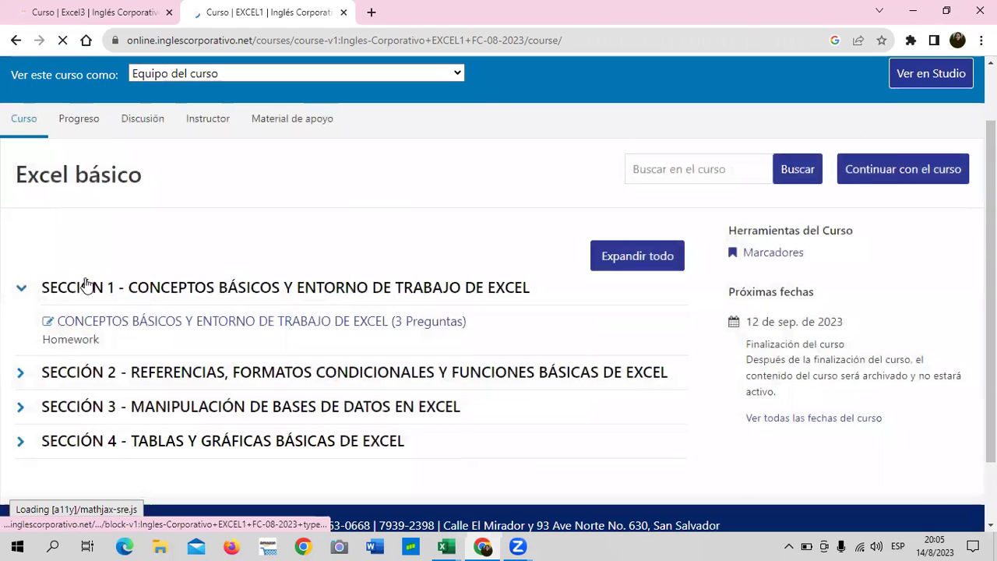
# Collapse and re-expand Sección 1, then reopen its Conceptos básicos (3 Preguntas) unit.
pyautogui.click(68, 298)
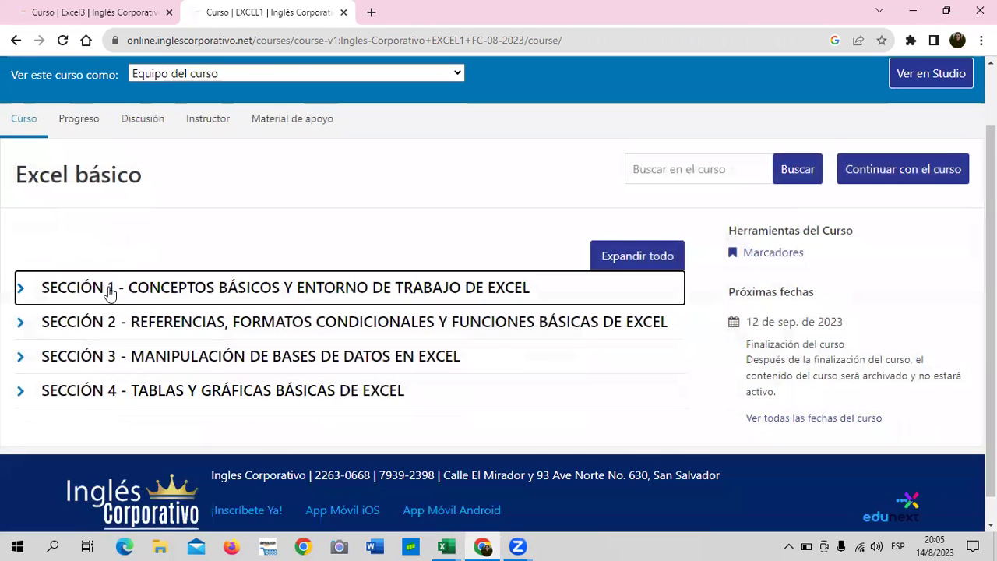
pyautogui.click(107, 287)
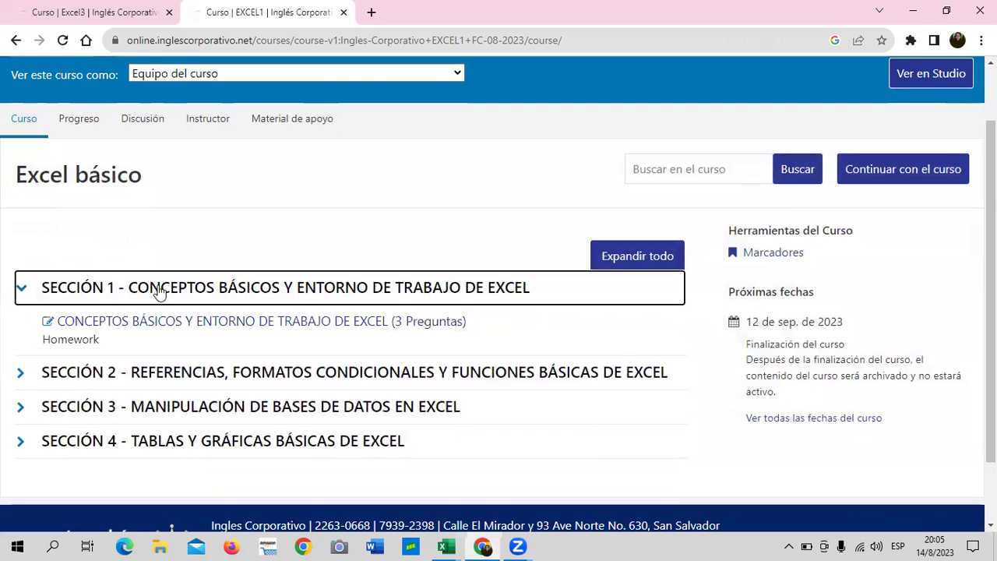
pyautogui.click(202, 322)
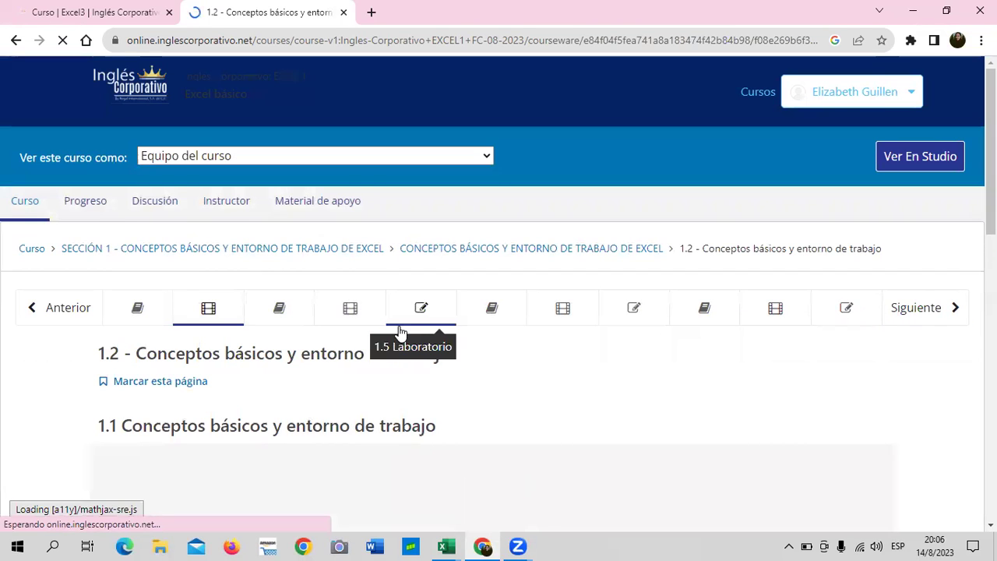
# Open unit 1.1 Objetivo de la lección and read its cells, ranges, rows and columns material.
pyautogui.click(155, 308)
pyautogui.scroll(-2, 266, 333)
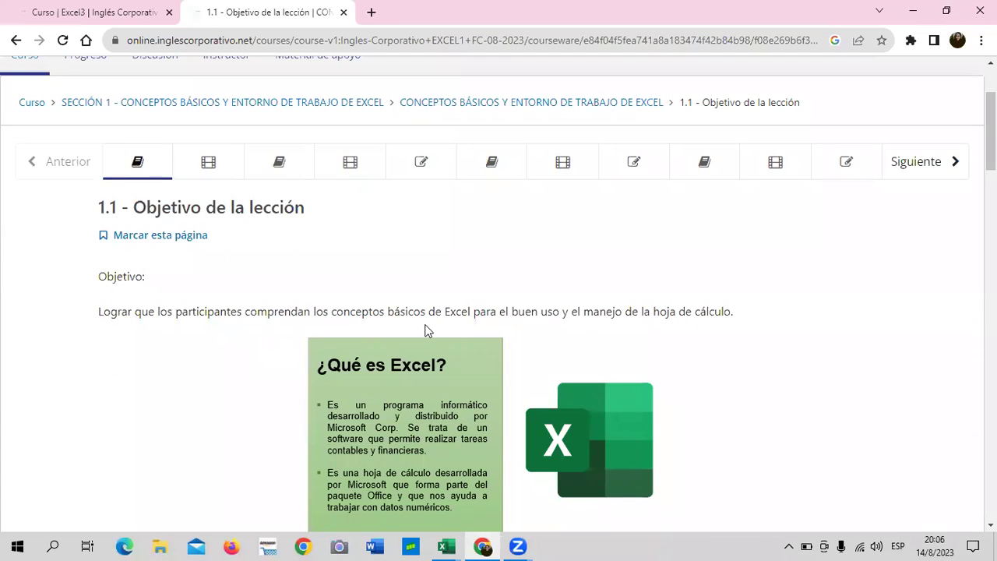
pyautogui.scroll(-1, 309, 319)
pyautogui.scroll(-3, 390, 343)
pyautogui.scroll(-3, 393, 343)
pyautogui.scroll(-2, 396, 338)
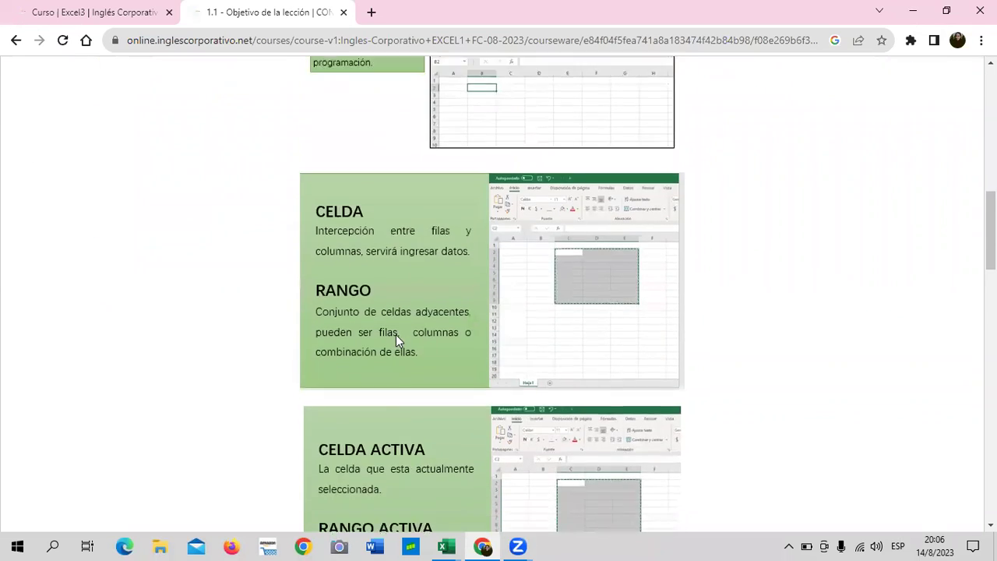
pyautogui.scroll(-3, 395, 340)
pyautogui.scroll(-3, 396, 341)
pyautogui.scroll(-3, 400, 385)
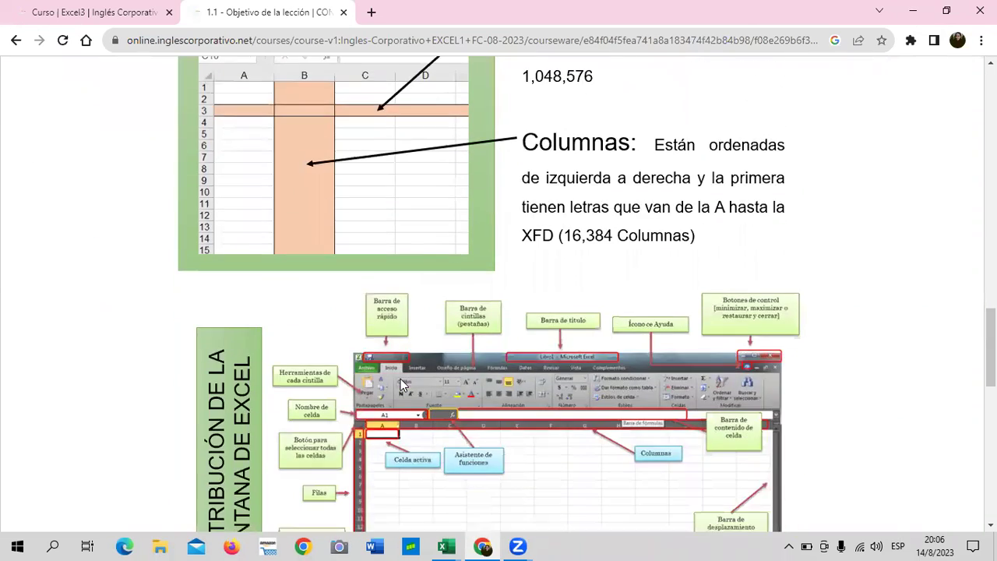
pyautogui.scroll(-1, 400, 382)
pyautogui.scroll(-3, 399, 381)
pyautogui.scroll(-5, 397, 381)
pyautogui.scroll(5, 398, 380)
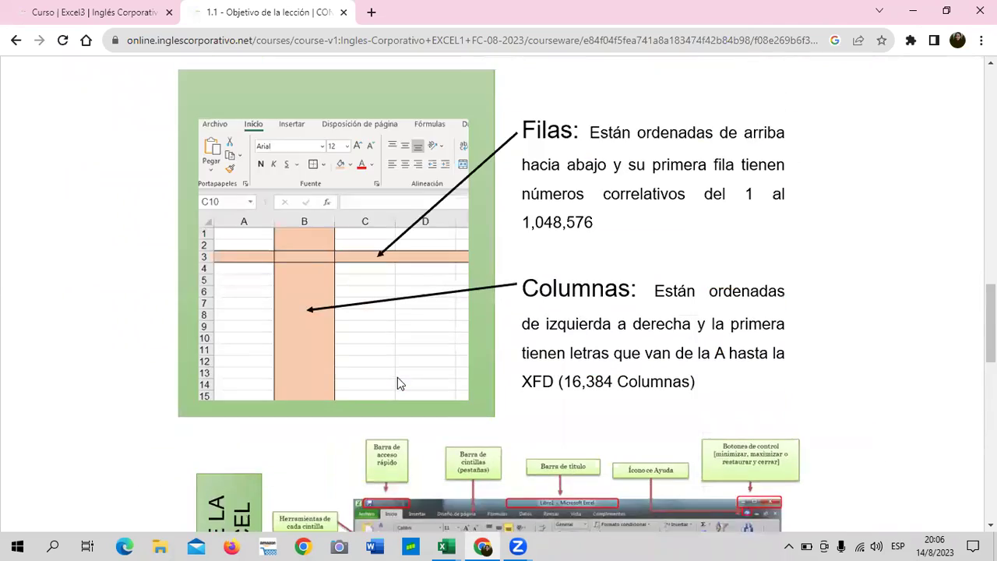
pyautogui.scroll(5, 397, 380)
pyautogui.scroll(2, 396, 379)
pyautogui.scroll(3, 394, 374)
pyautogui.scroll(5, 261, 347)
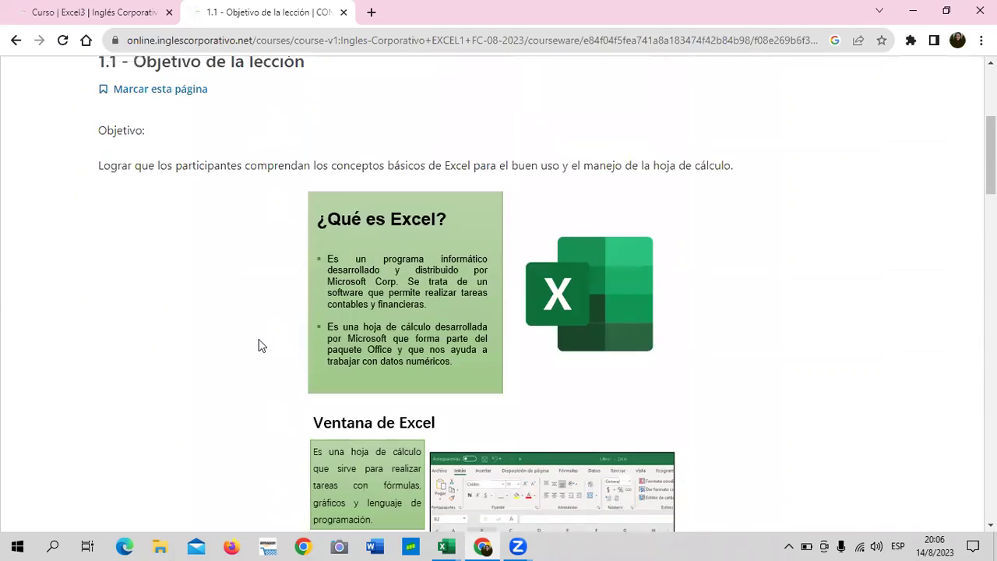
pyautogui.scroll(4, 255, 343)
# Return to the unit 1.2 video and scroll down to the PLANTILLA DE ACTIVIDADES - SECCIÓN 1 link.
pyautogui.click(227, 311)
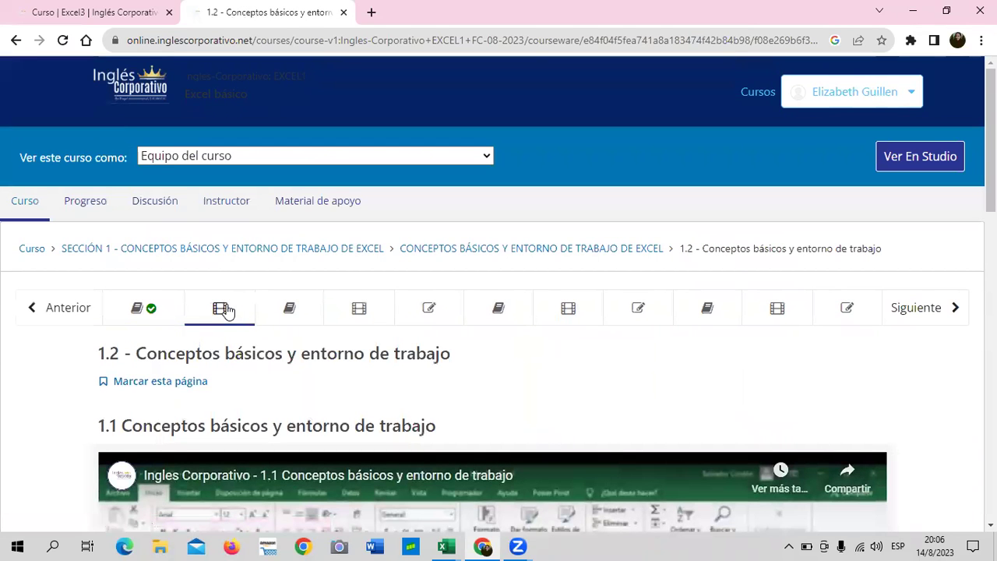
pyautogui.scroll(-2, 476, 385)
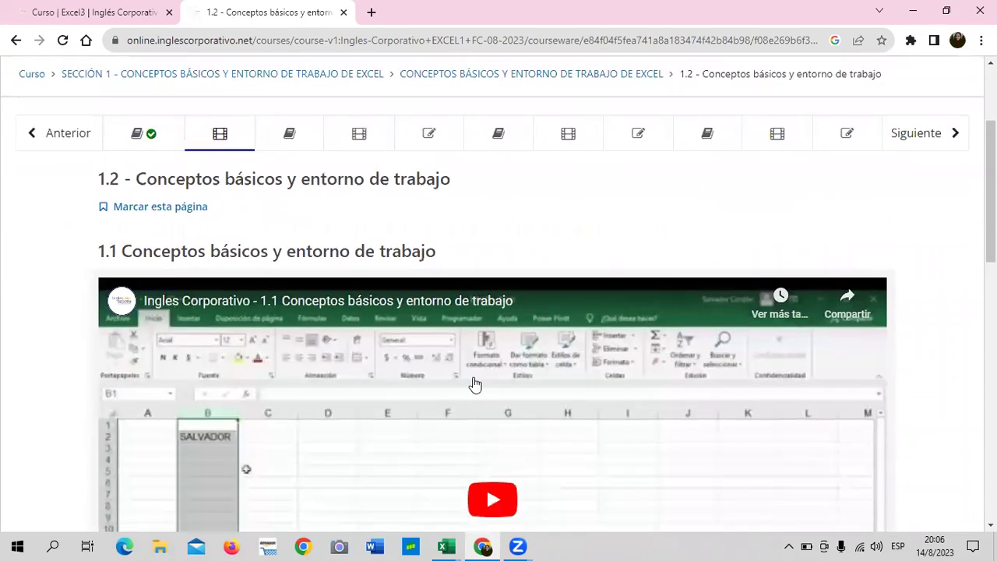
pyautogui.scroll(-3, 476, 385)
pyautogui.scroll(-2, 476, 385)
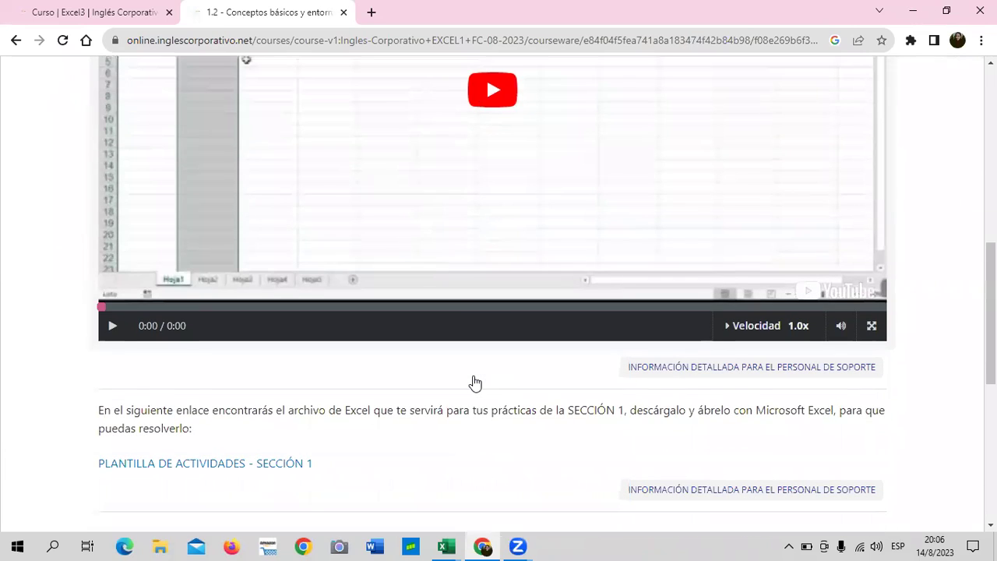
pyautogui.scroll(-1, 463, 371)
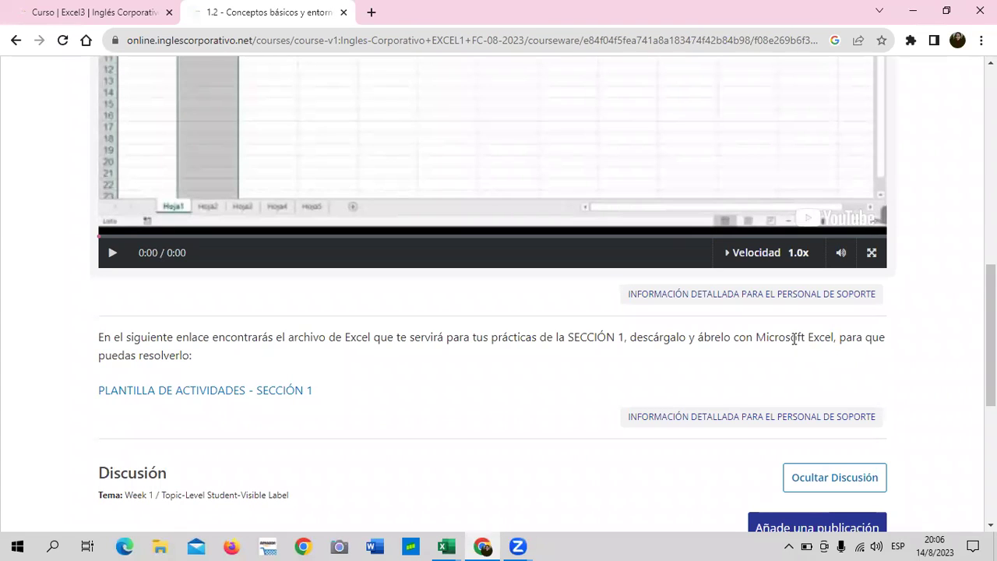
pyautogui.scroll(1, 302, 341)
pyautogui.scroll(2, 301, 343)
pyautogui.scroll(2, 303, 341)
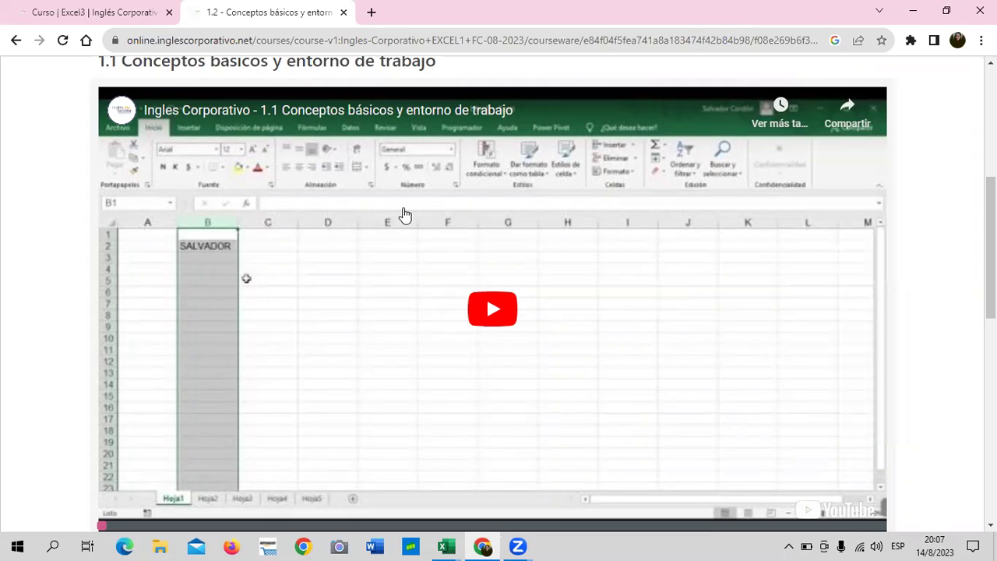
pyautogui.scroll(-1, 404, 215)
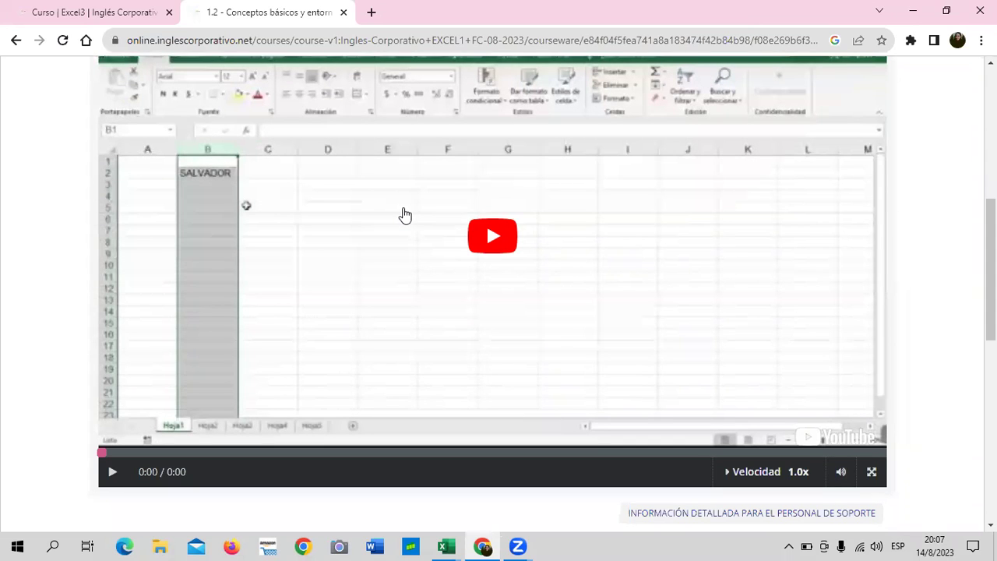
pyautogui.scroll(2, 404, 213)
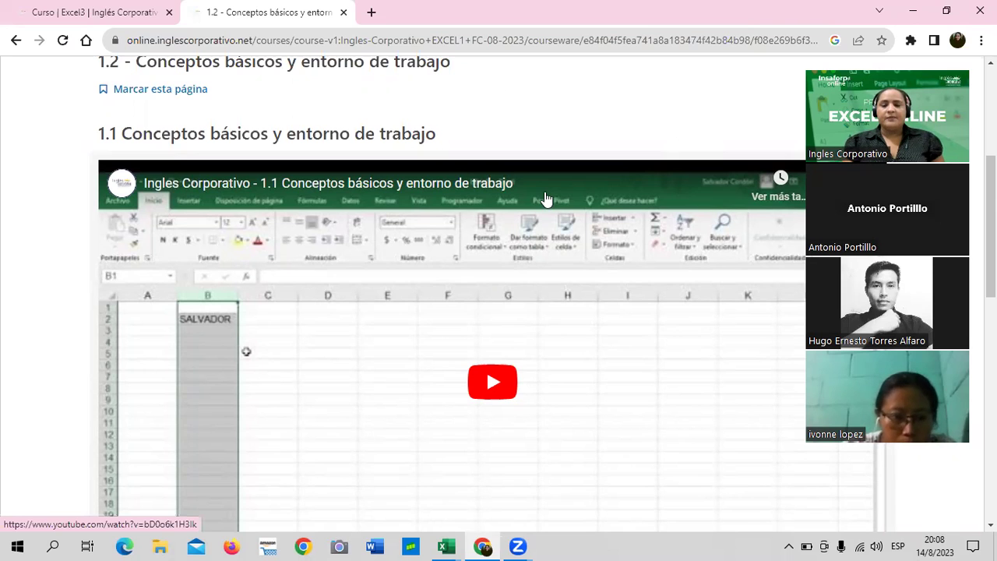
pyautogui.scroll(-2, 546, 199)
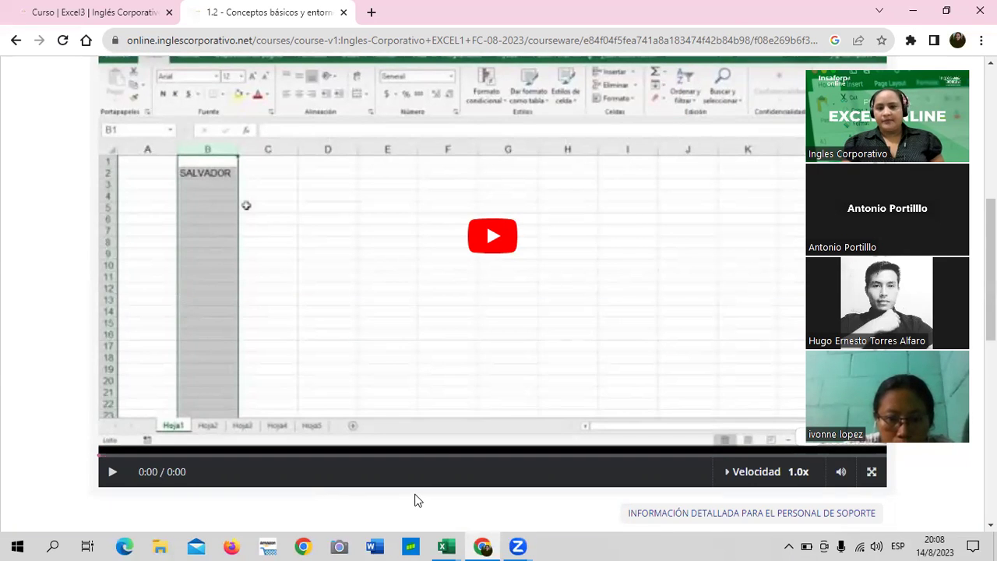
pyautogui.scroll(3, 427, 463)
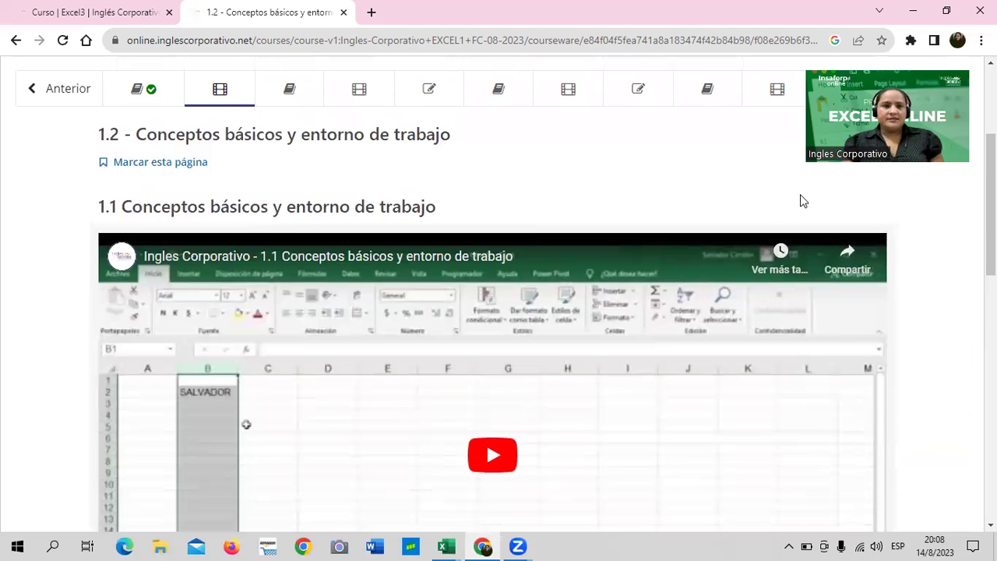
# Open the 1.3 lesson objective unit and read through it.
pyautogui.click(312, 93)
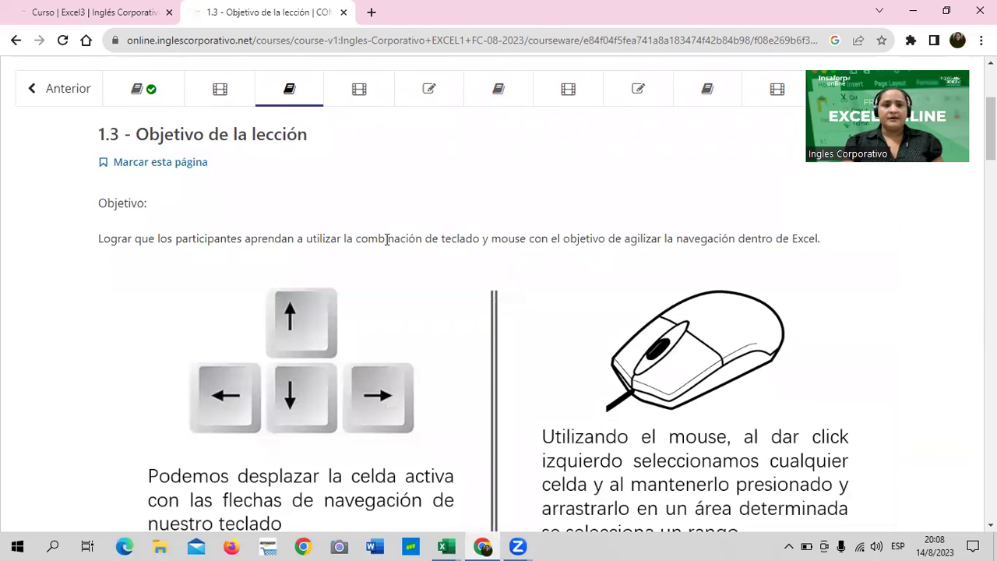
pyautogui.scroll(-3, 387, 239)
pyautogui.scroll(-3, 382, 249)
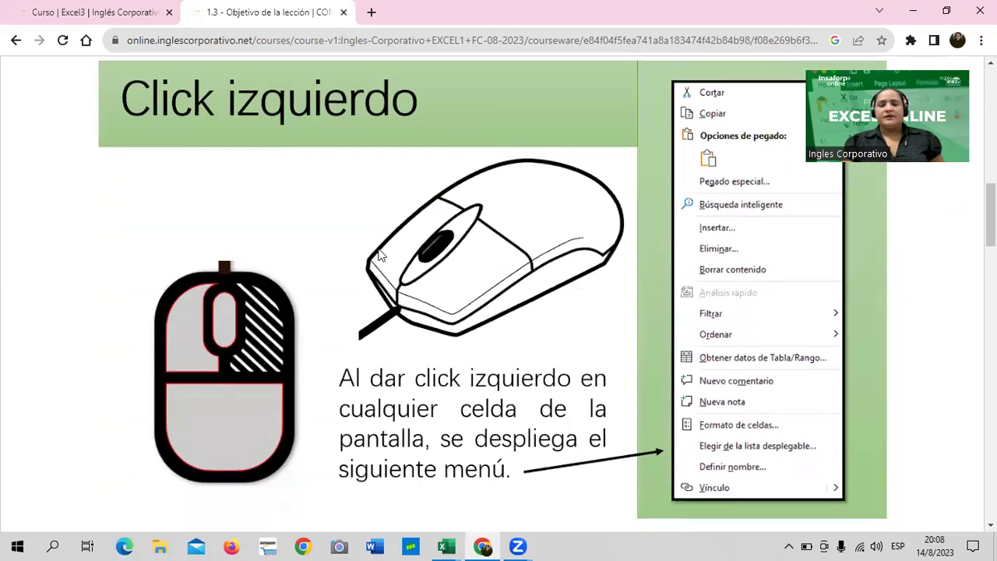
pyautogui.scroll(-3, 378, 254)
pyautogui.scroll(-3, 378, 251)
pyautogui.scroll(3, 377, 253)
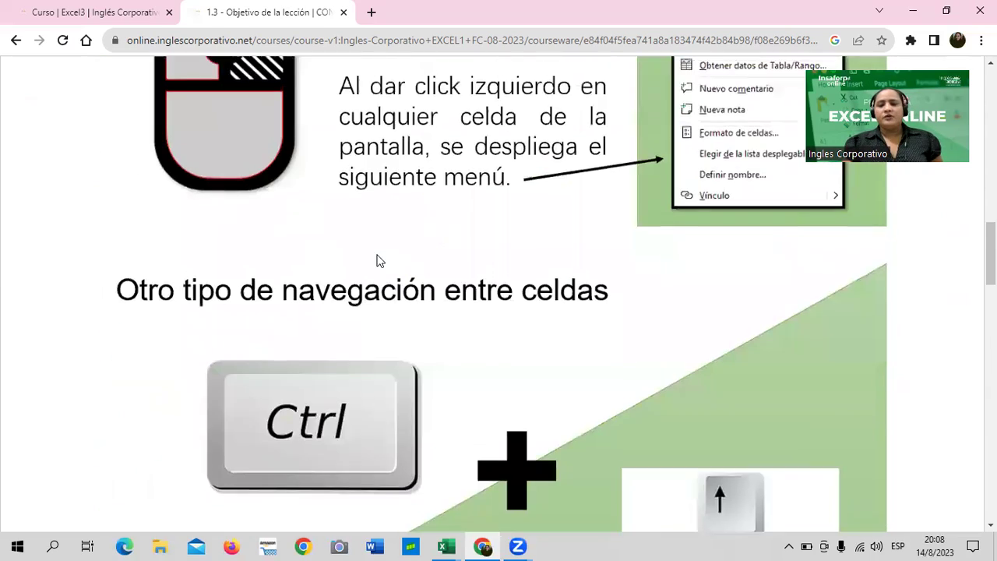
pyautogui.scroll(5, 377, 253)
pyautogui.scroll(5, 379, 258)
pyautogui.scroll(3, 379, 259)
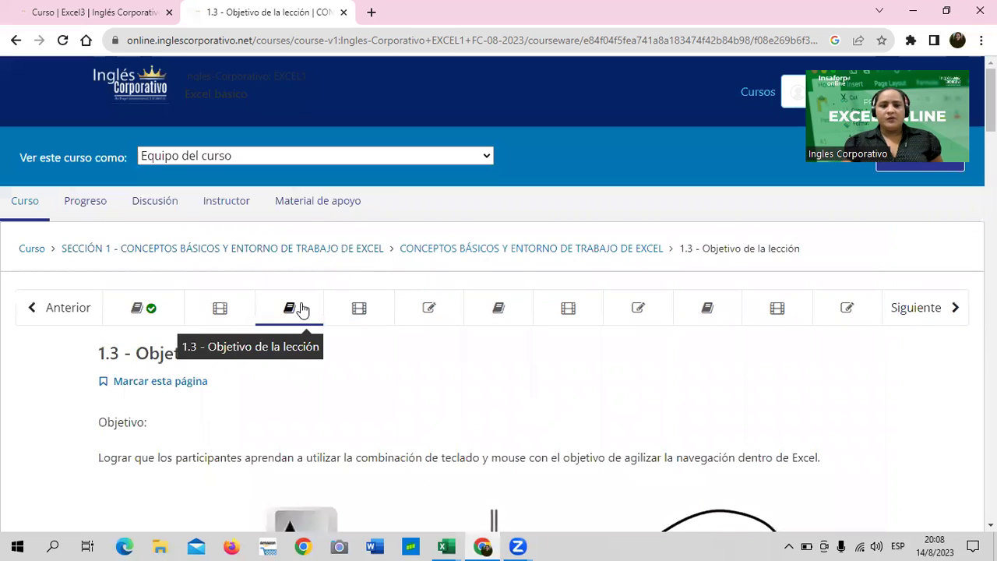
# Review lesson 1.4 on spreadsheet navigation, then move on through 1.5 to the 1.8 Laboratorio quiz.
pyautogui.click(380, 306)
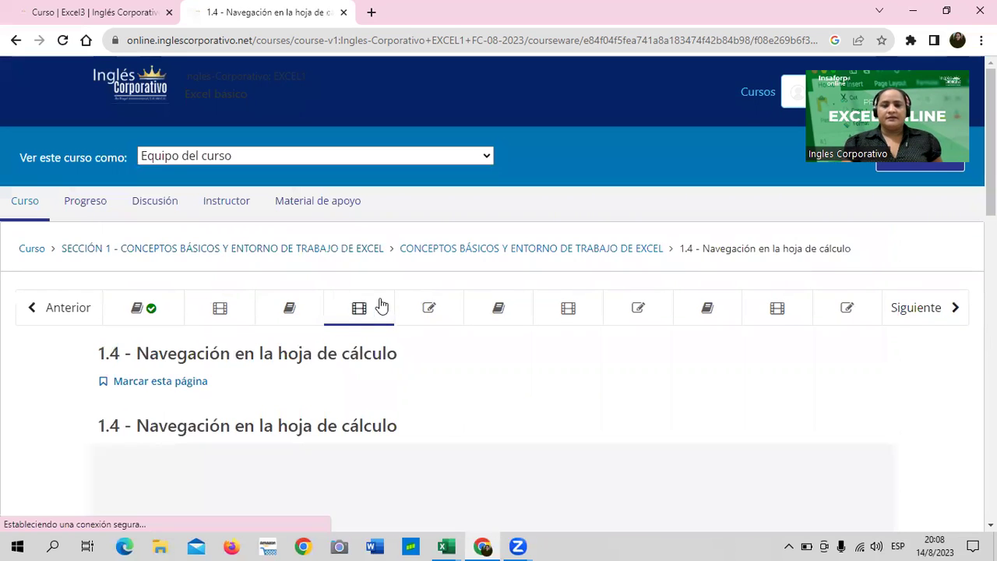
pyautogui.scroll(-3, 381, 300)
pyautogui.scroll(-2, 381, 303)
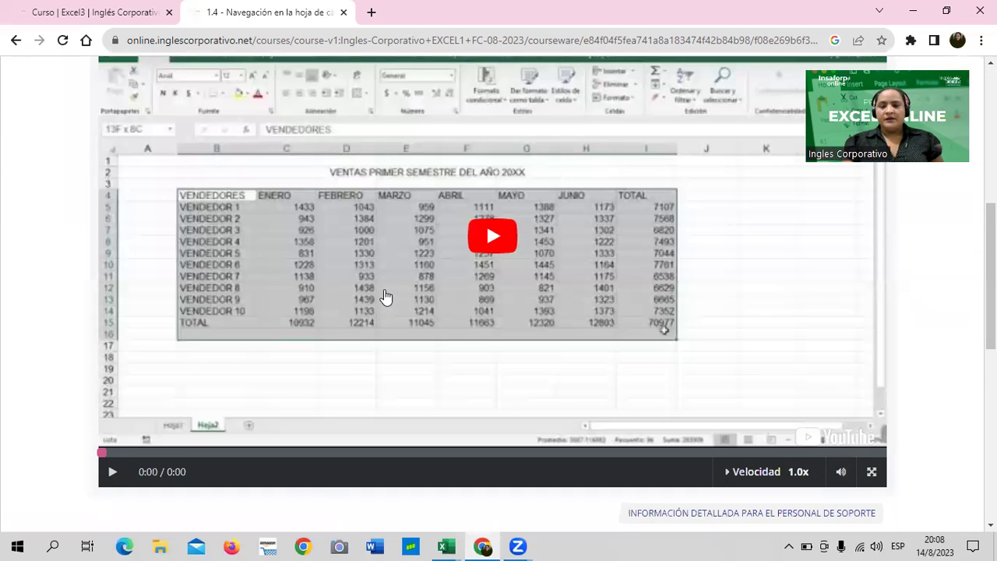
pyautogui.scroll(2, 385, 294)
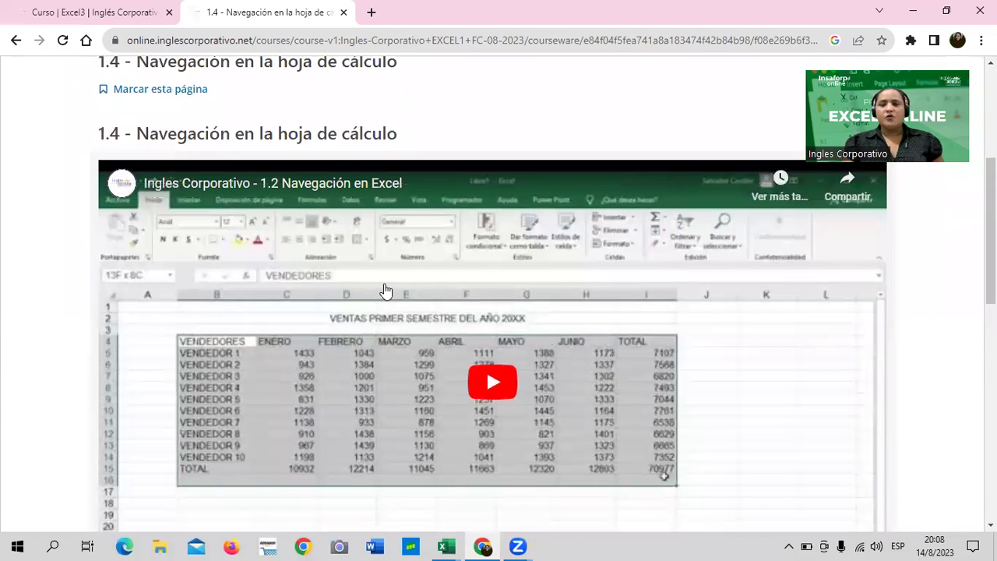
pyautogui.scroll(2, 385, 288)
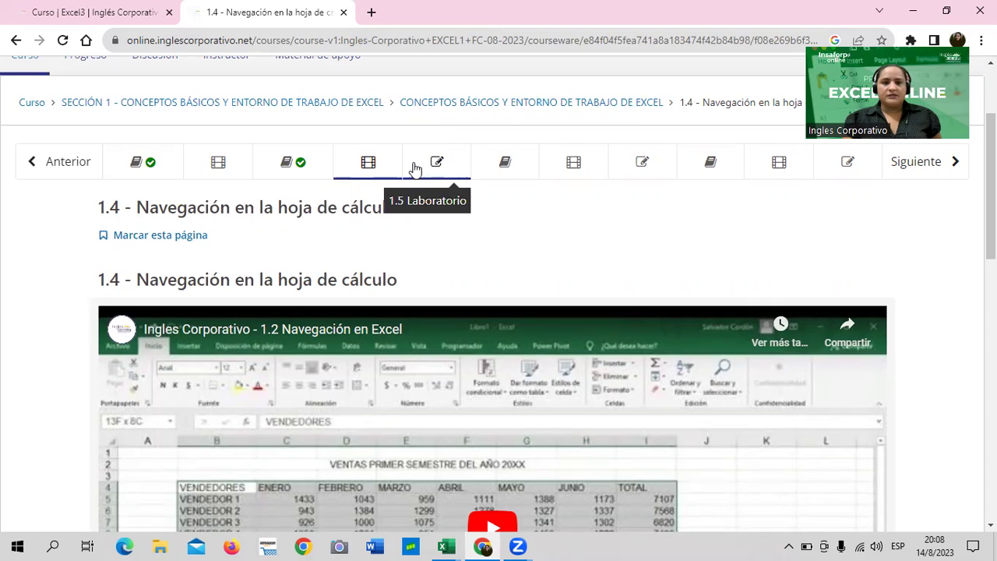
pyautogui.click(417, 167)
pyautogui.click(627, 176)
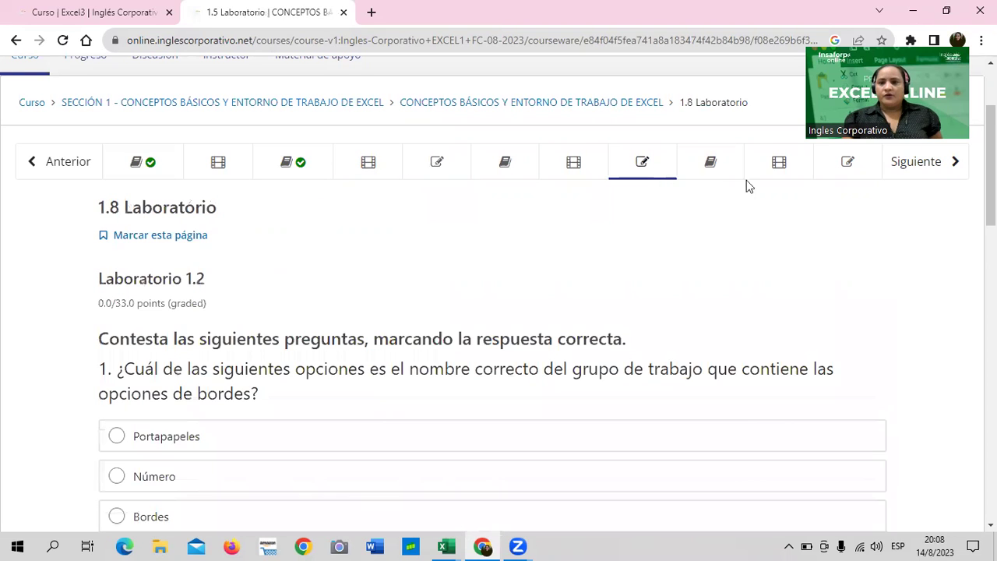
# Go to the 1.5 Laboratorio 1.1 quiz and review its four questions down to Enviar.
pyautogui.click(837, 173)
pyautogui.click(451, 167)
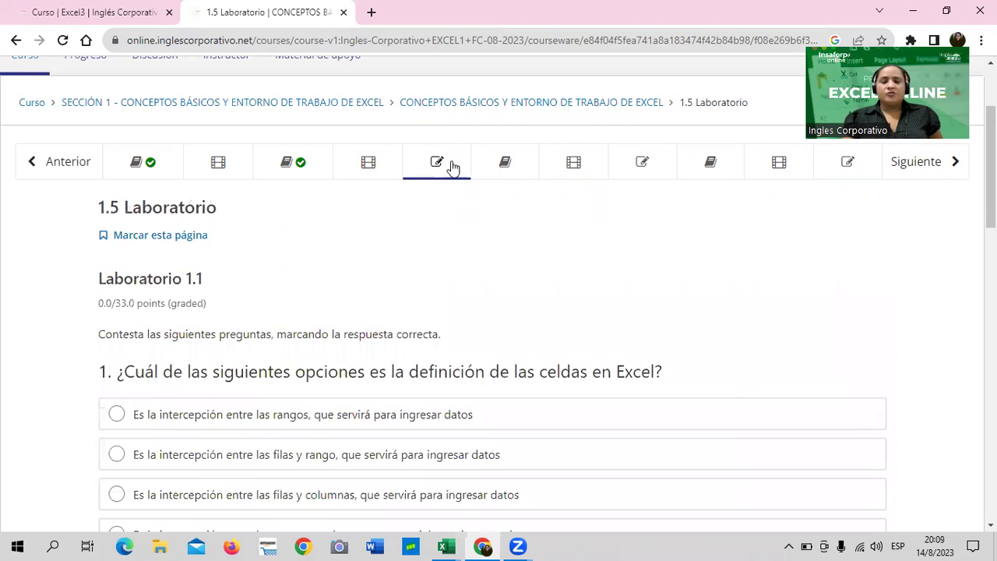
pyautogui.scroll(-2, 523, 236)
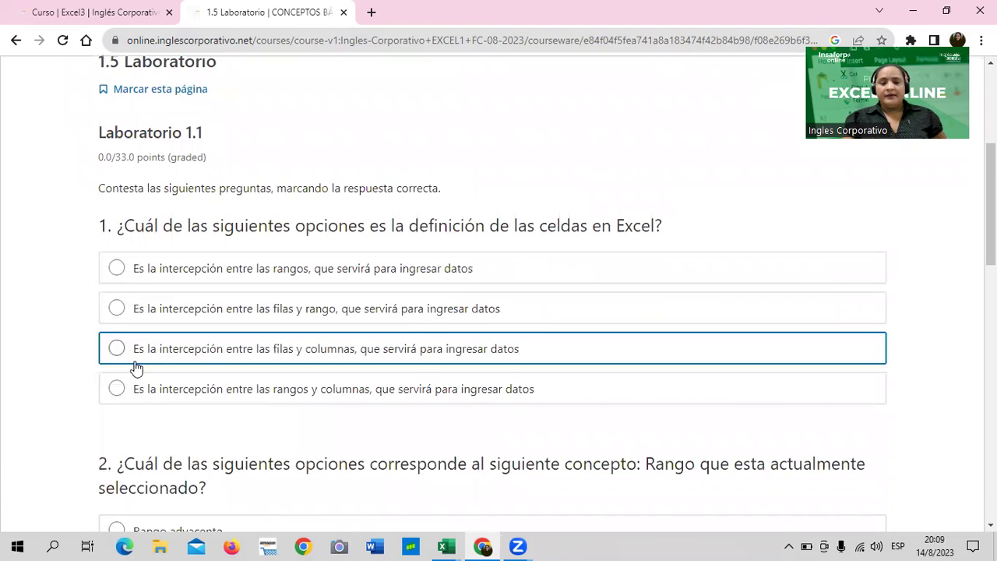
pyautogui.scroll(-1, 134, 370)
pyautogui.scroll(-1, 134, 367)
pyautogui.scroll(-1, 135, 367)
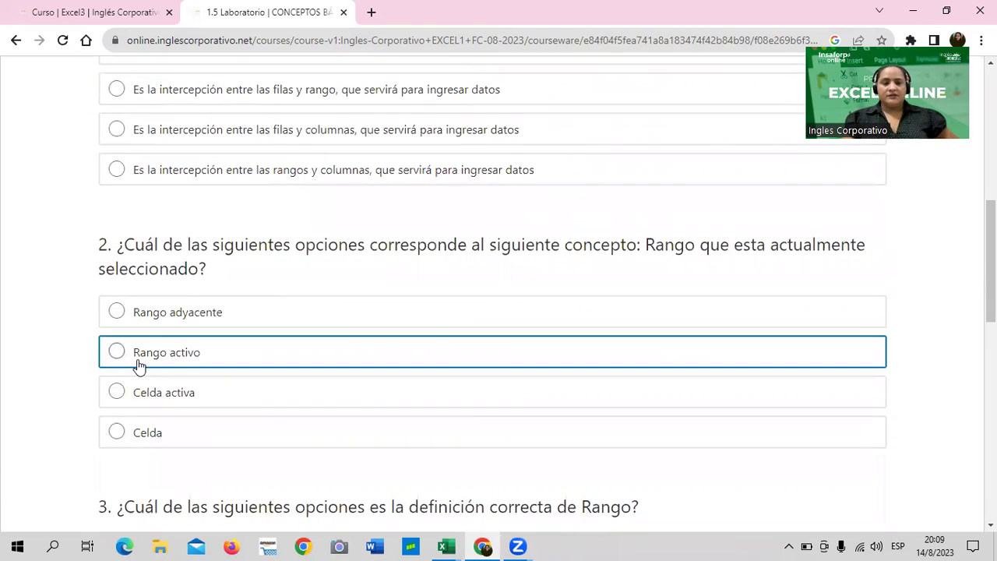
pyautogui.scroll(-1, 138, 366)
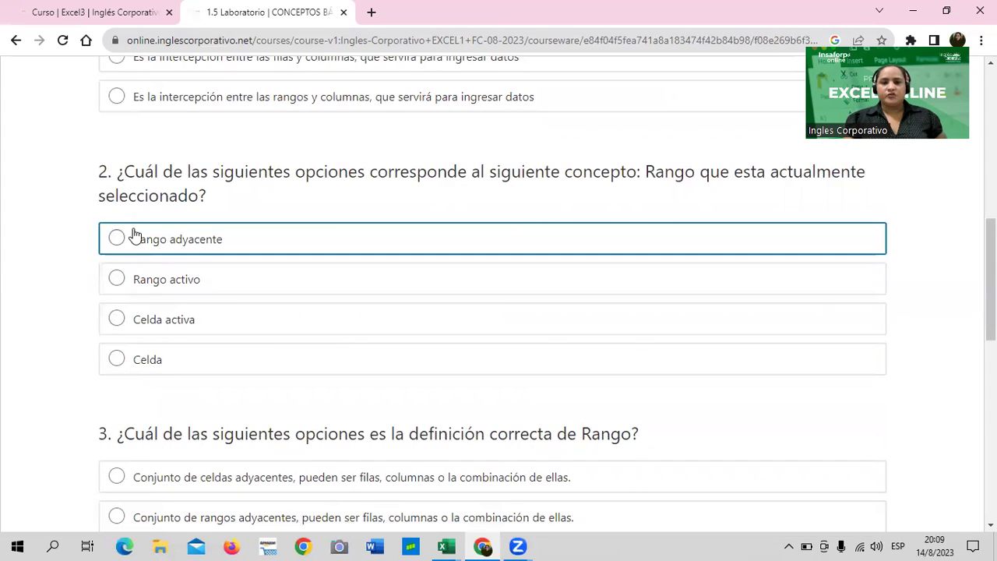
pyautogui.scroll(-1, 160, 305)
pyautogui.scroll(-2, 158, 307)
pyautogui.scroll(-2, 158, 302)
pyautogui.scroll(-2, 155, 308)
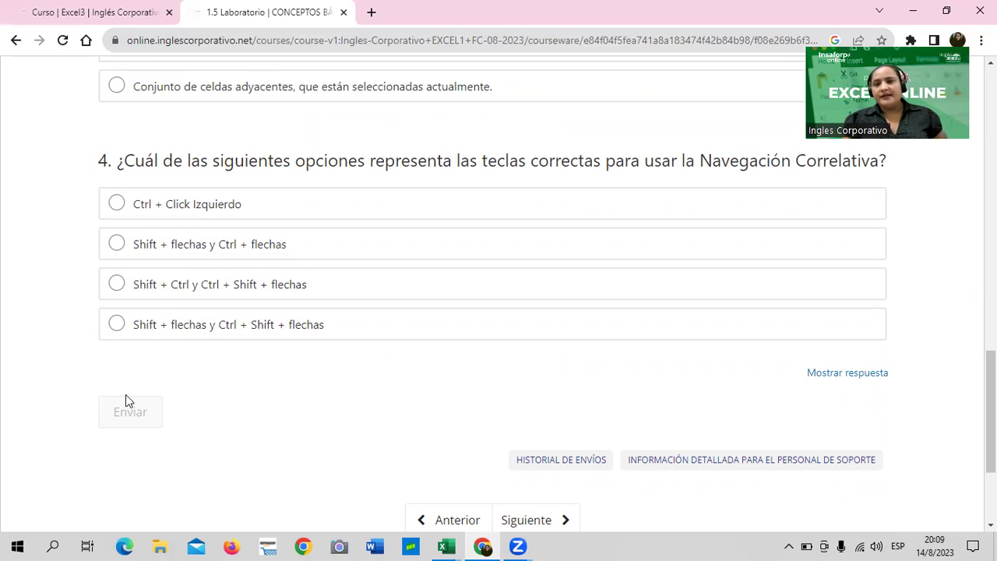
pyautogui.scroll(1, 249, 372)
pyautogui.scroll(1, 249, 372)
pyautogui.scroll(3, 249, 373)
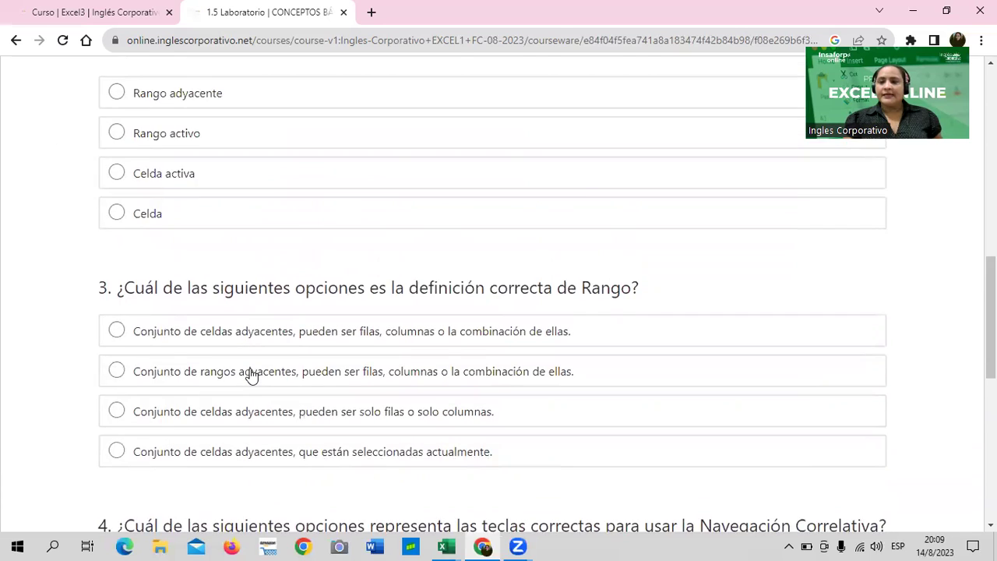
pyautogui.scroll(2, 249, 372)
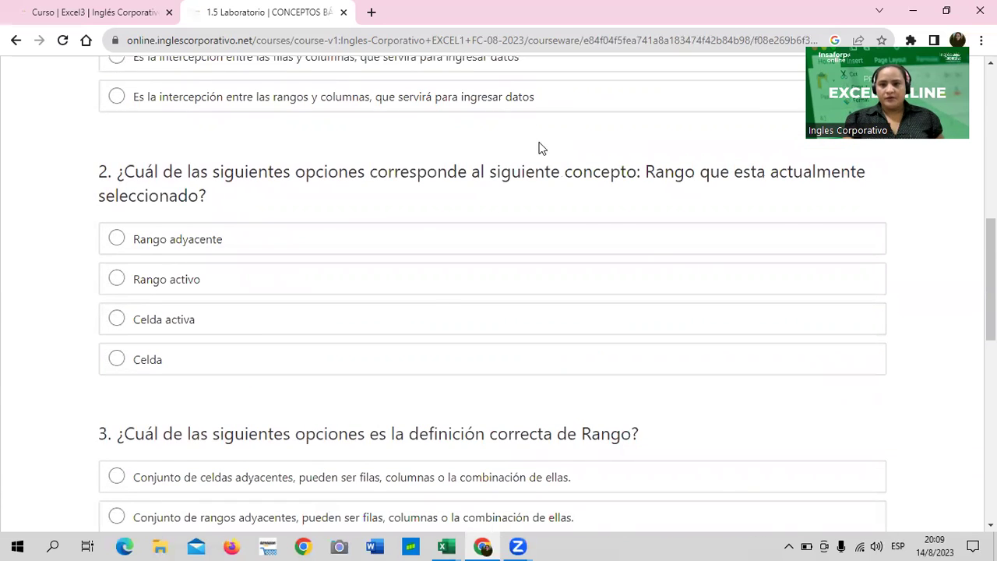
pyautogui.scroll(4, 438, 297)
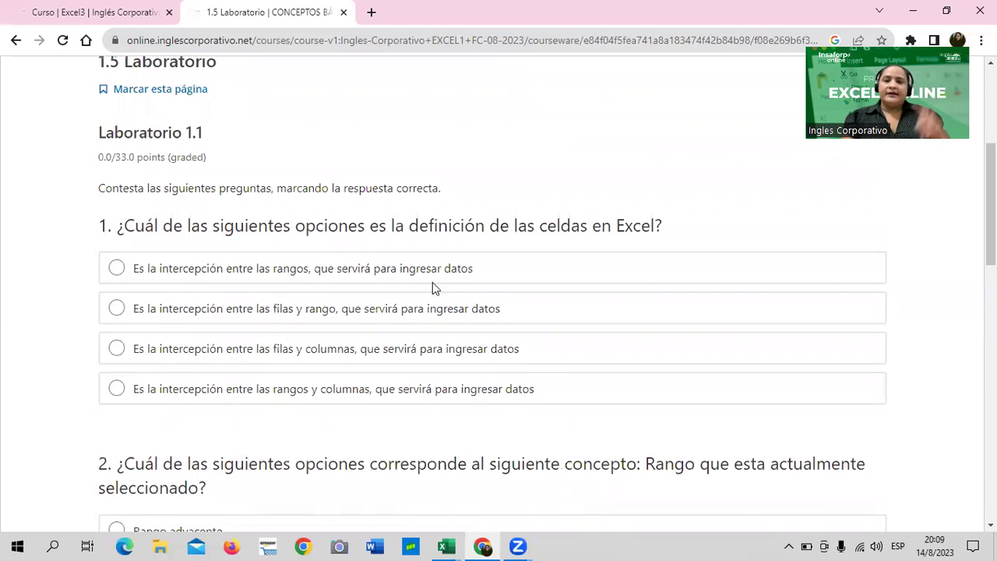
pyautogui.scroll(4, 432, 282)
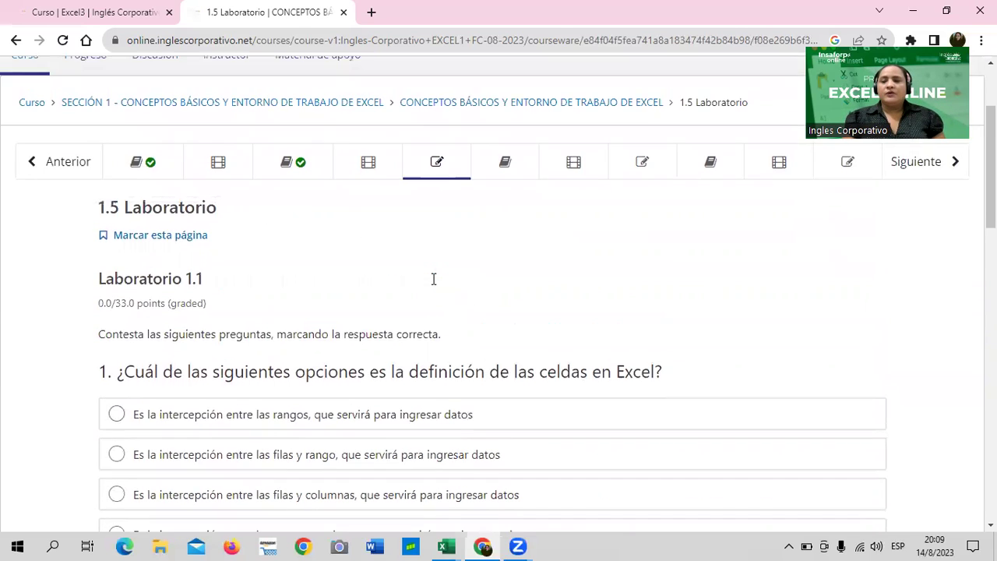
pyautogui.scroll(-1, 403, 306)
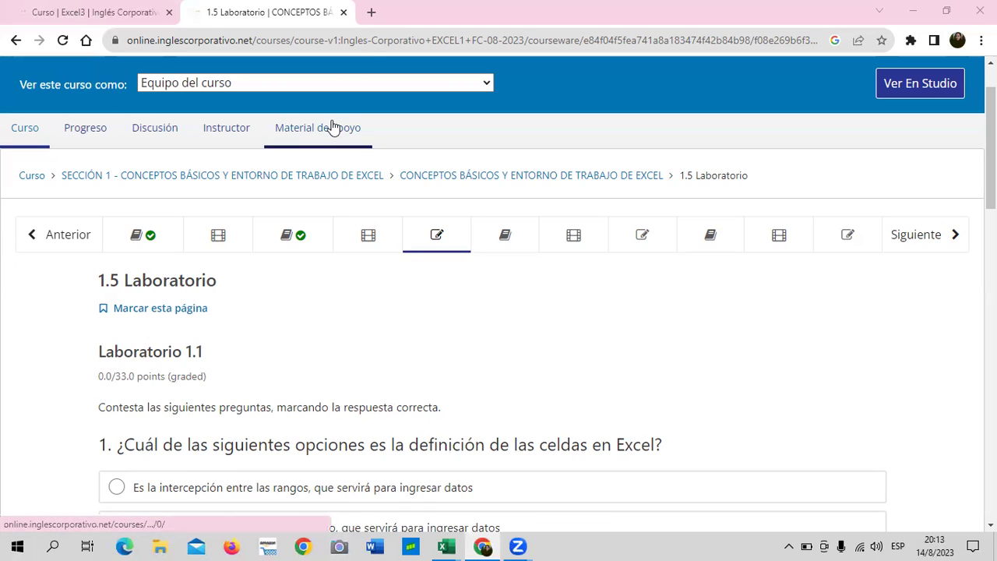
pyautogui.scroll(-4, 438, 305)
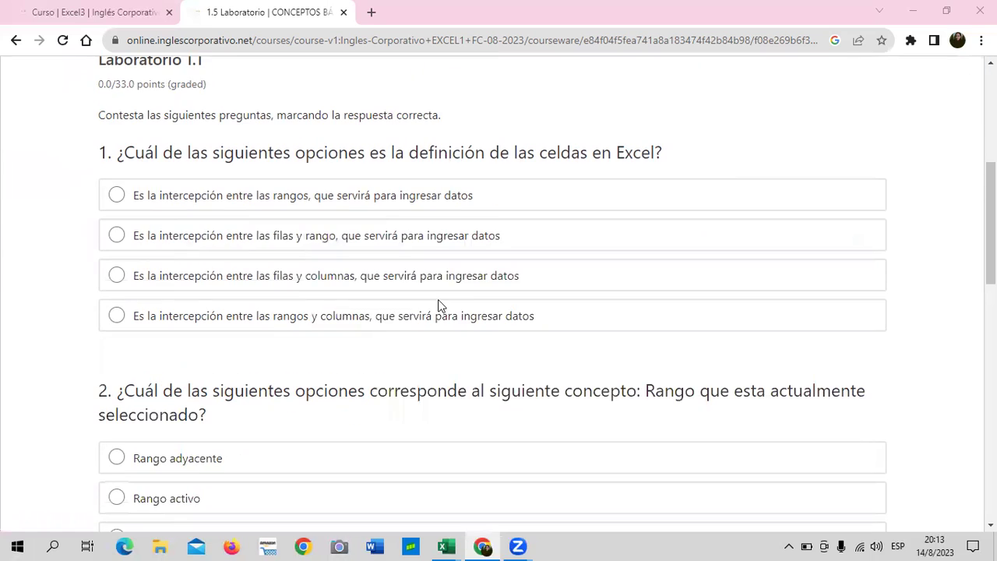
pyautogui.scroll(-4, 438, 305)
pyautogui.scroll(7, 439, 311)
pyautogui.scroll(2, 440, 327)
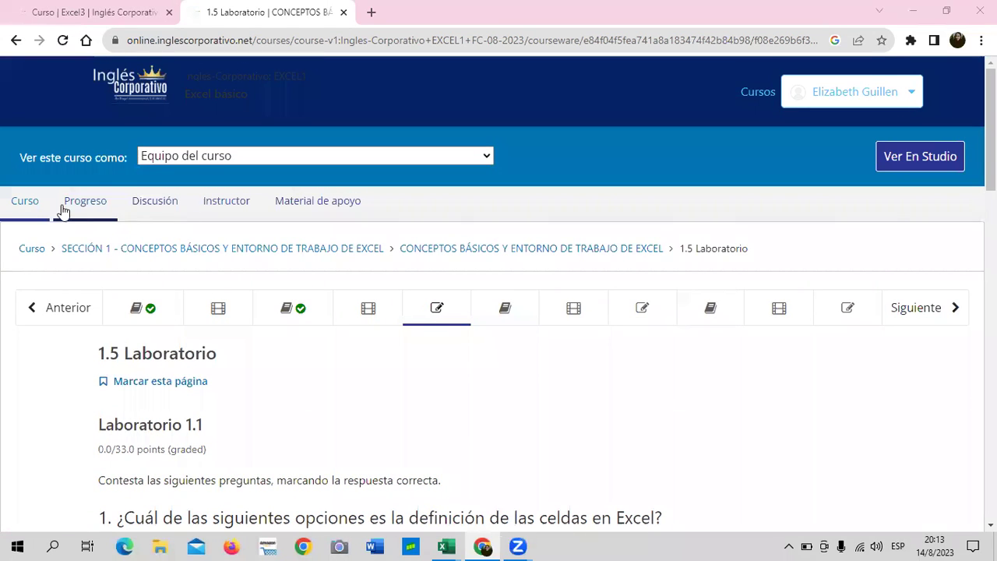
pyautogui.click(102, 205)
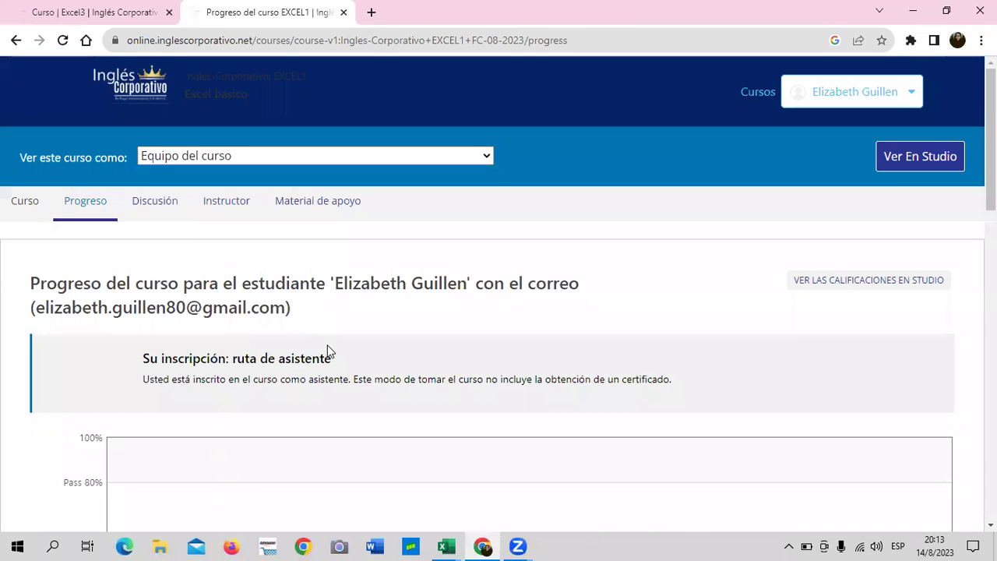
pyautogui.scroll(-2, 415, 338)
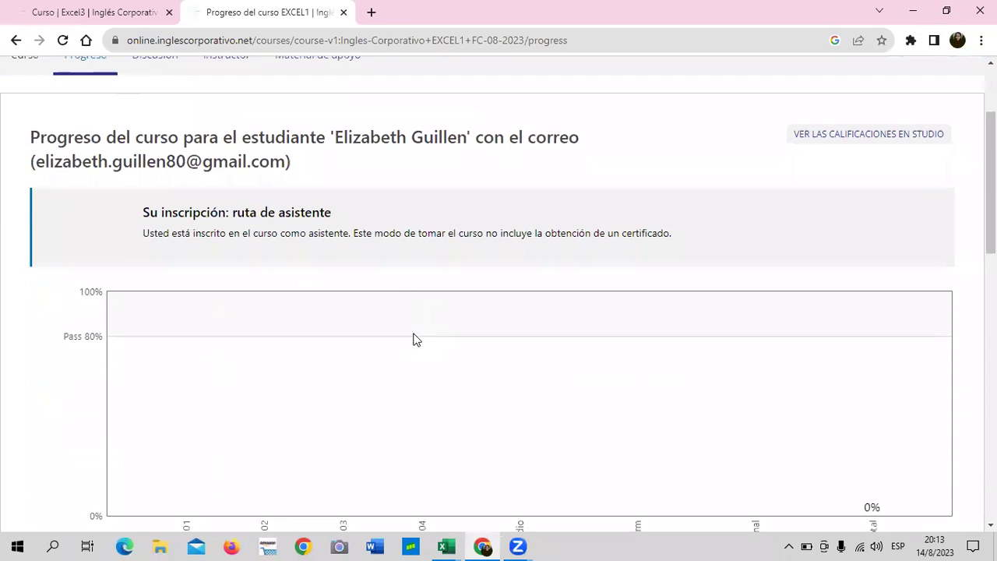
pyautogui.scroll(-1, 409, 339)
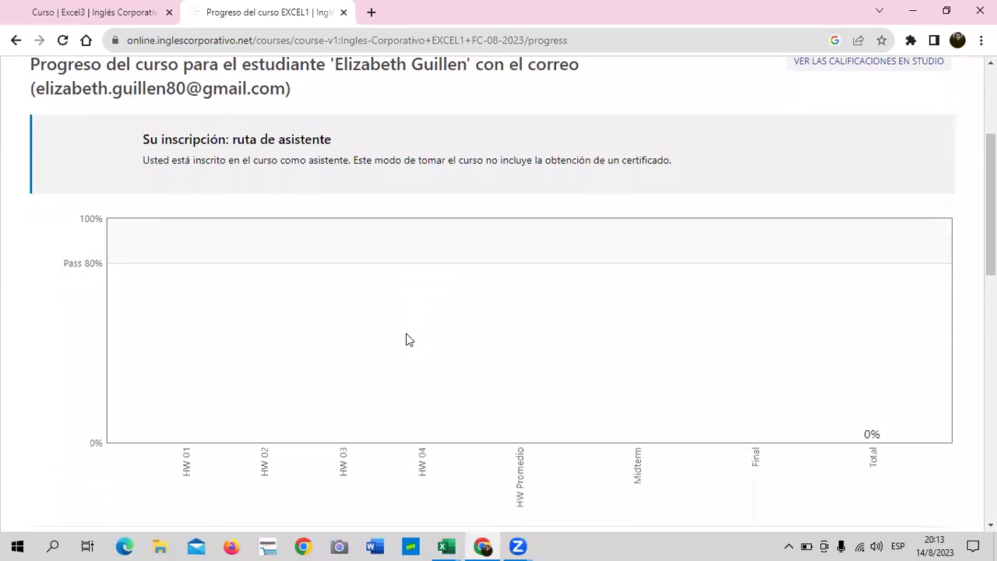
pyautogui.scroll(1, 404, 338)
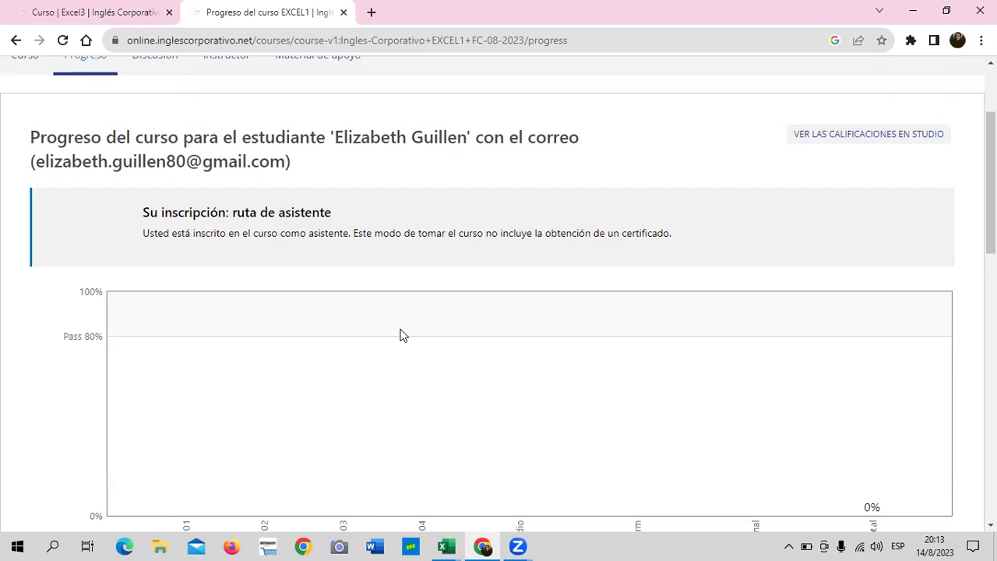
pyautogui.scroll(1, 396, 328)
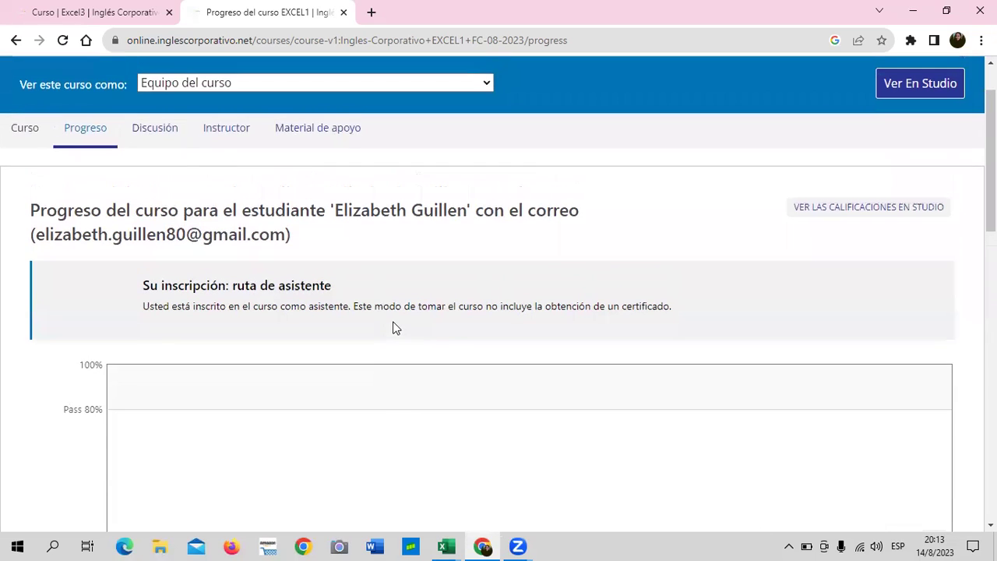
pyautogui.scroll(-1, 378, 325)
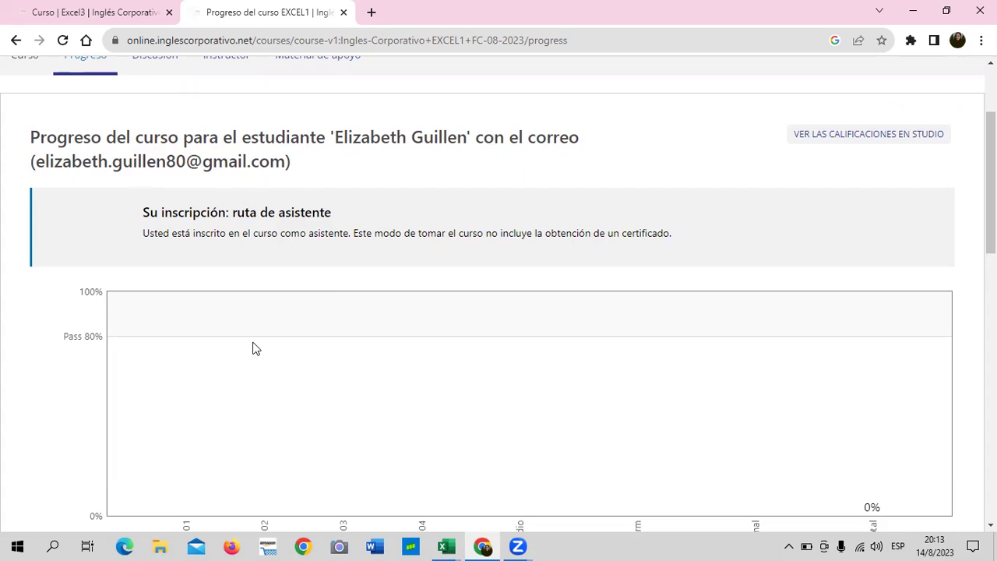
pyautogui.scroll(-3, 657, 319)
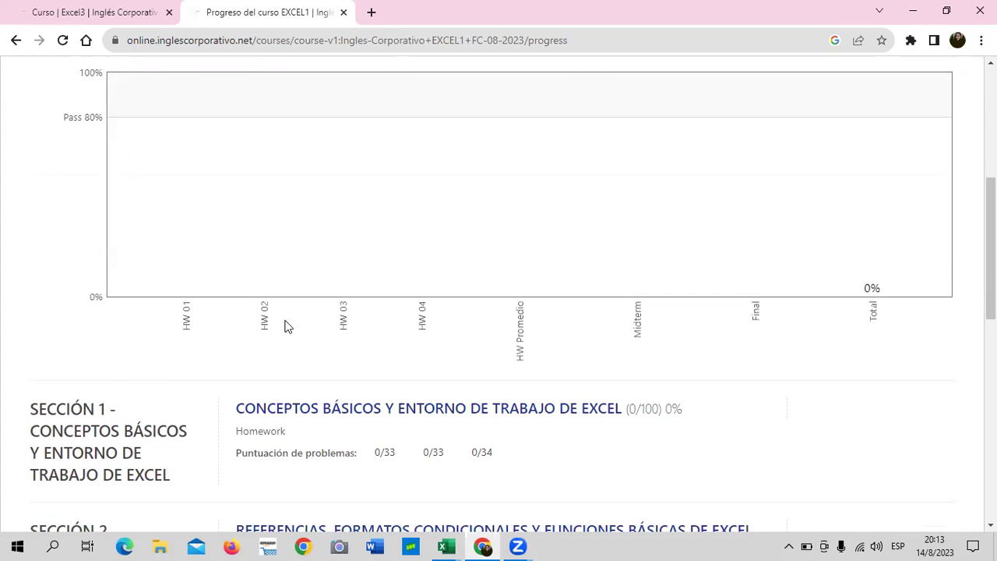
pyautogui.scroll(2, 298, 332)
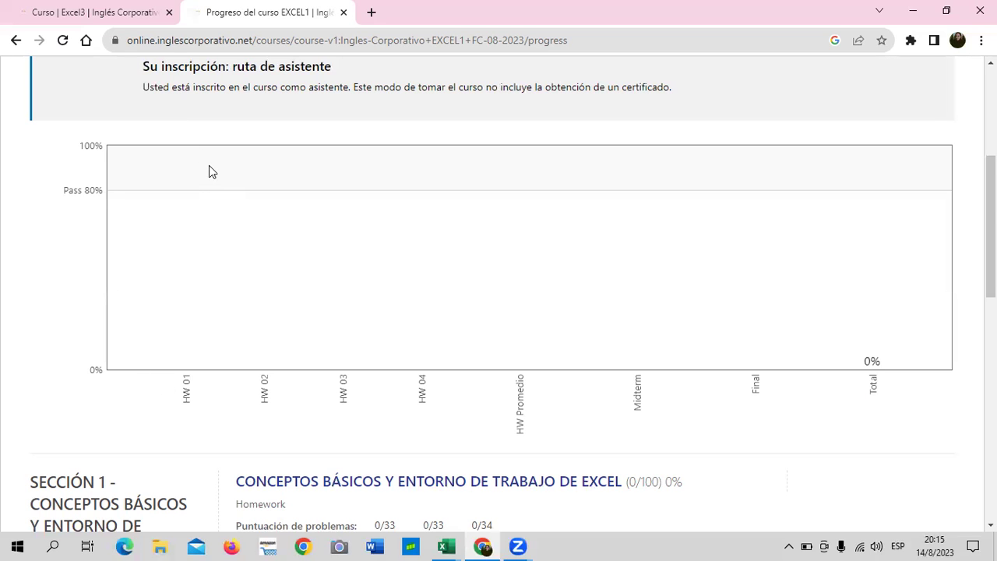
pyautogui.scroll(-3, 333, 267)
pyautogui.scroll(-1, 263, 232)
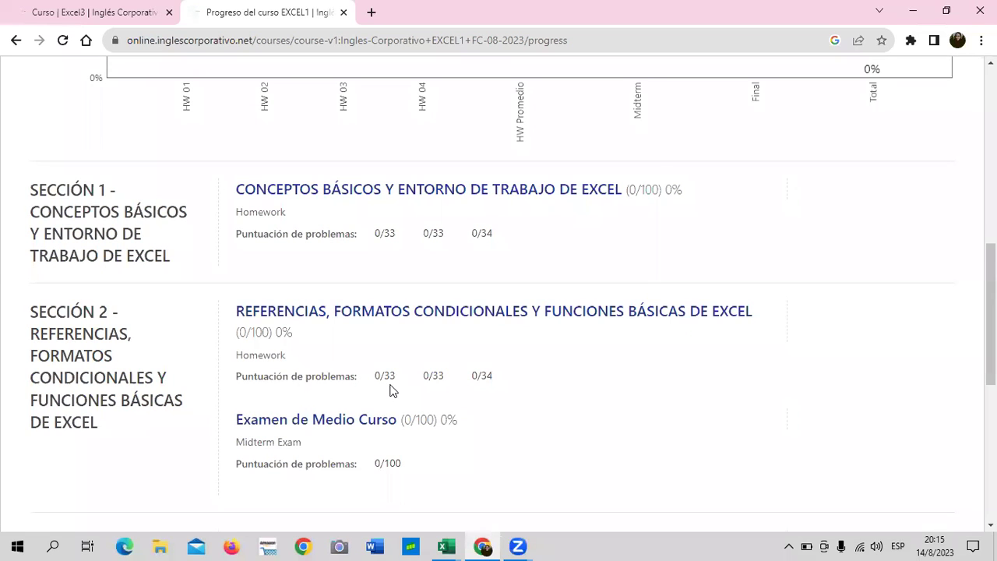
# Scroll the progress report down to the Examen Final row and back to the top.
pyautogui.scroll(-2, 392, 390)
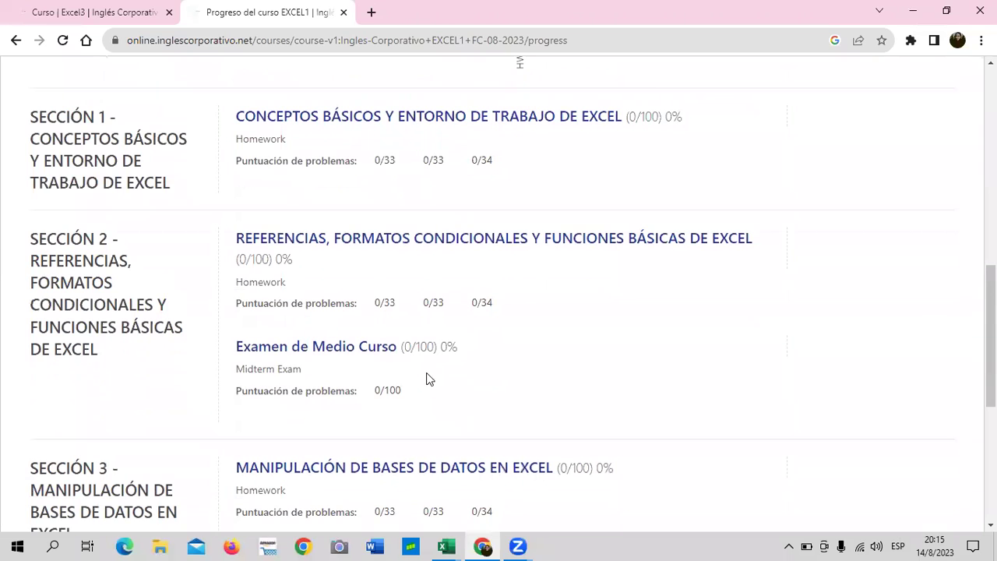
pyautogui.scroll(-4, 400, 372)
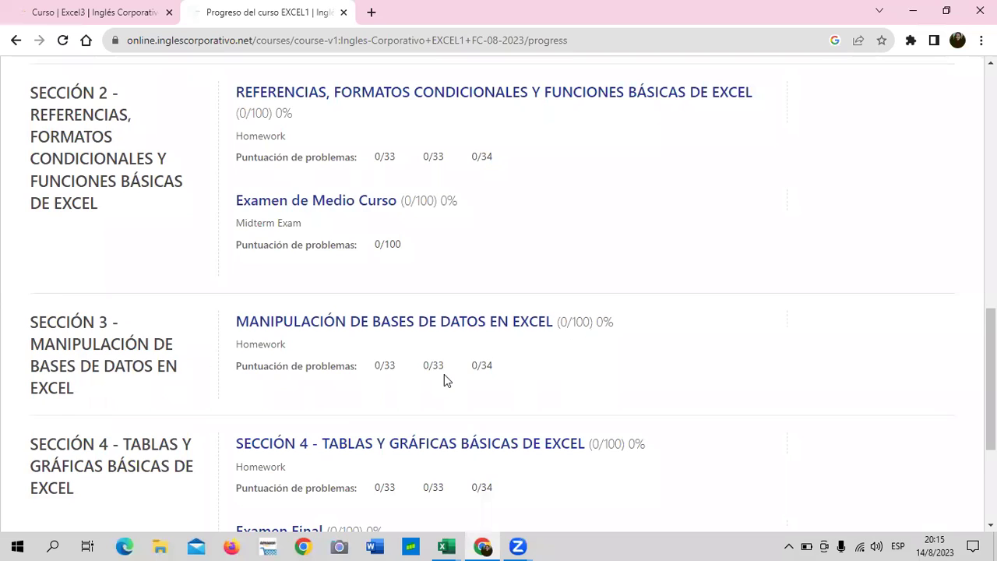
pyautogui.scroll(-4, 444, 375)
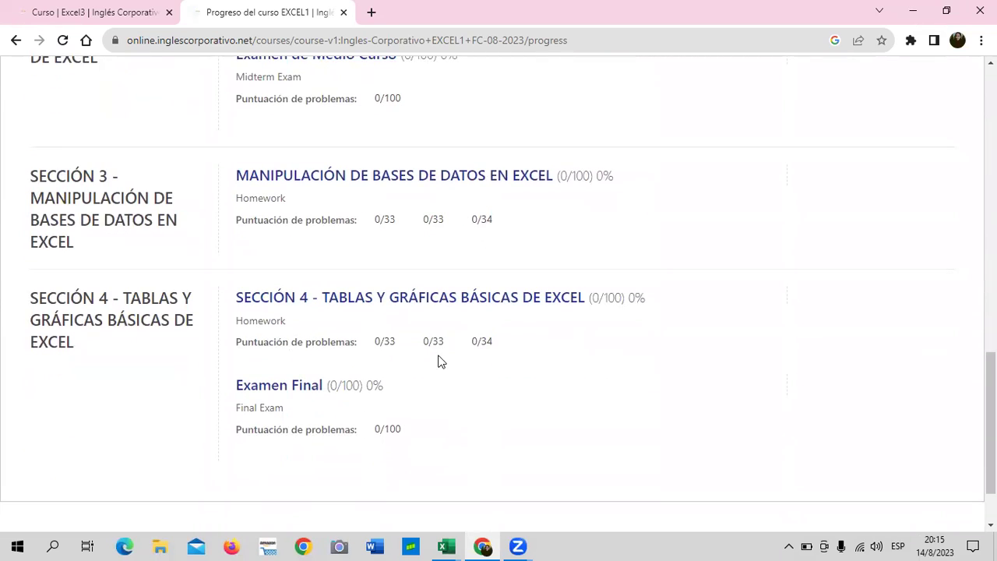
pyautogui.scroll(-2, 315, 342)
pyautogui.scroll(2, 313, 343)
pyautogui.scroll(2, 313, 342)
pyautogui.scroll(2, 308, 233)
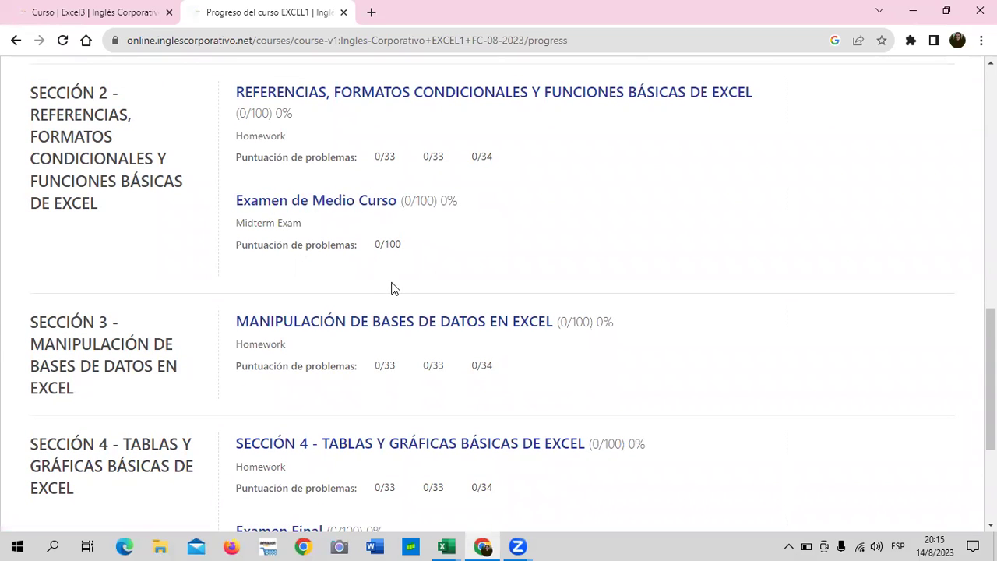
pyautogui.scroll(2, 386, 285)
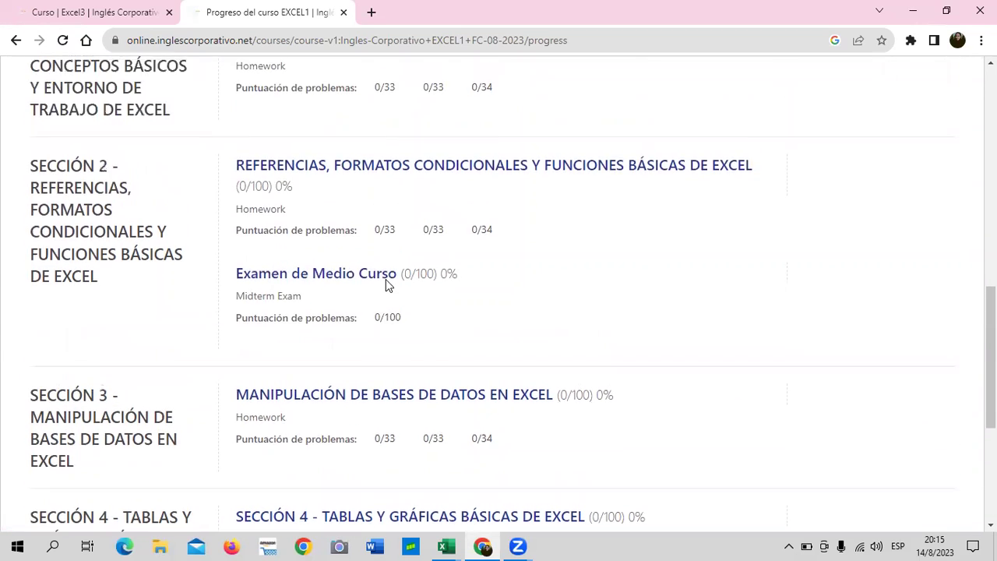
pyautogui.scroll(3, 384, 285)
pyautogui.scroll(3, 383, 285)
pyautogui.scroll(1, 383, 285)
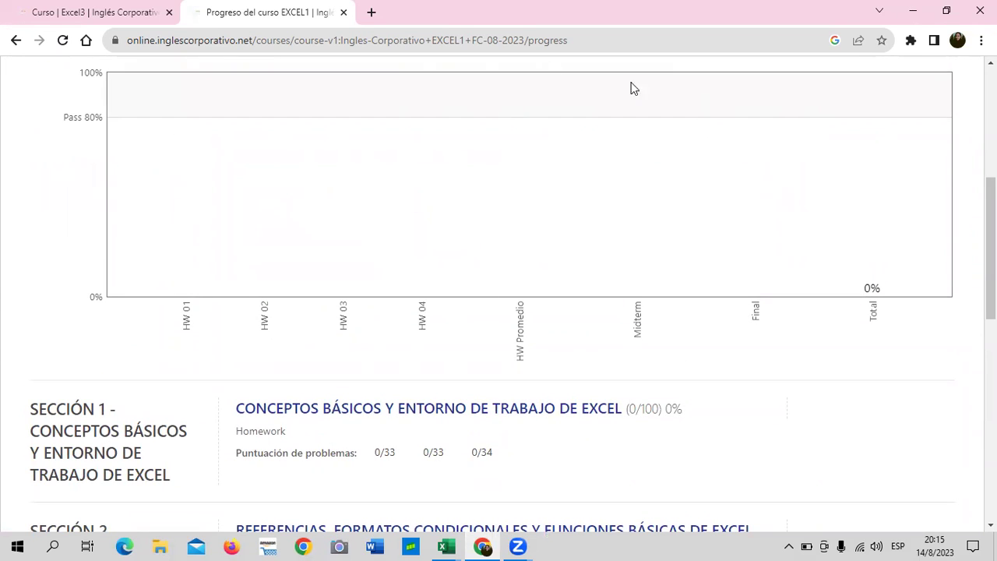
pyautogui.scroll(2, 317, 210)
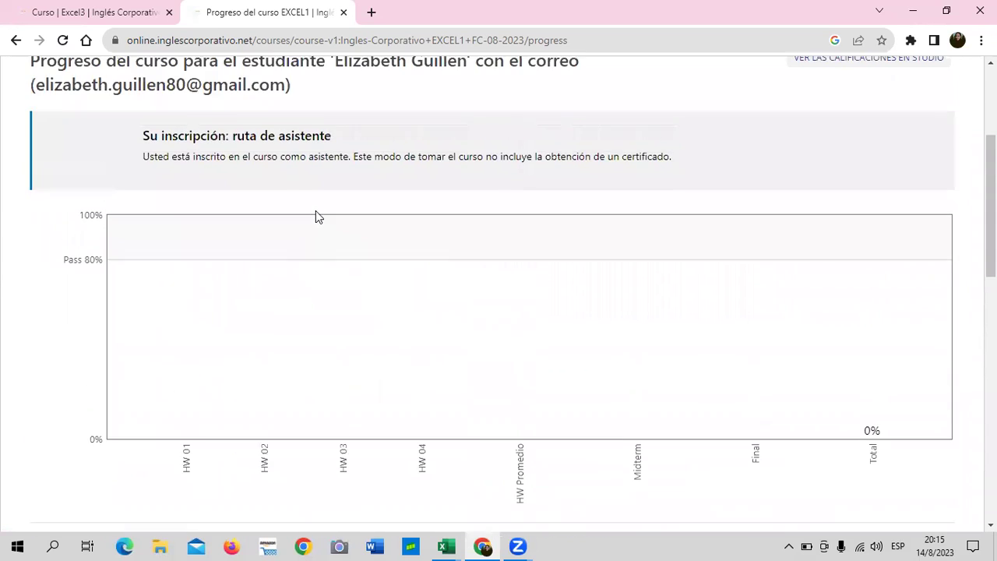
pyautogui.scroll(2, 315, 210)
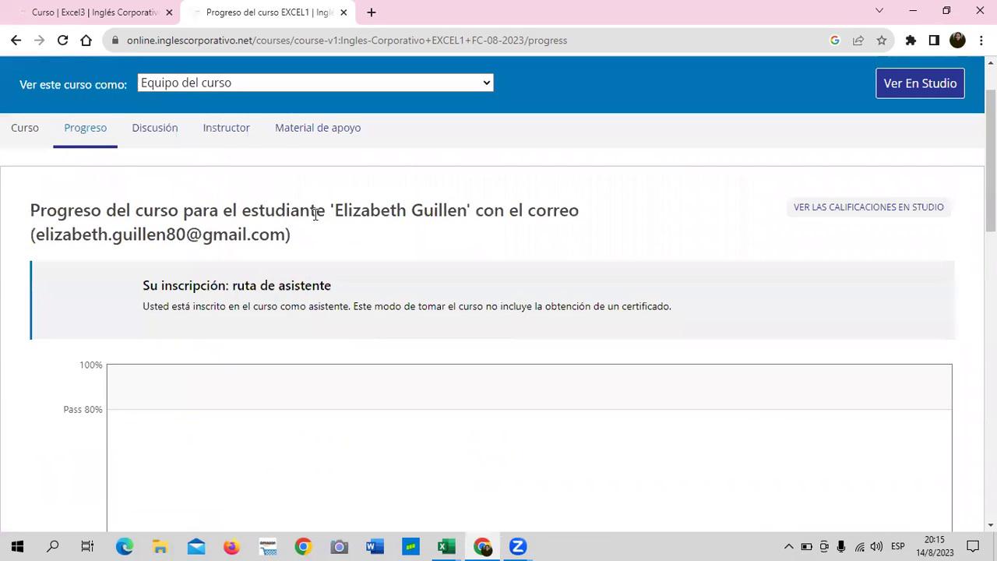
# Return to the Excel básico course outline and re-expand Sección 1 to show its CONCEPTOS BÁSICOS lesson.
pyautogui.click(18, 131)
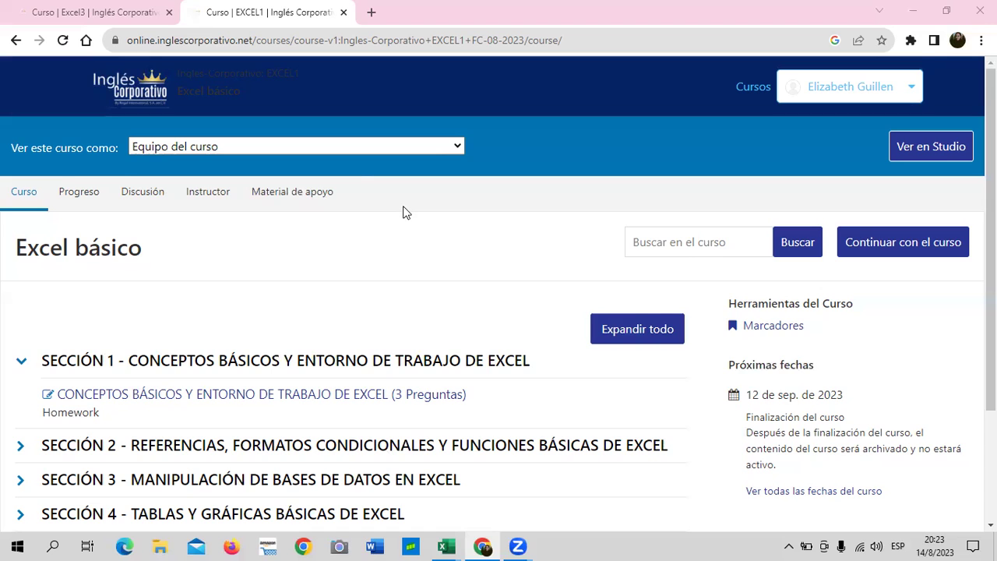
pyautogui.scroll(-1, 403, 212)
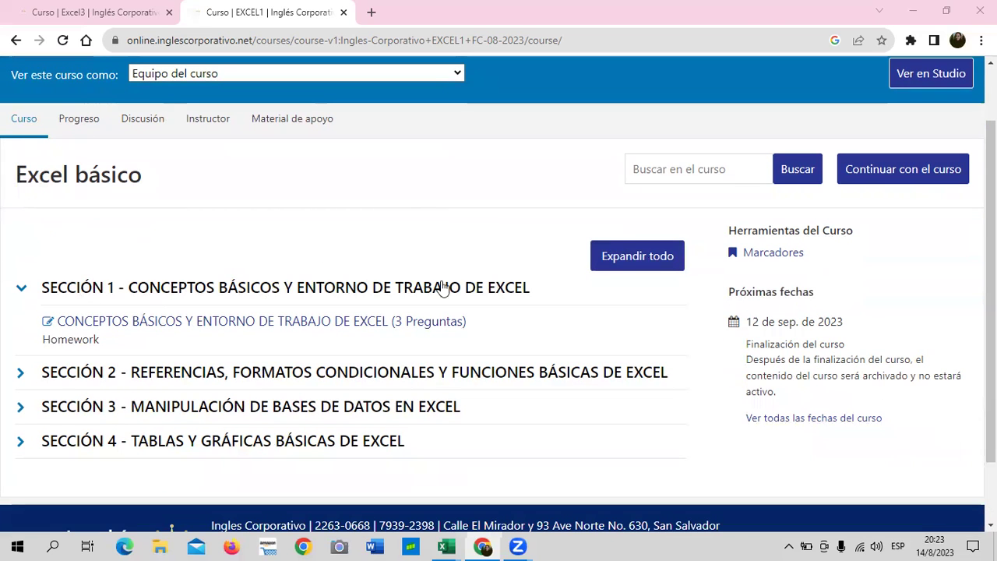
pyautogui.click(400, 288)
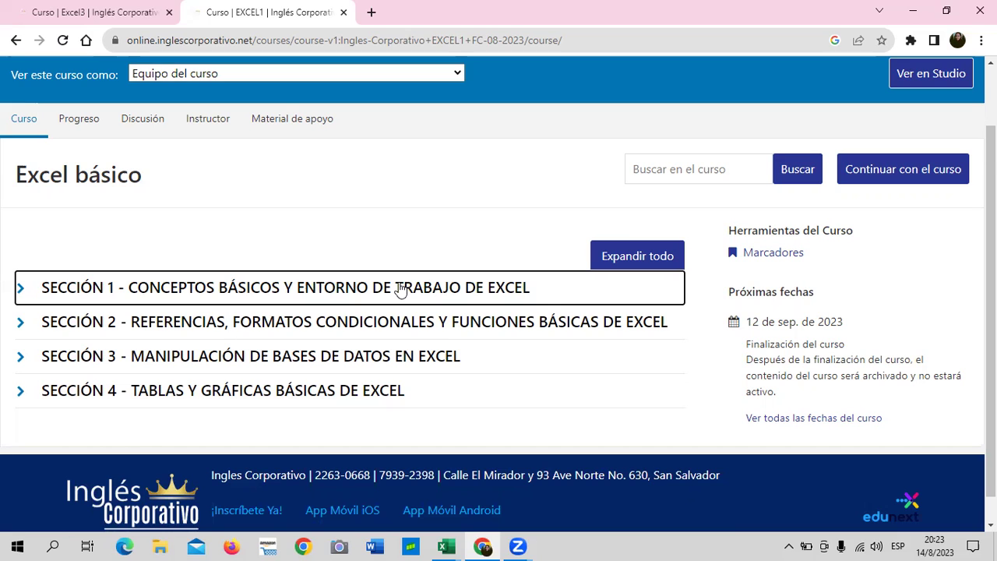
pyautogui.click(247, 285)
# Open the CONCEPTOS BÁSICOS Y ENTORNO DE TRABAJO DE EXCEL lesson at its first unit, 1.5 Laboratorio.
pyautogui.click(226, 325)
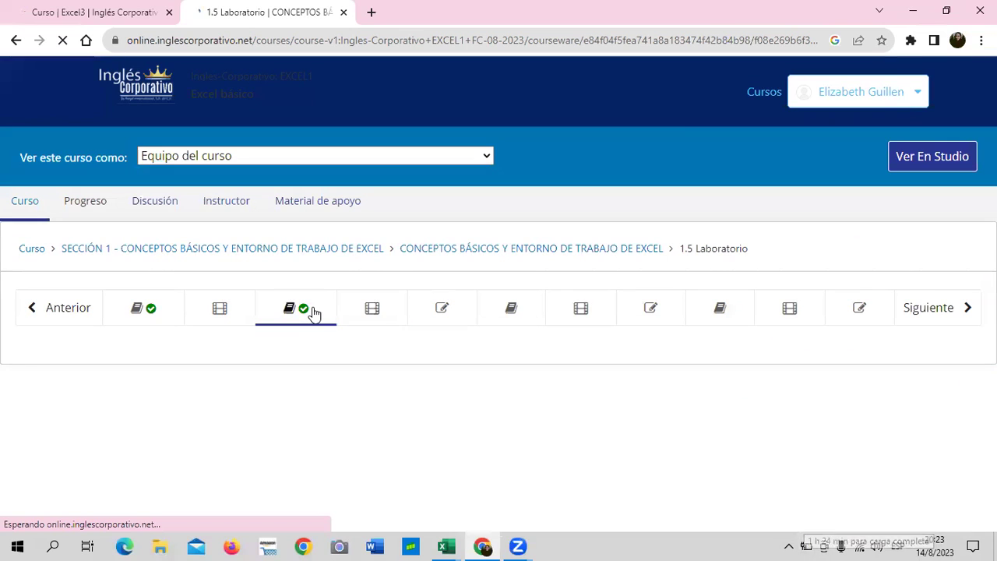
pyautogui.click(158, 311)
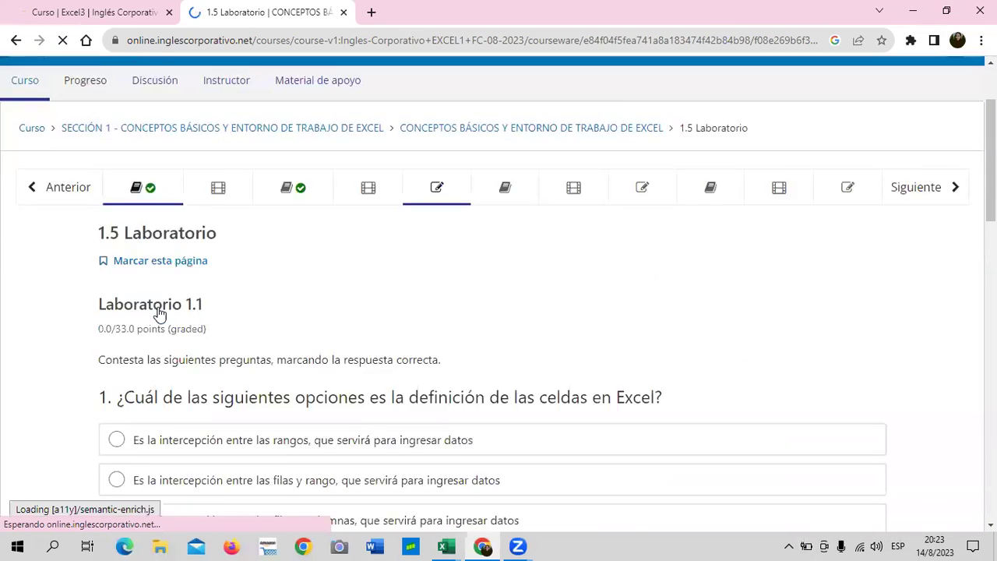
# Open unit 1.1 and scroll down to read the CELDA and RANGO definitions.
pyautogui.click(165, 172)
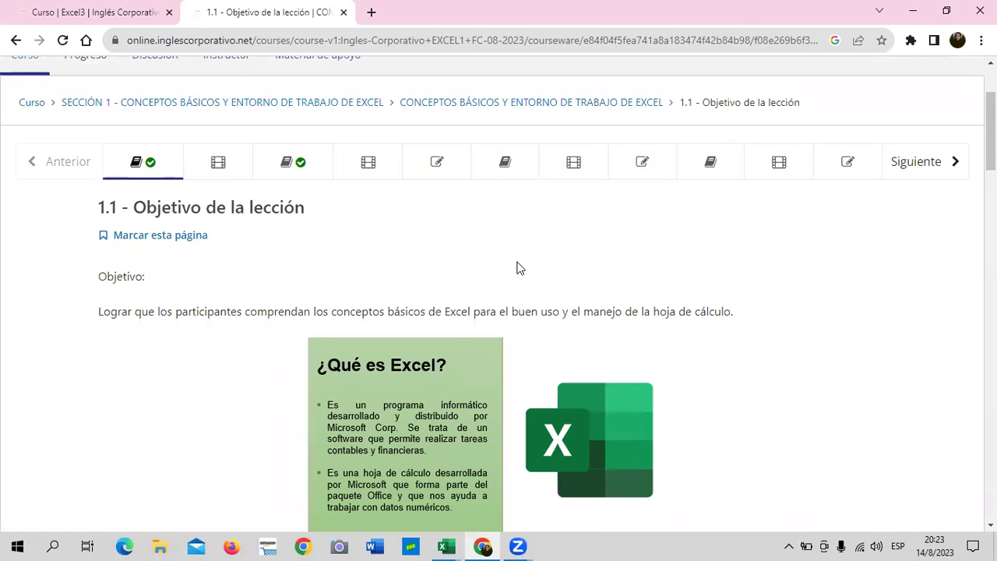
pyautogui.scroll(-1, 518, 267)
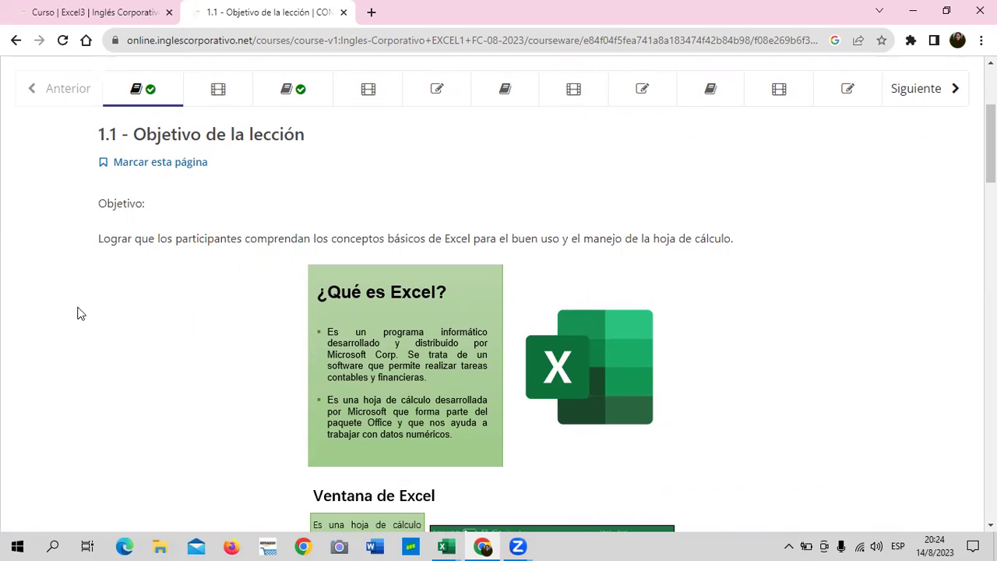
pyautogui.scroll(-1, 662, 323)
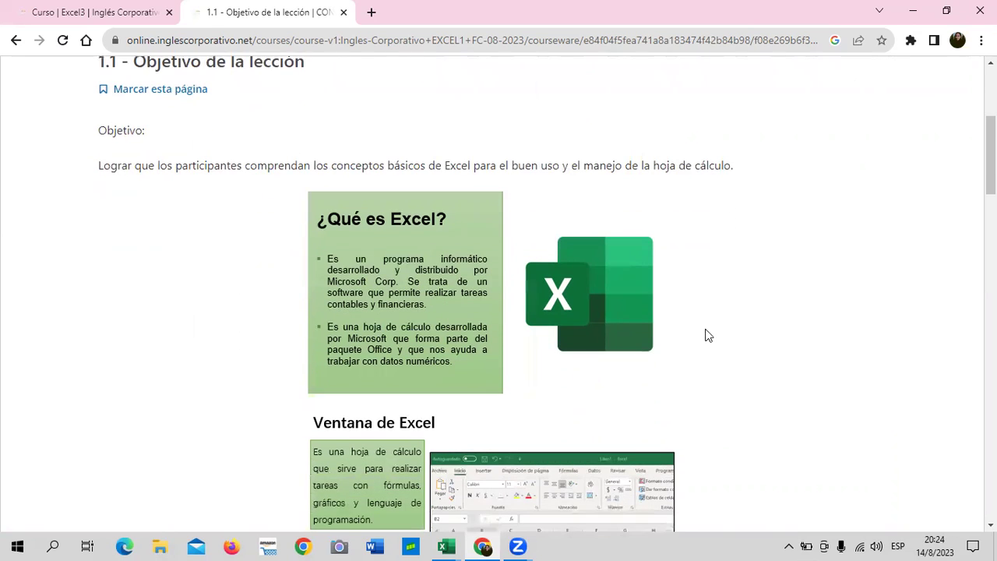
pyautogui.scroll(-1, 748, 325)
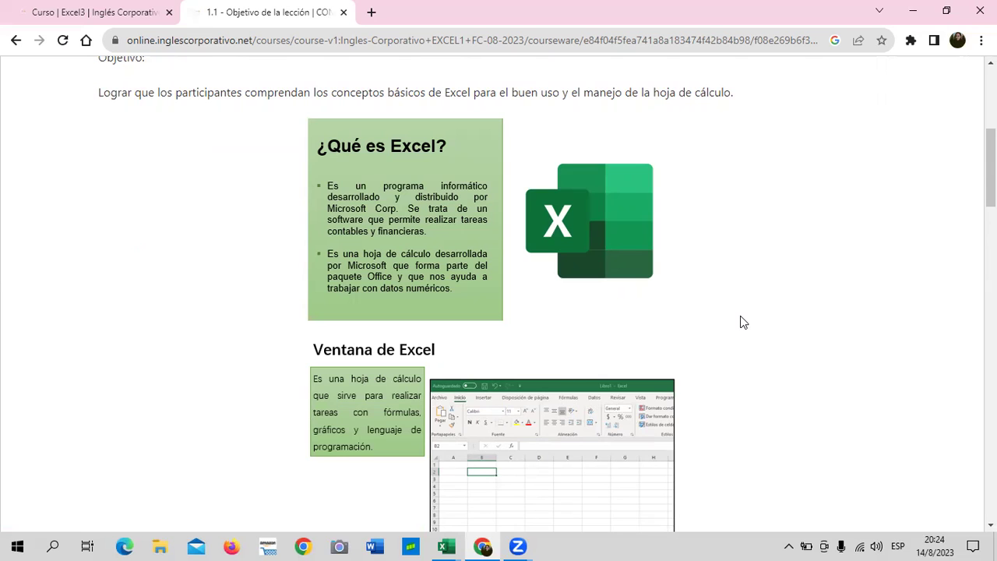
pyautogui.scroll(-2, 526, 340)
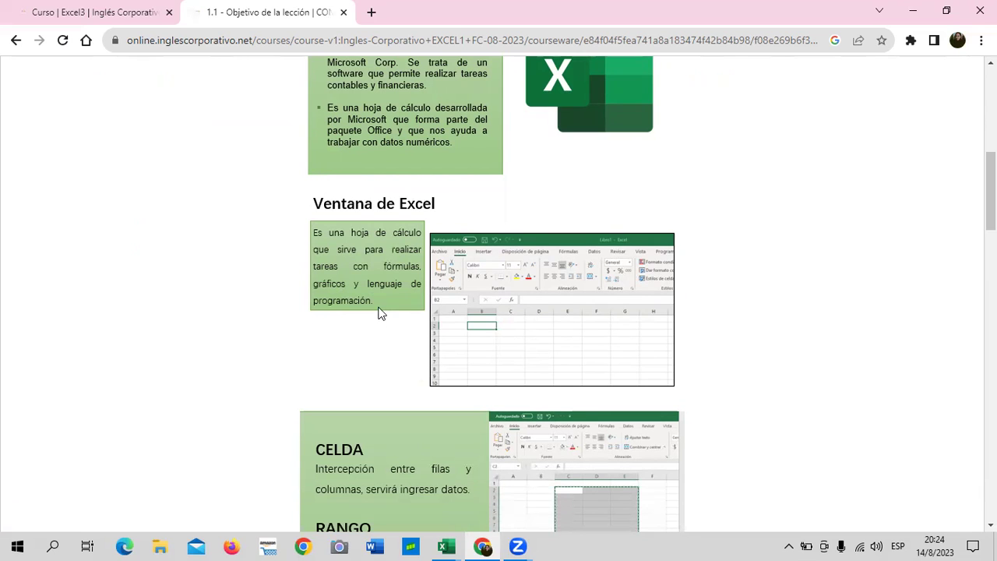
pyautogui.scroll(-2, 380, 313)
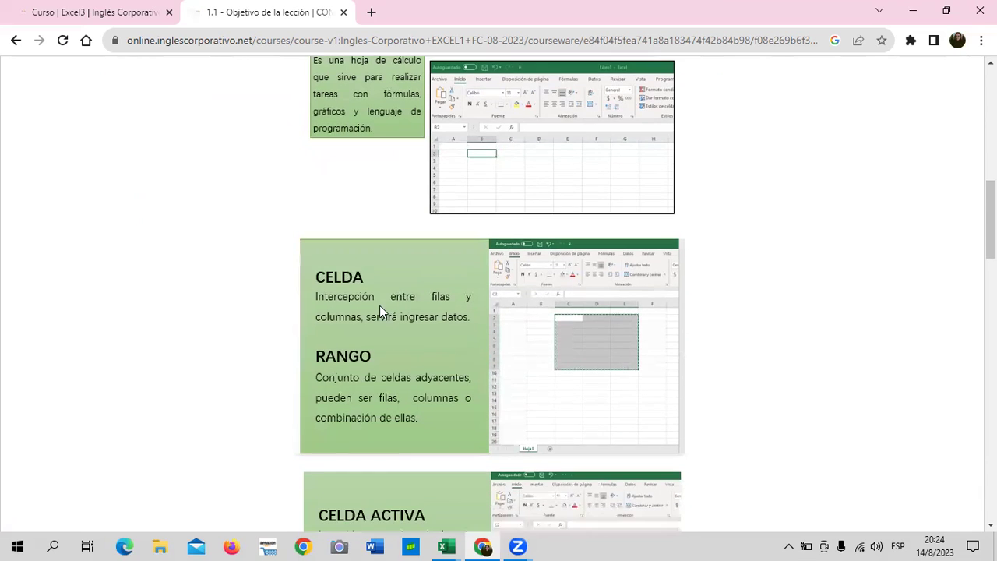
pyautogui.scroll(-2, 379, 306)
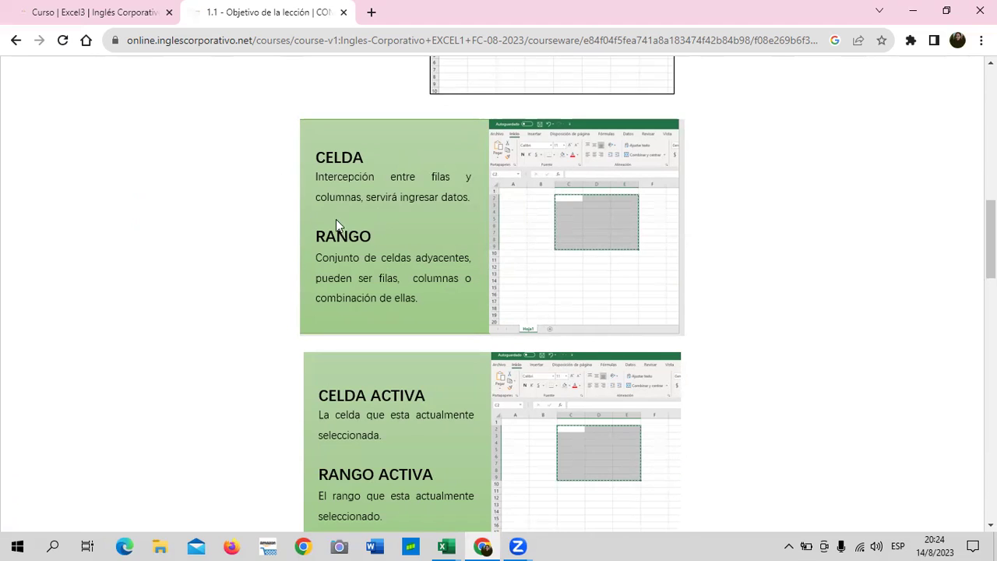
pyautogui.scroll(-2, 425, 390)
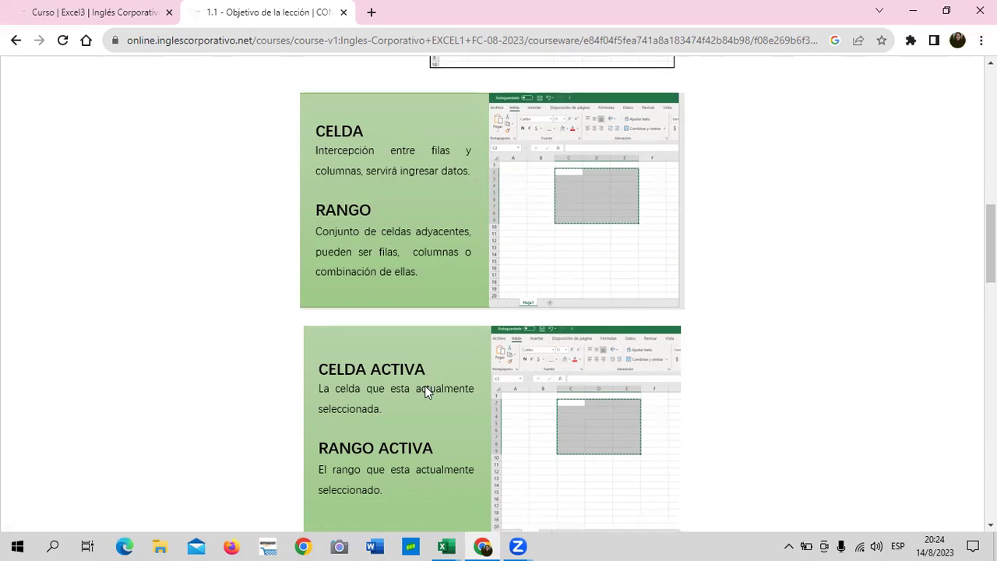
pyautogui.scroll(2, 421, 387)
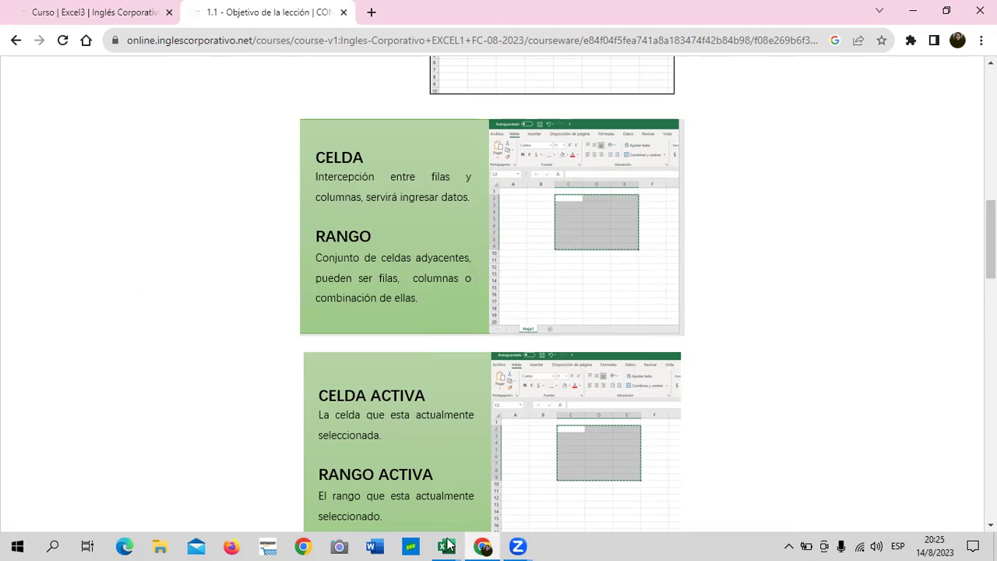
# Bring the practice workbook forward and select cells C4, C10, I6, G11, E8, C7, D10, I7 and D5.
pyautogui.moveTo(449, 544)
pyautogui.click(604, 506)
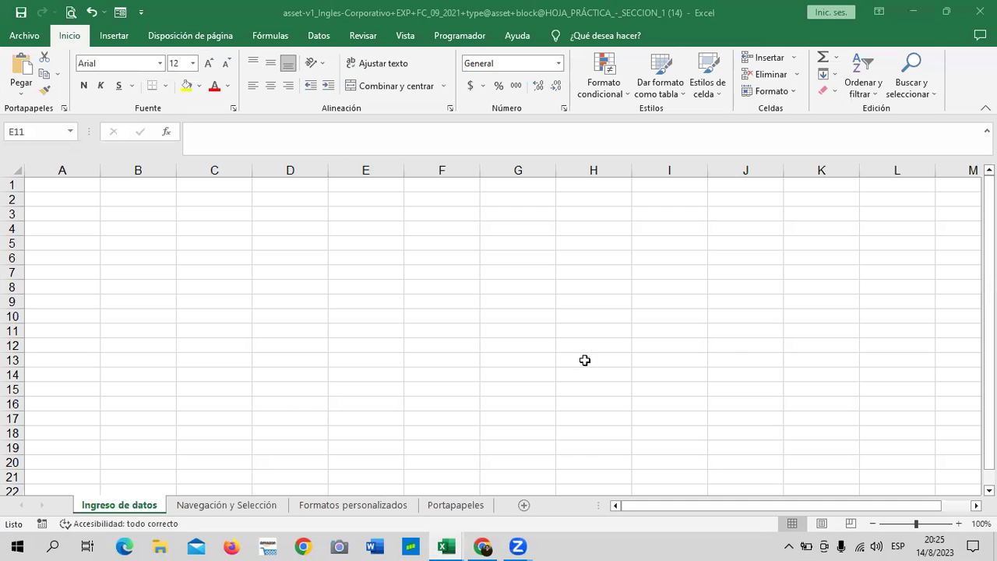
pyautogui.click(225, 229)
pyautogui.click(222, 313)
pyautogui.click(646, 260)
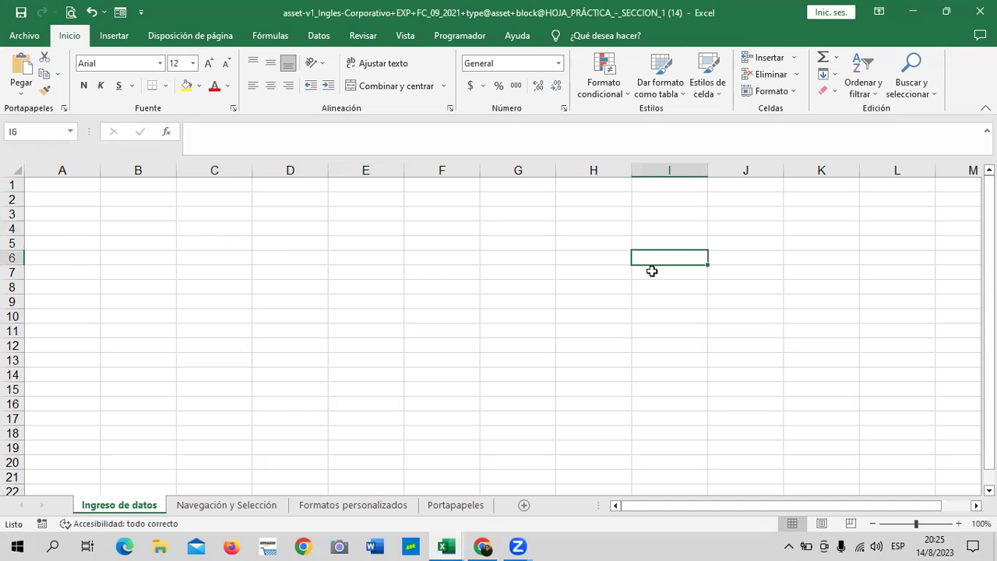
pyautogui.click(503, 331)
pyautogui.click(339, 285)
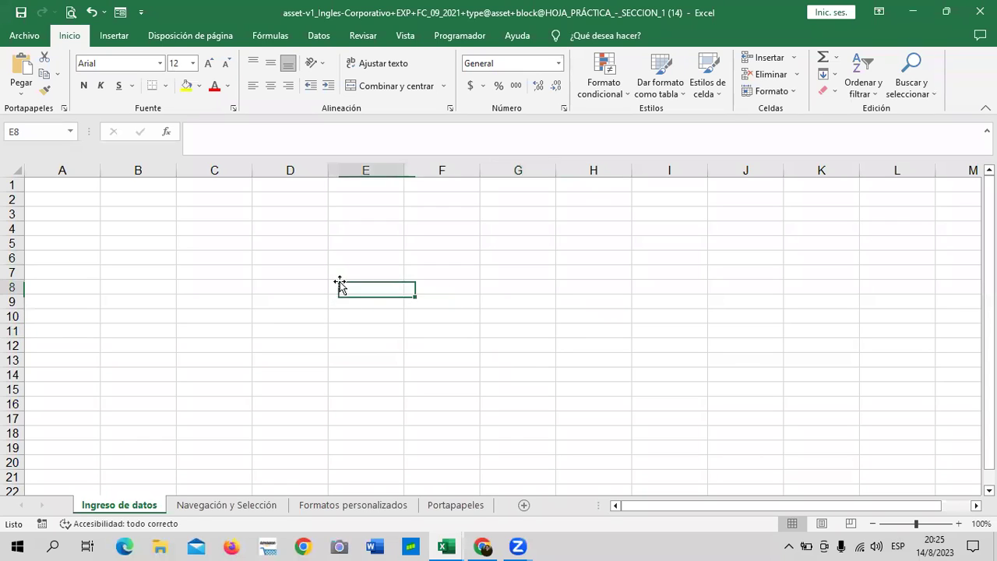
pyautogui.click(242, 275)
pyautogui.click(321, 318)
pyautogui.click(670, 270)
pyautogui.click(278, 244)
# Select cells C12, I9, L7, L11, E10, B5, D12, G6, D6 and H5, then return to the lesson.
pyautogui.click(219, 345)
pyautogui.click(642, 308)
pyautogui.click(901, 274)
pyautogui.click(896, 331)
pyautogui.click(396, 311)
pyautogui.click(179, 240)
pyautogui.click(280, 342)
pyautogui.click(546, 257)
pyautogui.click(263, 257)
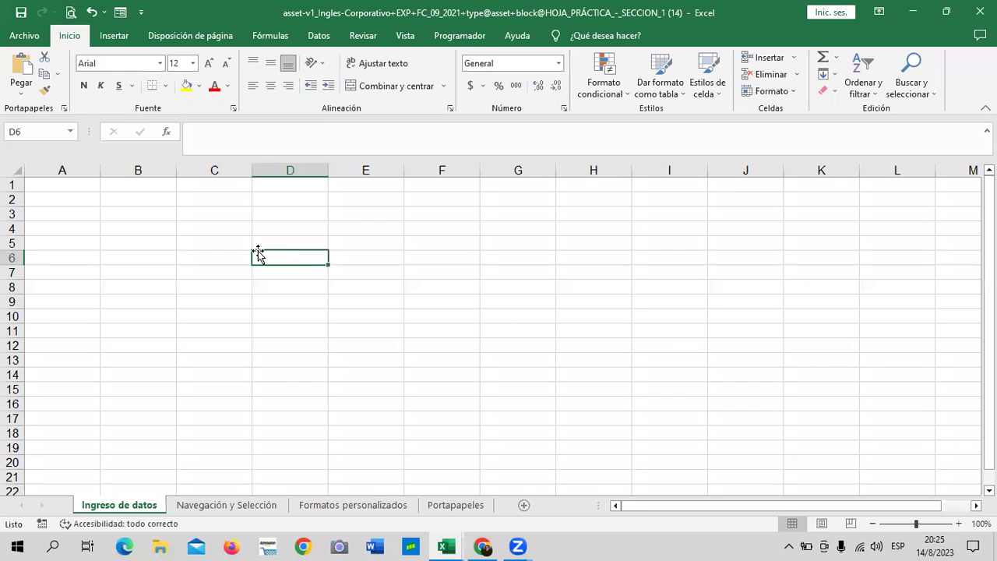
pyautogui.click(625, 239)
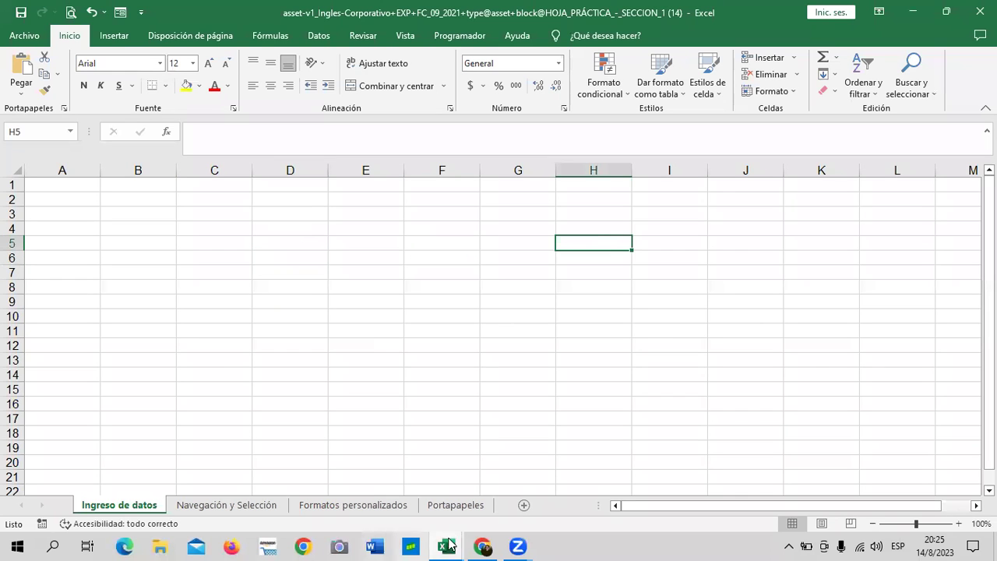
pyautogui.moveTo(482, 545)
pyautogui.click(518, 491)
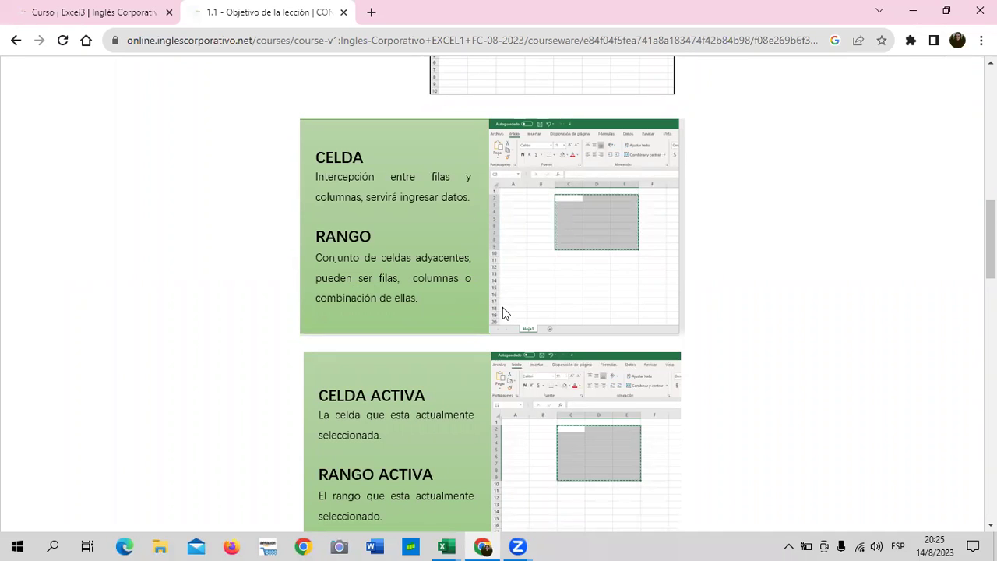
# Switch back to the workbook, select C5 and G5, then drag-select the range C4:G14.
pyautogui.scroll(-1, 502, 307)
pyautogui.scroll(-1, 503, 307)
pyautogui.scroll(1, 503, 307)
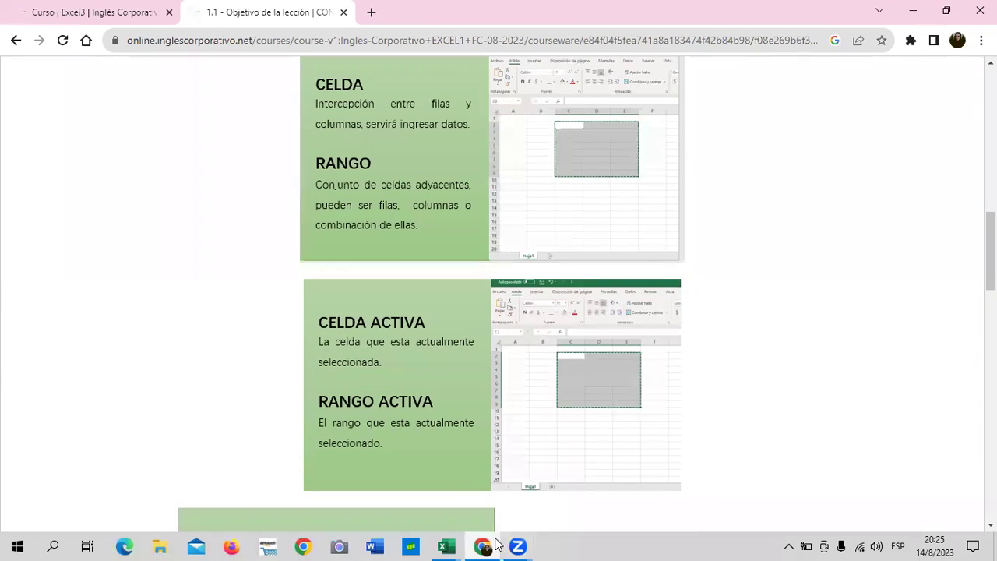
pyautogui.moveTo(446, 545)
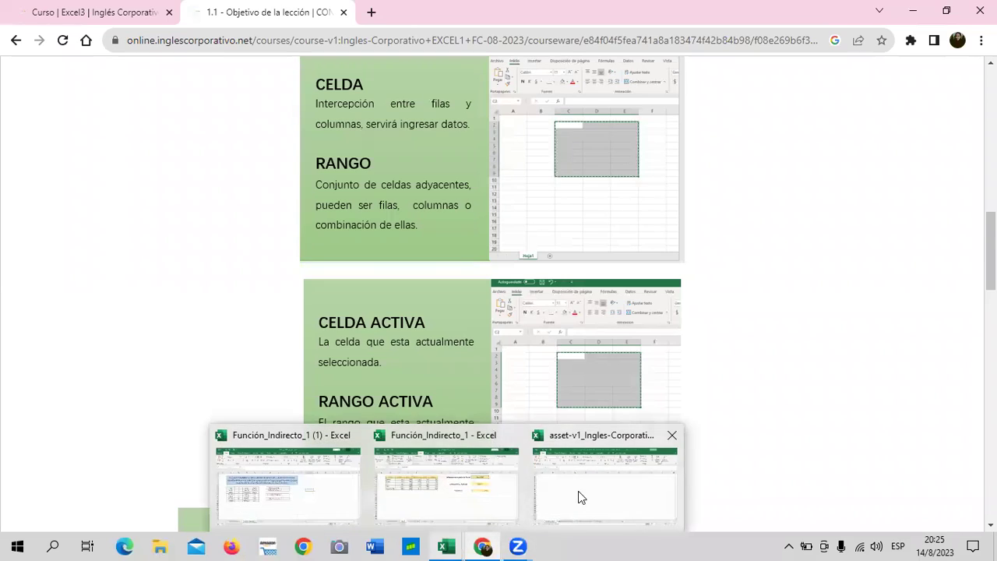
pyautogui.click(578, 490)
pyautogui.click(235, 245)
pyautogui.click(494, 243)
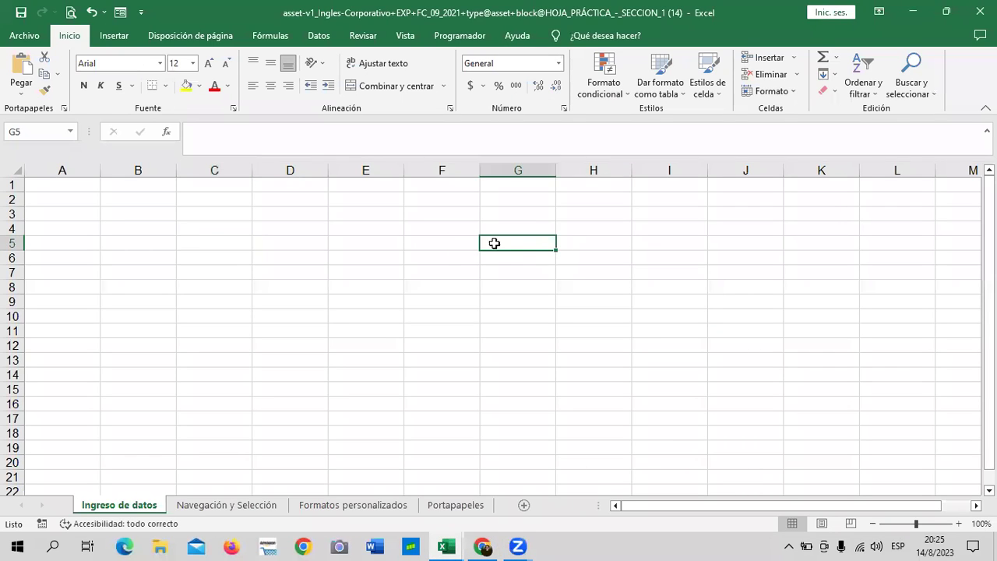
pyautogui.moveTo(205, 227); pyautogui.dragTo(499, 374)
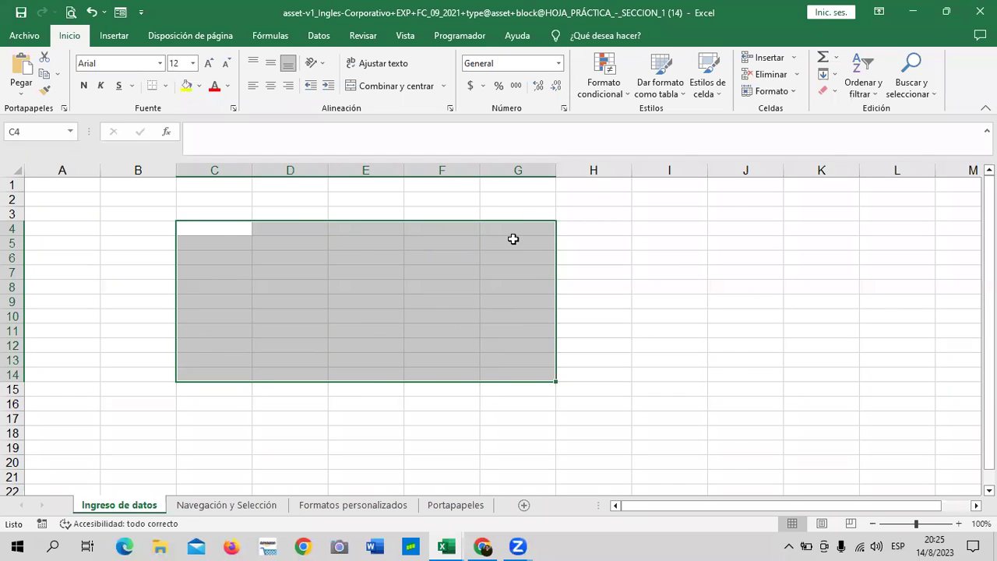
# Select cell I7 alone, then cells C4, D4, E4, F4 and D5 one by one.
pyautogui.click(693, 269)
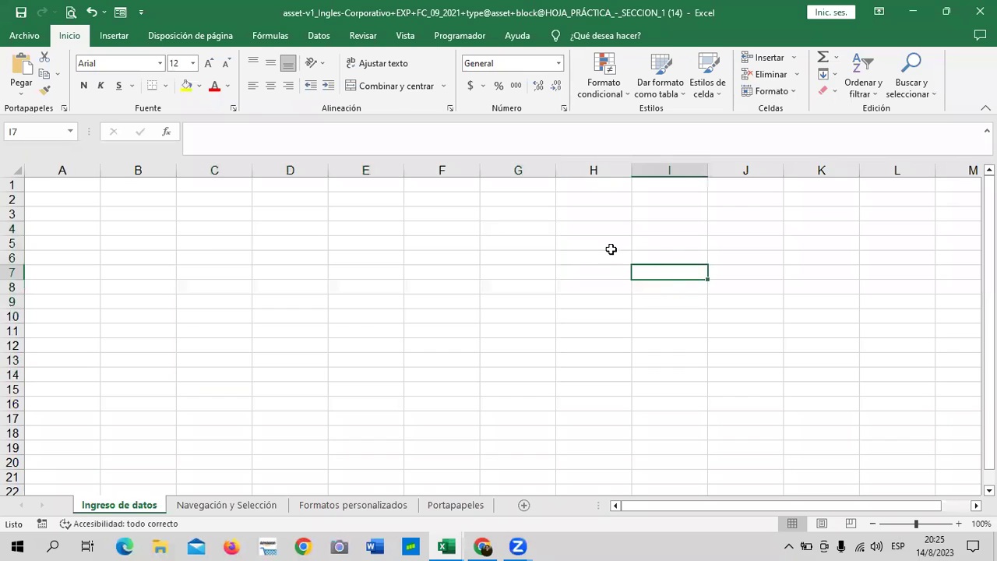
pyautogui.click(186, 234)
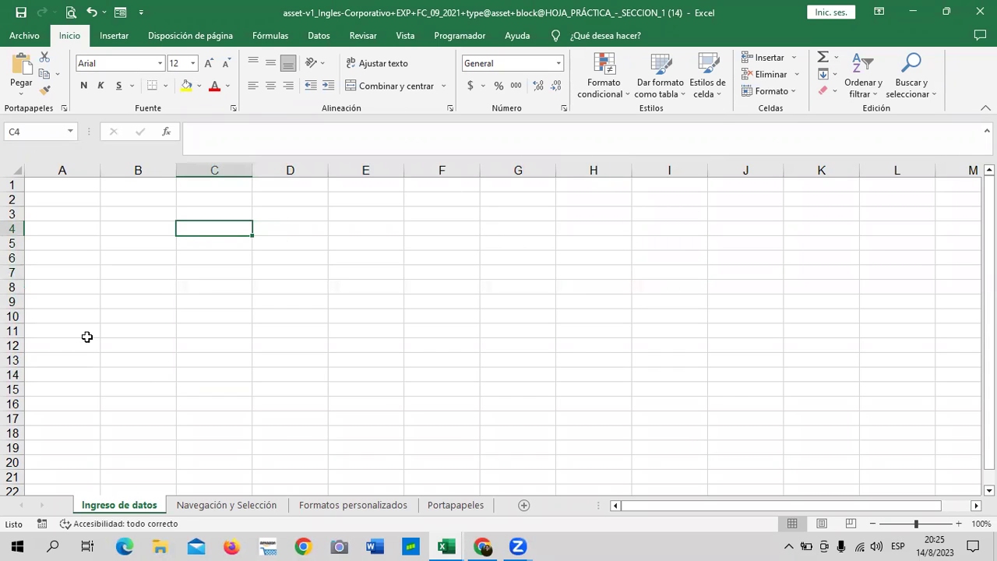
pyautogui.click(317, 225)
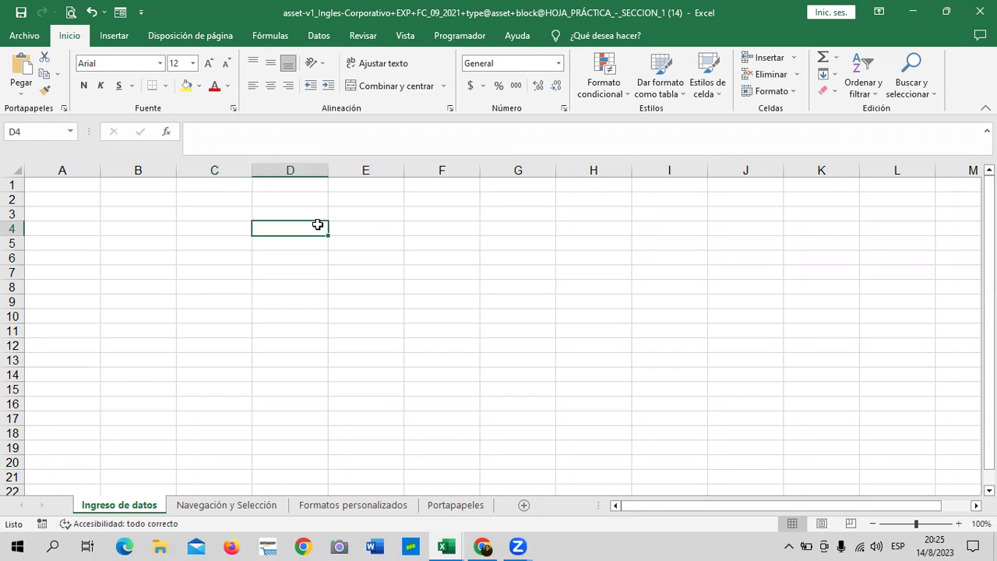
pyautogui.click(362, 229)
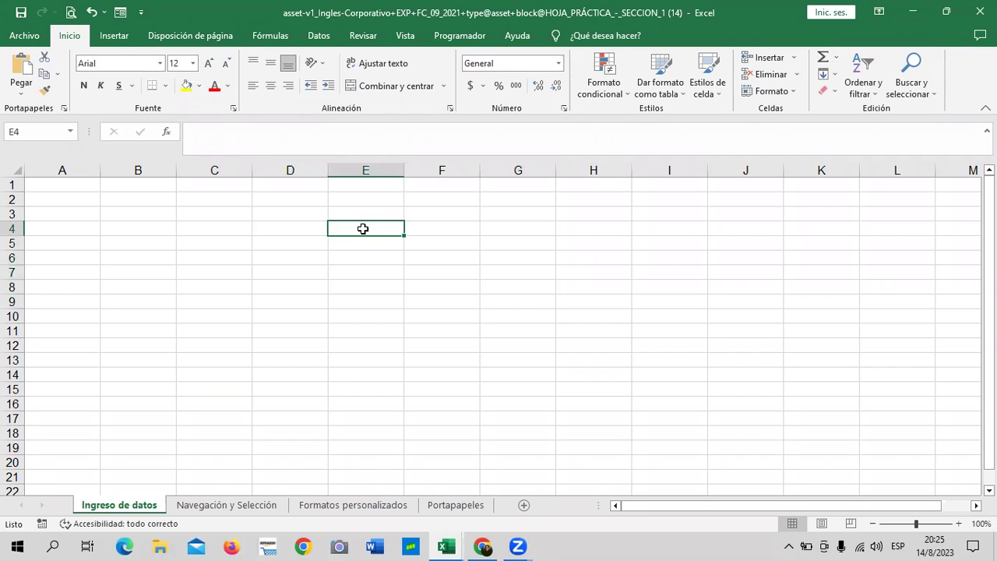
pyautogui.click(439, 227)
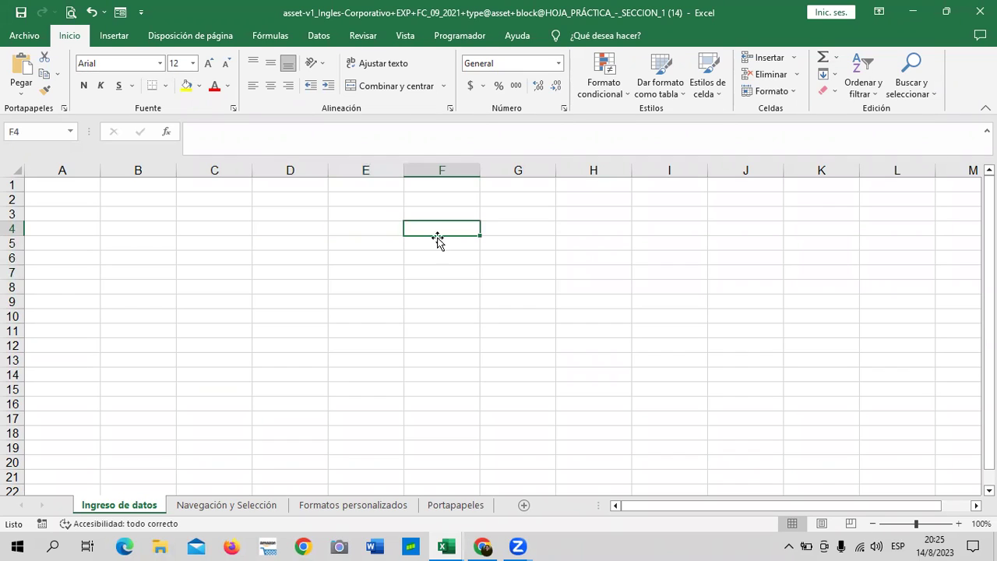
pyautogui.click(265, 240)
# Move the active cell around D5 with the Up, Down, Left and Right arrow keys.
pyautogui.press('Down')
pyautogui.press('Down')
pyautogui.press('Up')
pyautogui.press('Up')
pyautogui.press('Right')
pyautogui.press('Right')
pyautogui.press('Right')
pyautogui.press('Right')
pyautogui.press('Right')
pyautogui.press('Left')
pyautogui.press('Left')
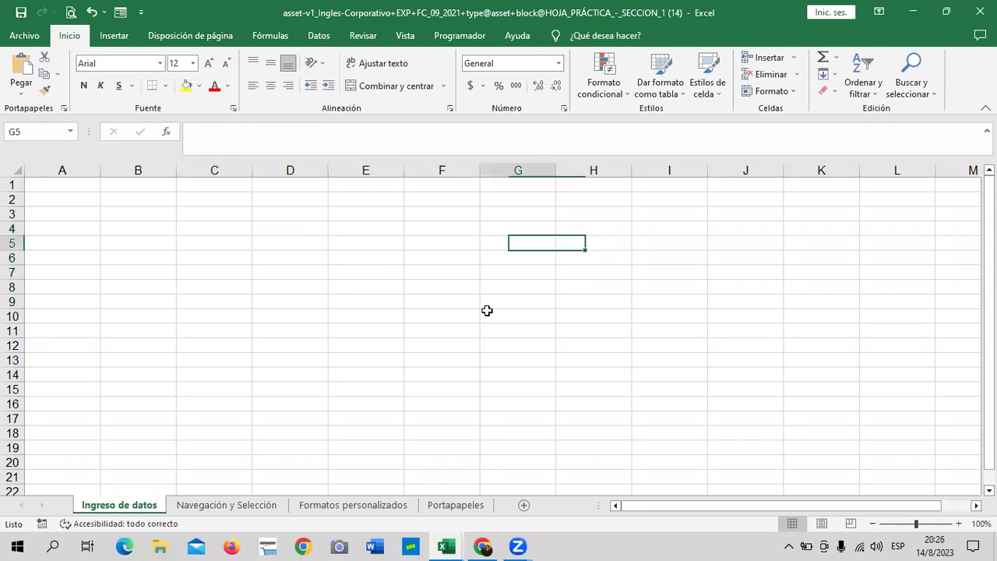
pyautogui.press('Left')
pyautogui.press('Left')
pyautogui.press('Left')
pyautogui.press('Up')
pyautogui.press('Up')
pyautogui.press('Up')
pyautogui.press('Down')
pyautogui.press('Down')
pyautogui.press('Down')
pyautogui.press('Down')
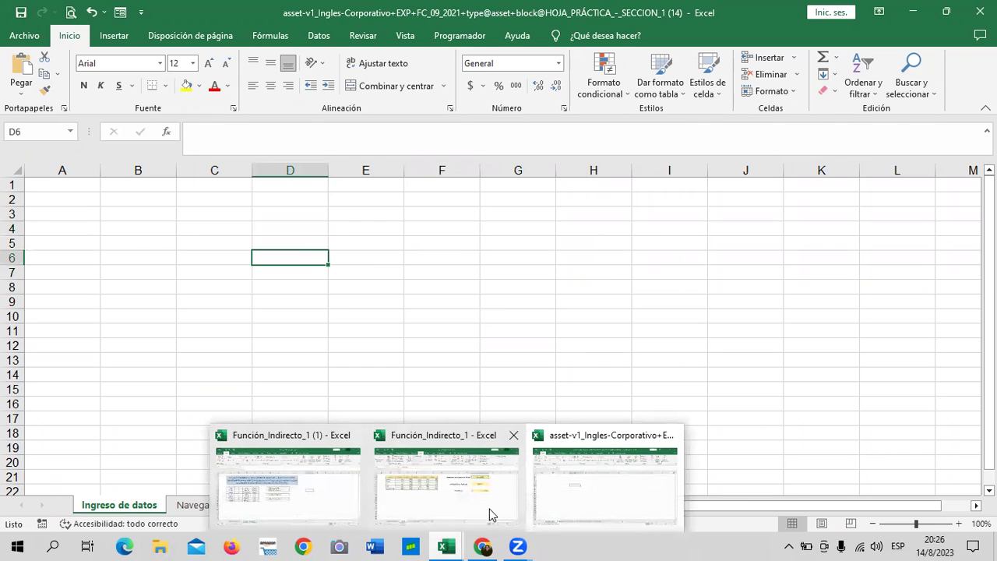
# Return to the lesson and scroll to the Filas and Columnas figure (rows 1–1,048,576, columns A–XFD).
pyautogui.moveTo(486, 545)
pyautogui.click(513, 458)
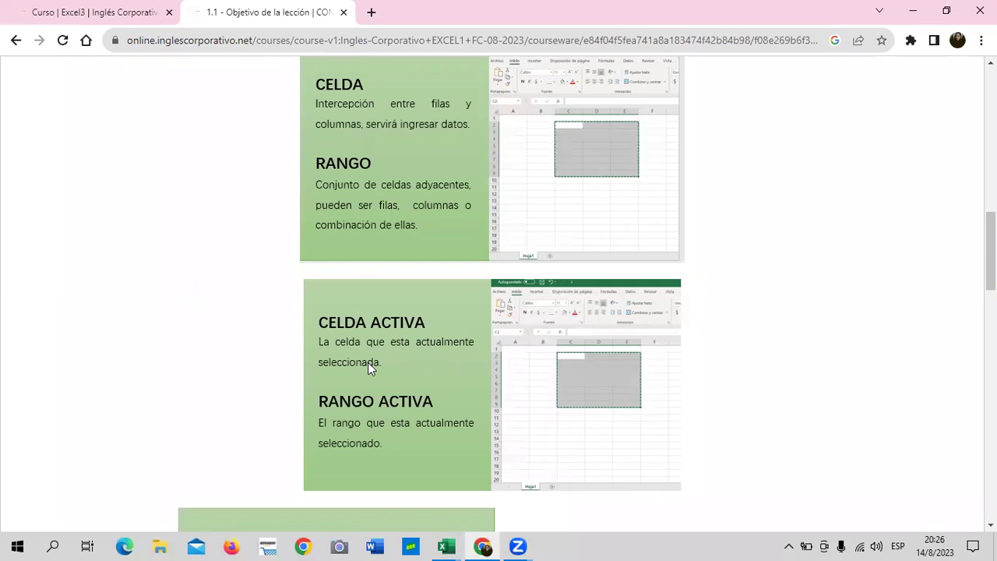
pyautogui.scroll(-1, 367, 362)
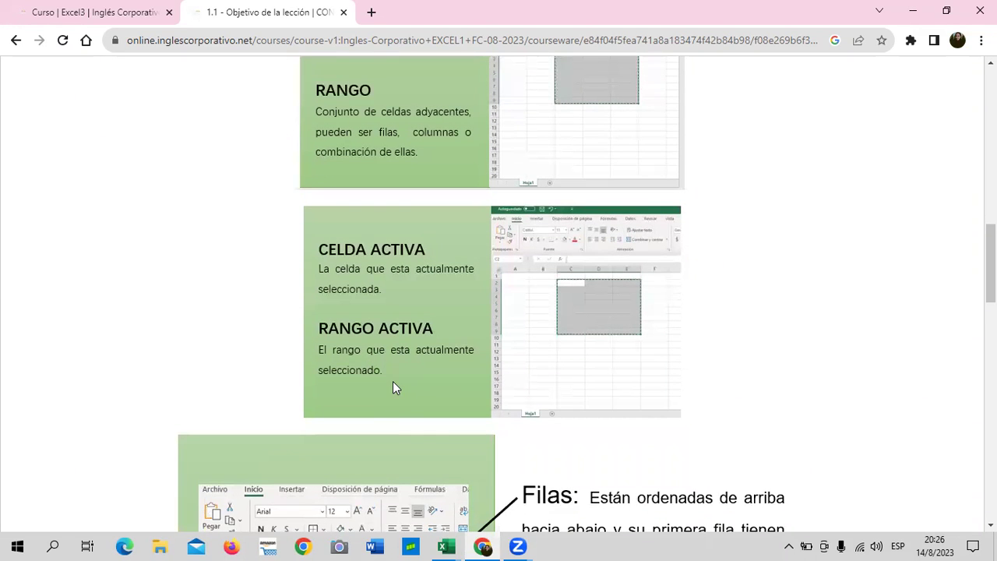
pyautogui.scroll(-2, 393, 382)
pyautogui.scroll(-1, 393, 387)
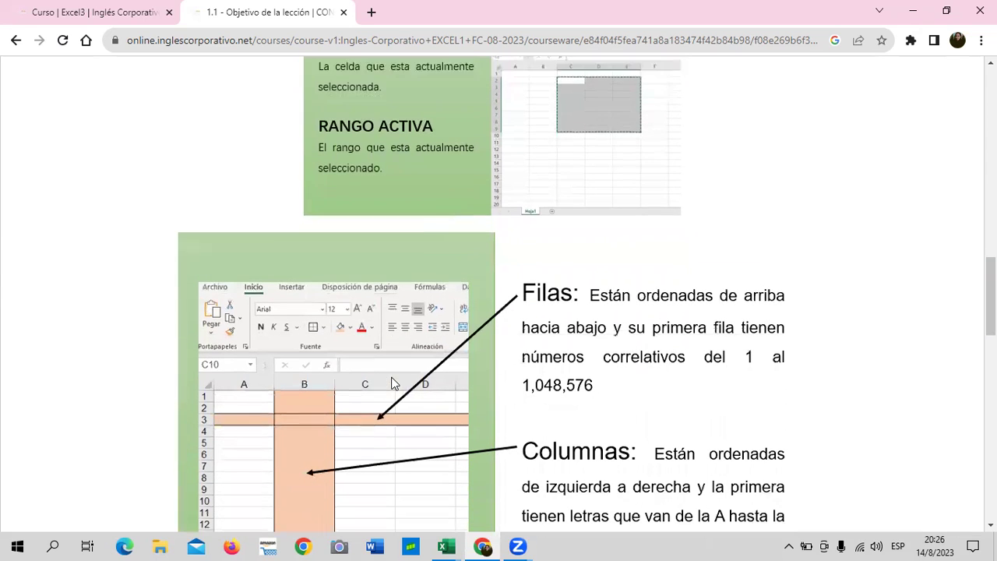
pyautogui.scroll(-2, 490, 341)
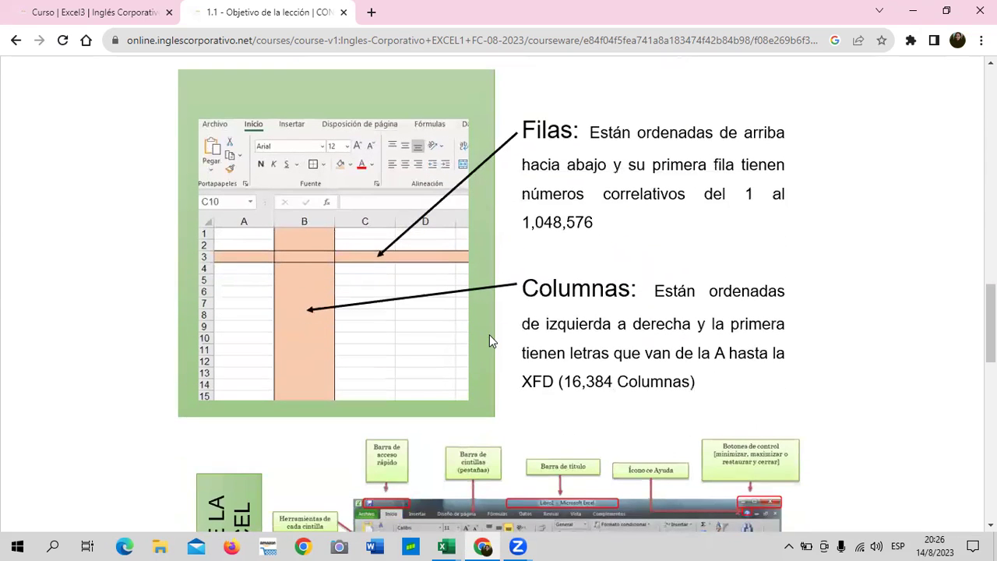
pyautogui.scroll(1, 490, 339)
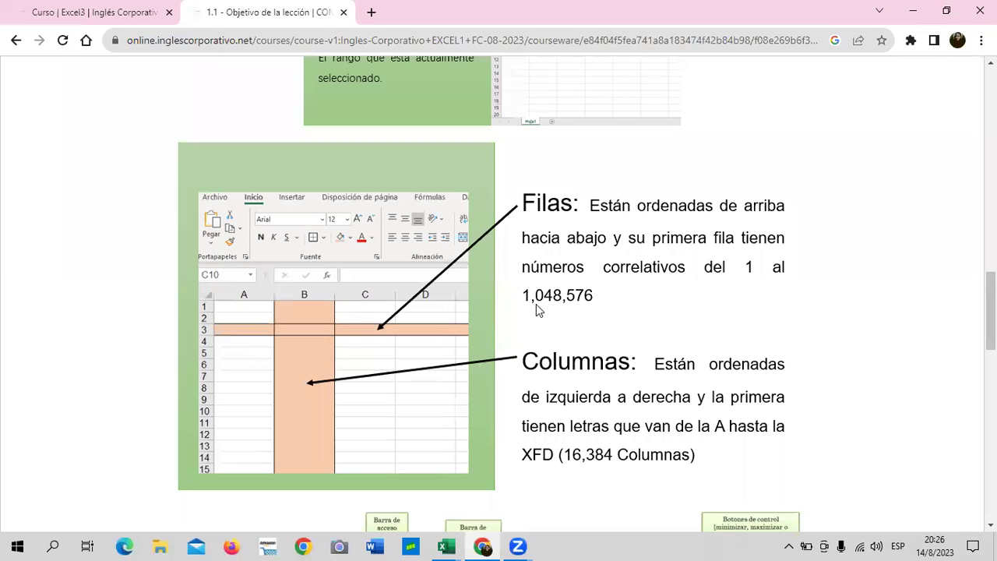
# Switch to the practice workbook and select whole rows 2, 1, 5, 8, 10, 2 and 1.
pyautogui.click(442, 545)
pyautogui.click(542, 520)
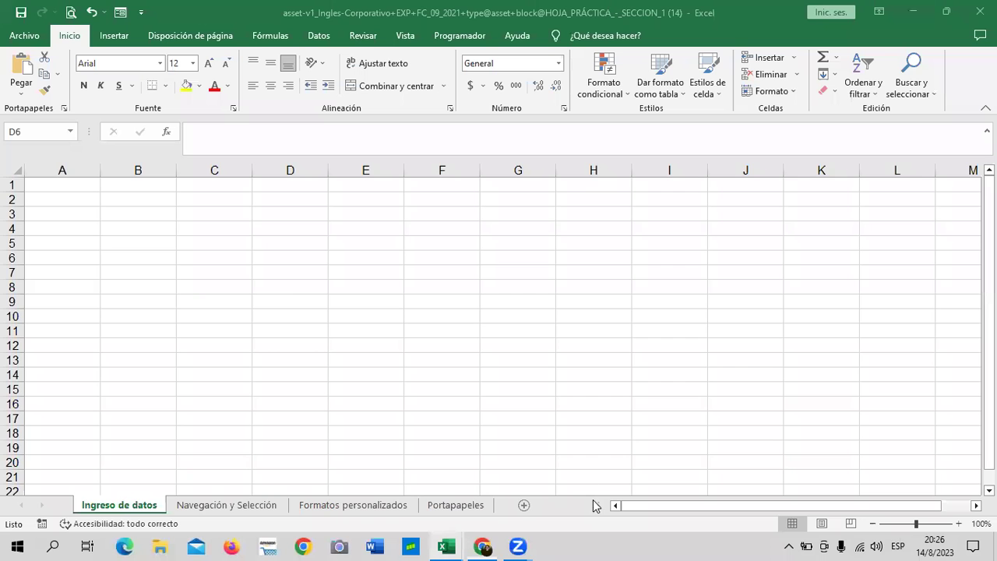
pyautogui.click(10, 199)
pyautogui.click(7, 185)
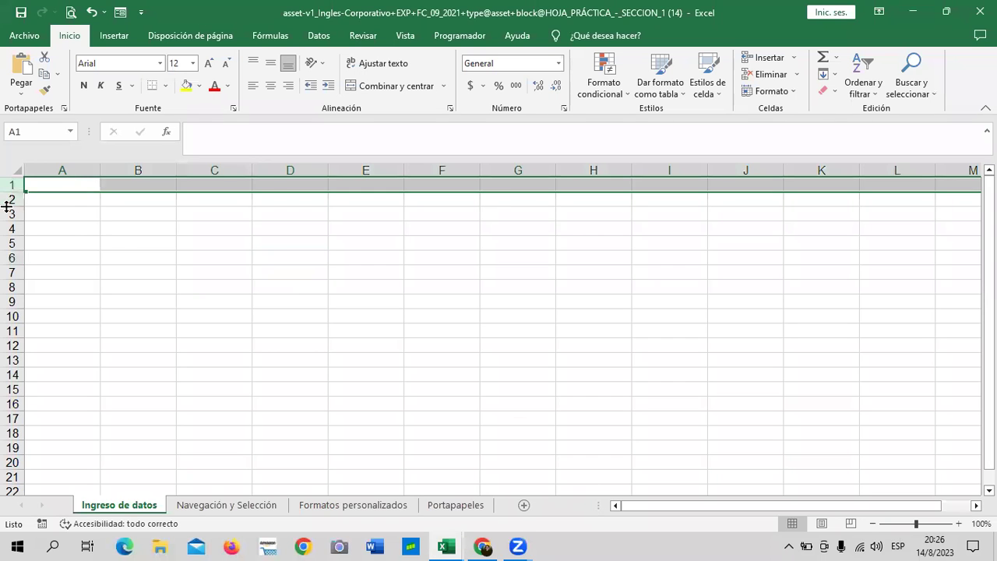
pyautogui.click(6, 243)
pyautogui.click(8, 287)
pyautogui.click(8, 317)
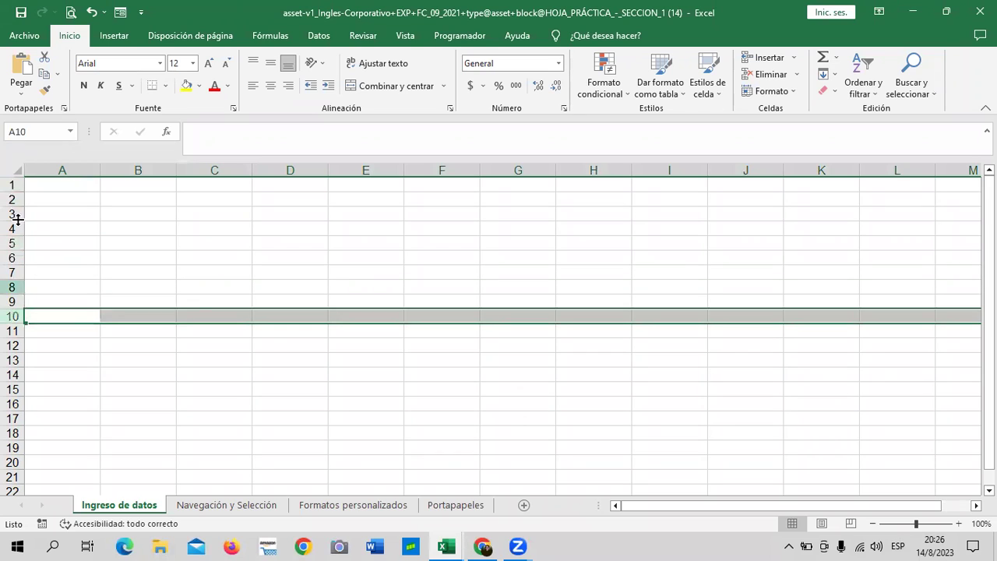
pyautogui.click(9, 200)
pyautogui.click(11, 184)
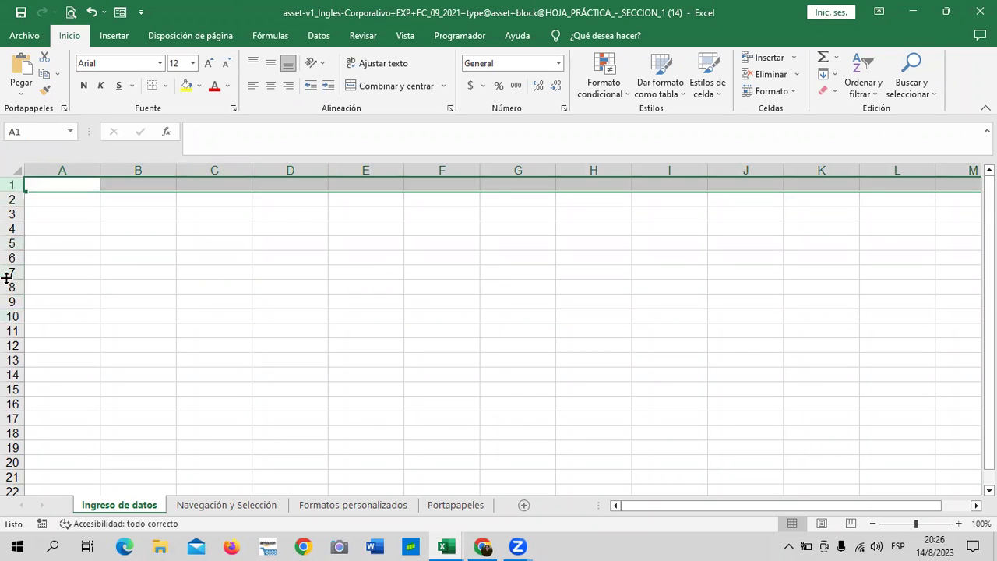
# Scroll down the sheet and back to the top, then select cell F10.
pyautogui.scroll(-11, 7, 285)
pyautogui.scroll(-10, 7, 285)
pyautogui.scroll(-9, 8, 285)
pyautogui.scroll(-10, 7, 285)
pyautogui.scroll(-7, 9, 285)
pyautogui.scroll(-12, 11, 286)
pyautogui.scroll(-3, 11, 287)
pyautogui.scroll(9, 16, 278)
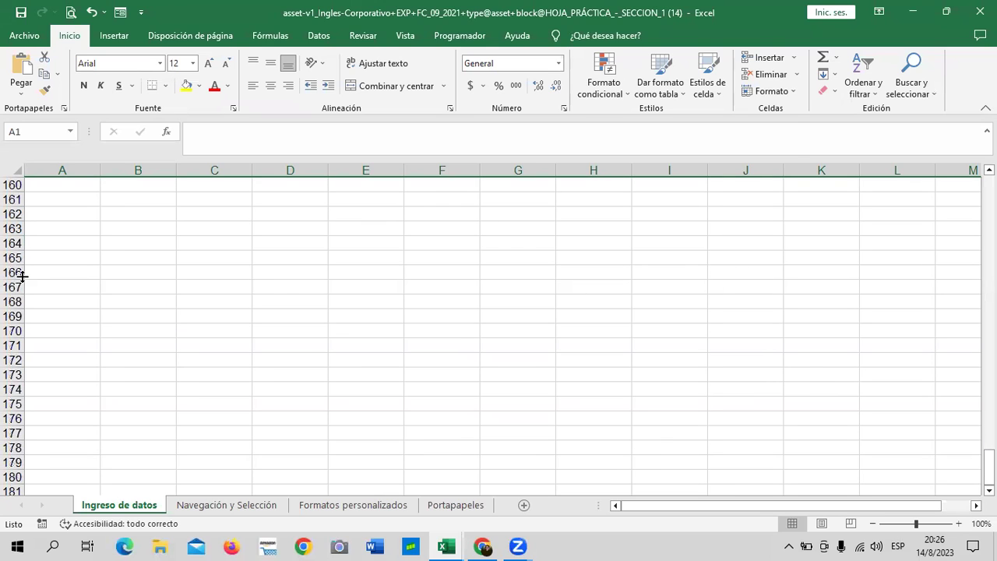
pyautogui.moveTo(989, 466); pyautogui.dragTo(988, 183)
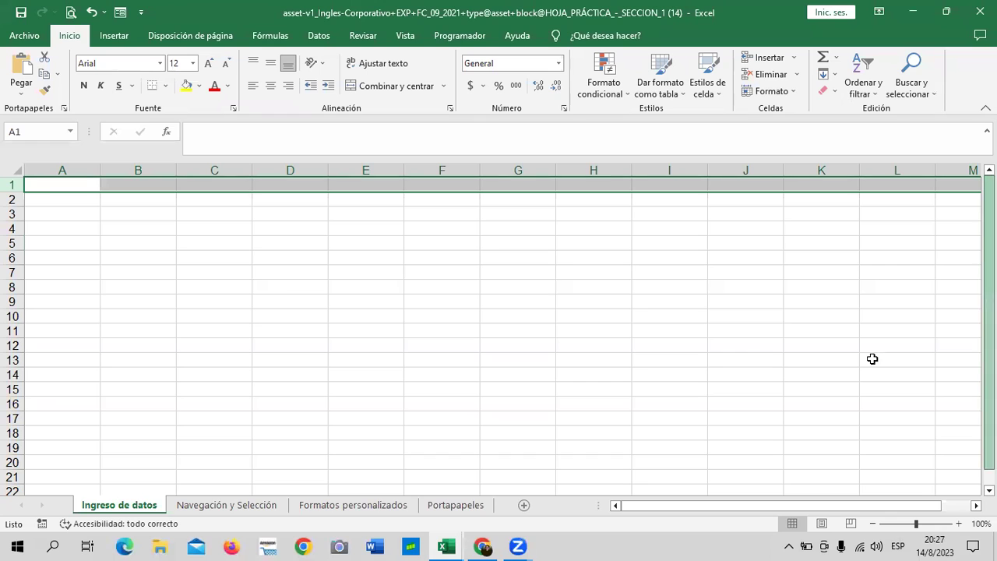
pyautogui.click(436, 317)
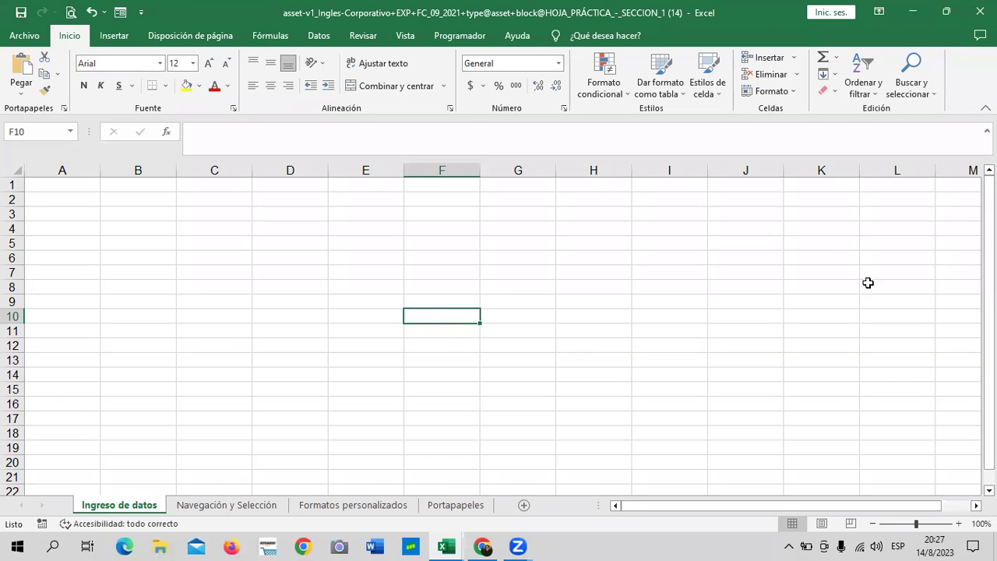
# Scroll down and back up again, then select cells B5, E6 and A1.
pyautogui.scroll(-3, 499, 335)
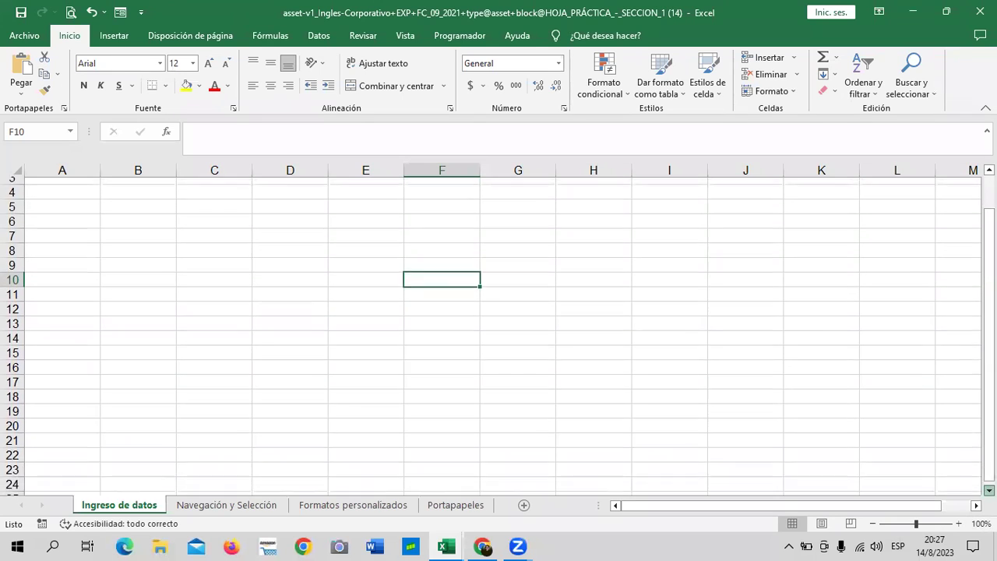
pyautogui.scroll(-4, 810, 378)
pyautogui.scroll(-11, 630, 356)
pyautogui.moveTo(988, 444); pyautogui.dragTo(970, 204)
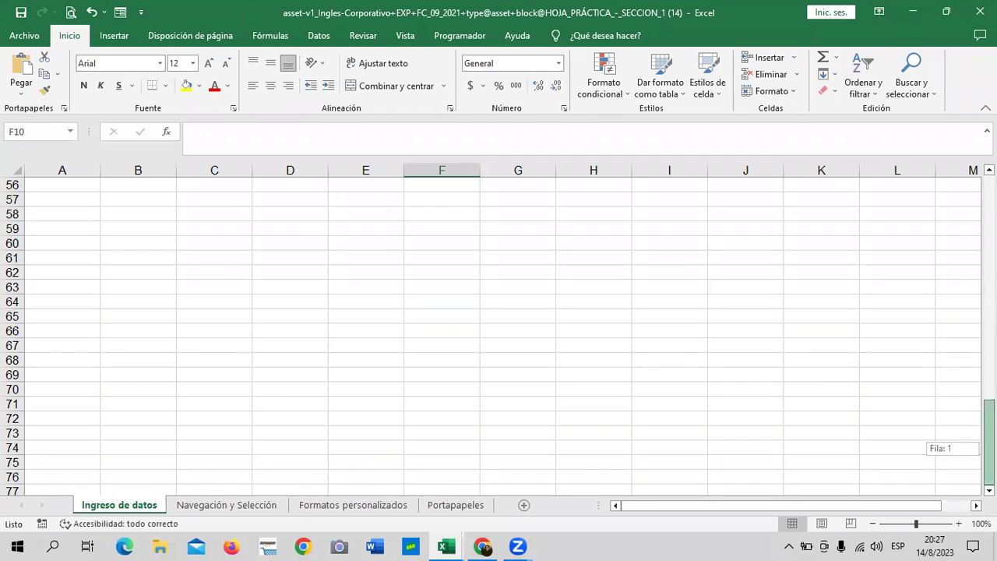
pyautogui.click(174, 249)
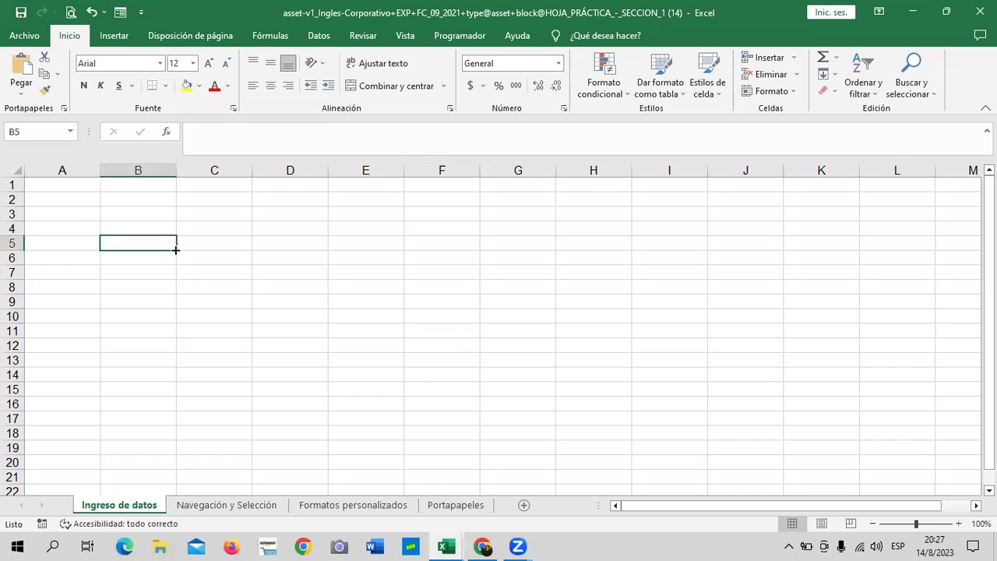
pyautogui.click(370, 253)
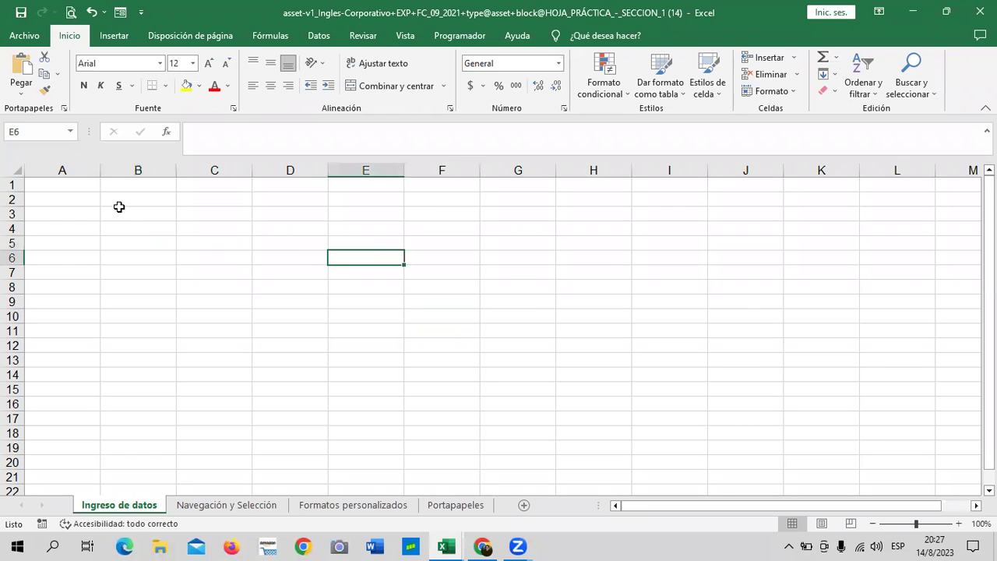
pyautogui.click(69, 190)
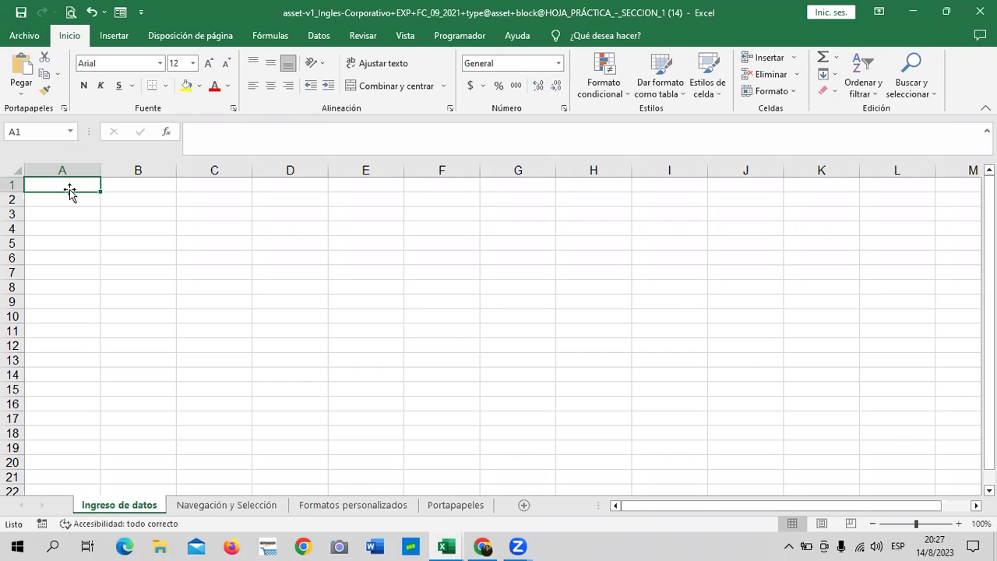
# Move the active cell from A1 around rows 2–7 with arrow keys, ending at E12.
pyautogui.press('Right')
pyautogui.press('Down')
pyautogui.press('Down')
pyautogui.press('Left')
pyautogui.press('Down')
pyautogui.press('Down')
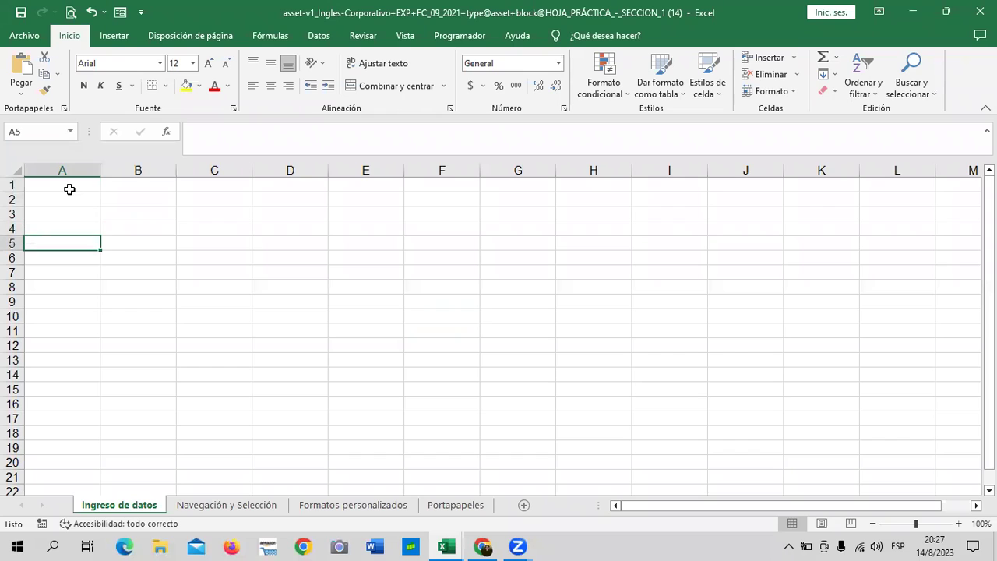
pyautogui.press('Right')
pyautogui.press('Right')
pyautogui.press('Up')
pyautogui.press('Up')
pyautogui.press('Left')
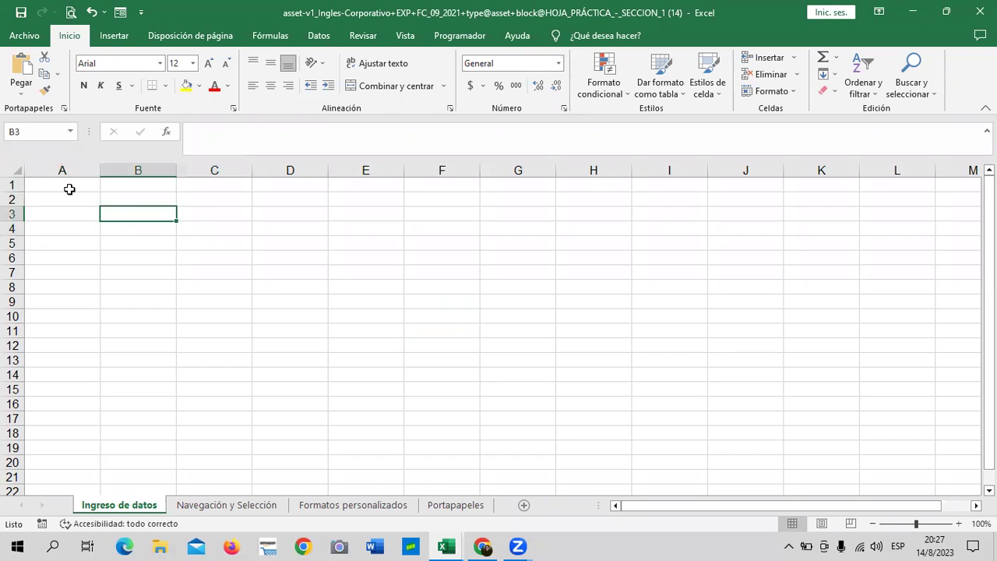
pyautogui.press('Down')
pyautogui.press('Down')
pyautogui.press('Down')
pyautogui.press('Down')
pyautogui.press('Right')
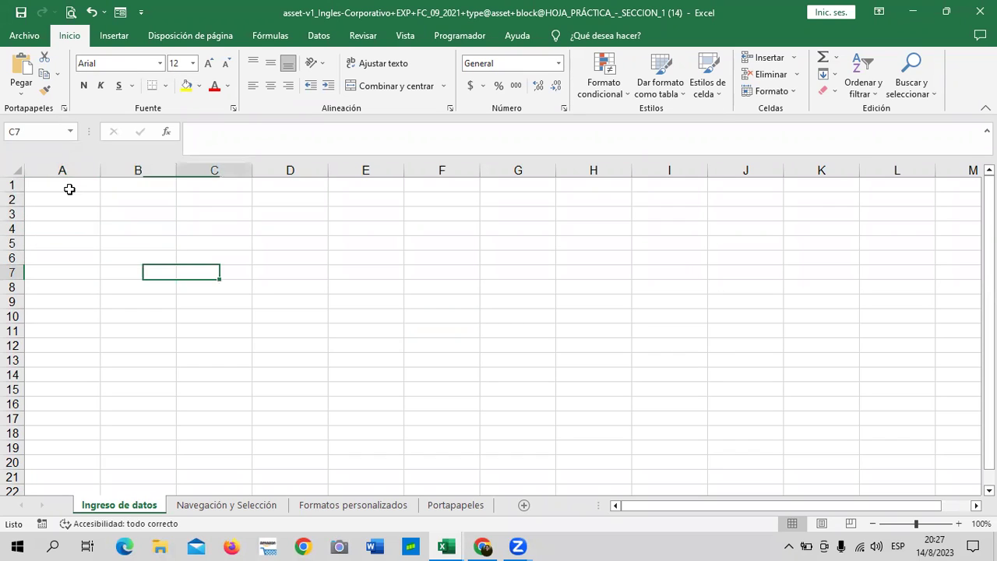
pyautogui.press('Right')
pyautogui.press('Right')
pyautogui.press('Down')
pyautogui.press('Down')
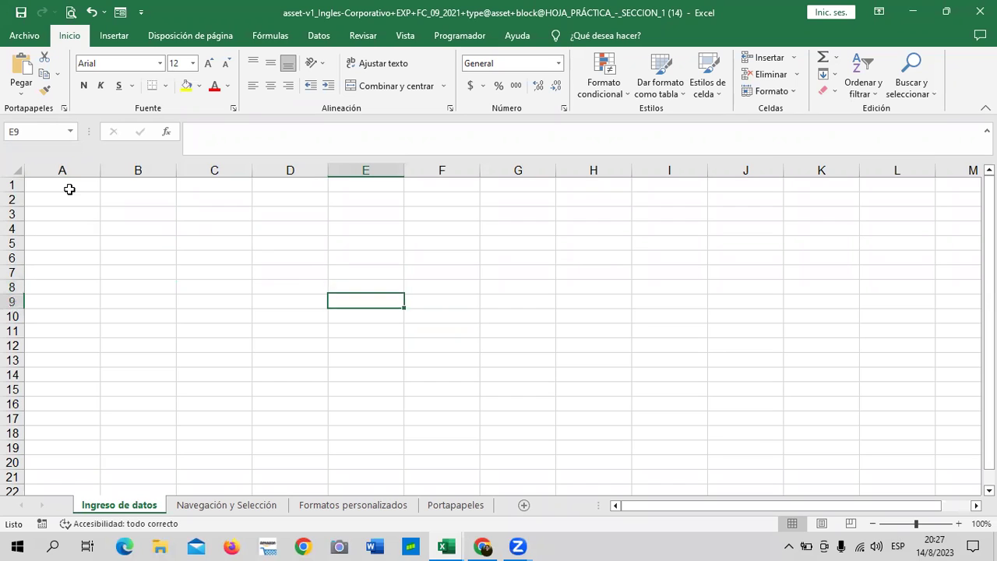
pyautogui.press('Down')
pyautogui.press('Down')
pyautogui.press('Down')
pyautogui.press('Down')
pyautogui.press('Down')
pyautogui.press('Down')
pyautogui.press('Down')
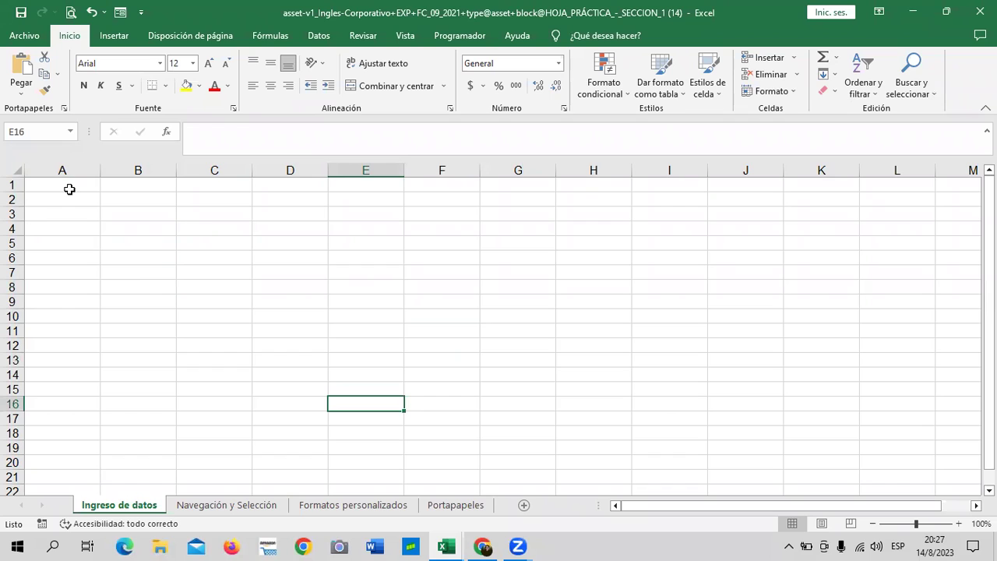
# Select A2, A1, C8 and A1, then jump with Ctrl+Down to last row 1048576.
pyautogui.click(76, 199)
pyautogui.click(91, 182)
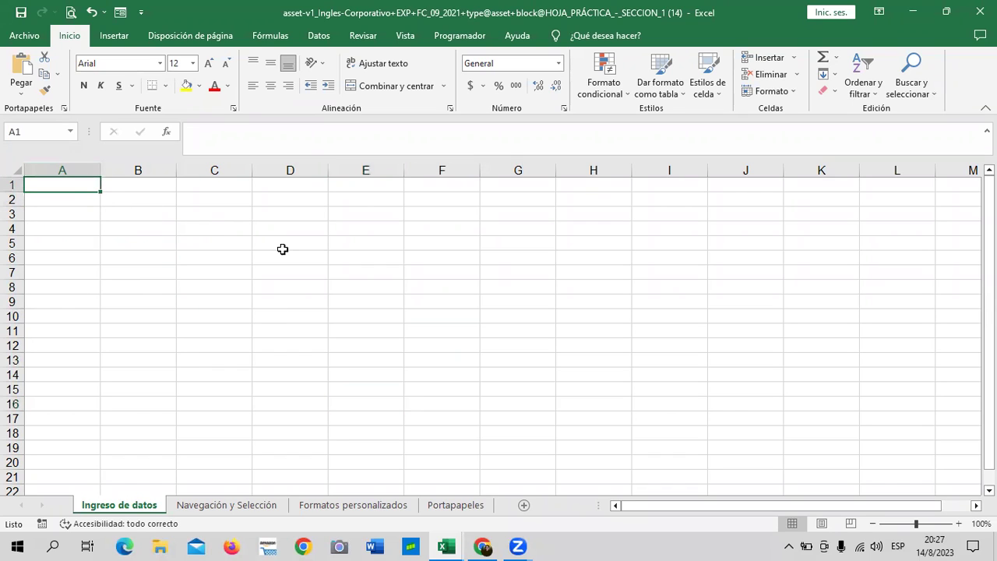
pyautogui.click(249, 290)
pyautogui.click(82, 182)
pyautogui.hotkey('ctrl', 'Down')
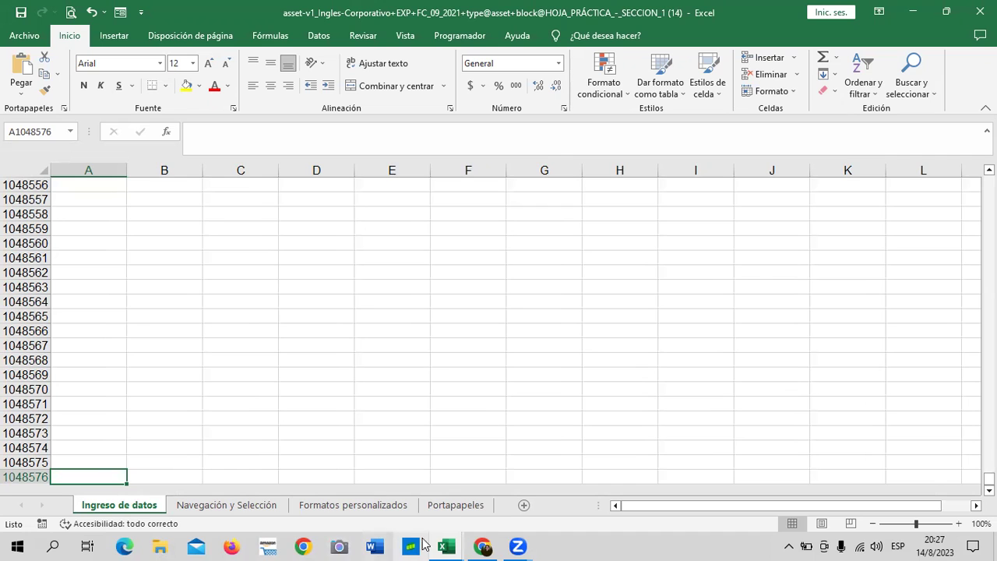
# Return to the course page and scroll through unit 1.1's rows-and-columns material.
pyautogui.moveTo(477, 543)
pyautogui.click(481, 483)
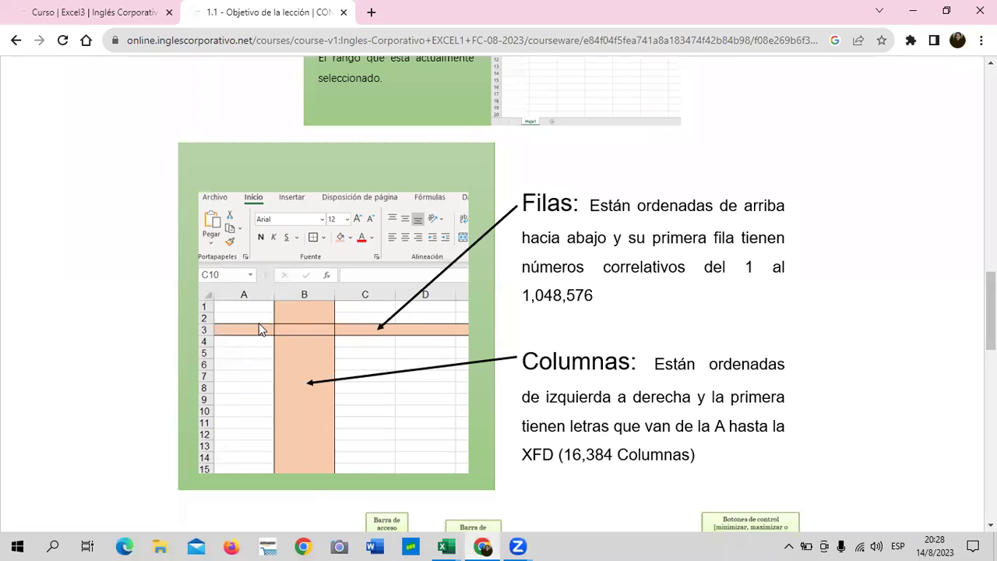
pyautogui.scroll(-4, 535, 356)
pyautogui.scroll(-3, 526, 361)
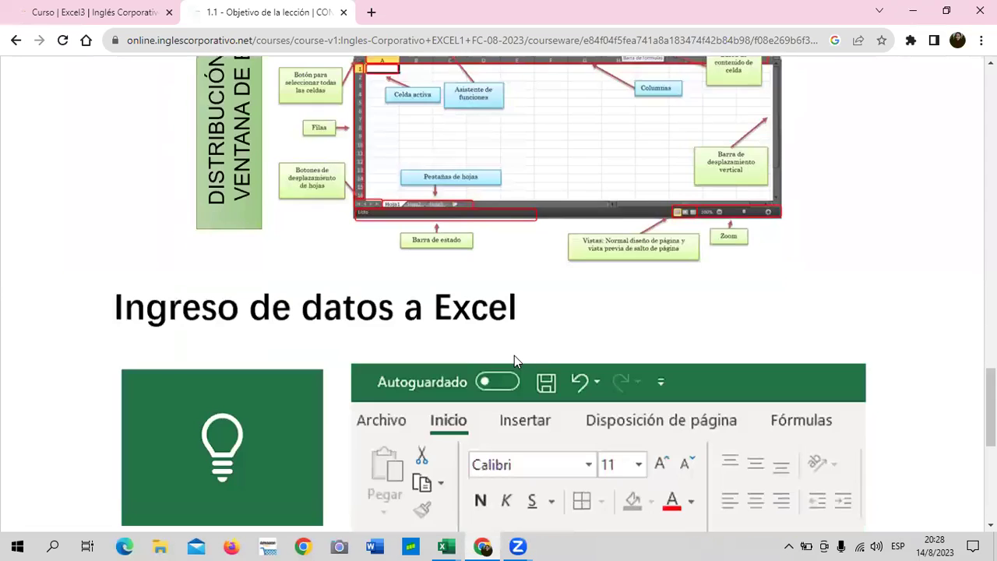
pyautogui.scroll(-5, 514, 357)
pyautogui.scroll(4, 512, 364)
pyautogui.scroll(5, 511, 363)
pyautogui.scroll(5, 507, 372)
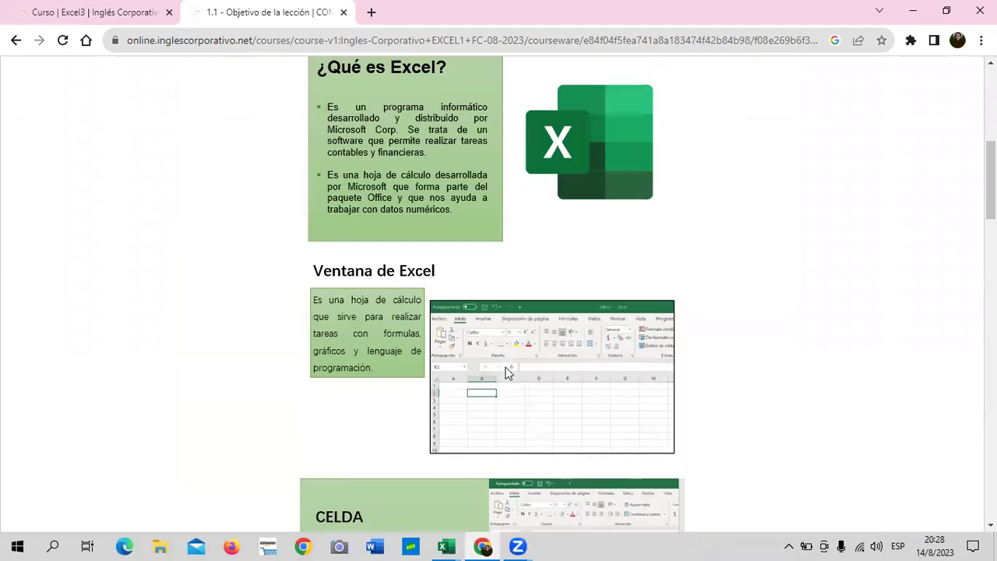
pyautogui.scroll(5, 508, 371)
# Read lesson 1.3's Objetivo de la lección, reopen unit 1.1, then bring Excel forward.
pyautogui.click(304, 312)
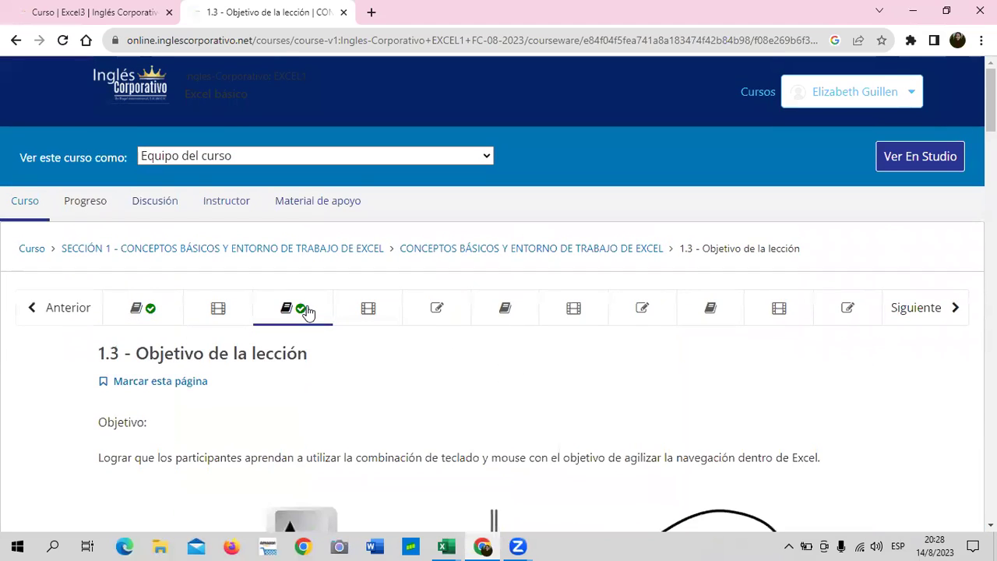
pyautogui.scroll(-1, 460, 356)
pyautogui.scroll(-3, 436, 312)
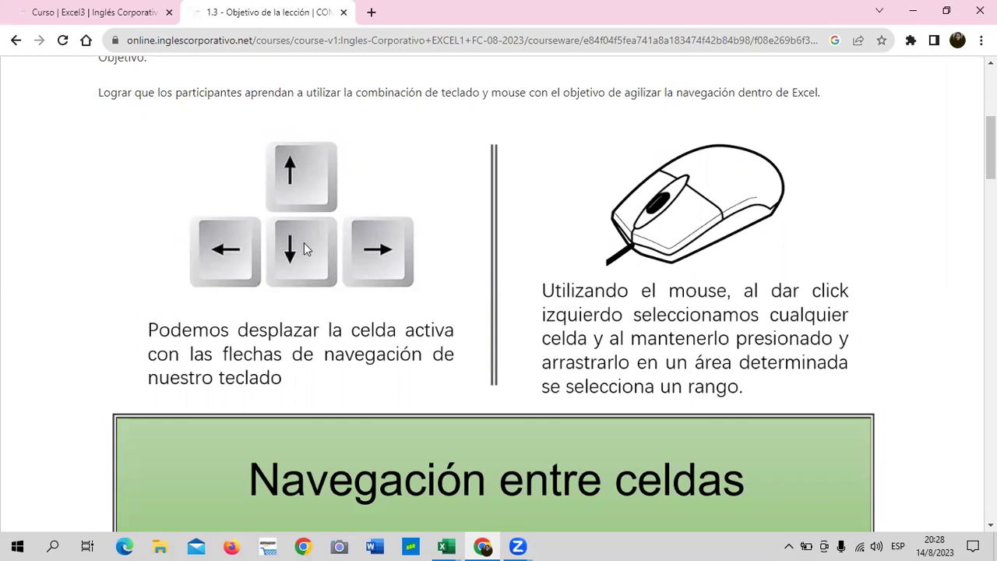
pyautogui.scroll(3, 374, 312)
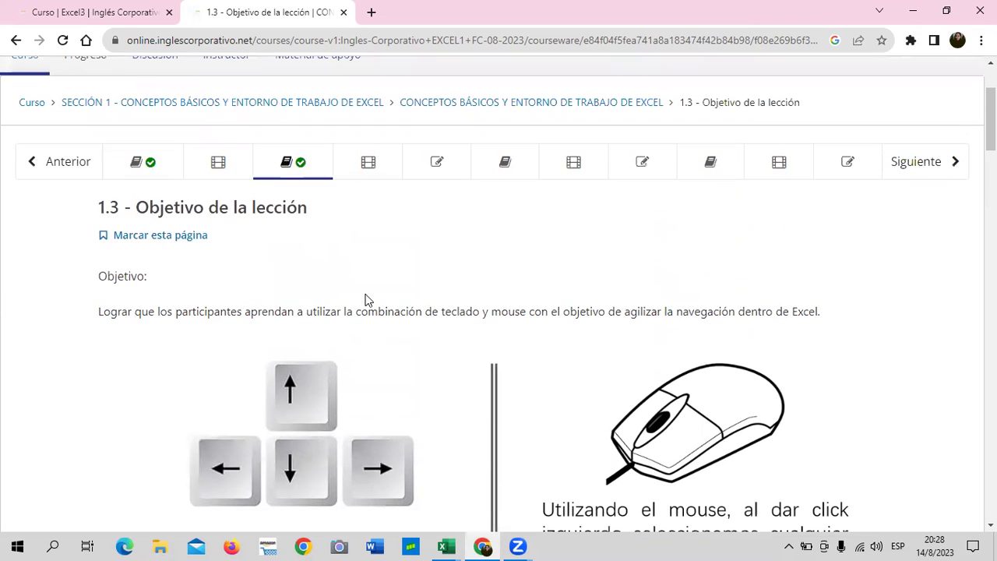
pyautogui.click(168, 162)
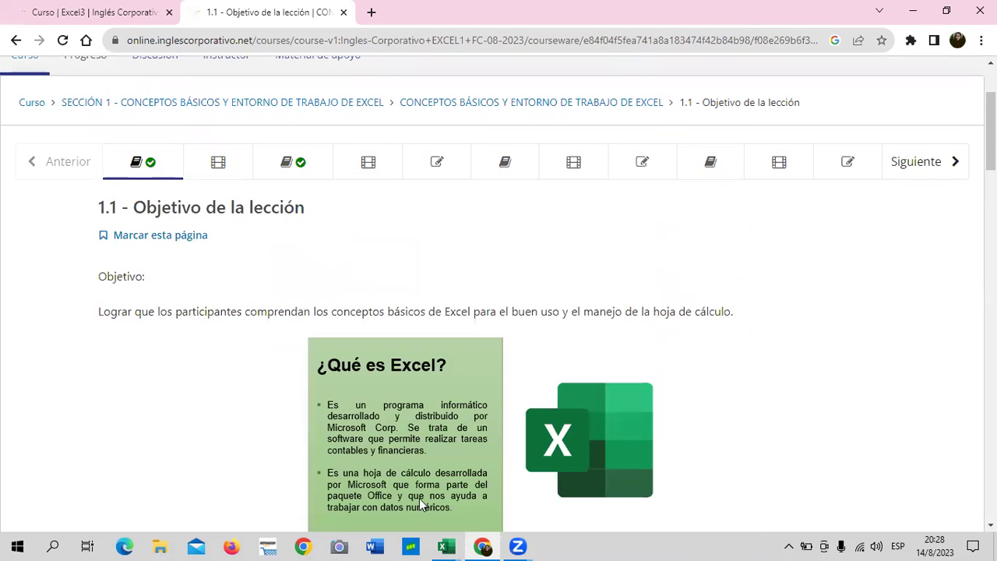
pyautogui.moveTo(450, 544)
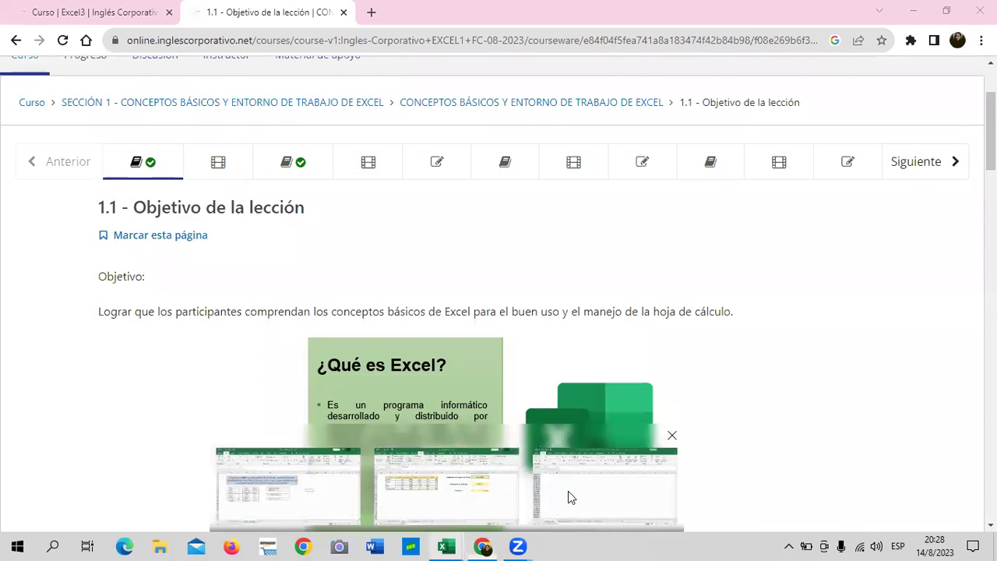
pyautogui.click(568, 497)
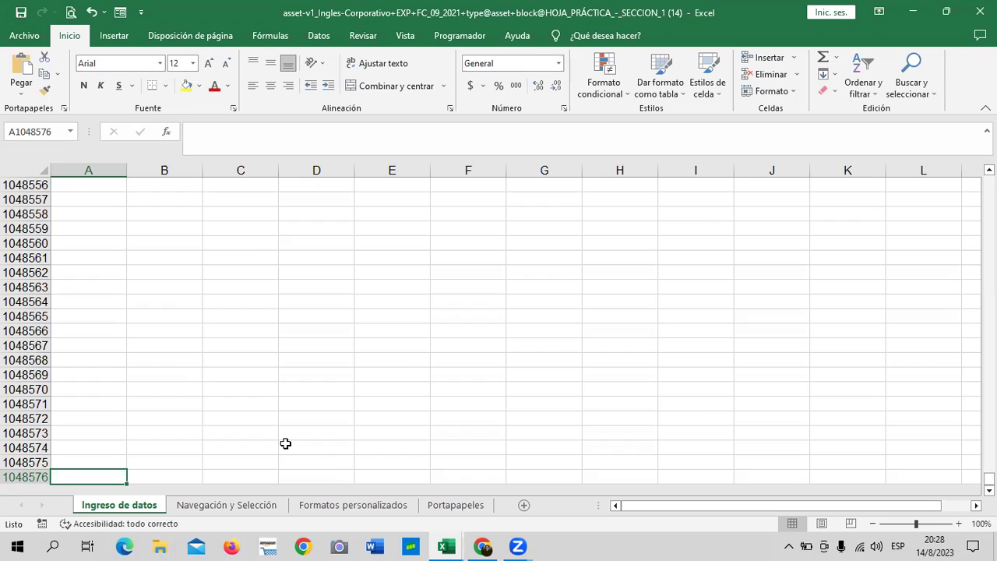
pyautogui.hotkey('ctrl', 'Up')
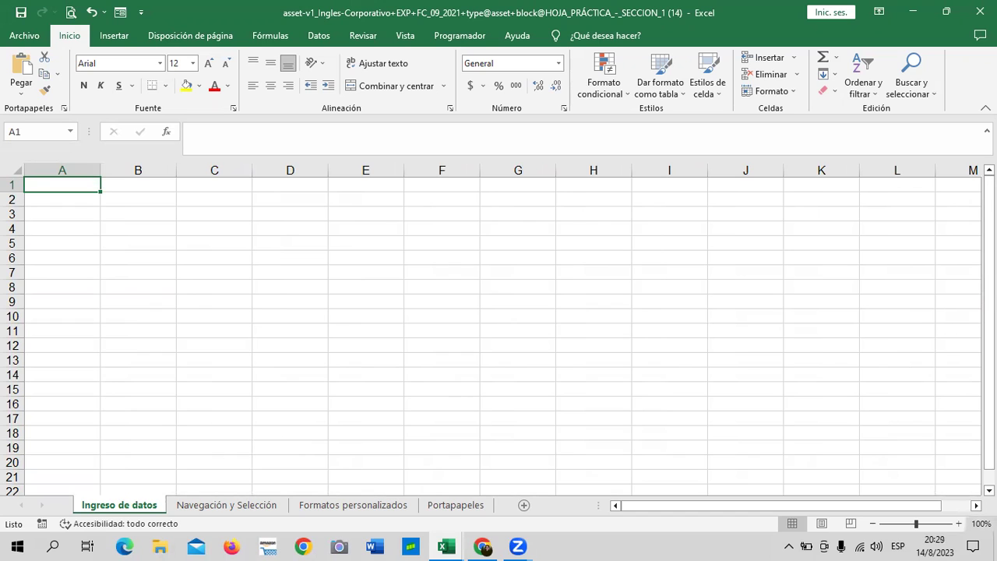
pyautogui.scroll(-1, 244, 247)
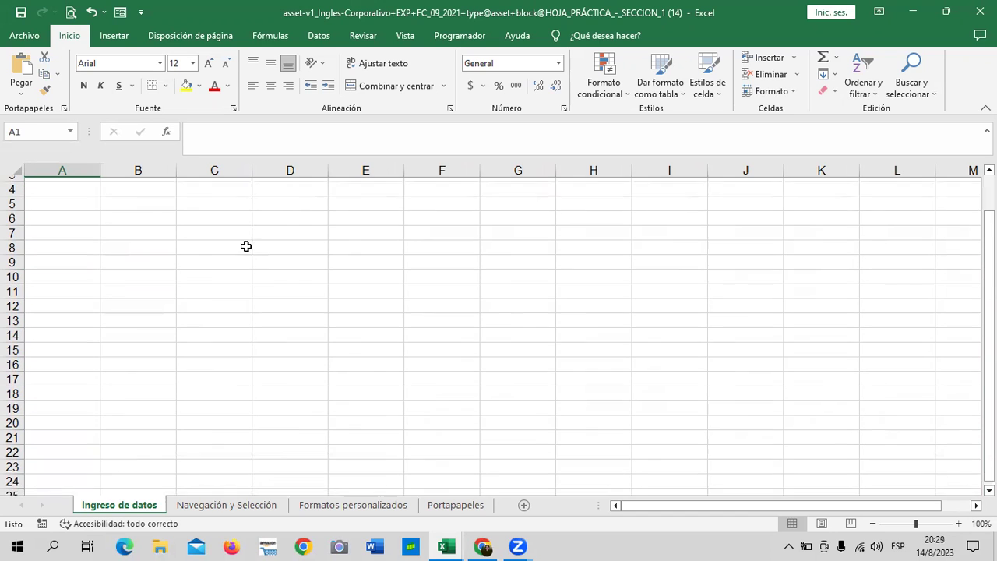
pyautogui.scroll(1, 263, 264)
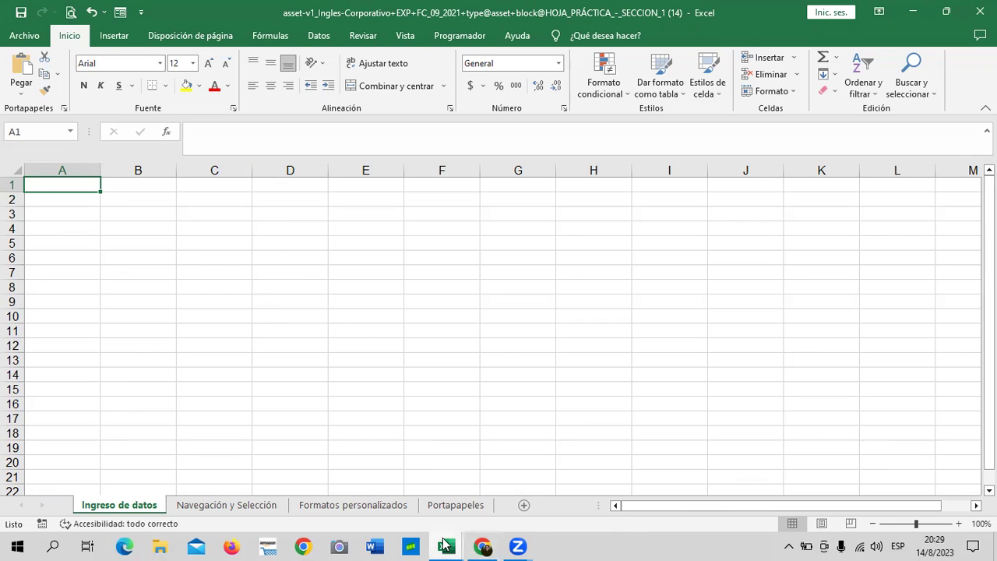
pyautogui.moveTo(444, 545)
pyautogui.moveTo(482, 546)
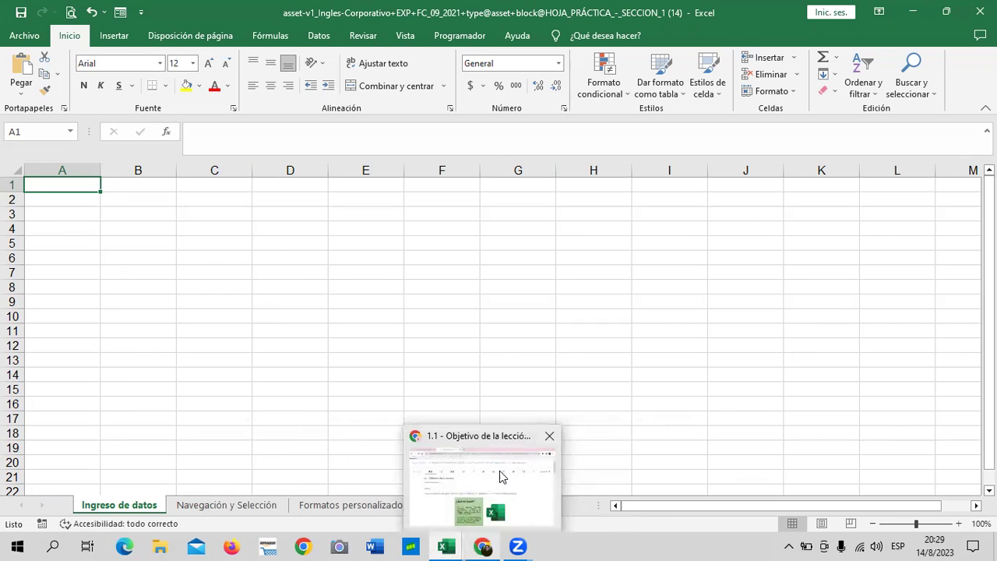
pyautogui.click(499, 472)
pyautogui.scroll(-5, 501, 372)
pyautogui.scroll(-5, 491, 373)
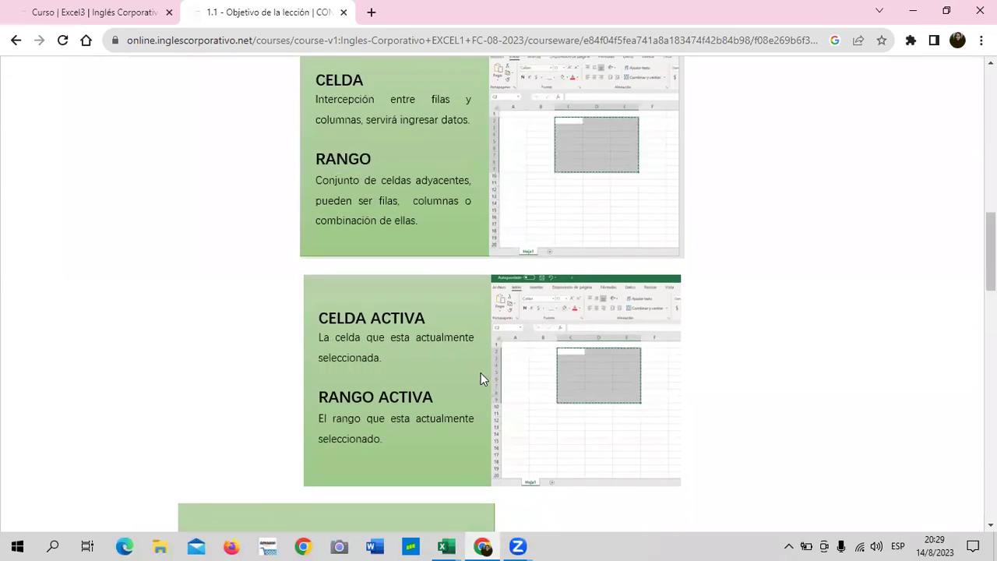
pyautogui.scroll(-4, 481, 372)
pyautogui.scroll(-2, 481, 372)
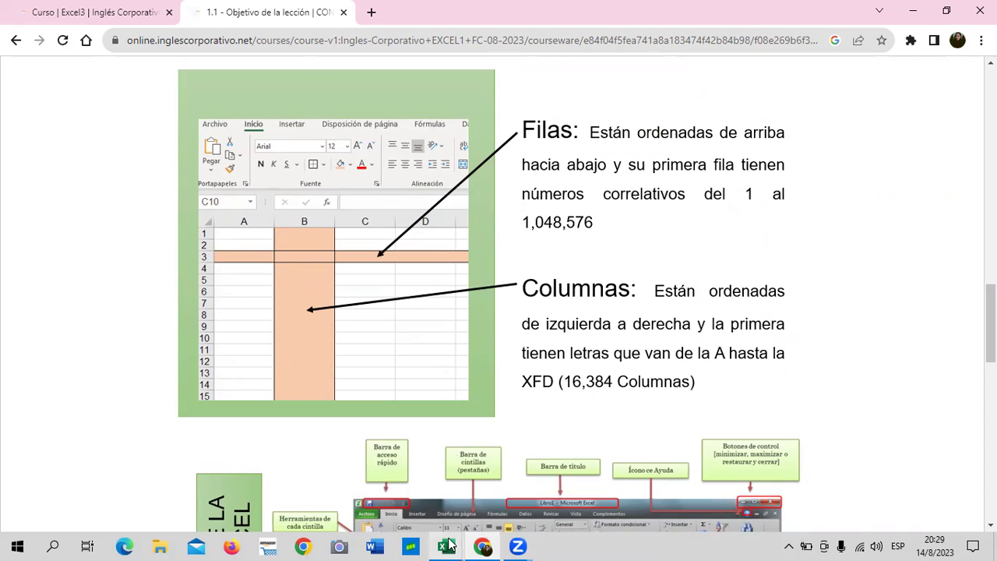
pyautogui.moveTo(450, 545)
pyautogui.click(585, 481)
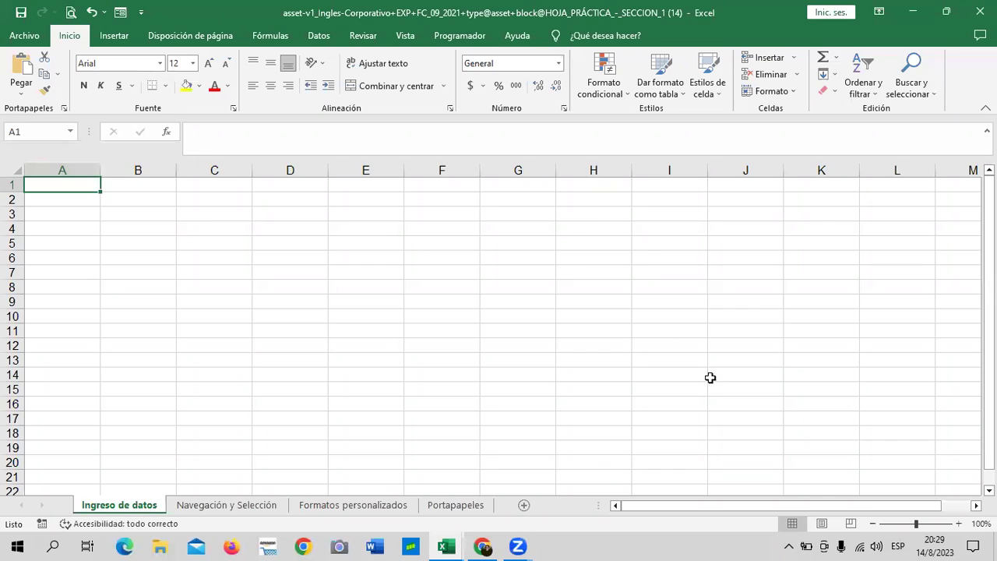
# Select H6 and A1, jump to last column XFD1, then back to A1 with Ctrl+Home.
pyautogui.click(566, 262)
pyautogui.click(41, 186)
pyautogui.hotkey('ctrl', 'Right')
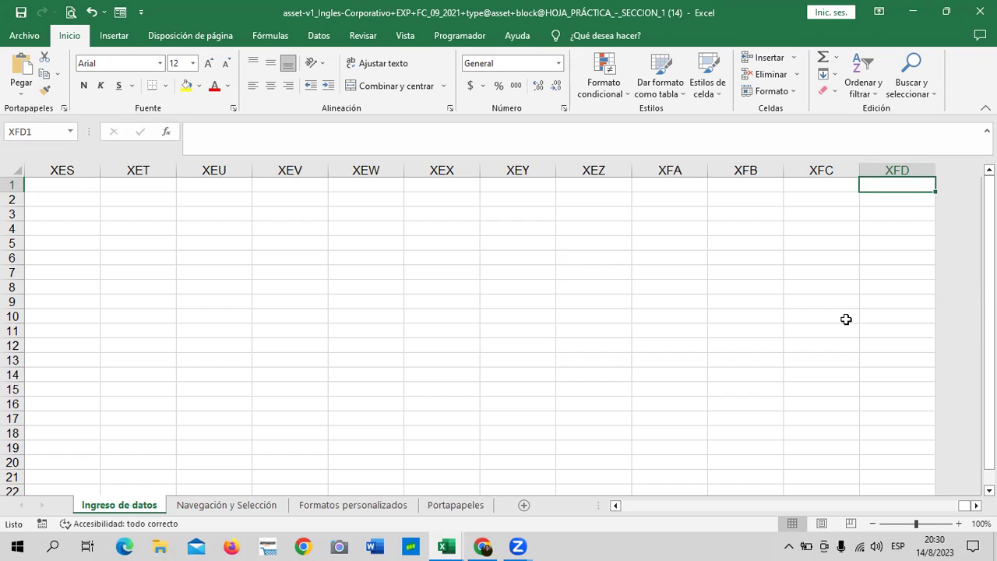
pyautogui.hotkey('ctrl', 'Home')
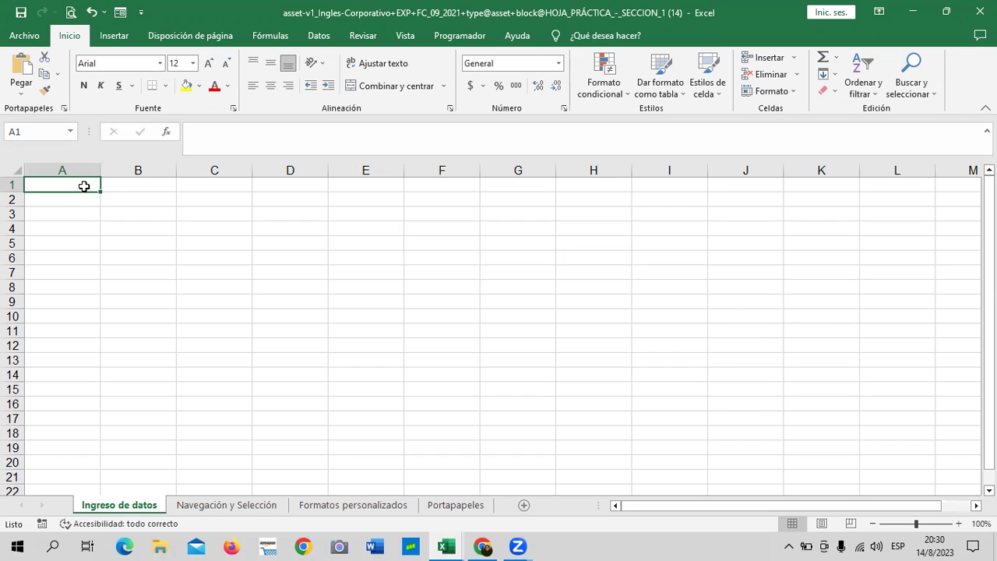
# Select cells D10, A1, D5, I5, B5, H7, C9, H8 and K9 in turn.
pyautogui.click(309, 311)
pyautogui.click(73, 184)
pyautogui.click(289, 241)
pyautogui.click(634, 242)
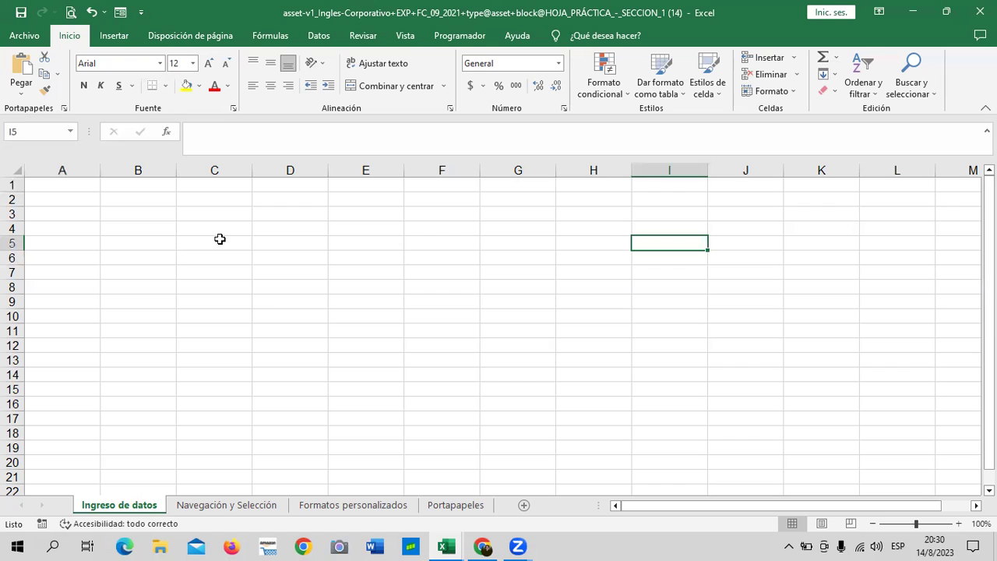
pyautogui.click(159, 242)
pyautogui.click(623, 273)
pyautogui.click(206, 300)
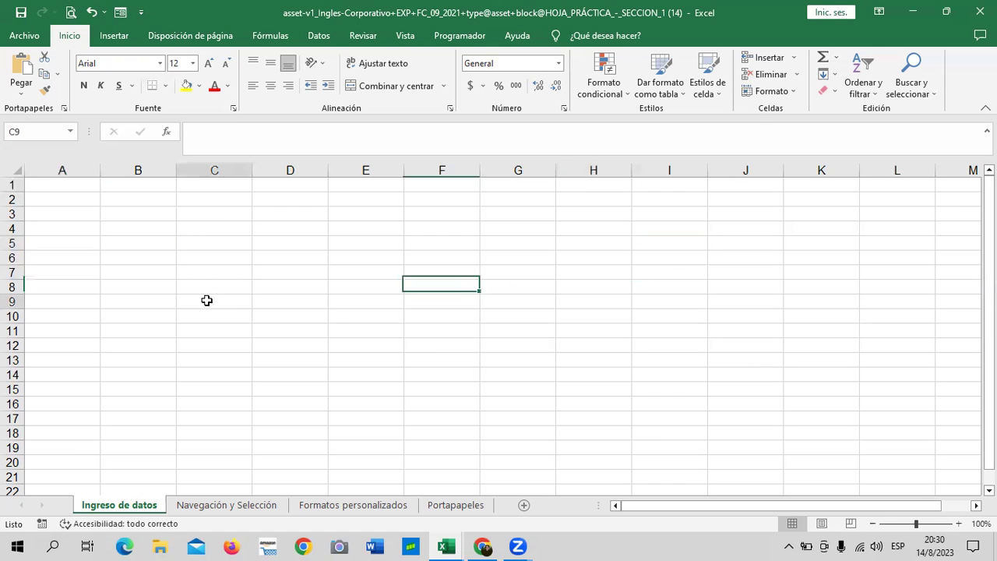
pyautogui.click(621, 288)
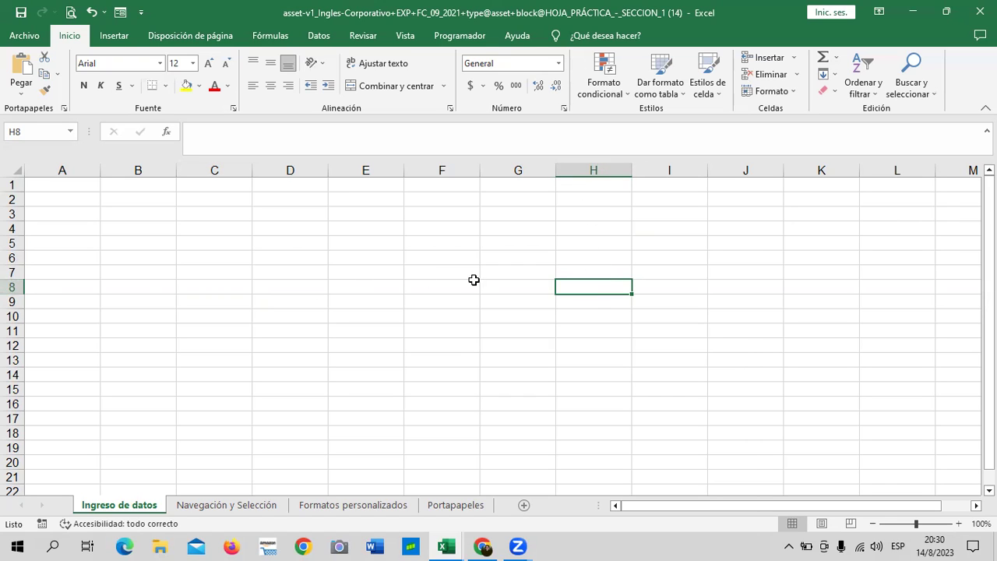
pyautogui.click(787, 300)
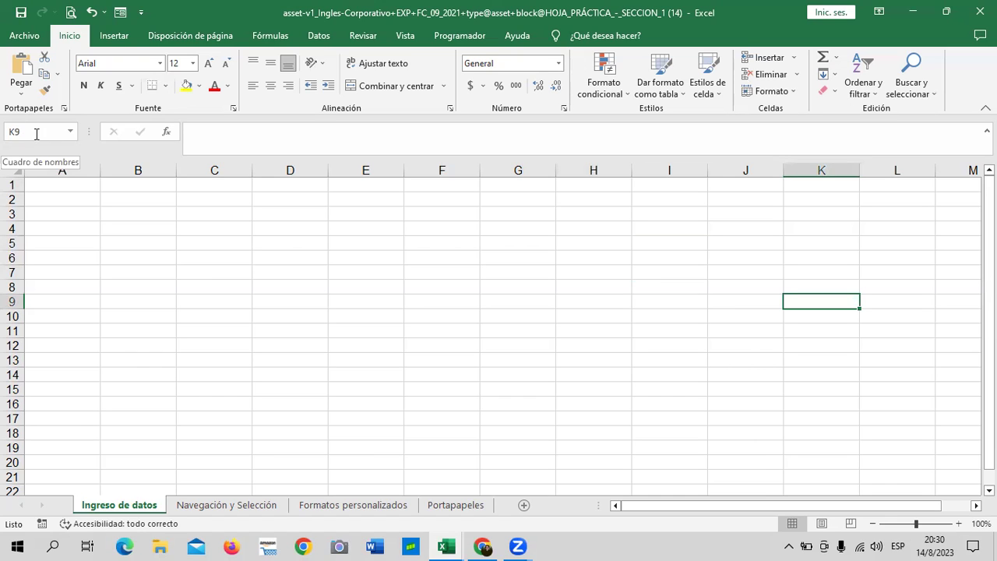
# Select cells D10, G7 and I10 one after another.
pyautogui.click(290, 315)
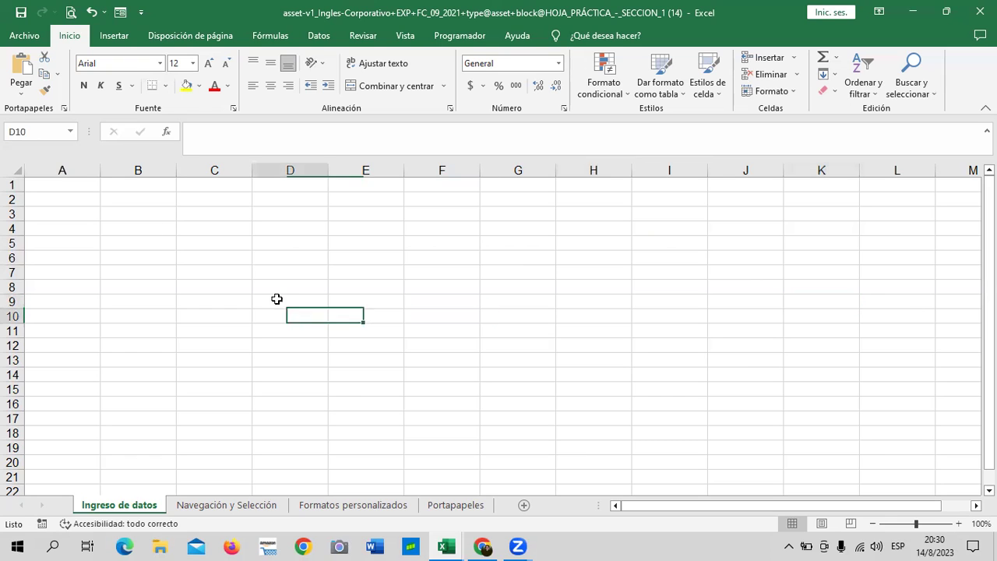
pyautogui.click(549, 277)
pyautogui.click(686, 316)
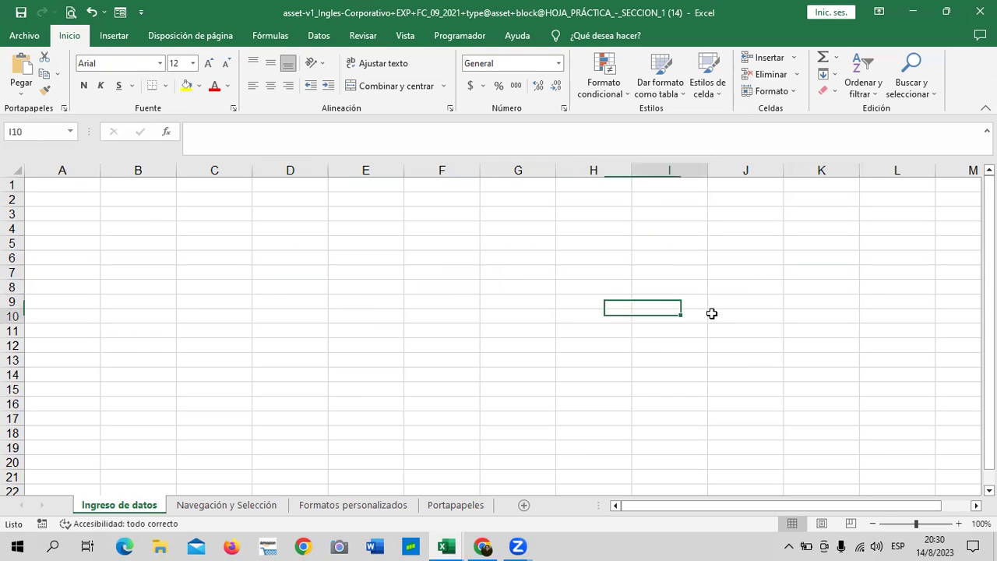
# Jump to cell Z500 by entering z500 in the Name Box.
pyautogui.click(49, 131)
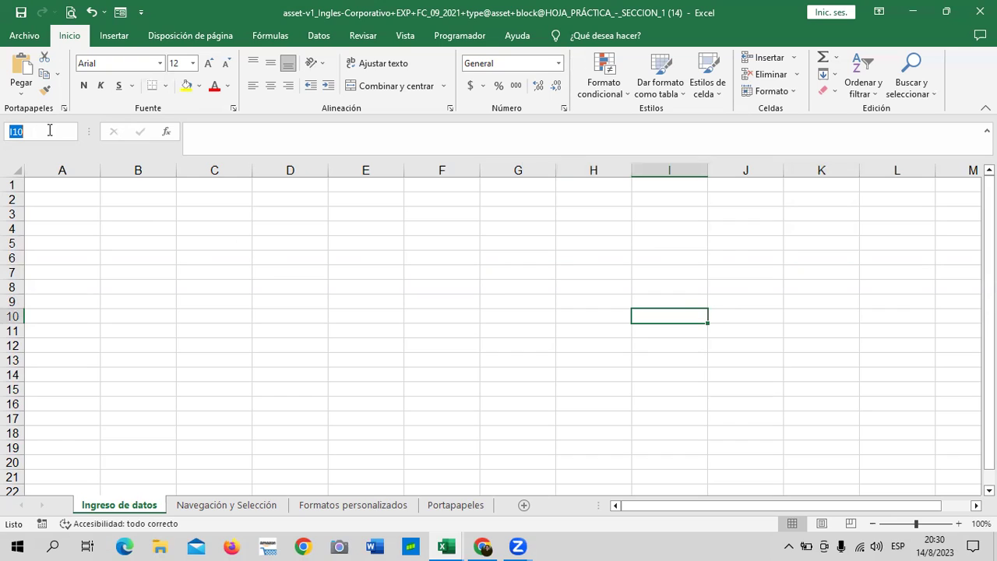
pyautogui.write('z500')
pyautogui.press('Return')
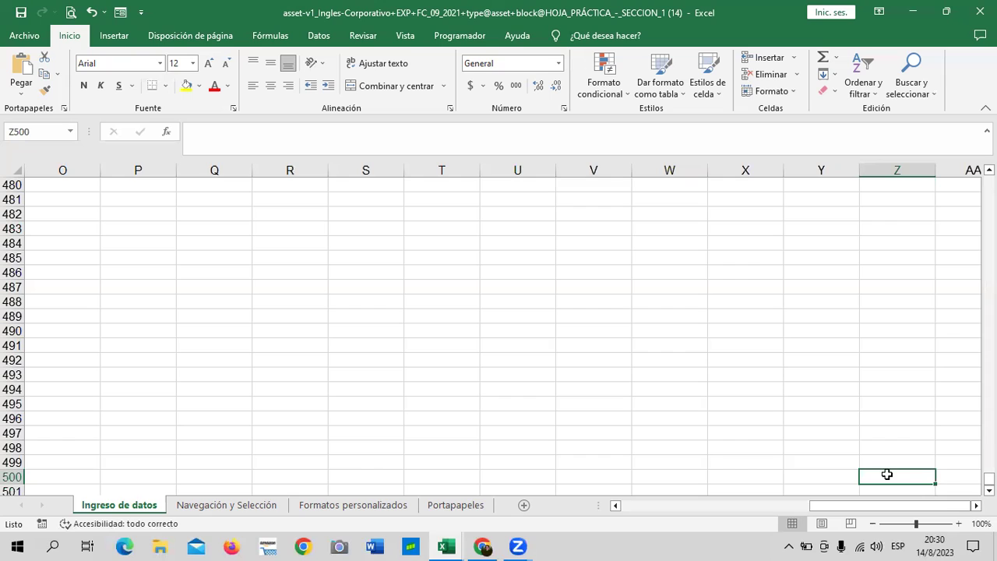
# Return to cell A1 by entering a1 in the Name Box.
pyautogui.click(49, 136)
pyautogui.write('a1')
pyautogui.press('Return')
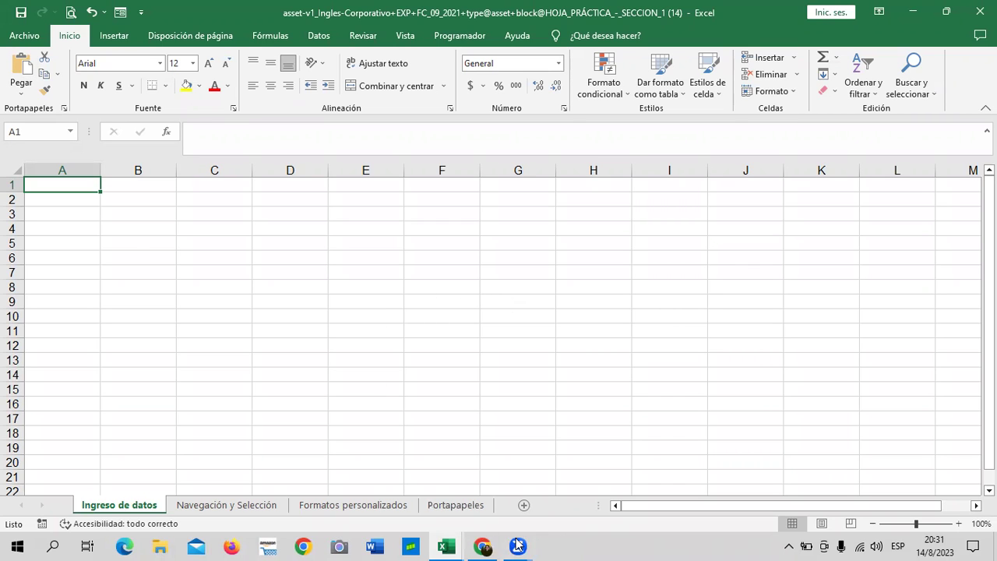
pyautogui.moveTo(489, 543)
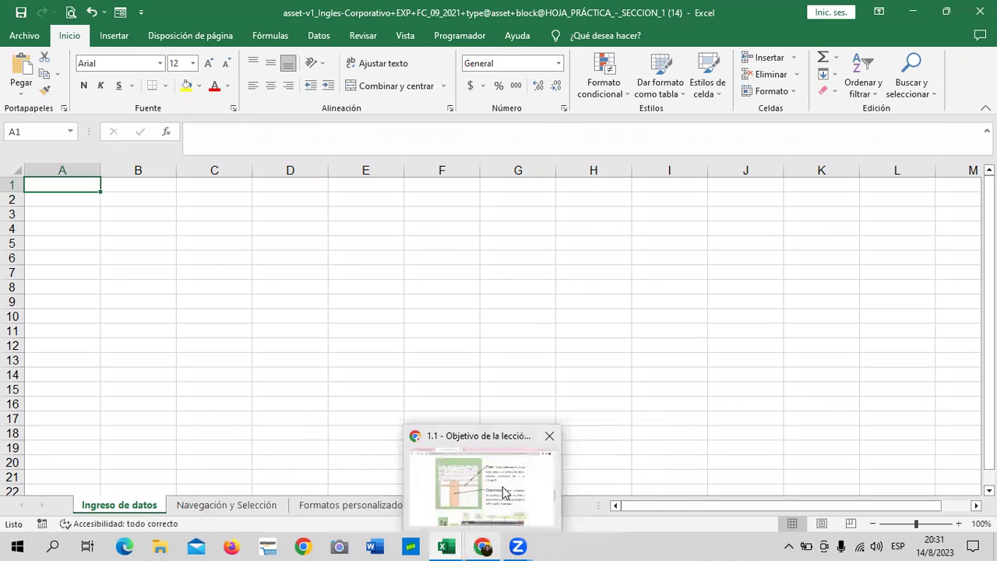
pyautogui.click(505, 492)
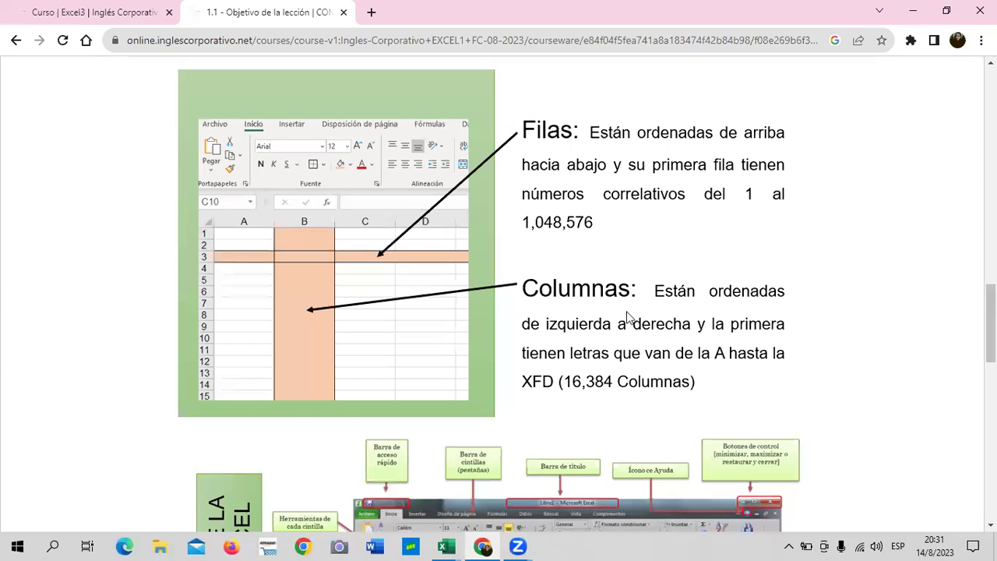
pyautogui.scroll(-5, 375, 276)
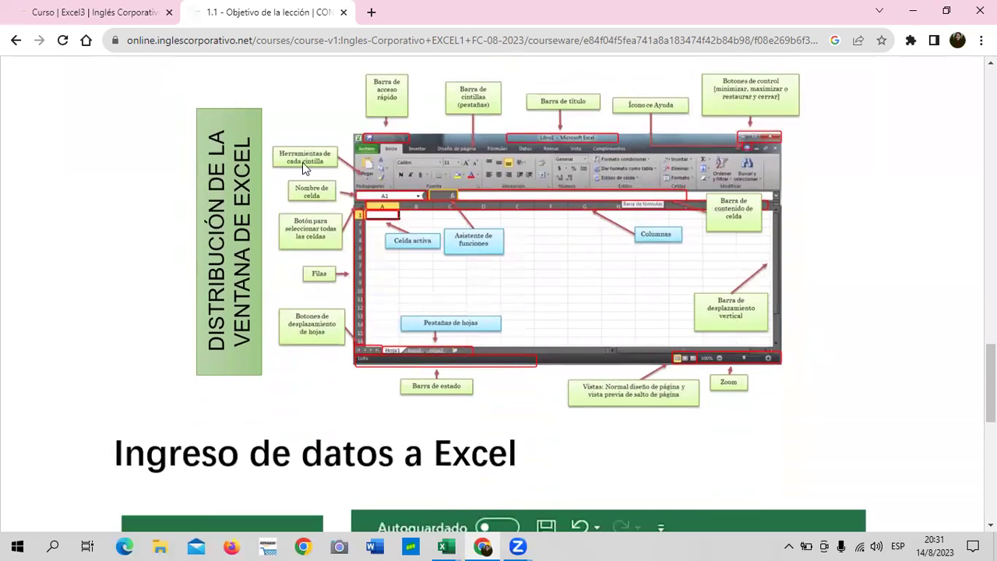
pyautogui.scroll(-3, 501, 261)
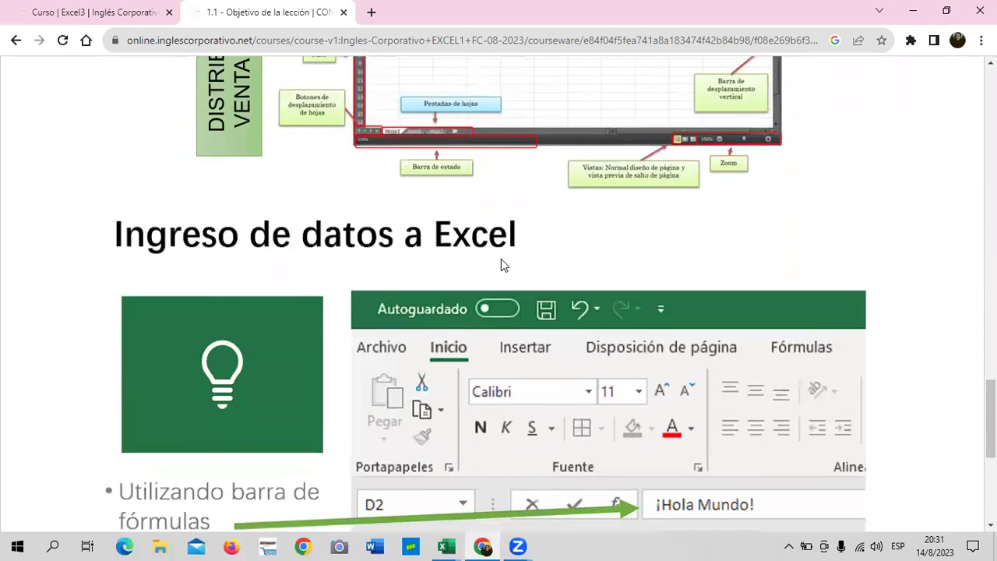
pyautogui.scroll(-2, 498, 269)
pyautogui.scroll(3, 496, 268)
pyautogui.scroll(3, 496, 271)
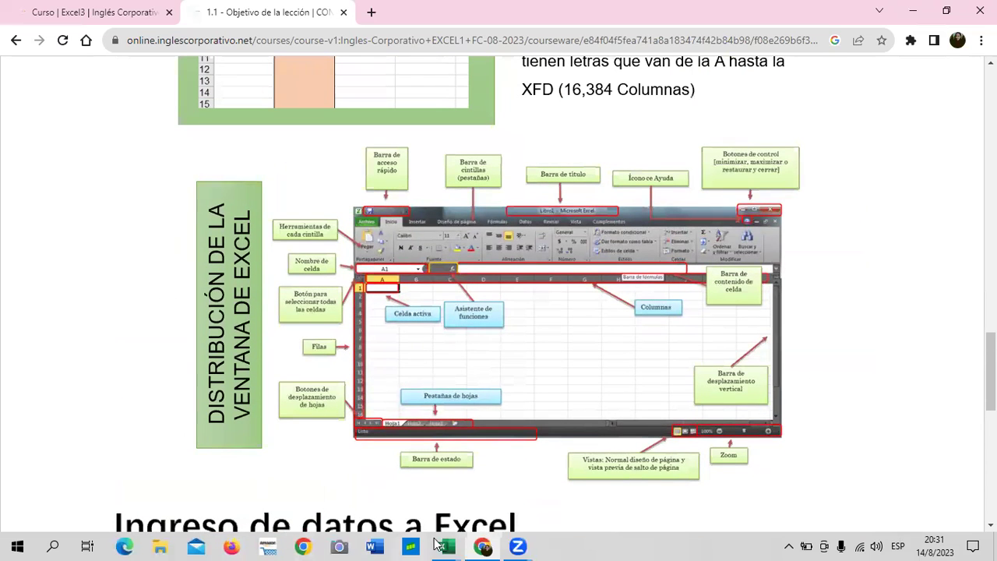
pyautogui.moveTo(445, 546)
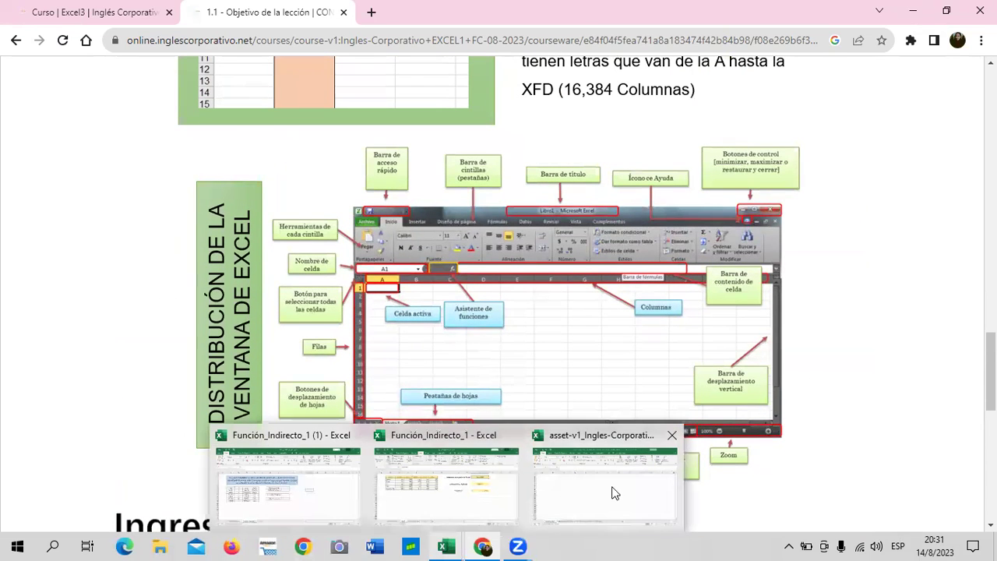
pyautogui.click(612, 494)
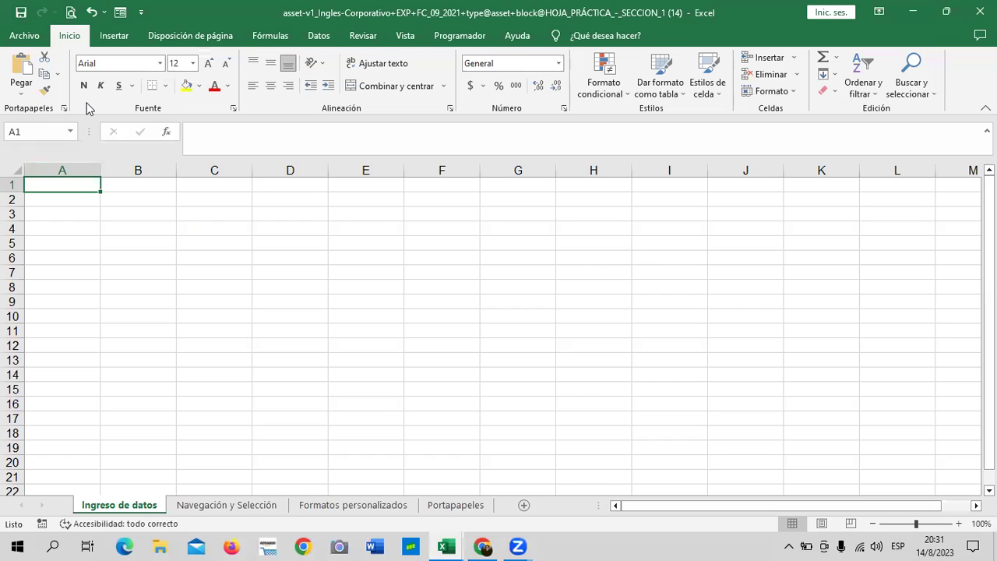
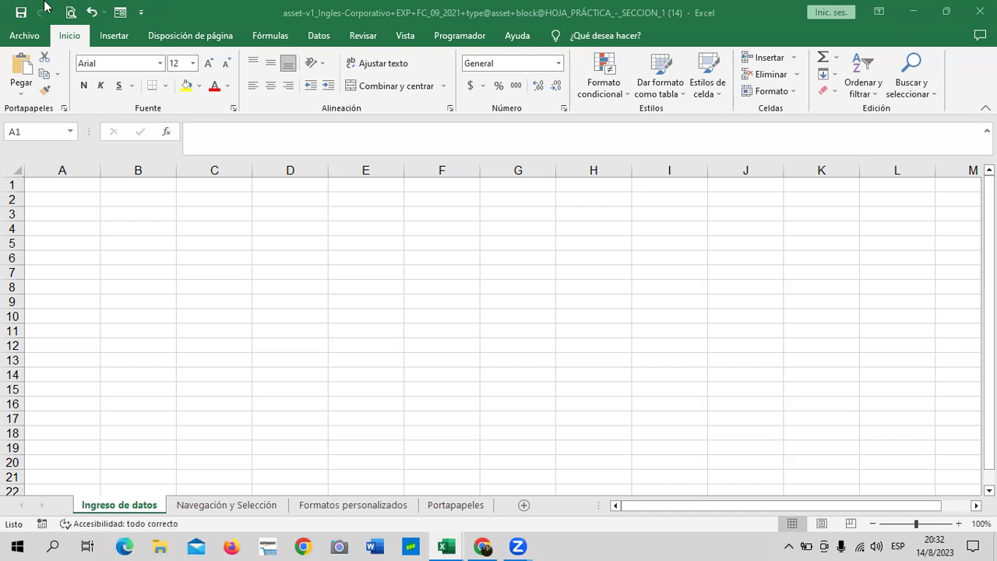
# Check the Quick Access Toolbar customization list without changes, then open the File backstage Home page.
pyautogui.click(143, 13)
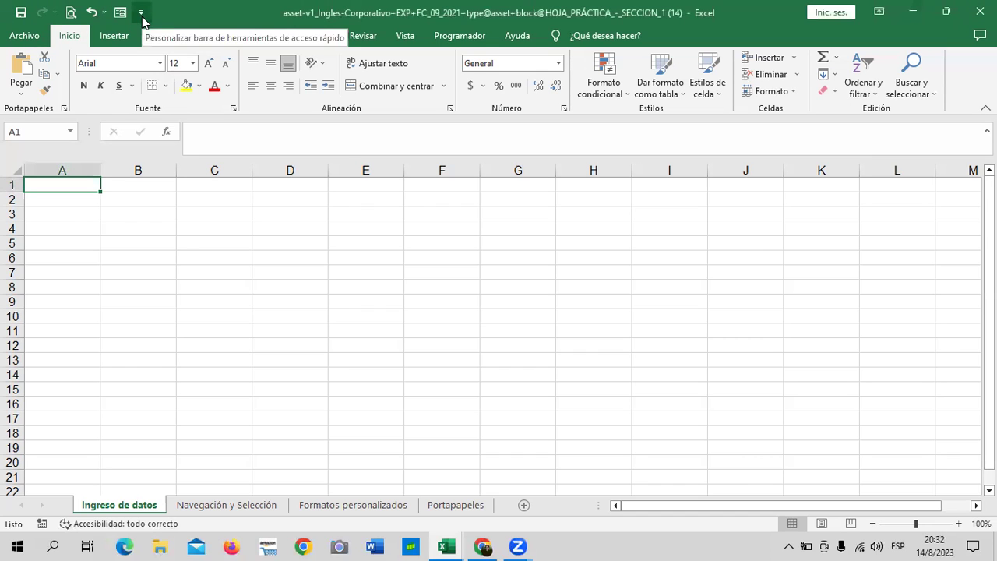
pyautogui.click(143, 12)
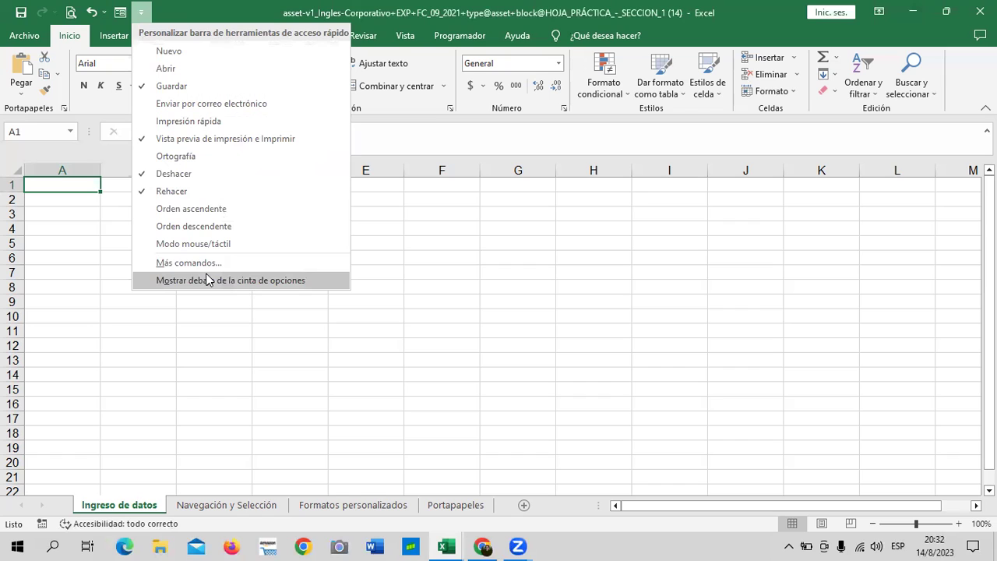
pyautogui.click(80, 233)
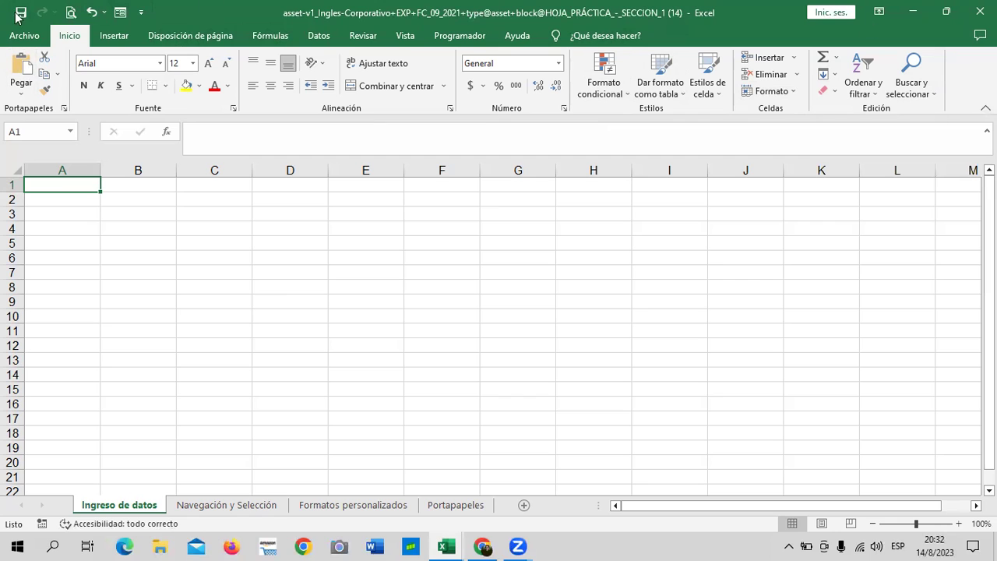
pyautogui.click(22, 35)
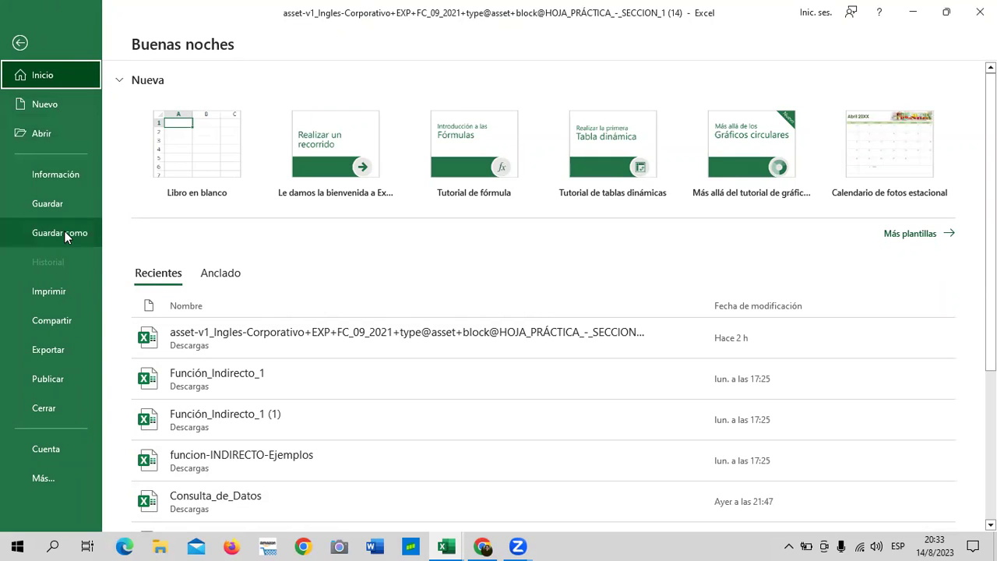
# Reveal the Comentarios and Opciones entries under Más, then go back to the Ingreso de datos worksheet.
pyautogui.click(58, 481)
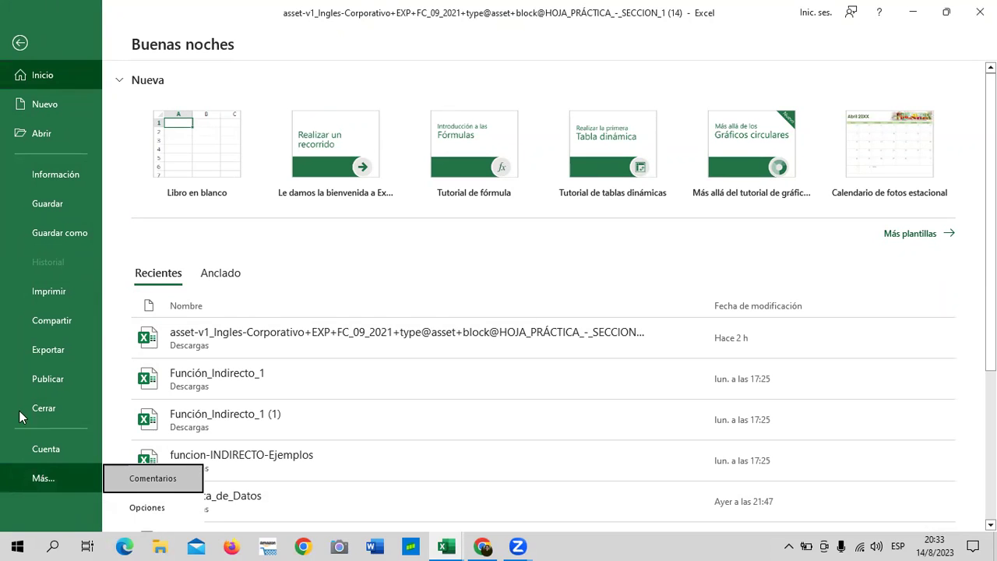
pyautogui.click(19, 43)
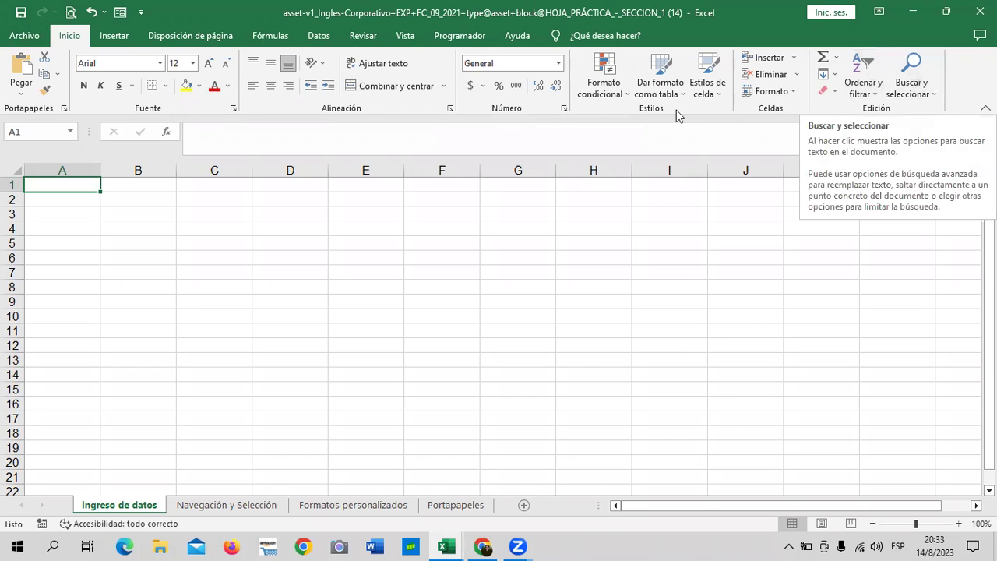
pyautogui.click(564, 112)
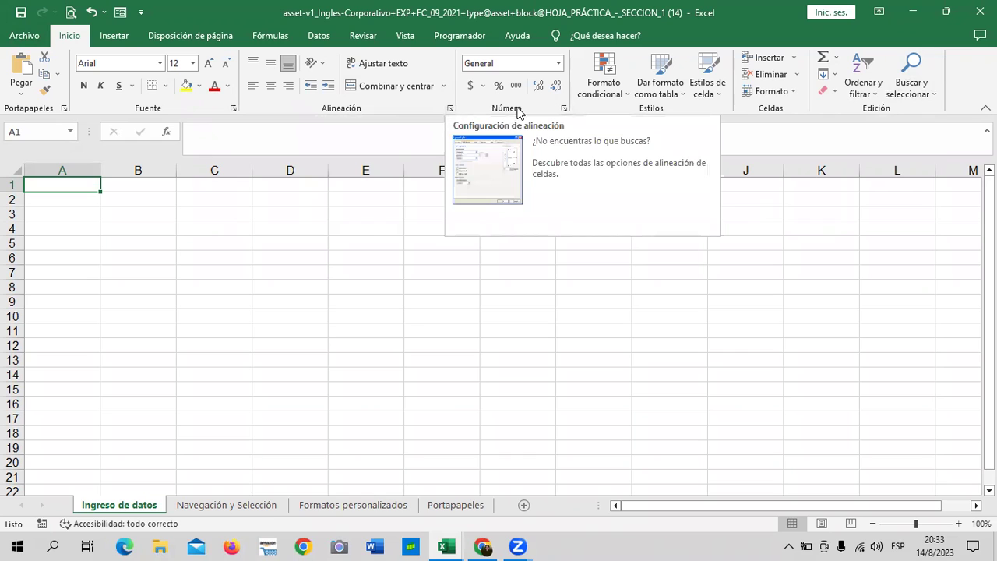
pyautogui.click(563, 108)
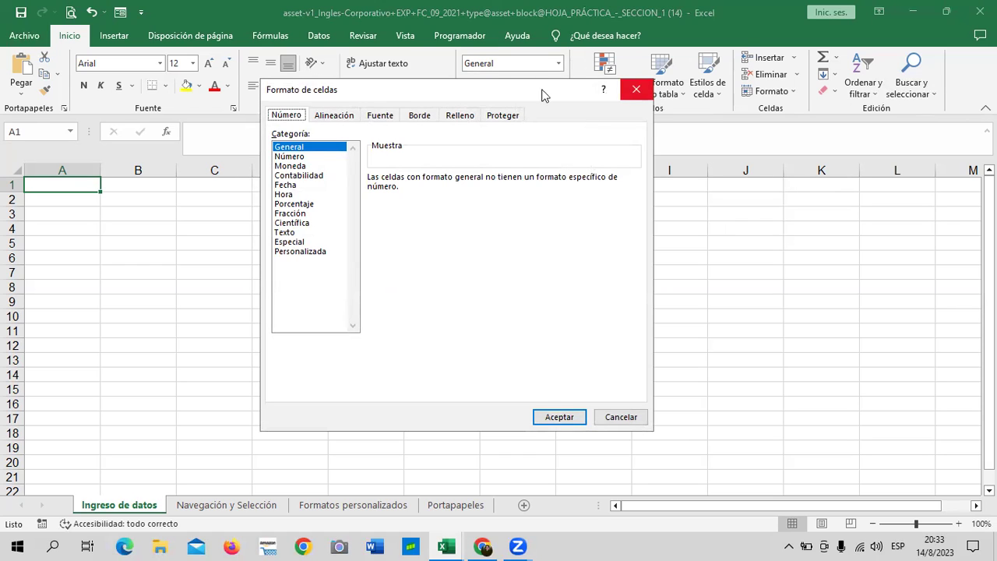
pyautogui.click(638, 88)
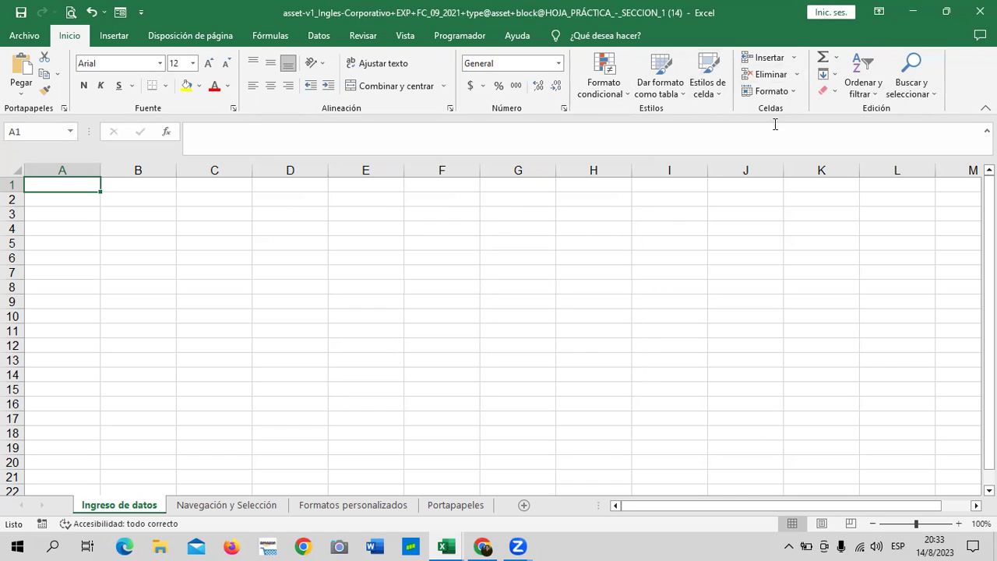
pyautogui.click(117, 36)
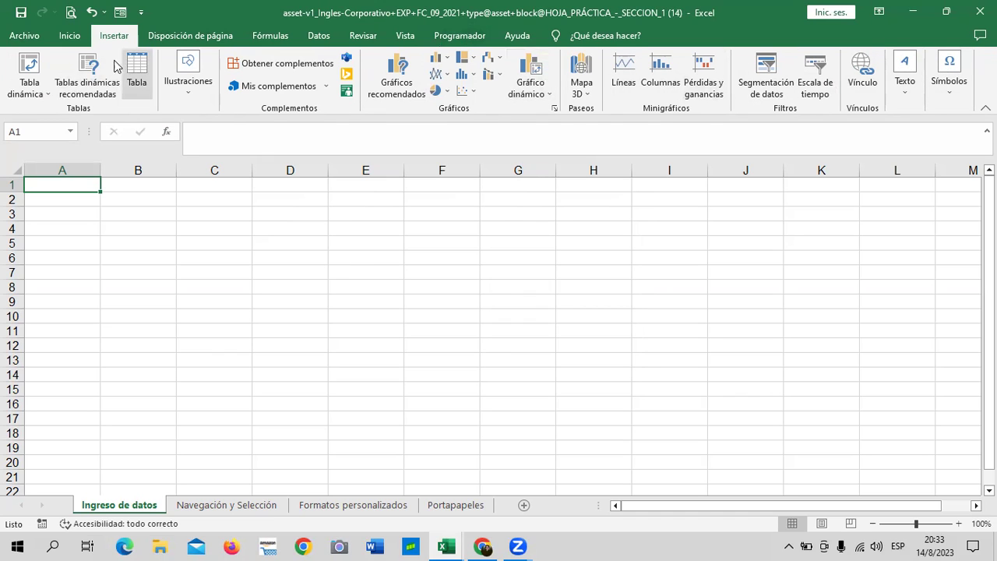
pyautogui.click(190, 39)
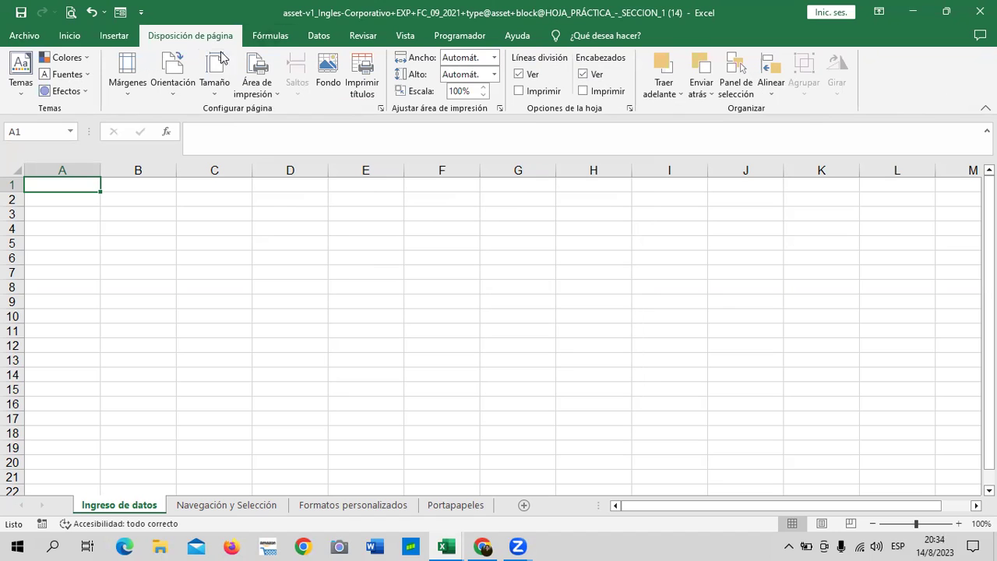
pyautogui.click(273, 37)
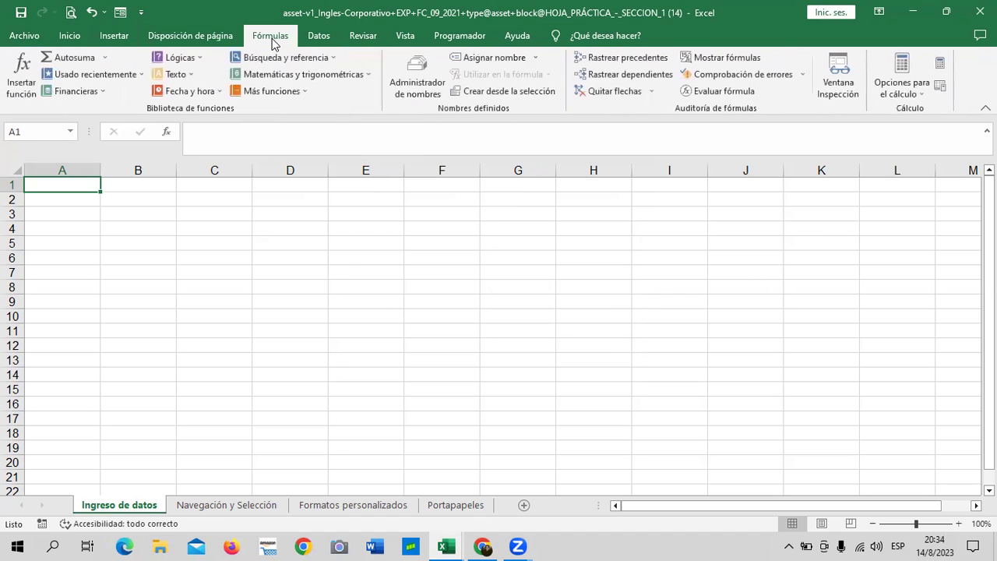
pyautogui.click(327, 39)
pyautogui.click(363, 39)
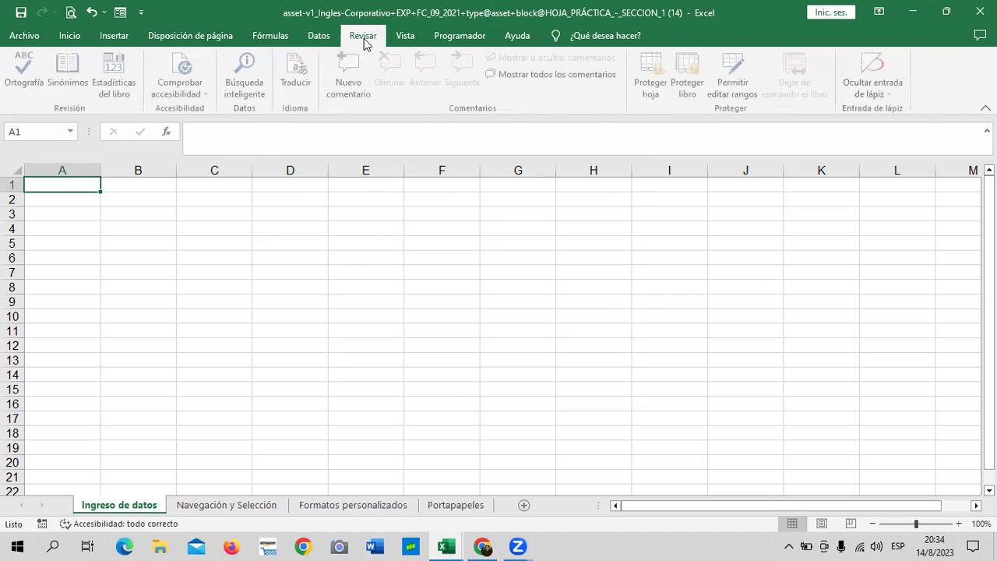
pyautogui.click(405, 37)
pyautogui.click(471, 37)
pyautogui.click(517, 36)
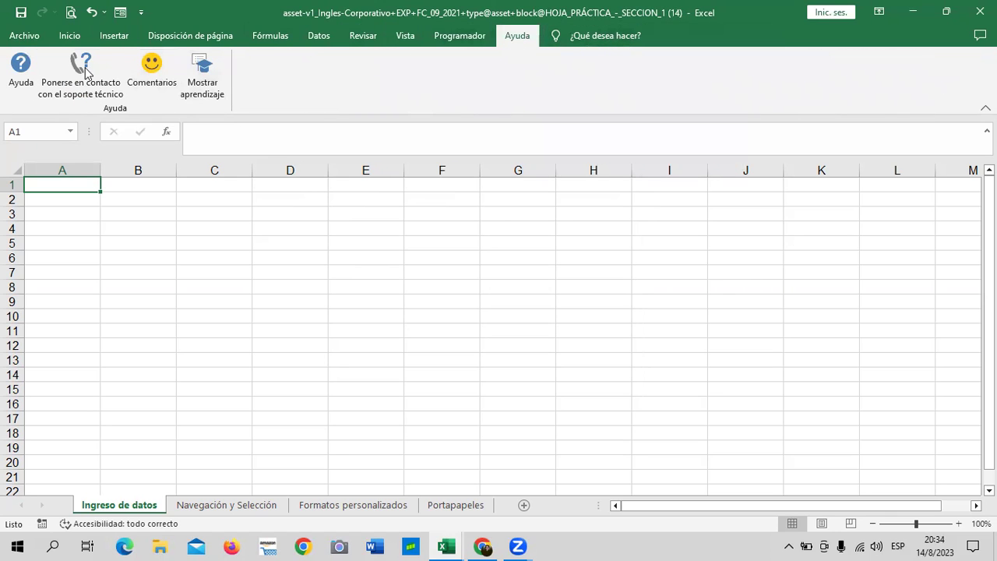
pyautogui.click(76, 40)
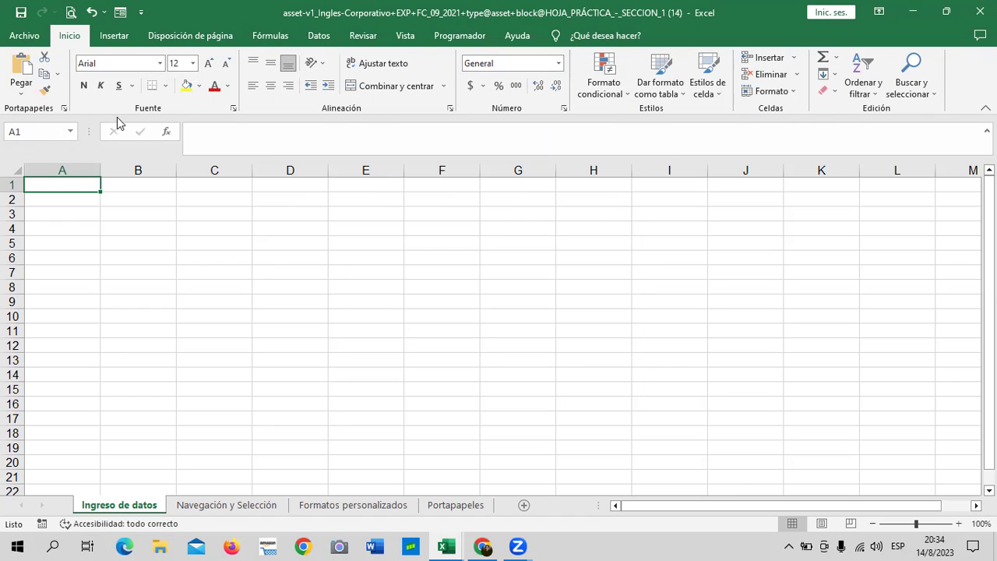
# Enter 'hola' in cell D4 and reselect D4 to show its contents in the formula bar.
pyautogui.click(372, 144)
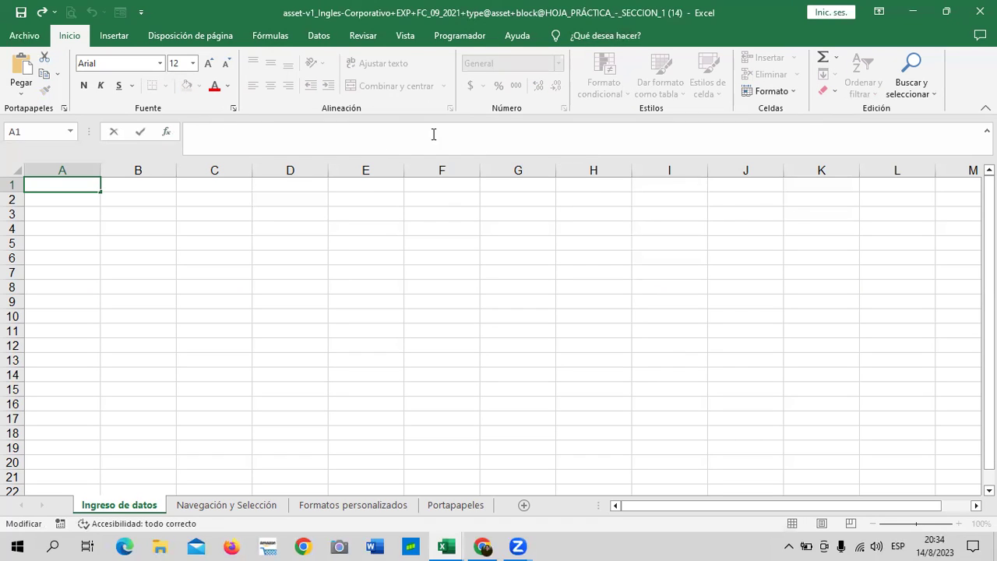
pyautogui.click(265, 226)
pyautogui.write('hola')
pyautogui.press('Return')
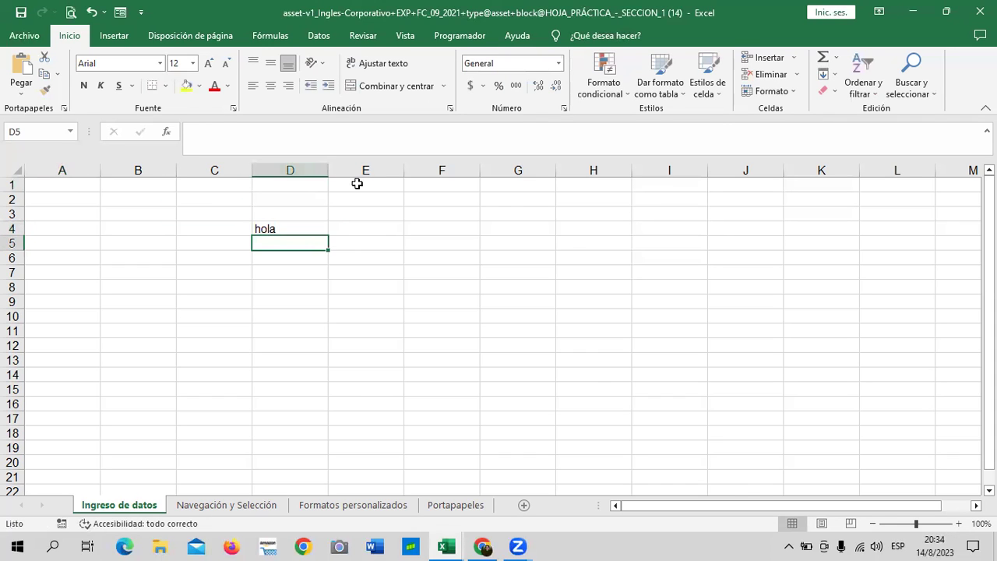
pyautogui.click(275, 226)
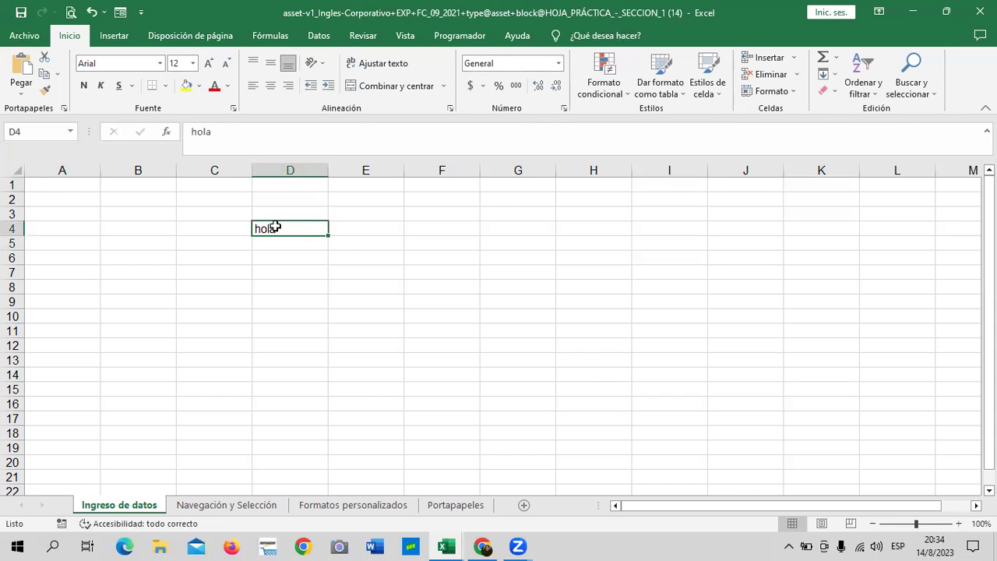
pyautogui.click(874, 543)
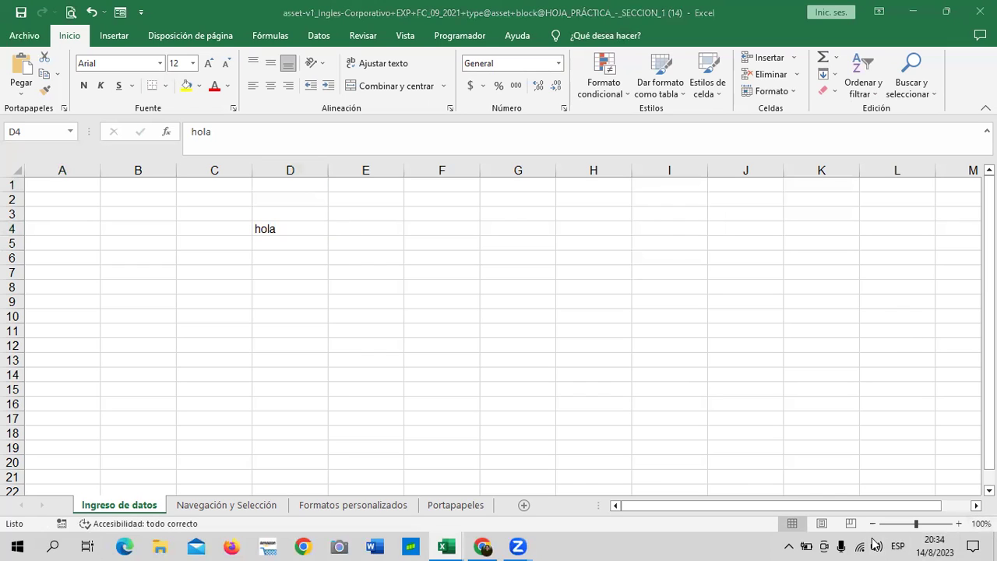
pyautogui.click(266, 228)
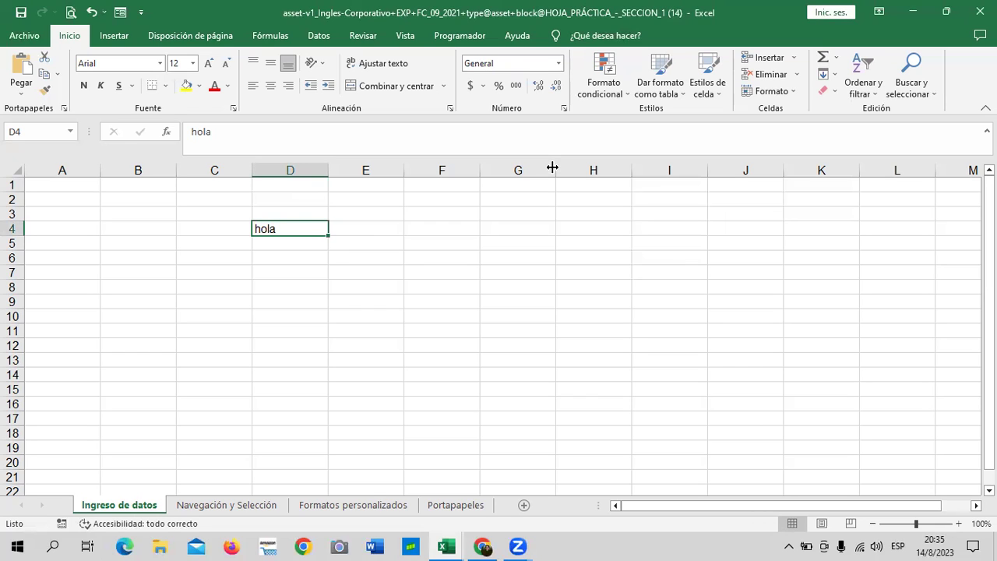
pyautogui.press('Return')
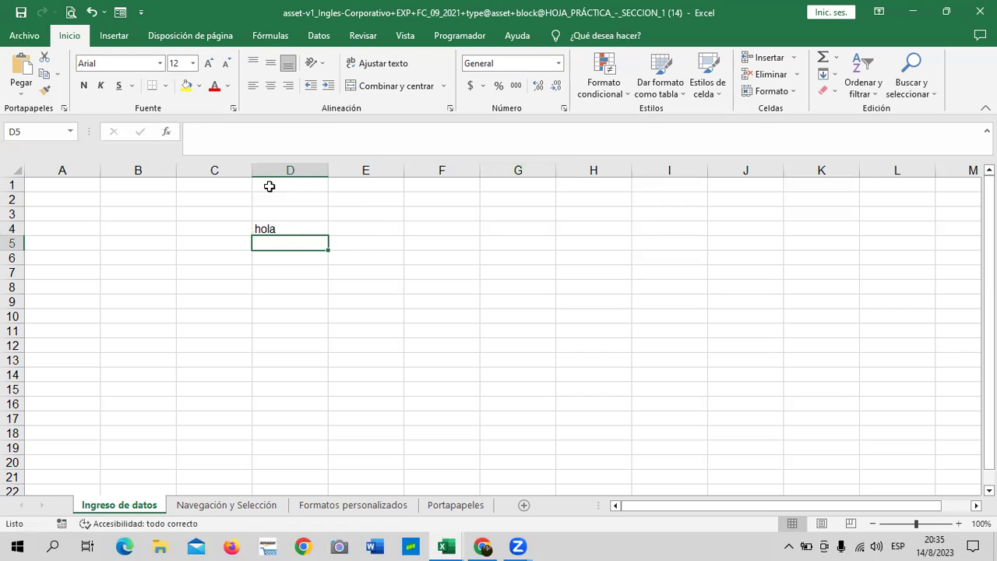
pyautogui.click(292, 232)
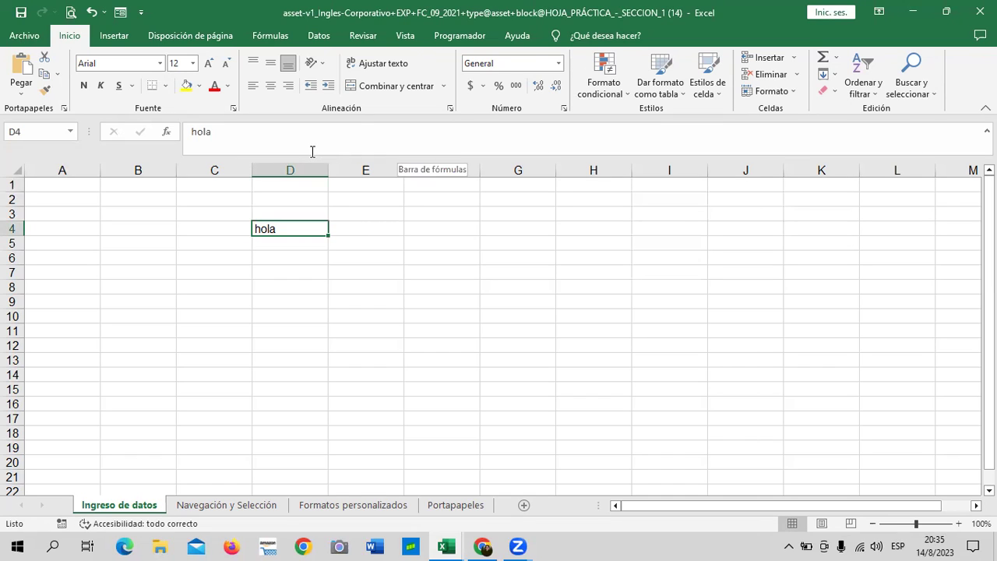
pyautogui.click(412, 227)
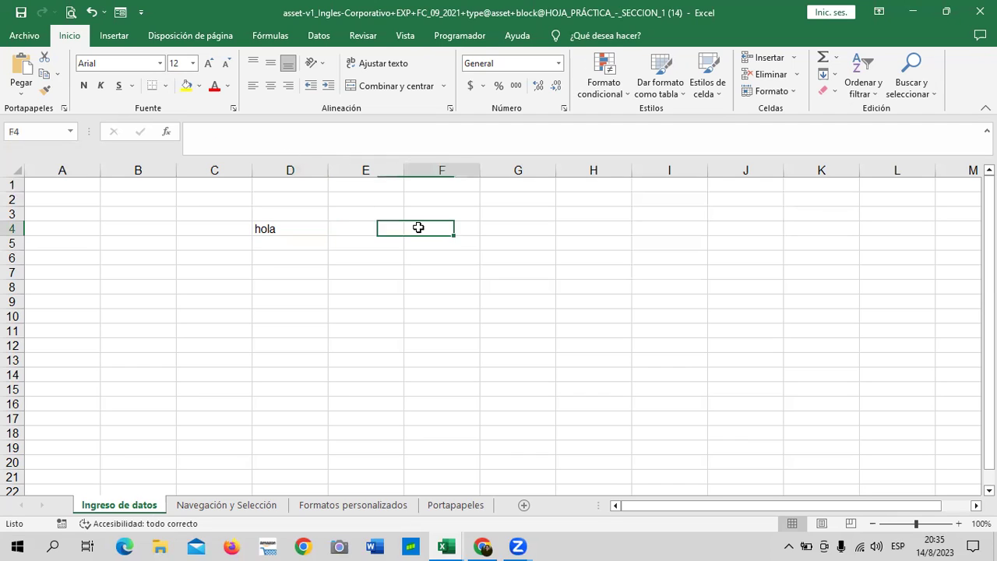
pyautogui.write('10')
pyautogui.click(524, 227)
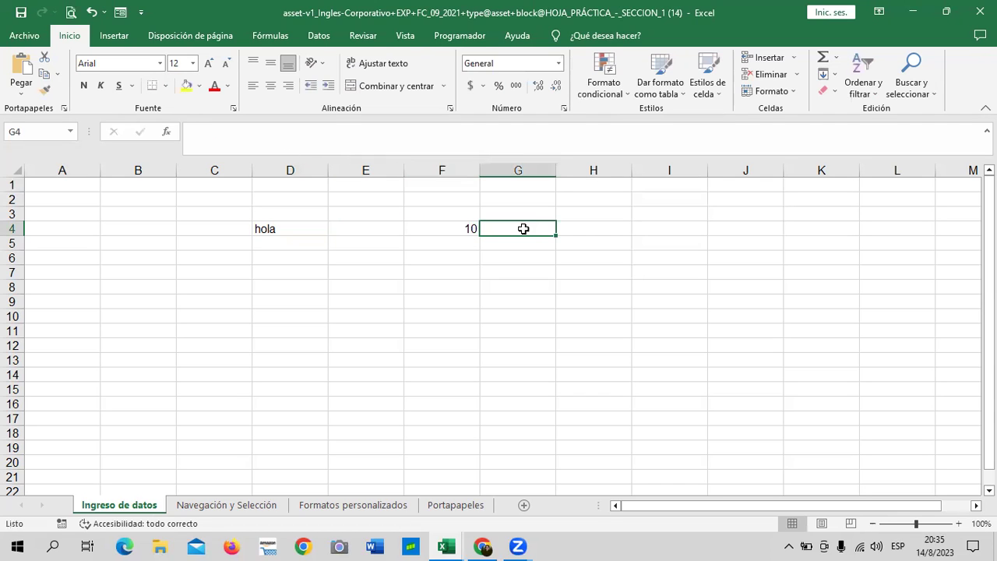
pyautogui.write('10')
pyautogui.click(603, 225)
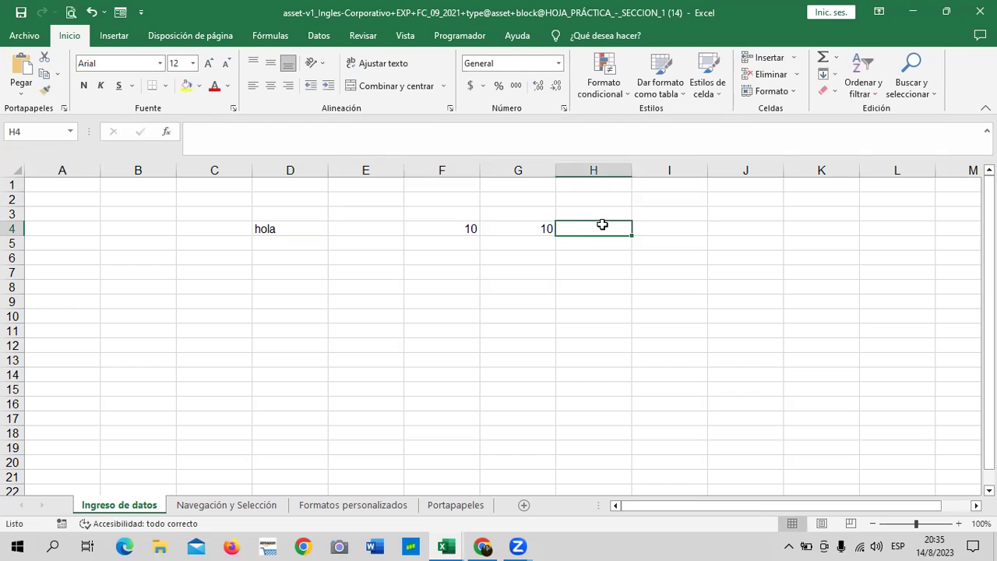
pyautogui.write('=')
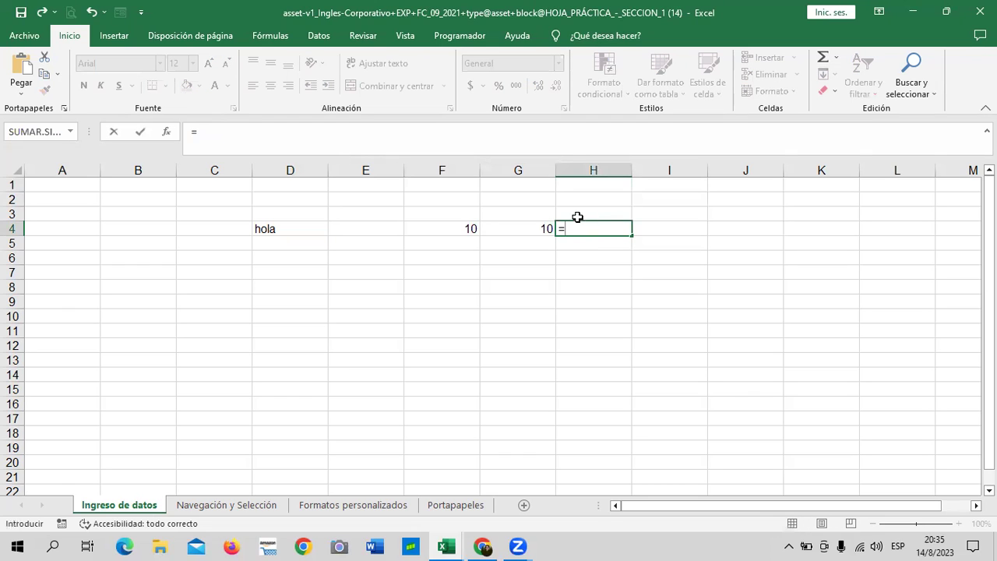
pyautogui.click(437, 230)
pyautogui.write('+')
pyautogui.click(504, 226)
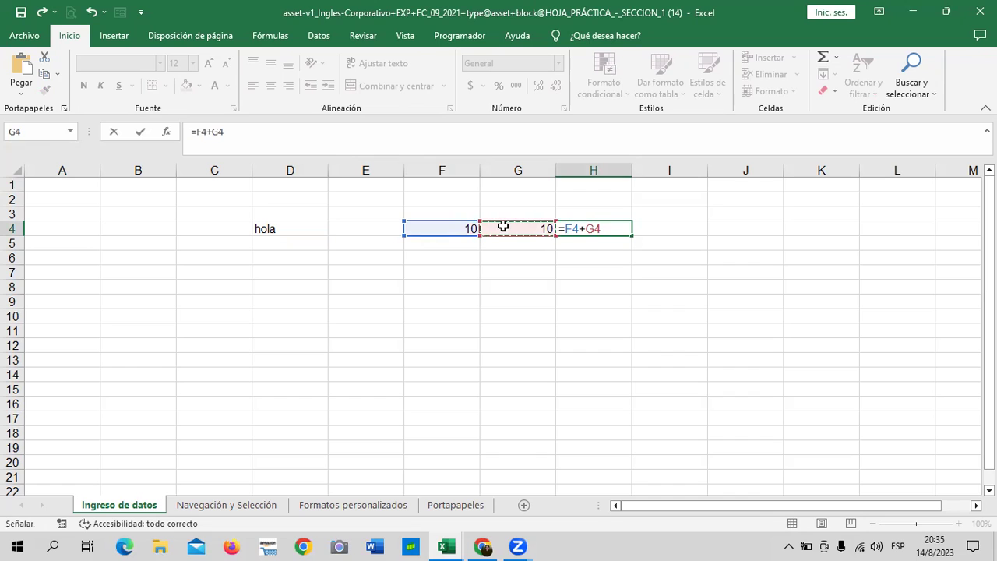
pyautogui.press('Return')
pyautogui.click(584, 226)
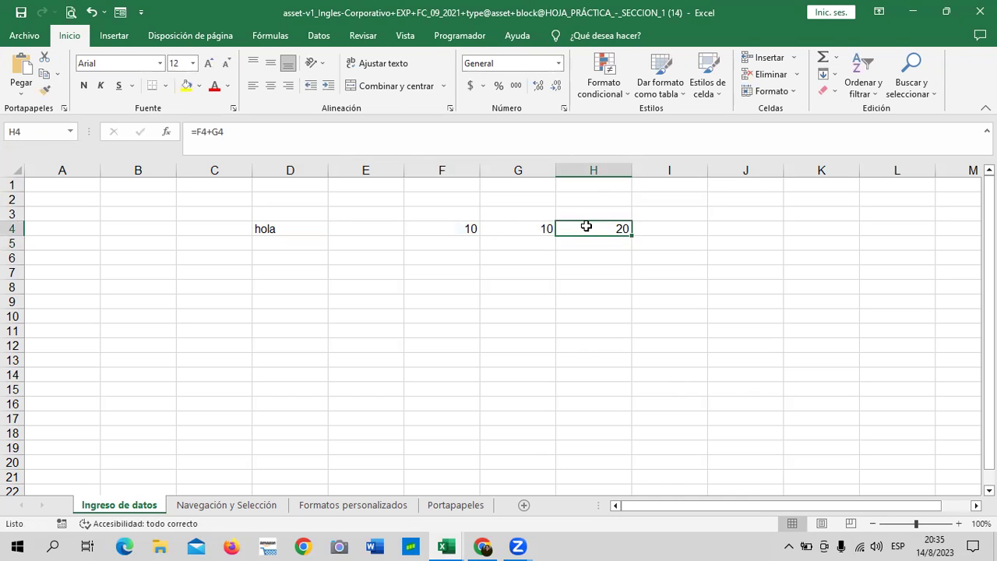
pyautogui.click(760, 258)
pyautogui.click(594, 228)
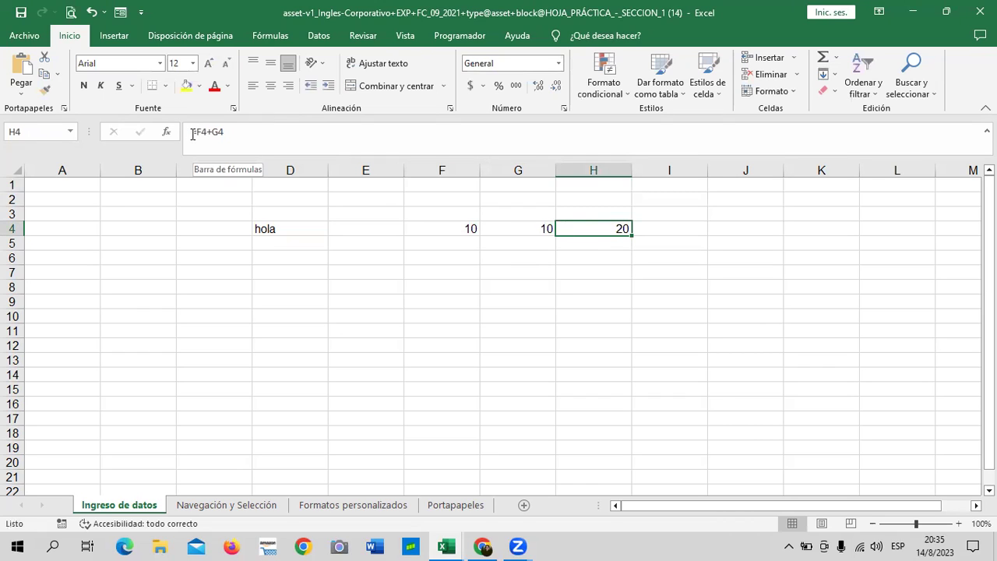
pyautogui.click(696, 228)
pyautogui.click(600, 230)
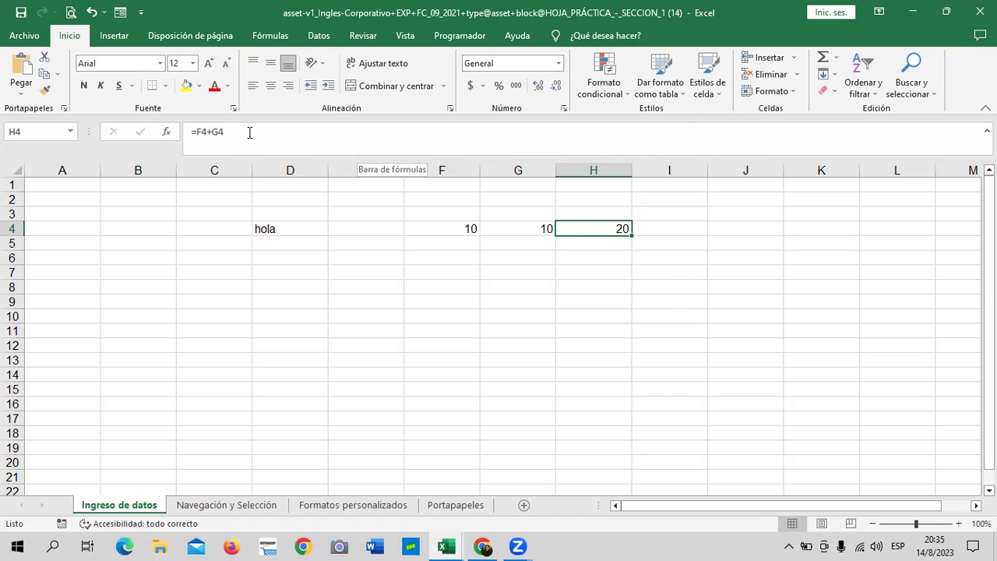
pyautogui.click(694, 231)
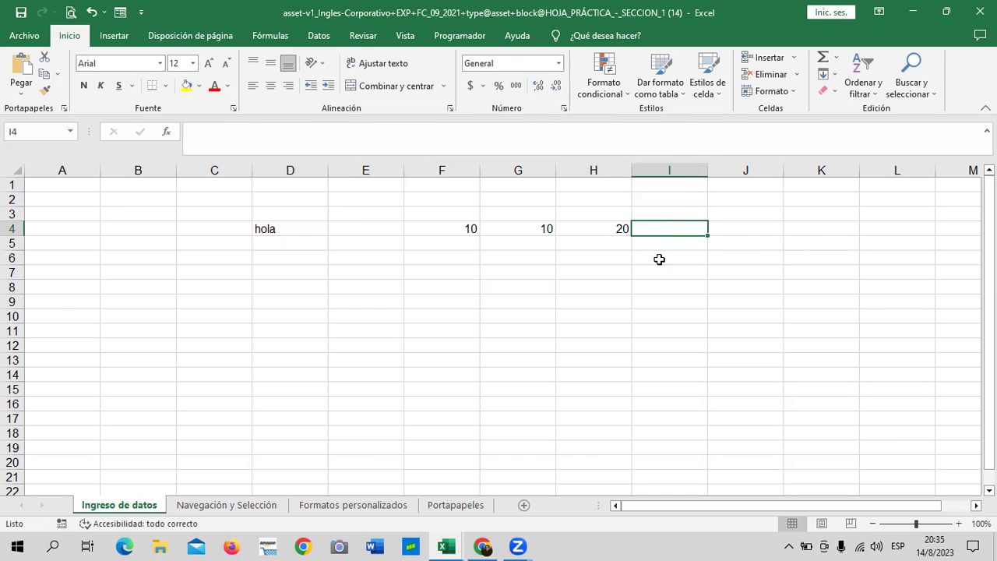
pyautogui.click(599, 228)
pyautogui.click(591, 139)
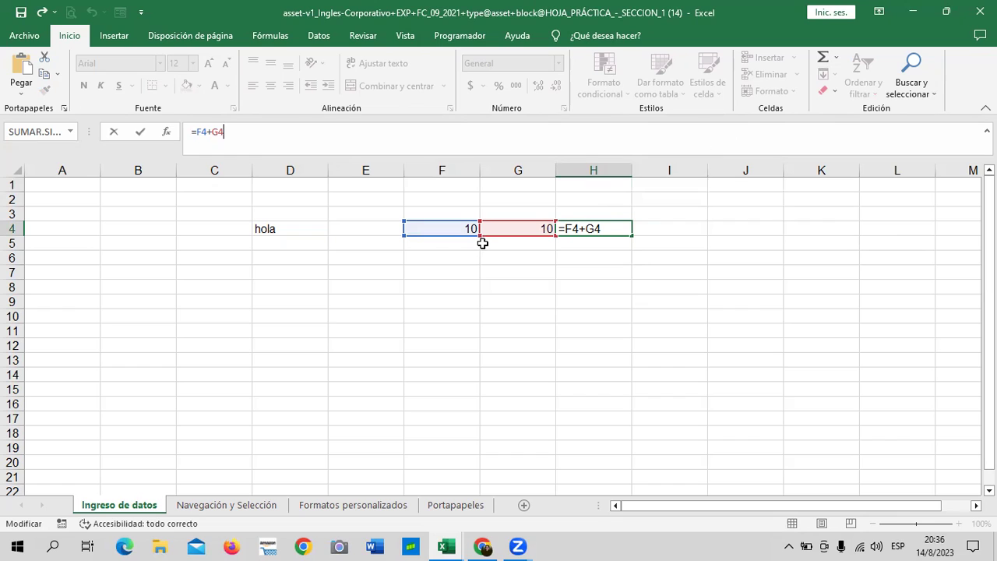
pyautogui.press('Return')
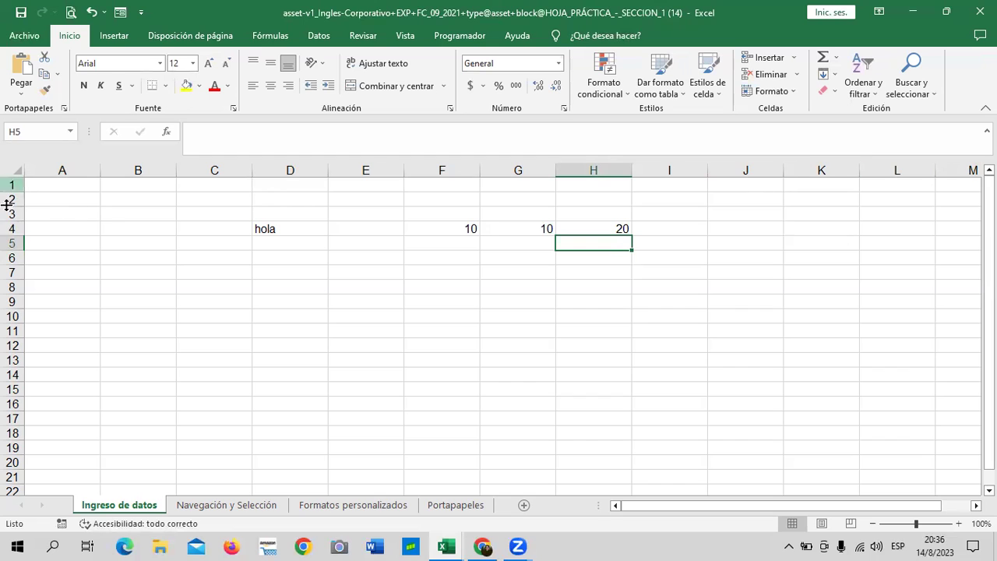
pyautogui.moveTo(455, 361); pyautogui.dragTo(455, 350)
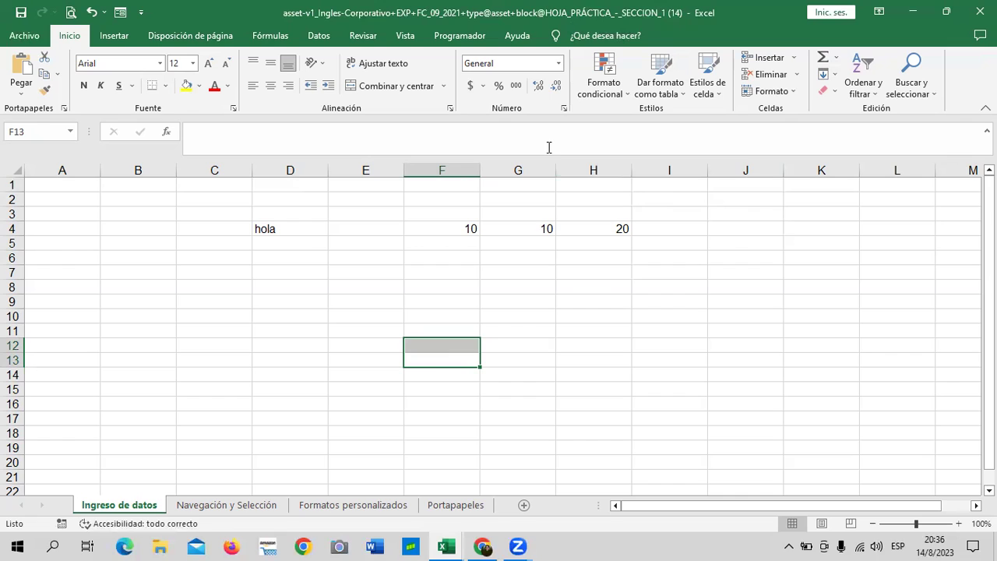
pyautogui.click(579, 164)
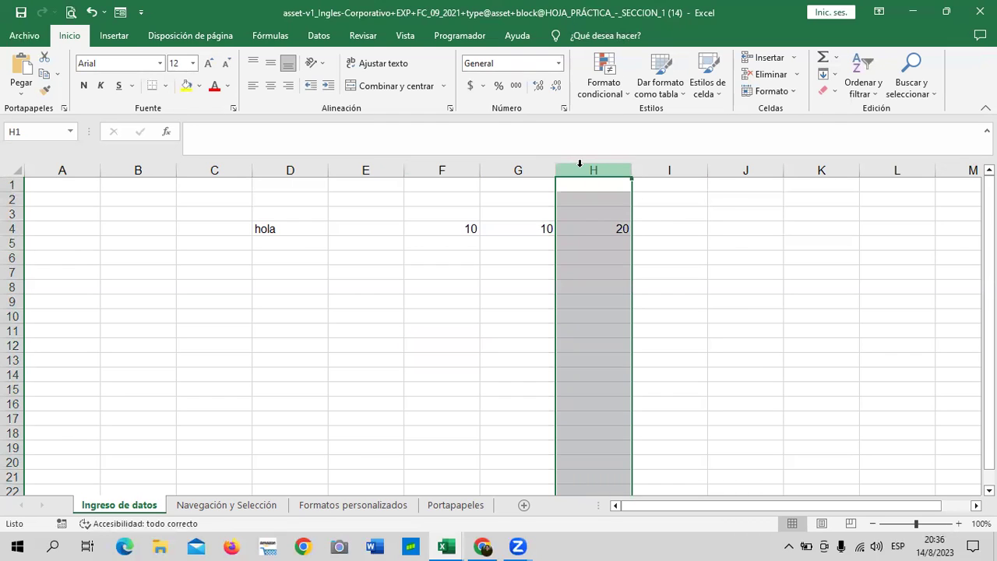
pyautogui.click(591, 224)
pyautogui.click(594, 189)
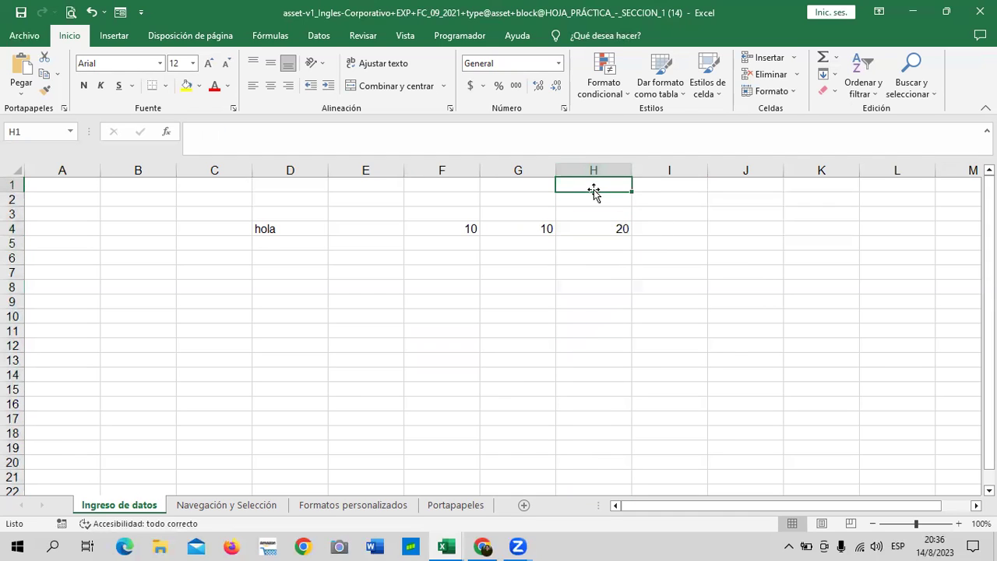
pyautogui.click(612, 269)
pyautogui.click(597, 180)
pyautogui.moveTo(597, 211); pyautogui.dragTo(599, 476)
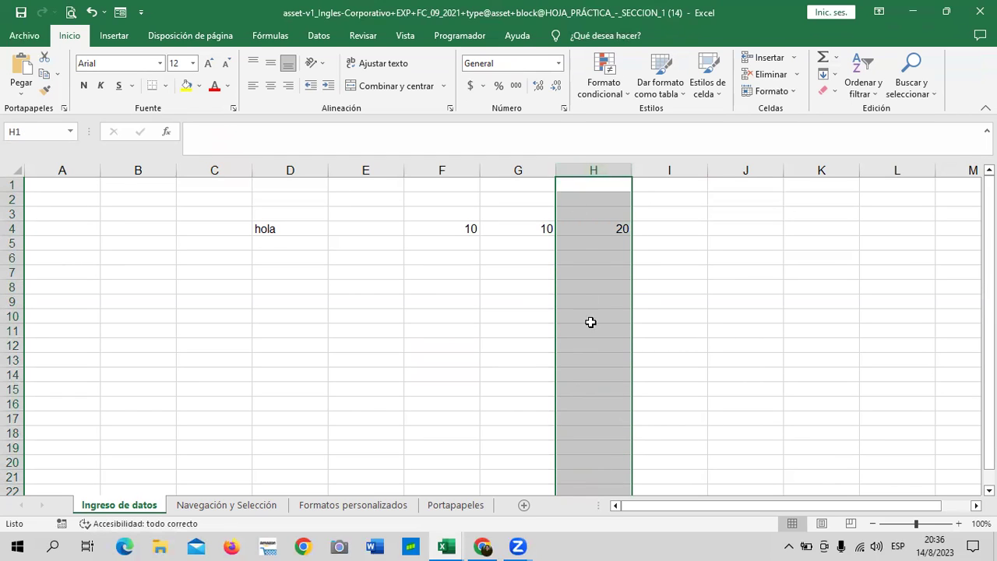
pyautogui.scroll(-2, 588, 358)
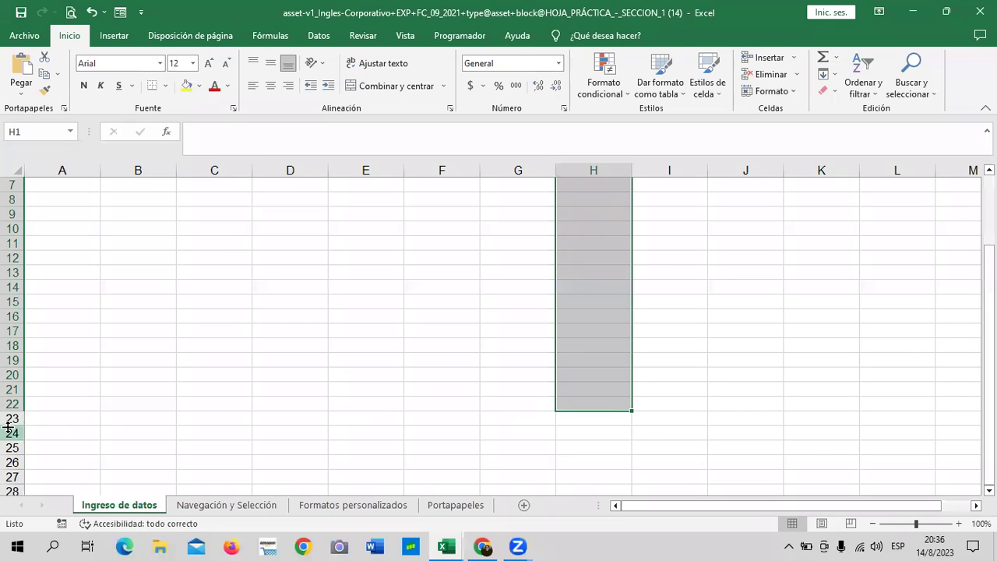
pyautogui.scroll(2, 80, 464)
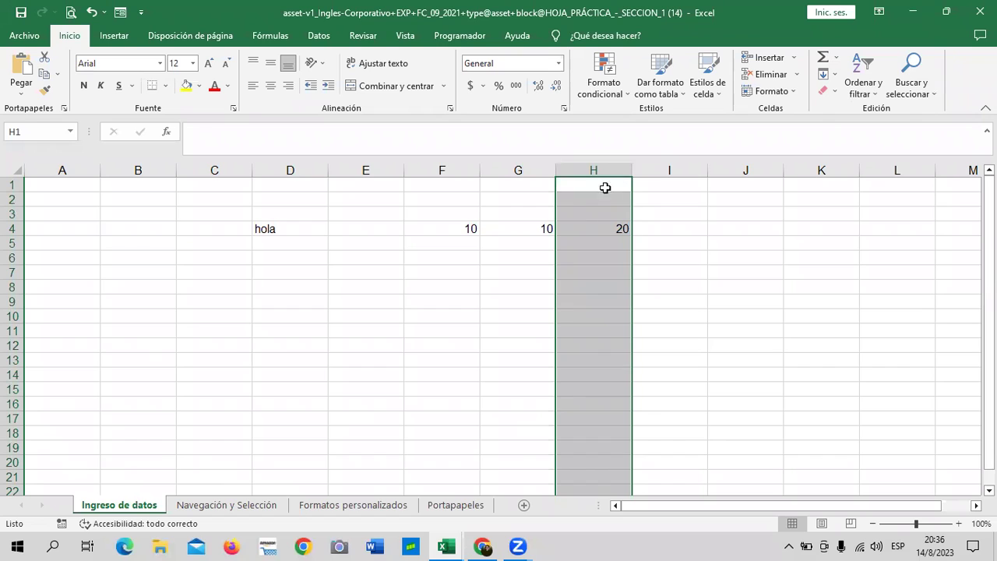
pyautogui.scroll(-2, 558, 407)
pyautogui.scroll(2, 558, 406)
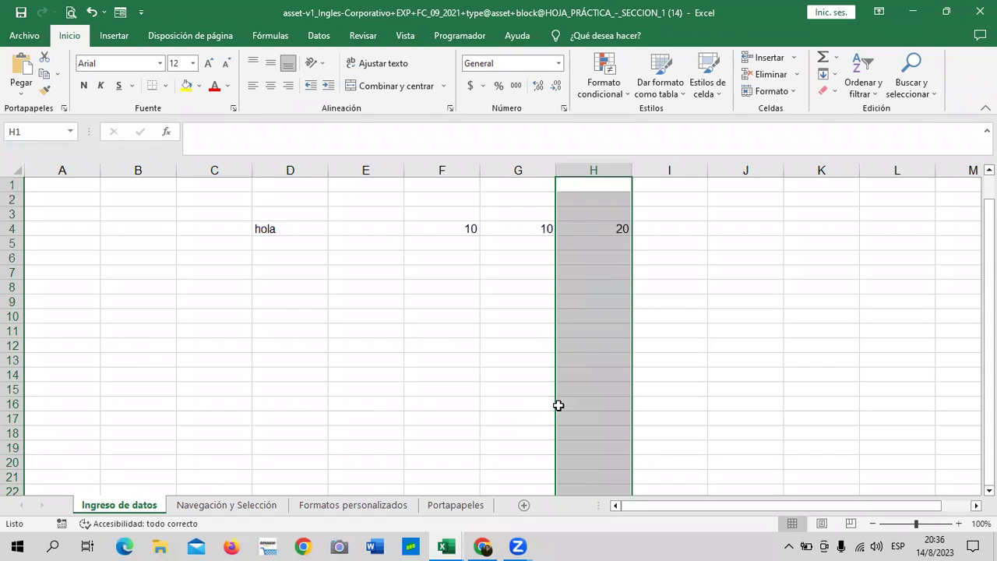
pyautogui.click(651, 169)
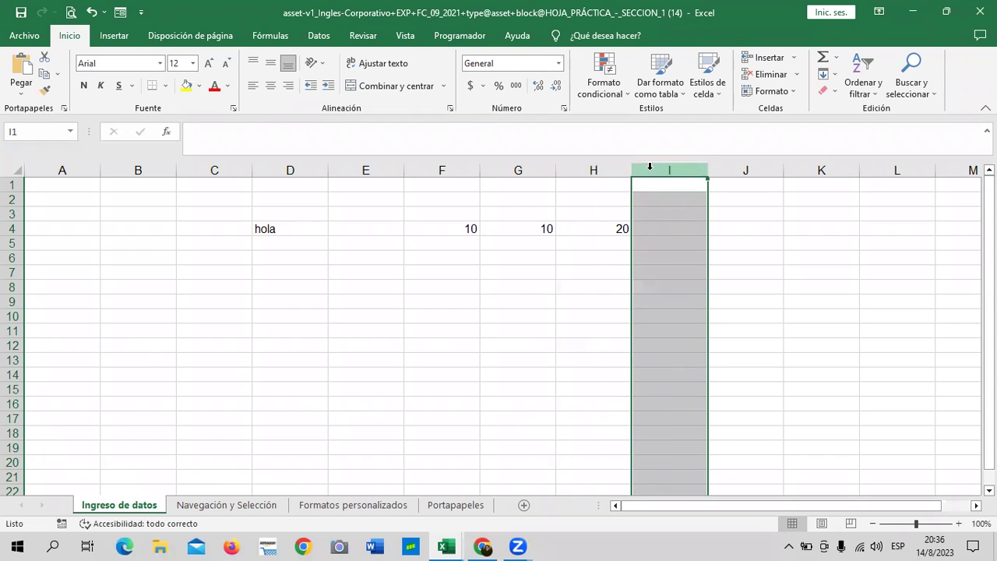
pyautogui.click(594, 169)
pyautogui.click(537, 169)
pyautogui.click(458, 169)
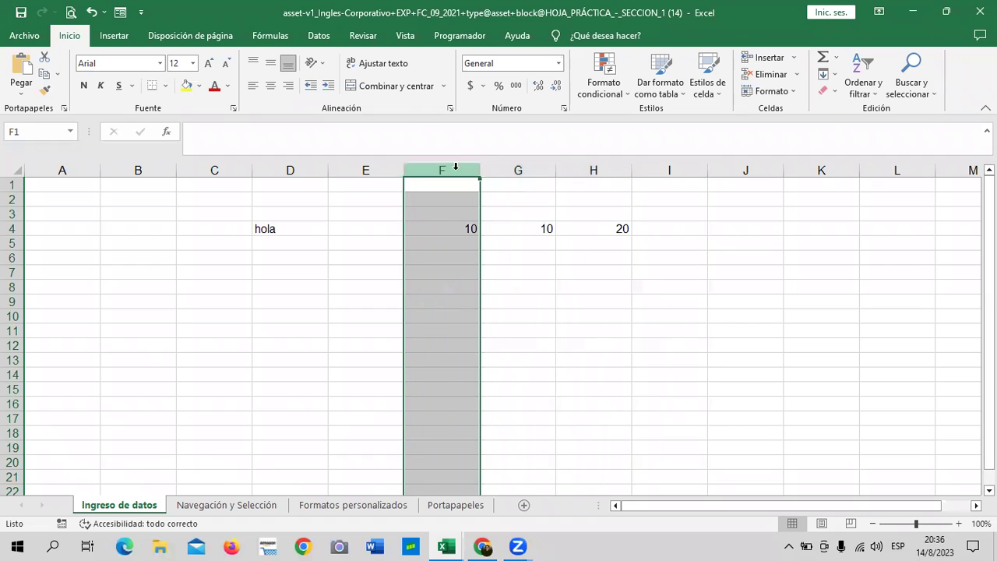
pyautogui.click(363, 169)
pyautogui.click(312, 170)
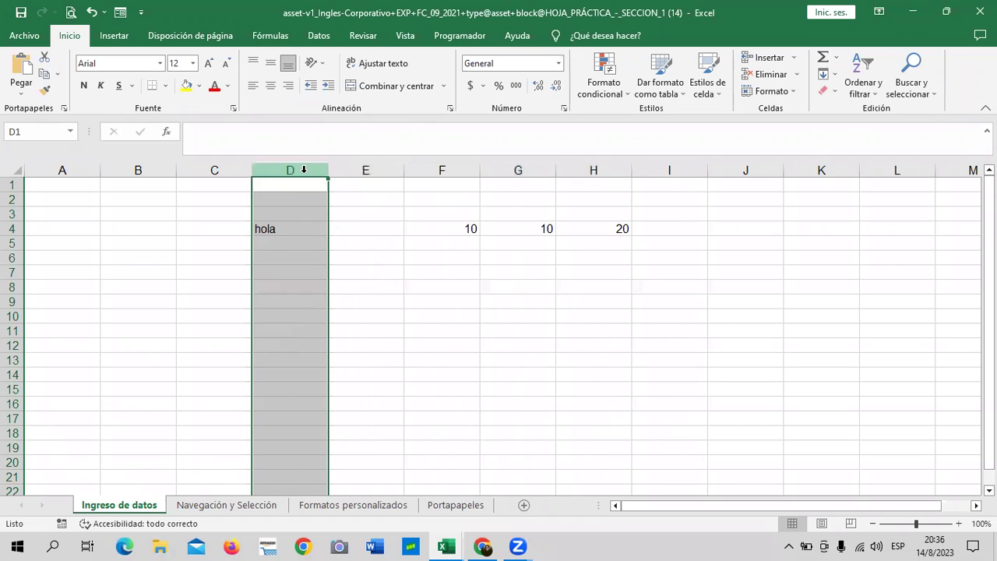
pyautogui.click(206, 170)
pyautogui.click(146, 169)
pyautogui.click(75, 169)
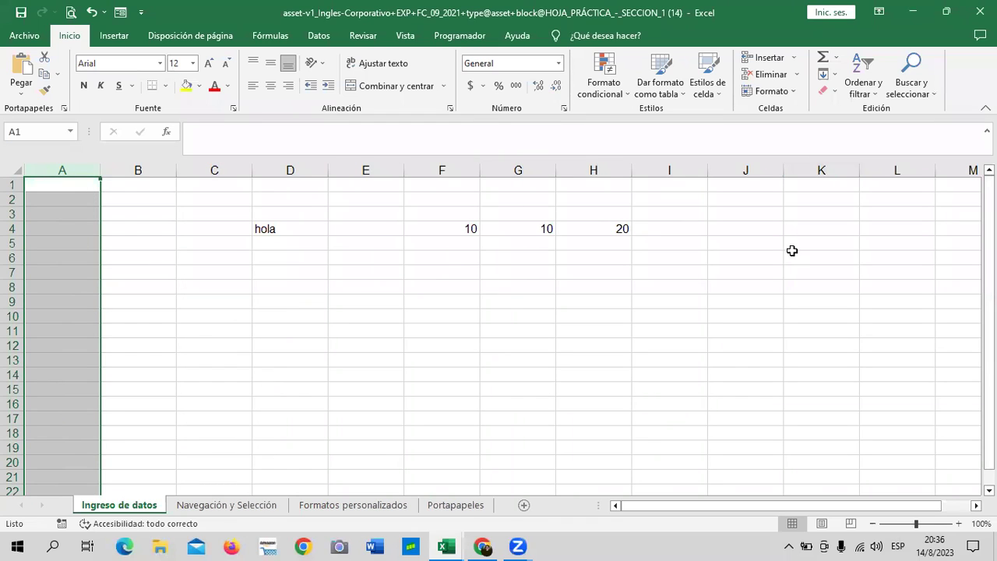
pyautogui.moveTo(677, 187); pyautogui.dragTo(690, 397)
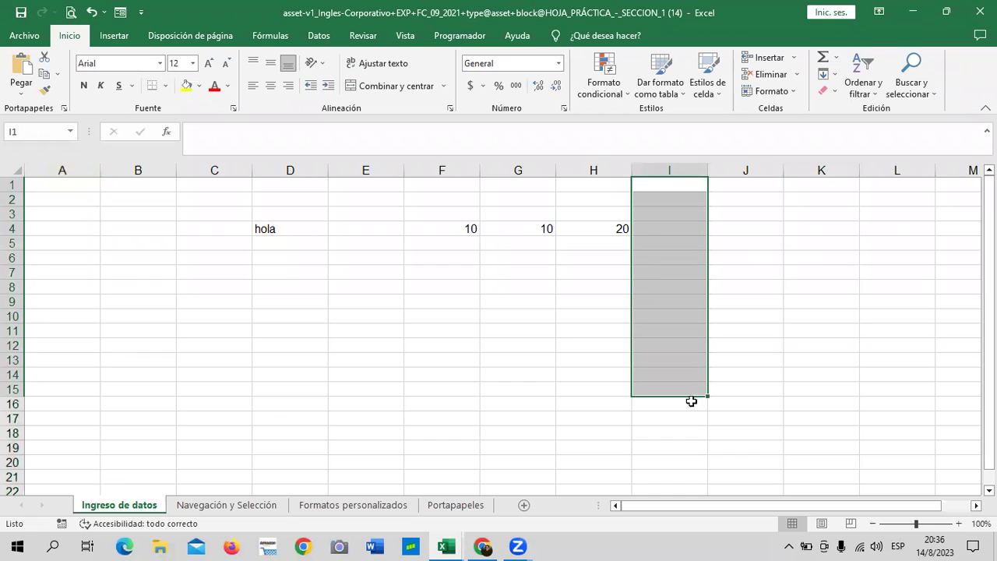
# Delete the empty column J from the sheet.
pyautogui.rightClick(680, 190)
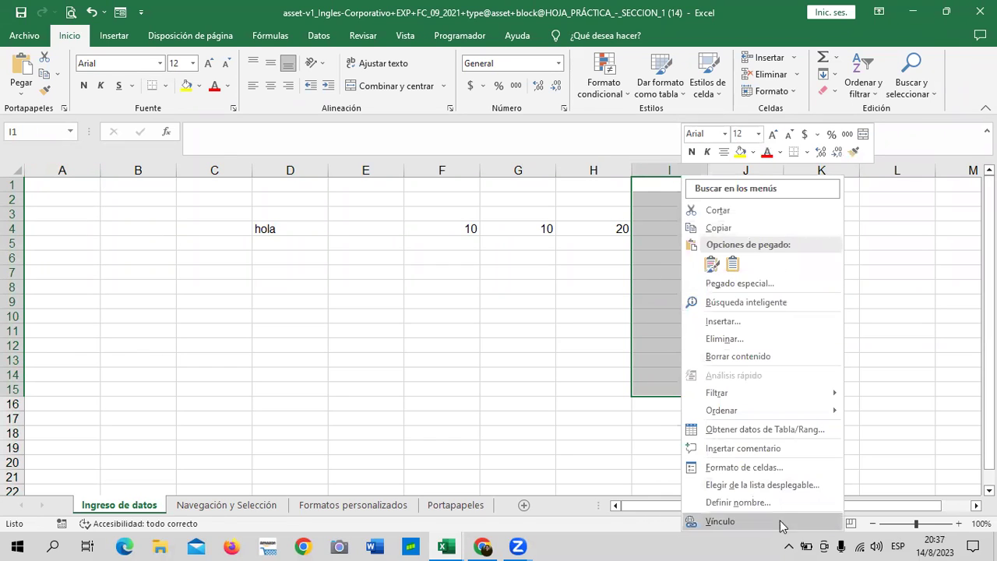
pyautogui.click(441, 331)
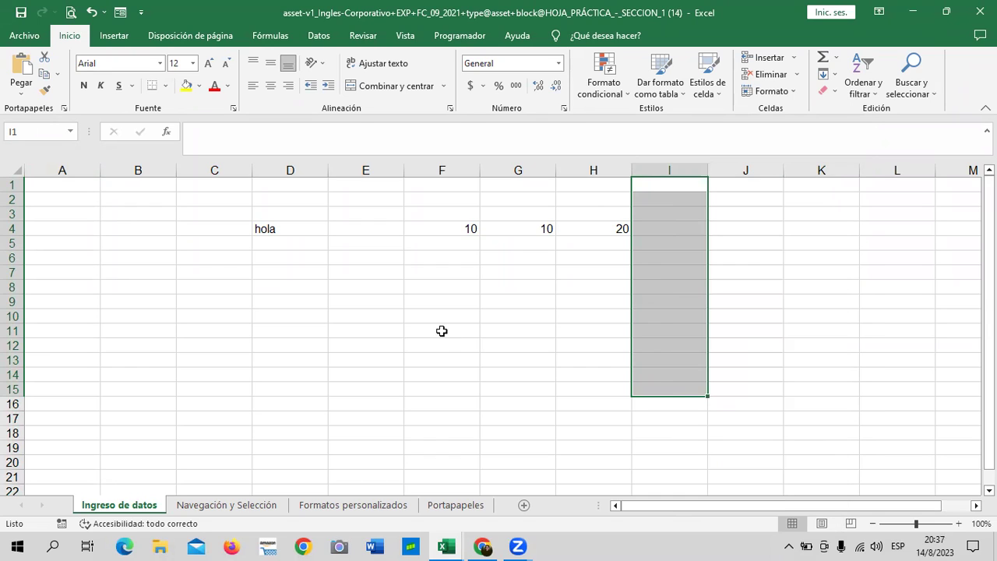
pyautogui.click(844, 253)
pyautogui.rightClick(660, 204)
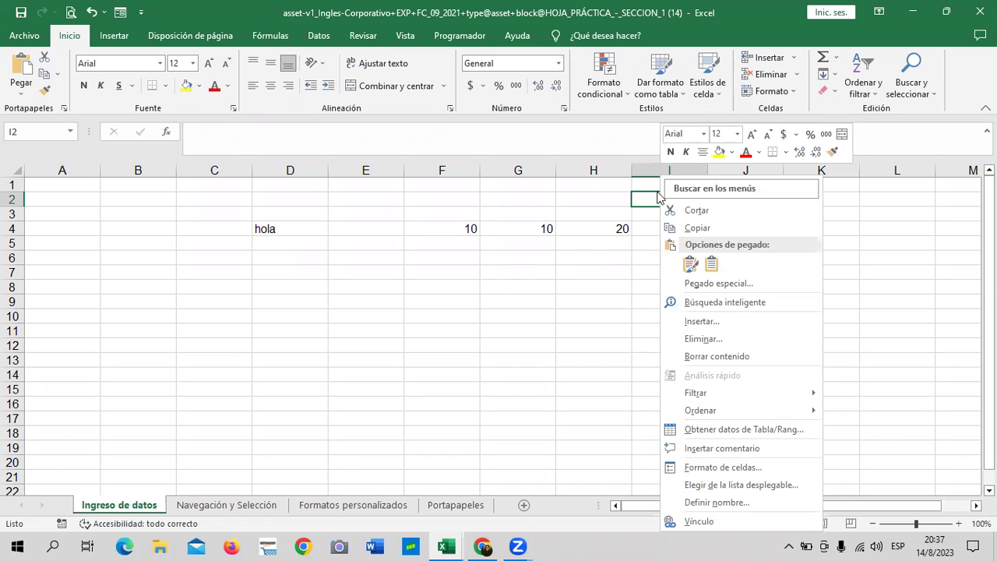
pyautogui.click(530, 325)
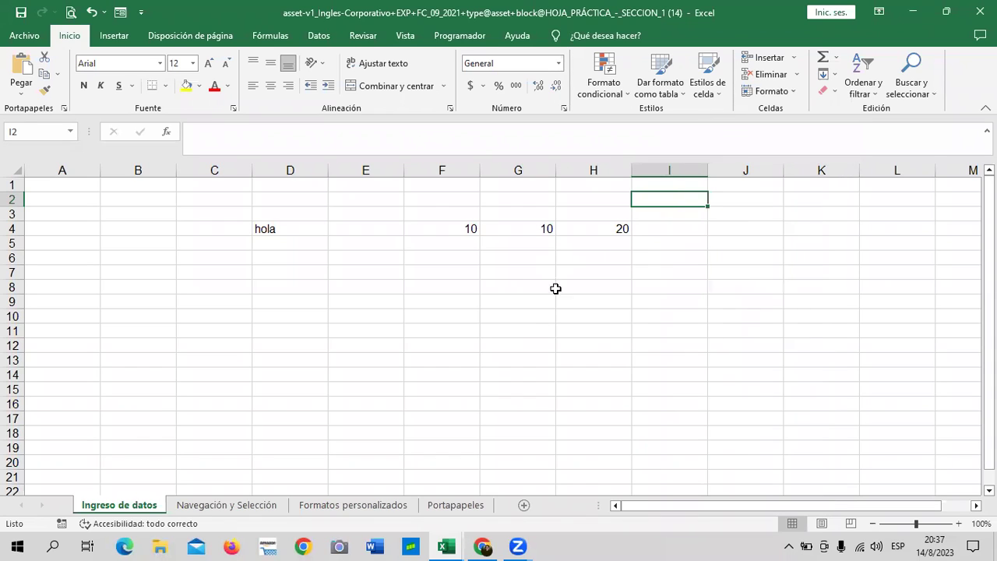
pyautogui.click(733, 170)
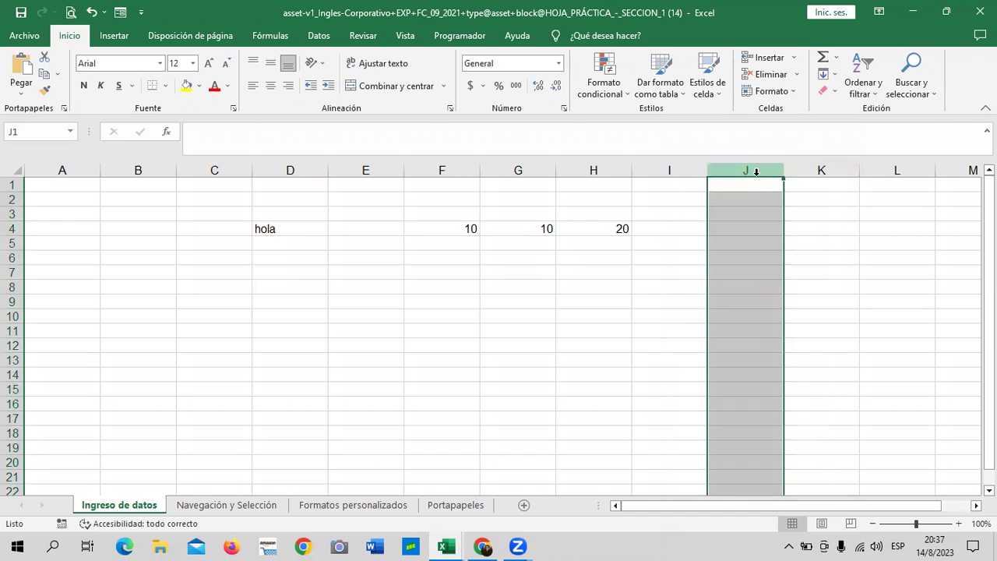
pyautogui.rightClick(755, 174)
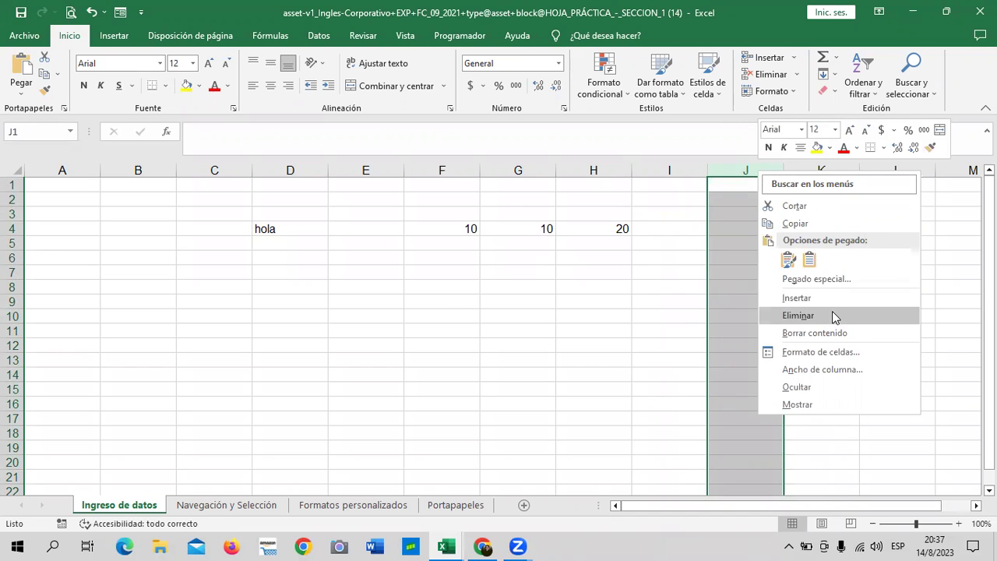
pyautogui.click(832, 315)
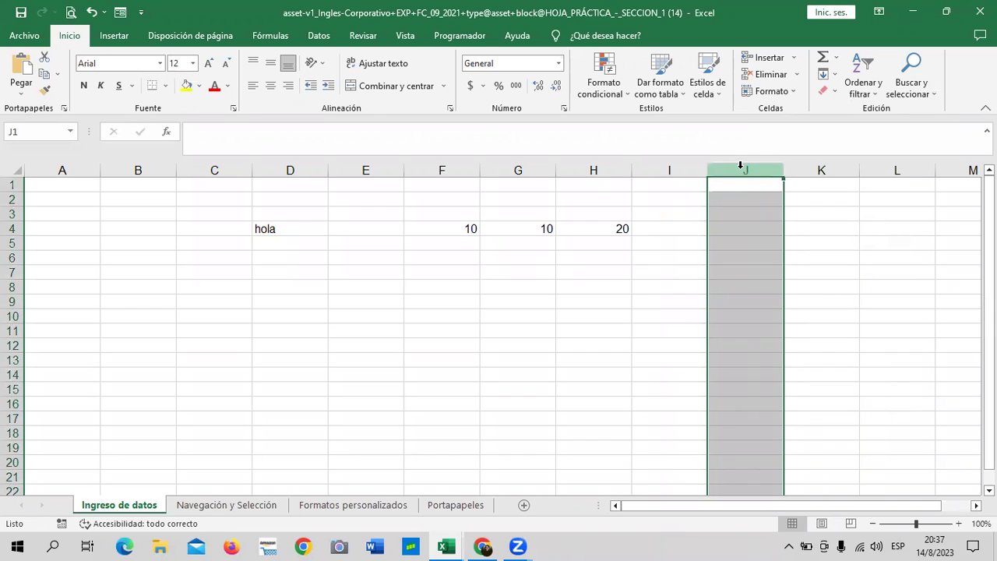
# Delete column H, removing the 20 total.
pyautogui.click(607, 170)
pyautogui.rightClick(609, 172)
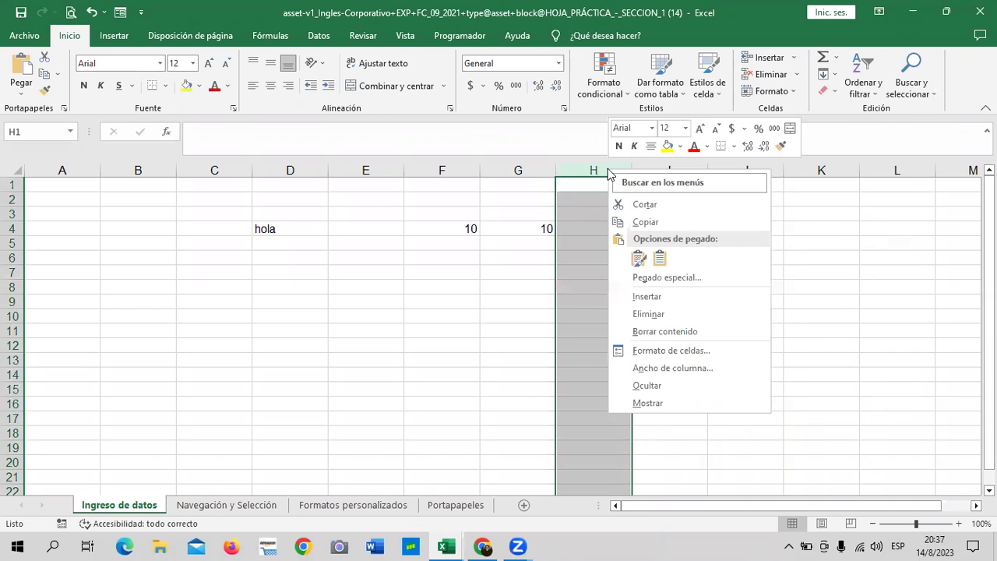
pyautogui.click(683, 314)
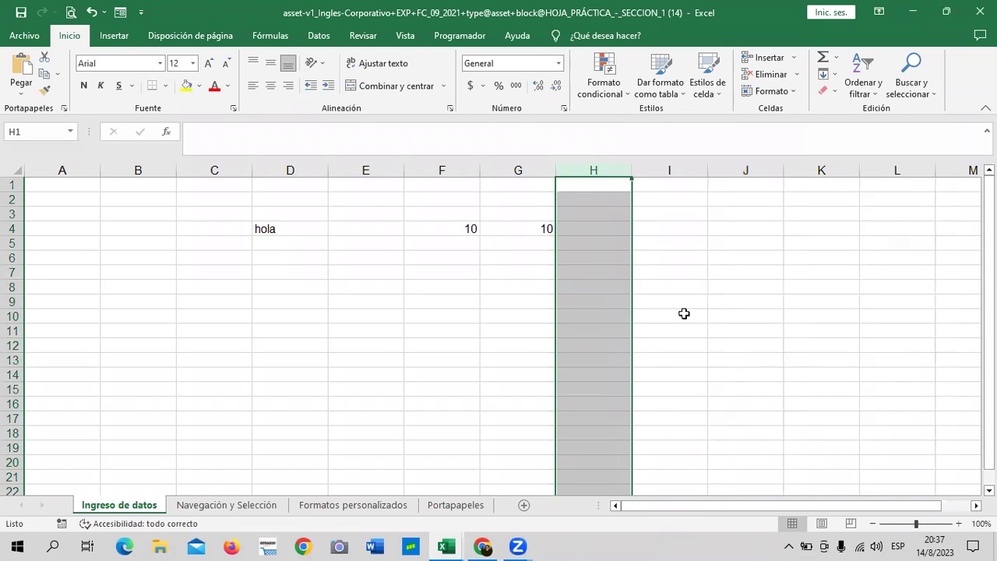
pyautogui.click(684, 314)
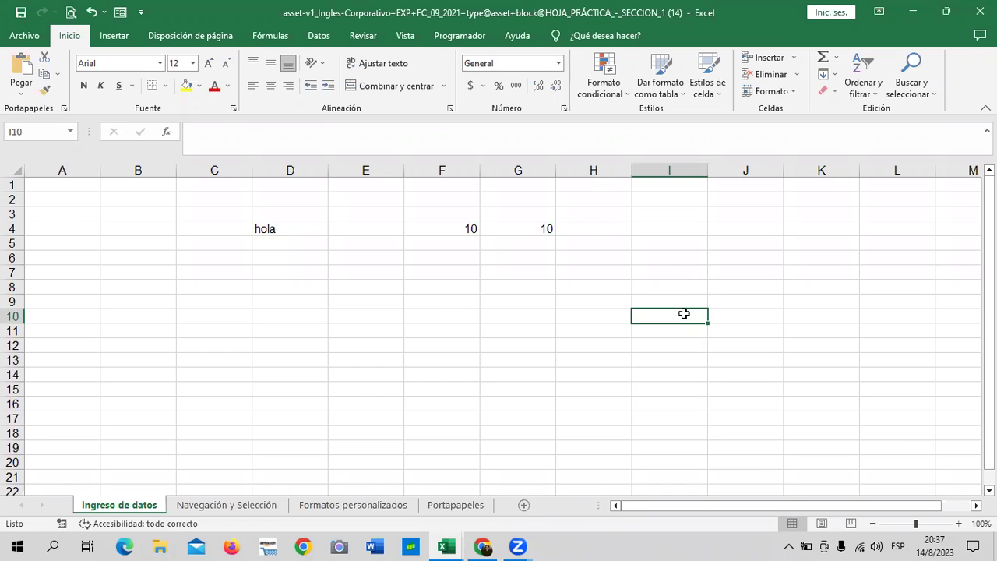
# Delete row 4, removing 'hola' and both 10 values so the sheet is empty.
pyautogui.click(448, 345)
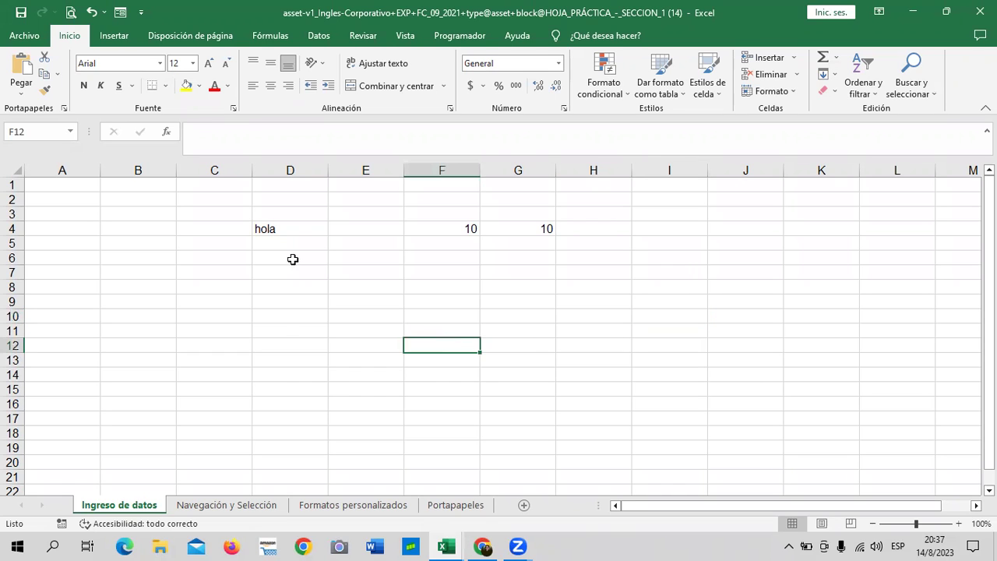
pyautogui.click(13, 317)
pyautogui.rightClick(12, 317)
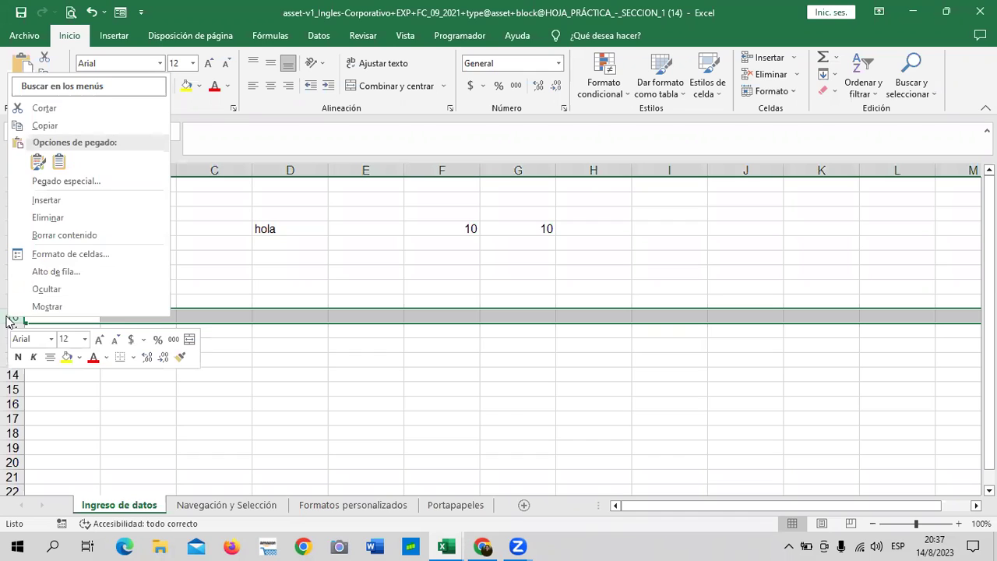
pyautogui.press('Escape')
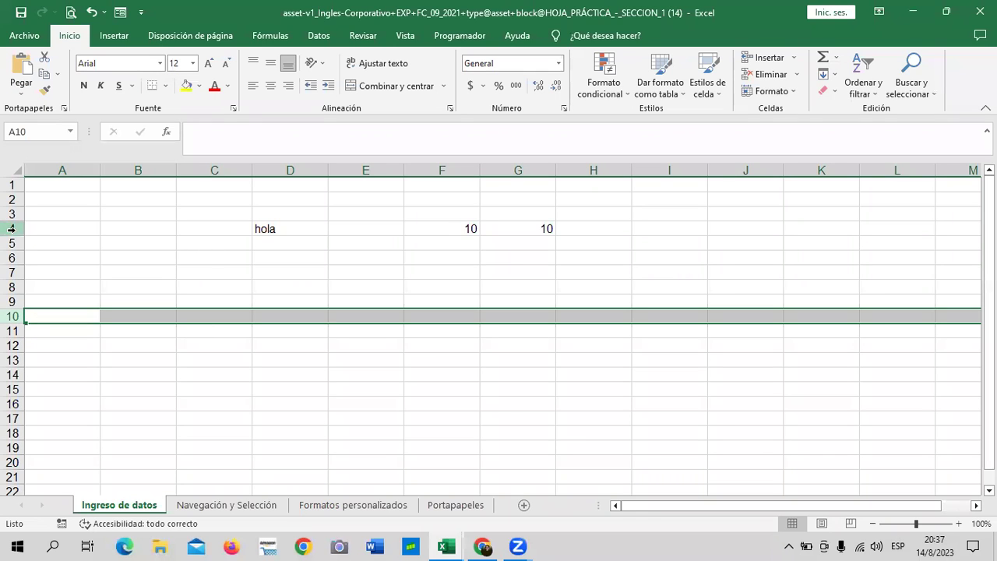
pyautogui.click(12, 229)
pyautogui.rightClick(12, 228)
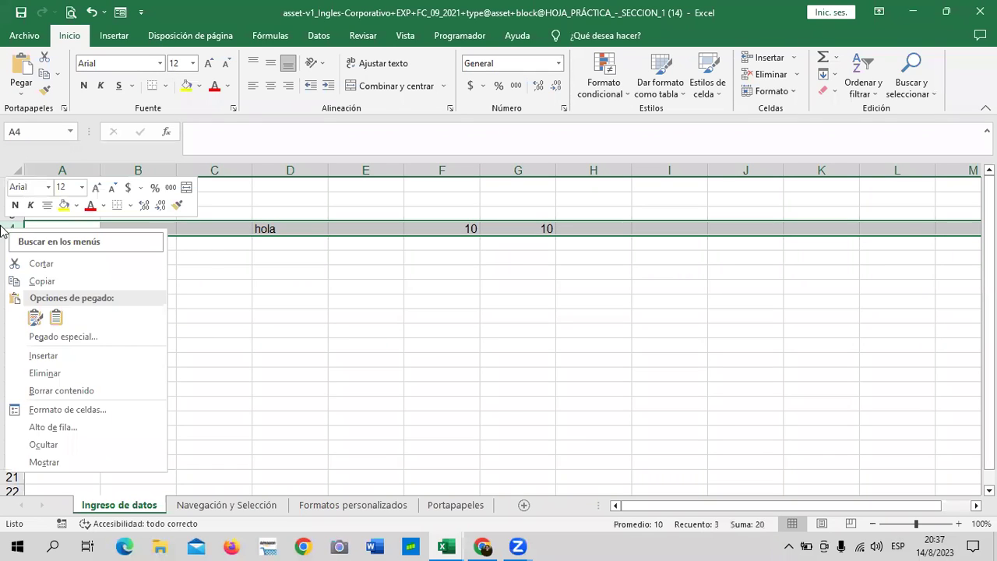
pyautogui.click(76, 373)
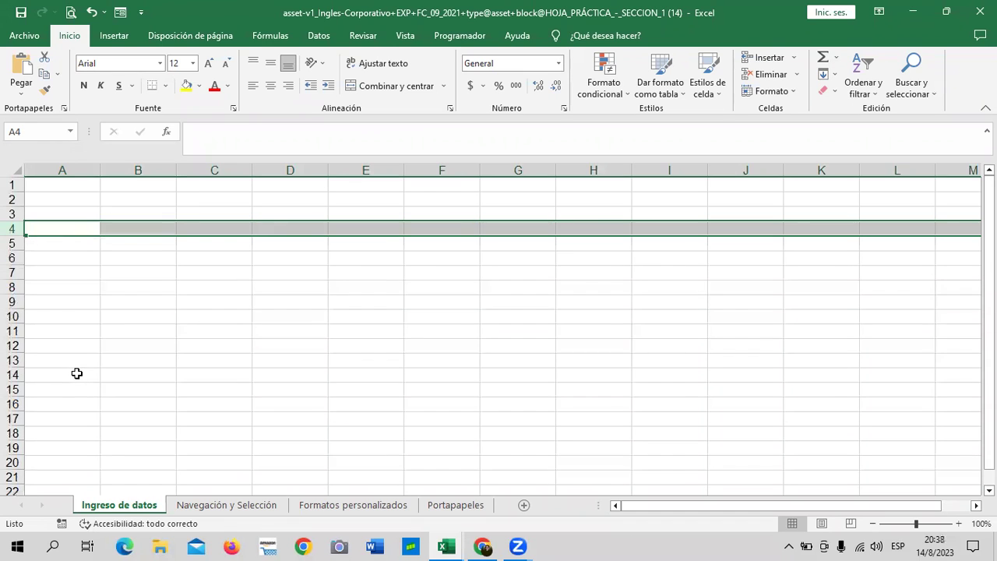
pyautogui.click(216, 375)
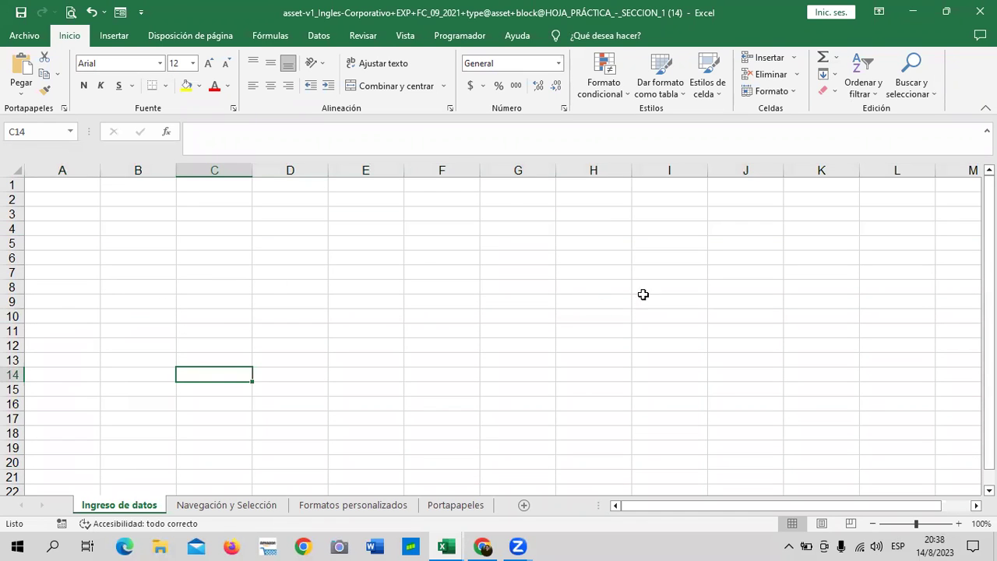
pyautogui.click(12, 227)
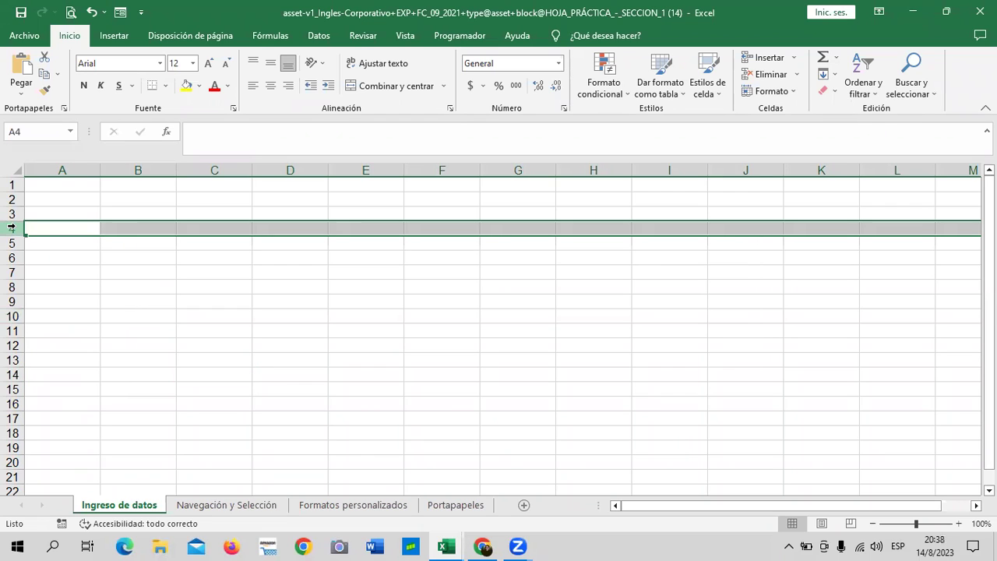
pyautogui.click(453, 307)
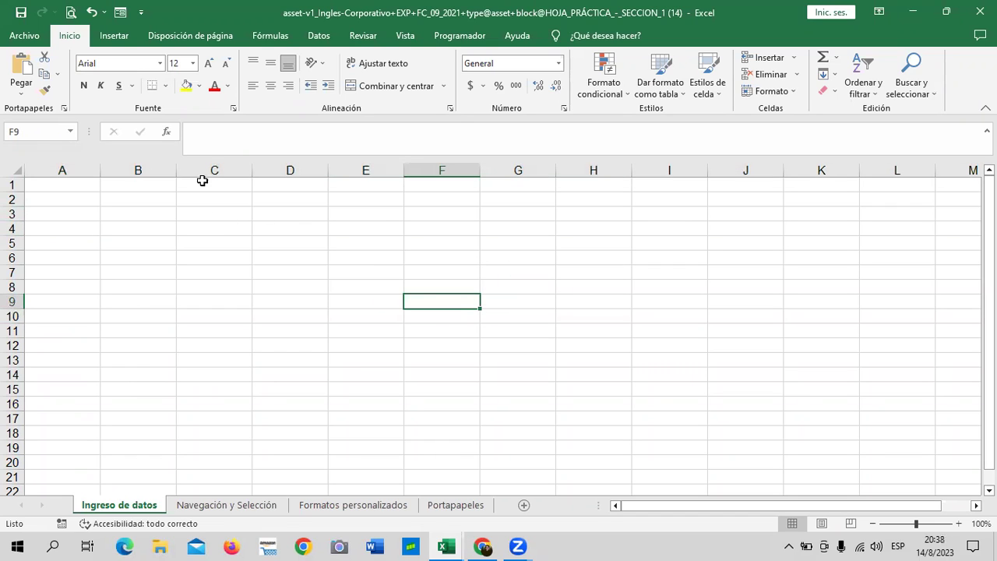
pyautogui.click(227, 162)
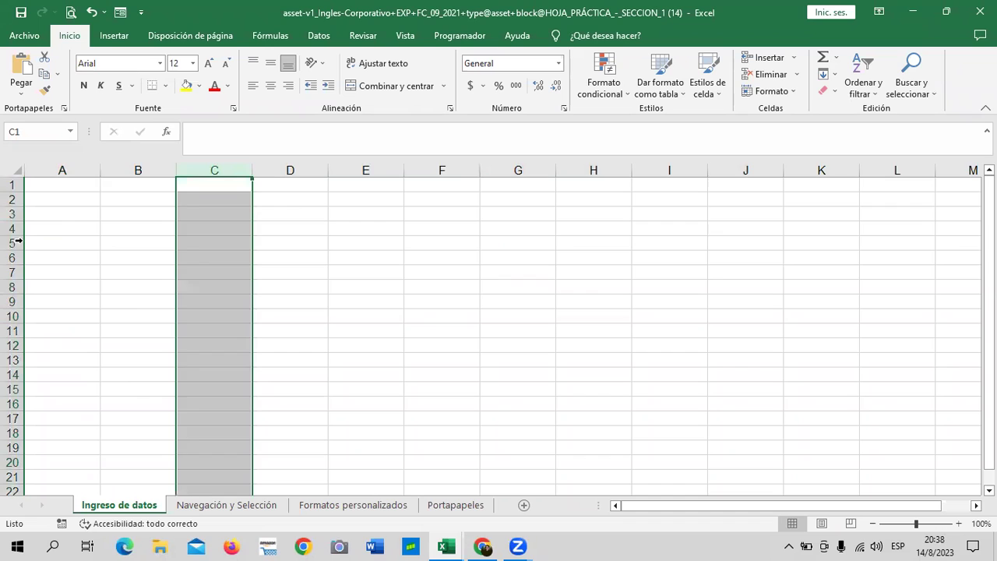
pyautogui.click(11, 242)
pyautogui.click(7, 265)
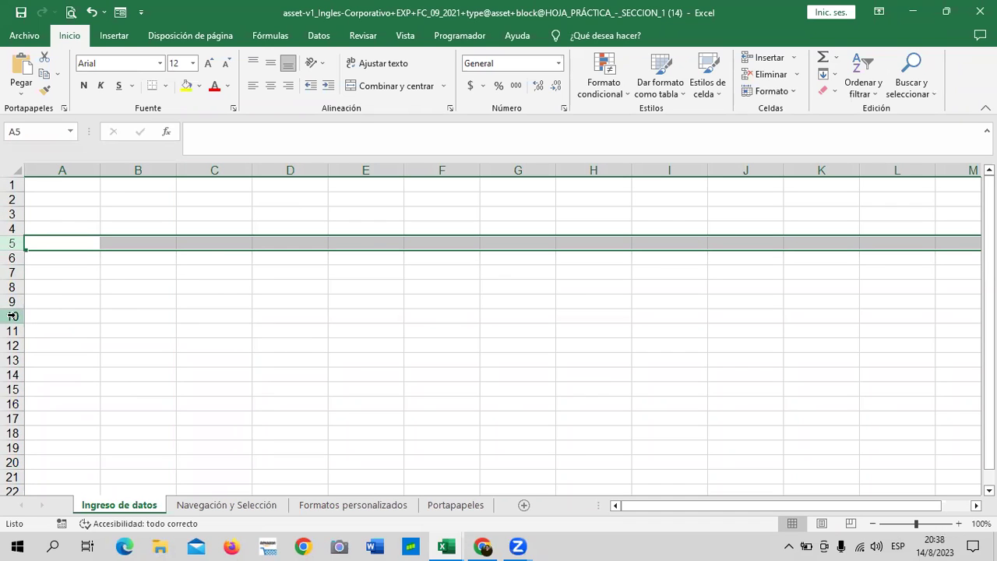
pyautogui.click(596, 356)
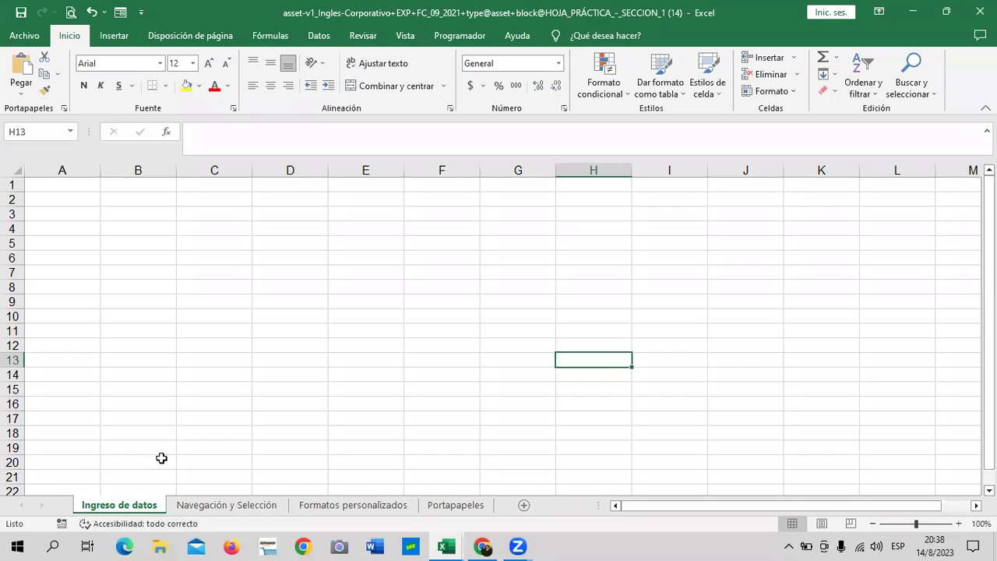
pyautogui.moveTo(199, 403); pyautogui.dragTo(257, 404)
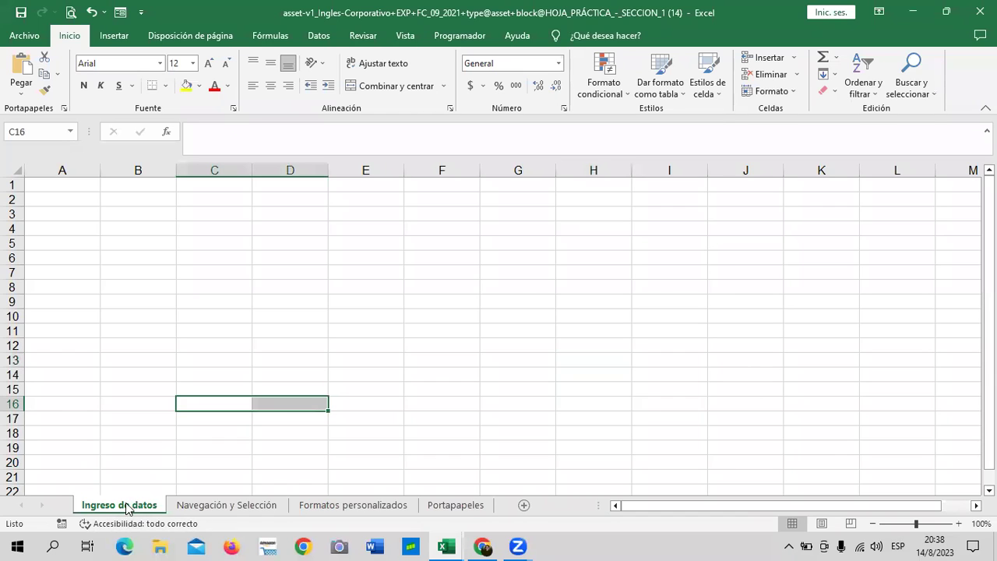
pyautogui.click(243, 315)
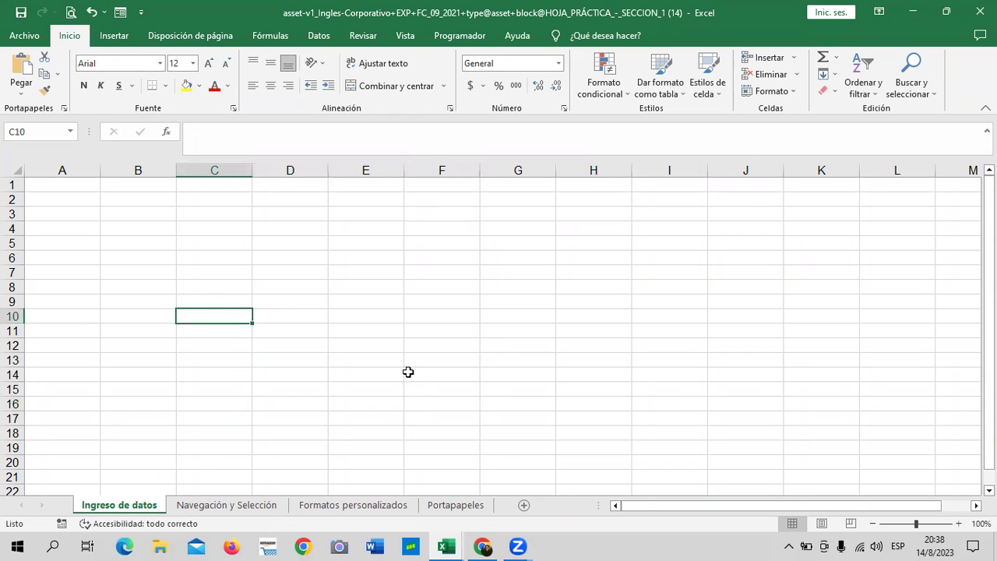
pyautogui.click(339, 269)
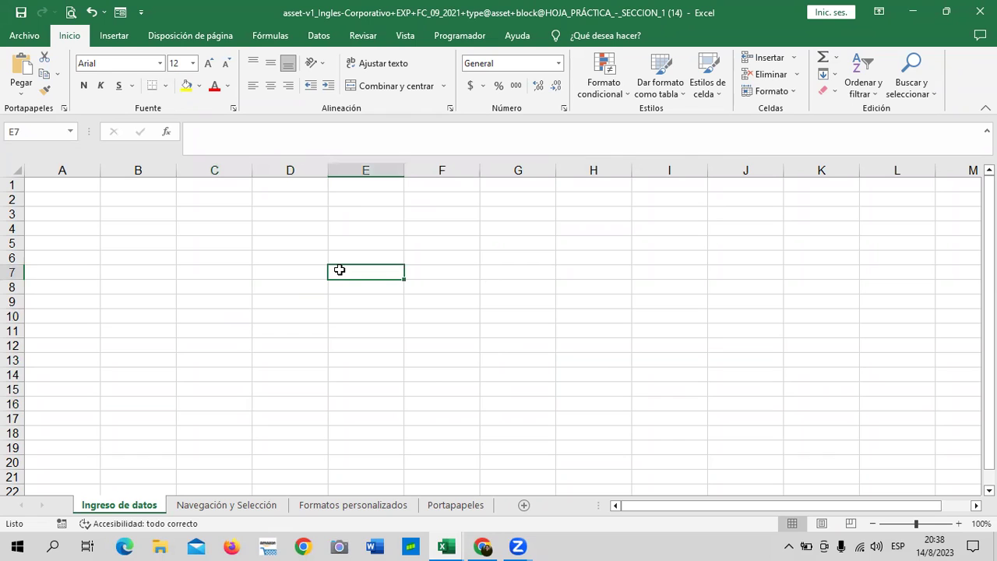
pyautogui.click(259, 506)
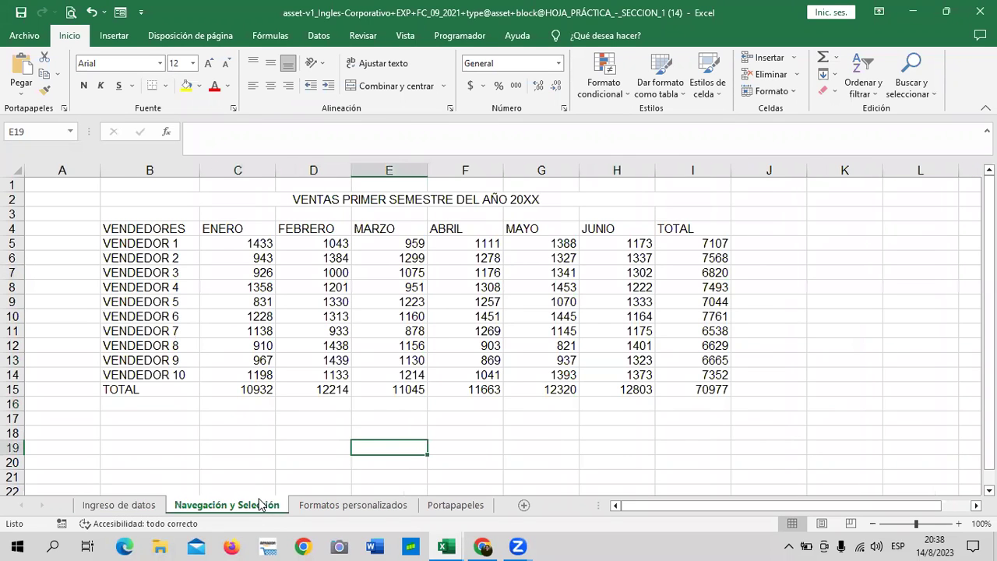
pyautogui.click(343, 507)
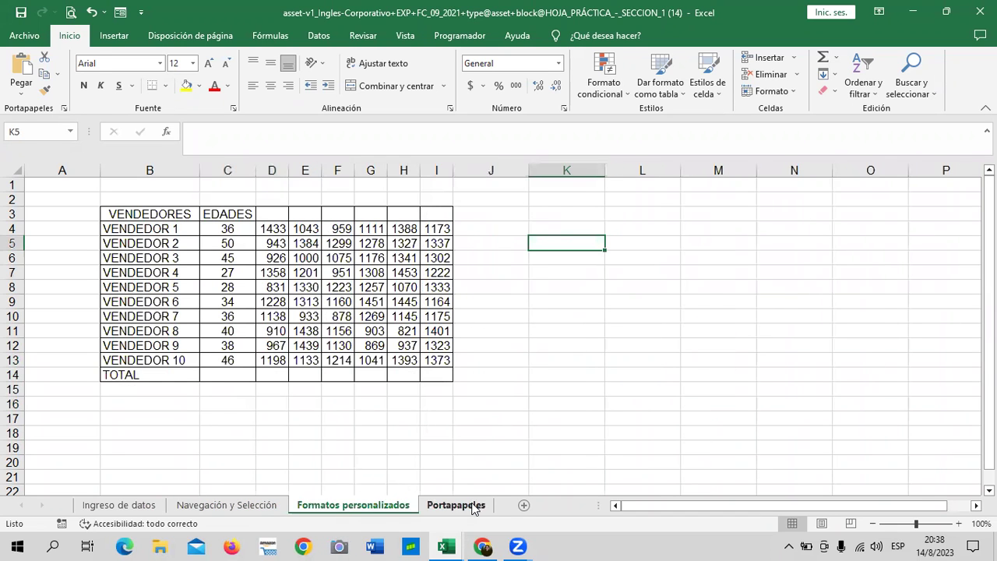
pyautogui.click(473, 506)
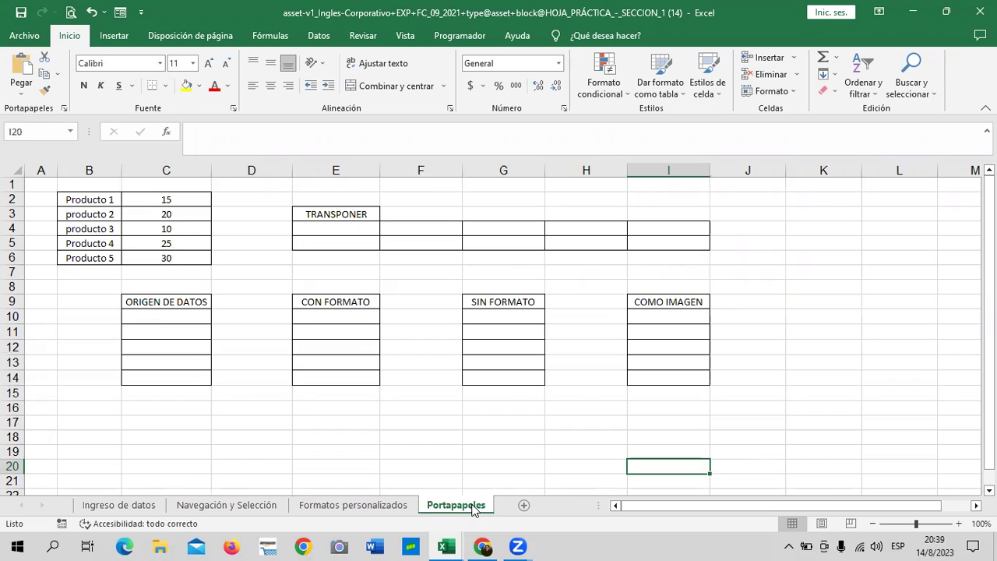
pyautogui.click(149, 508)
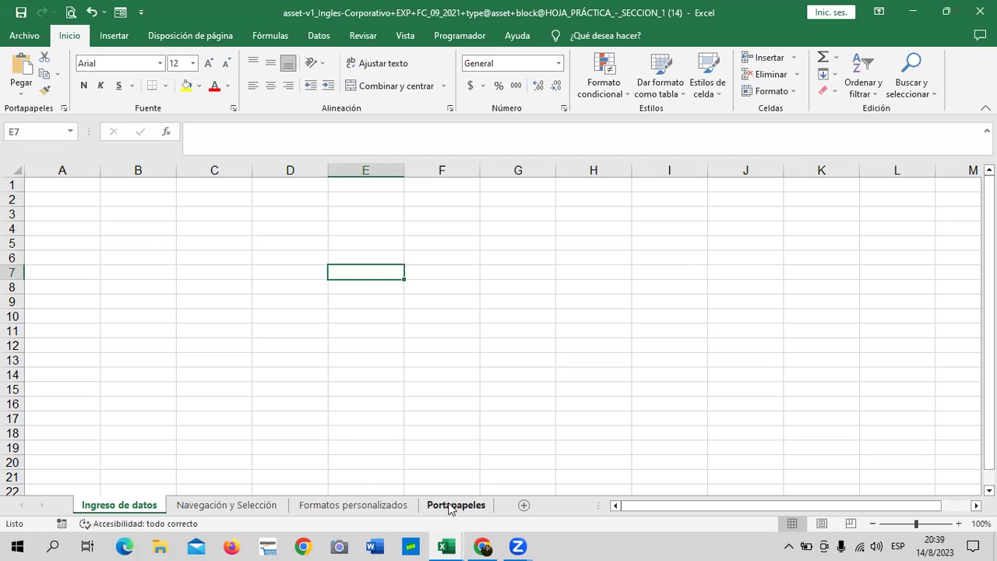
# Delete the Formatos personalizados, Navegación y Selección and Portapapeles sheet tabs, confirming each deletion.
pyautogui.rightClick(379, 507)
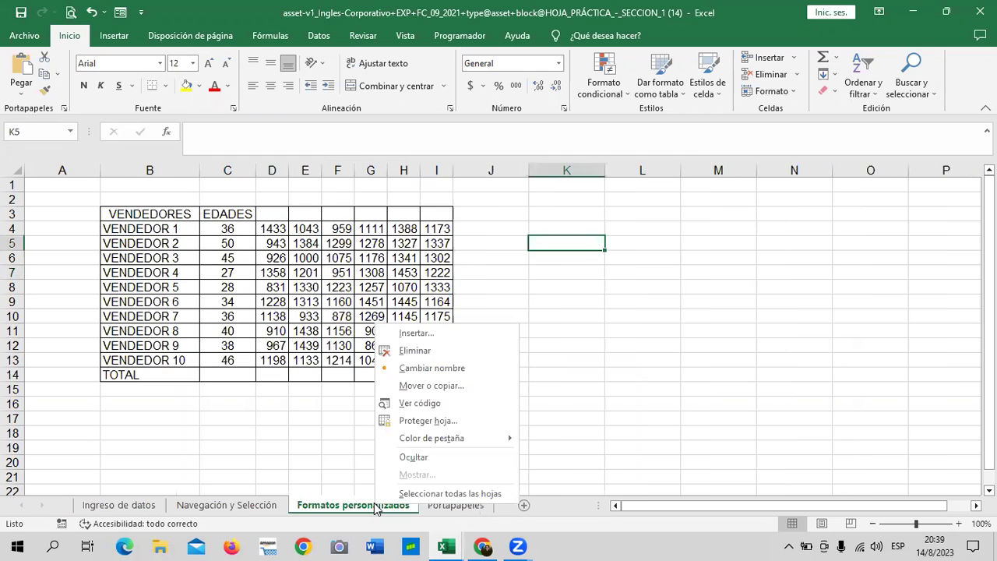
pyautogui.click(438, 350)
pyautogui.click(471, 318)
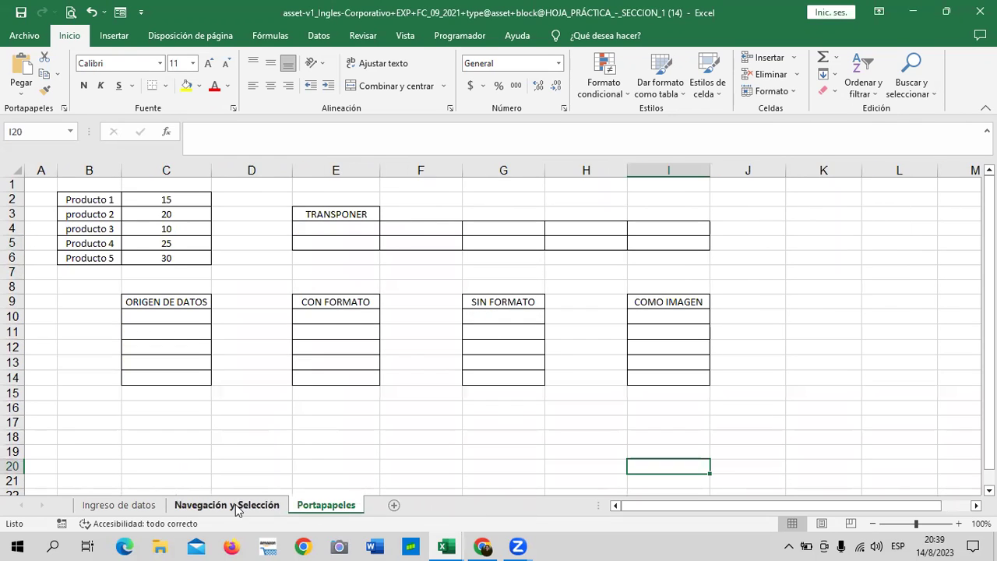
pyautogui.rightClick(210, 508)
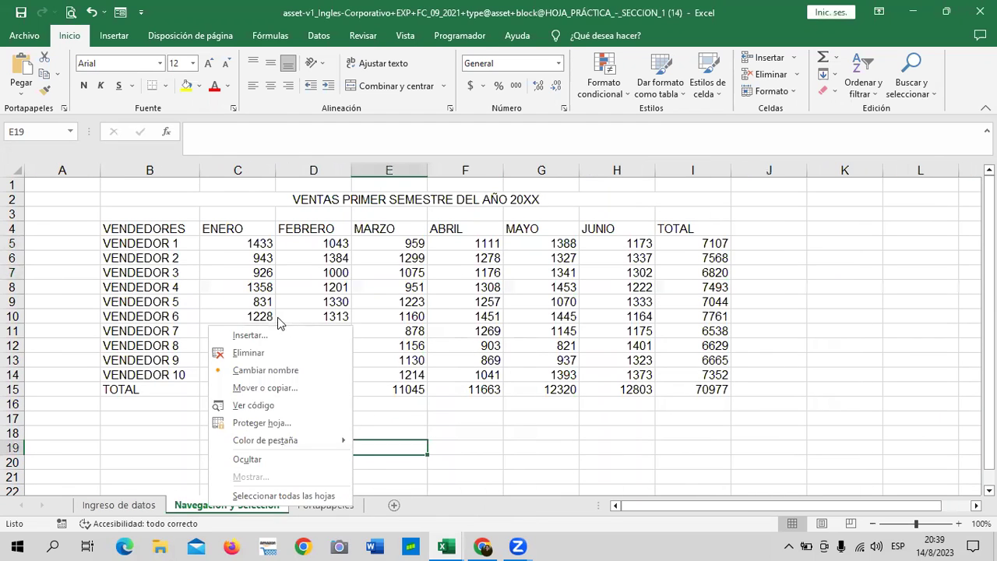
pyautogui.click(269, 353)
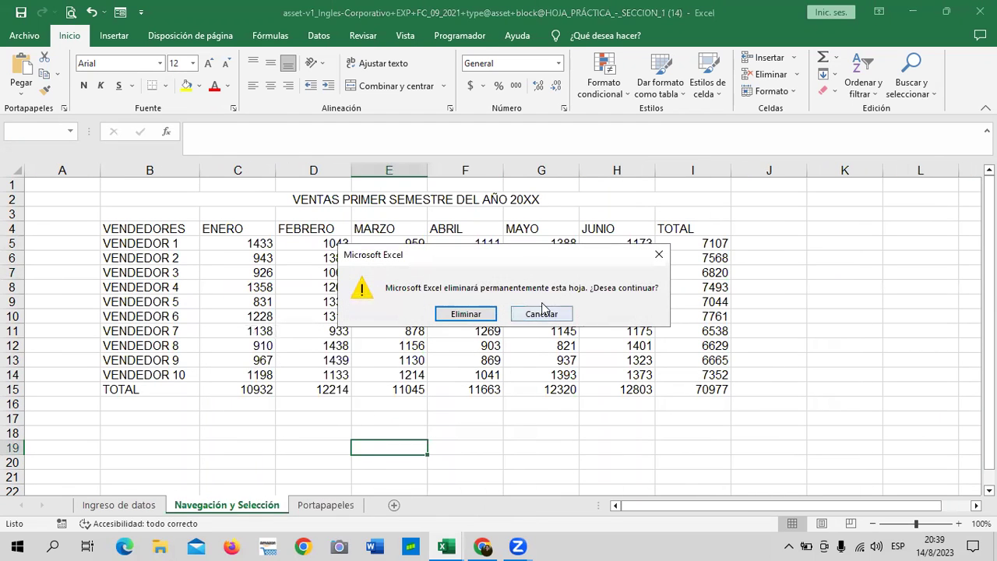
pyautogui.click(465, 314)
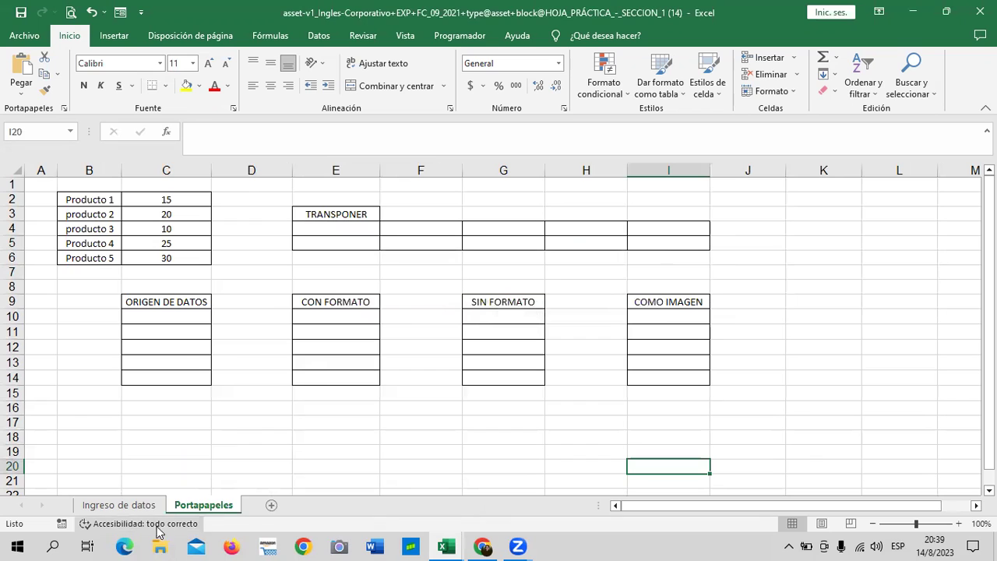
pyautogui.rightClick(191, 505)
pyautogui.click(251, 353)
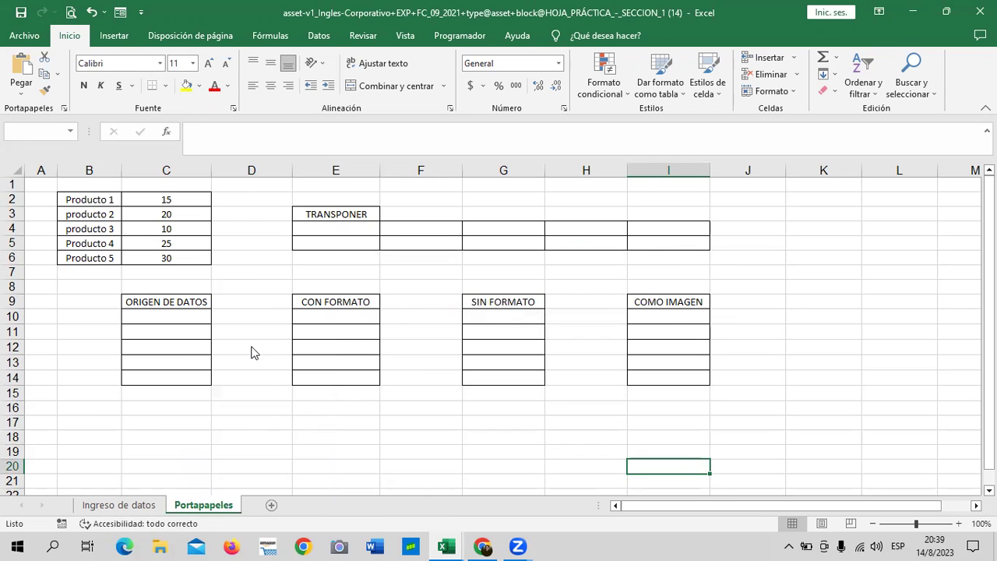
pyautogui.click(534, 341)
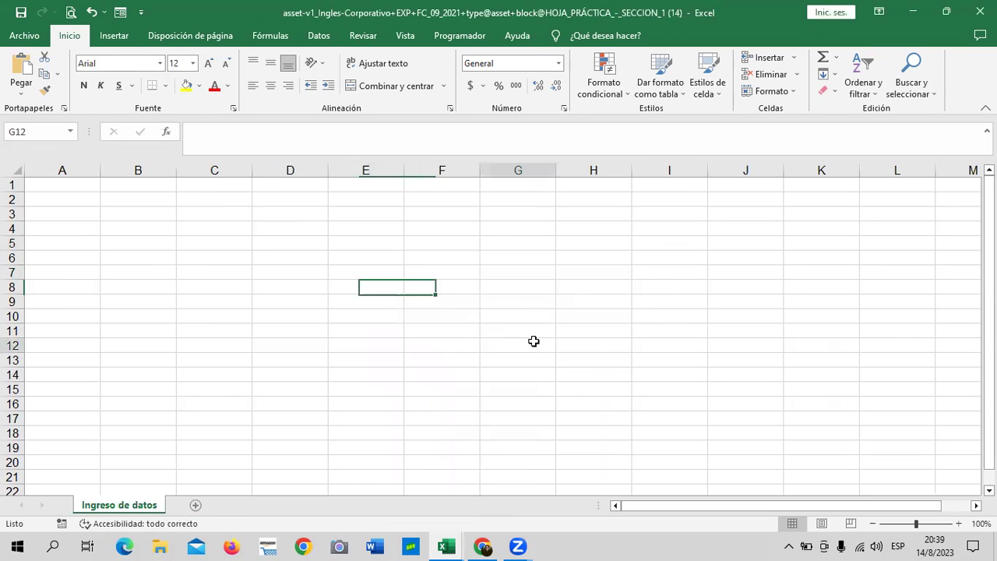
pyautogui.rightClick(130, 507)
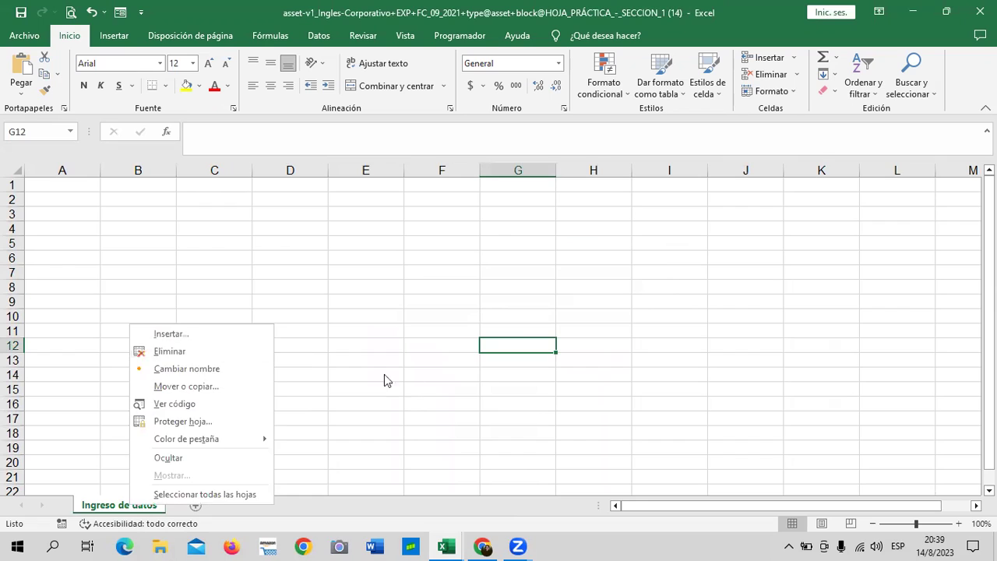
pyautogui.press('Escape')
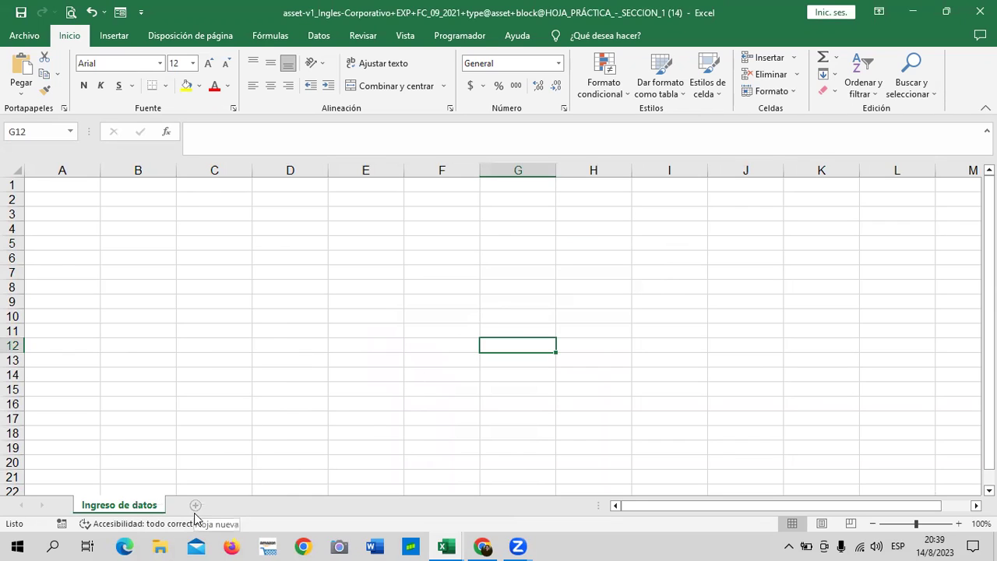
# Add ten new blank sheets, Hoja1 through Hoja10, using the new-sheet button and Shift+F11.
pyautogui.click(196, 508)
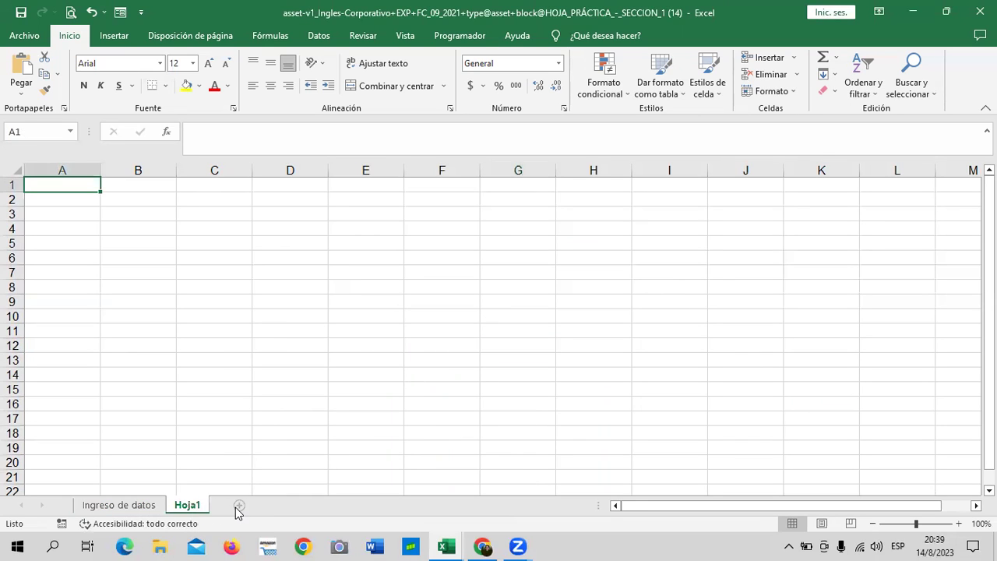
pyautogui.hotkey('shift', 'F11')
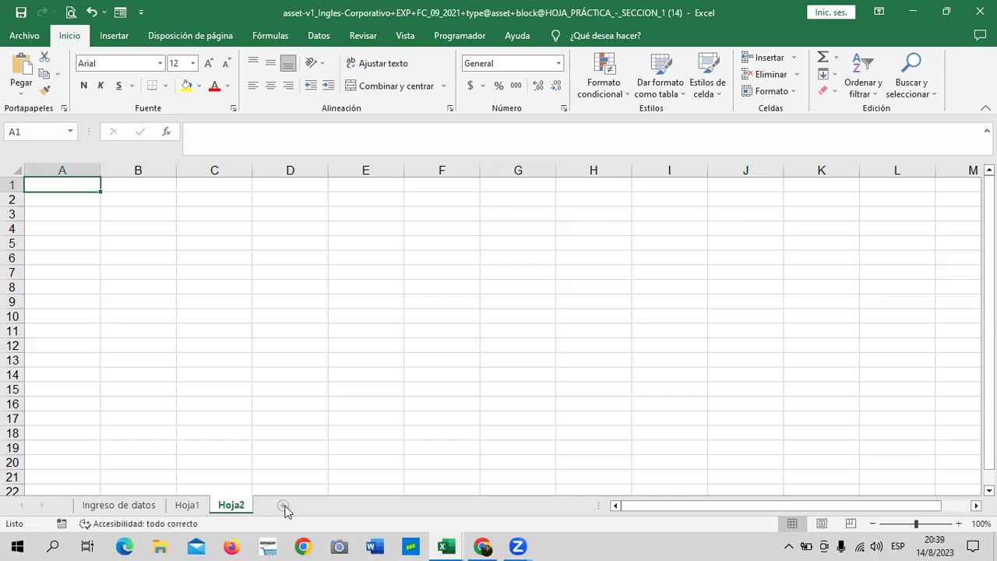
pyautogui.click(284, 506)
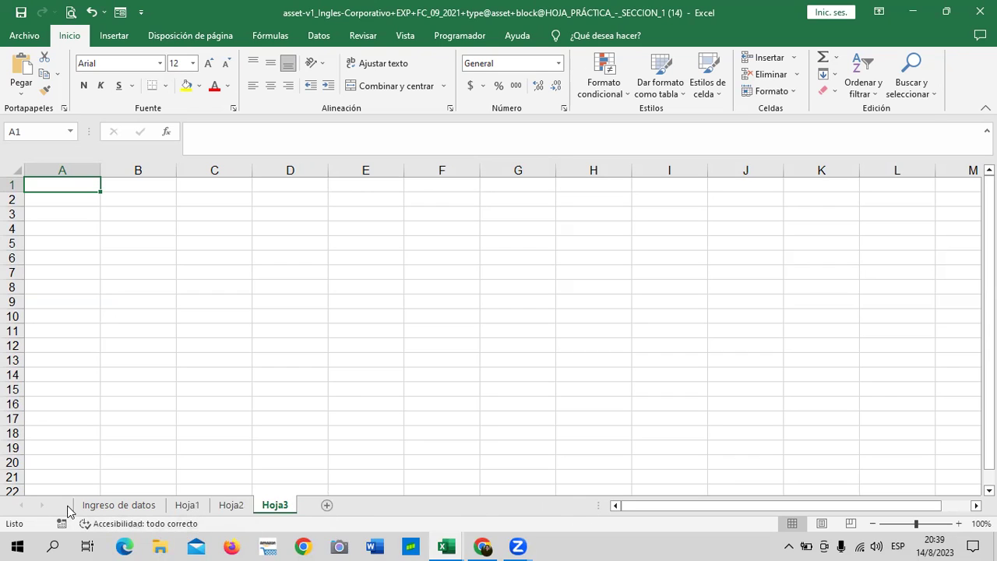
pyautogui.click(326, 505)
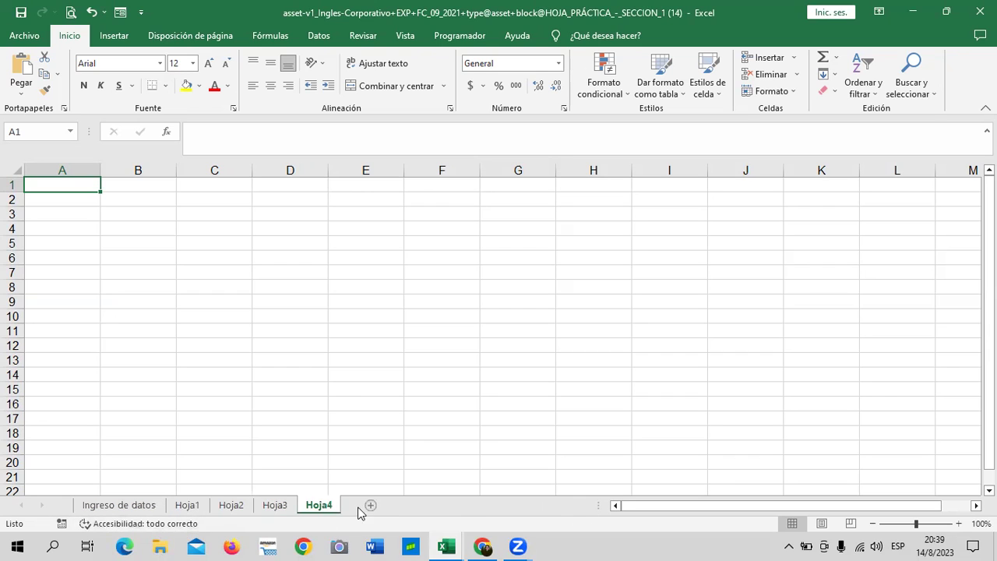
pyautogui.click(388, 504)
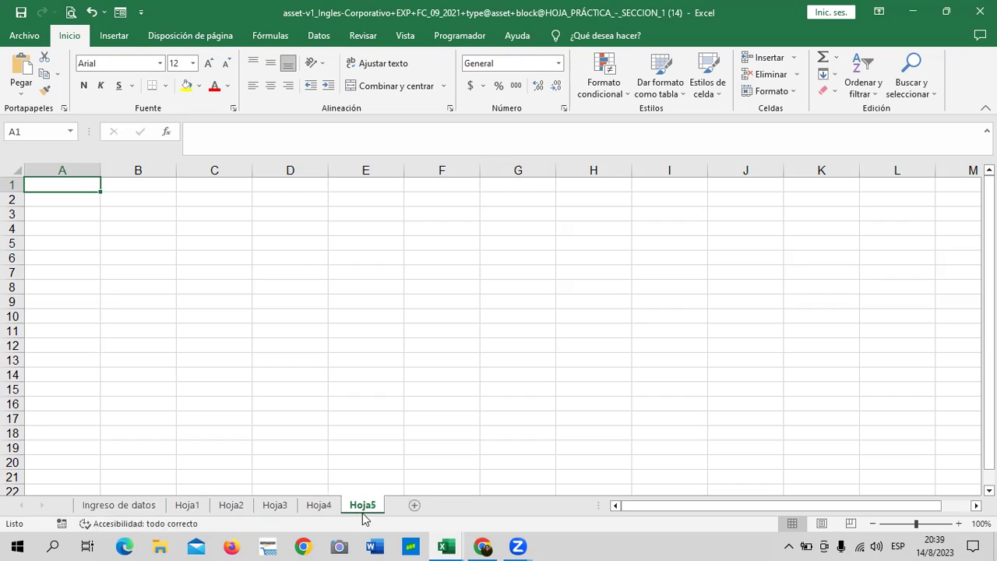
pyautogui.click(414, 506)
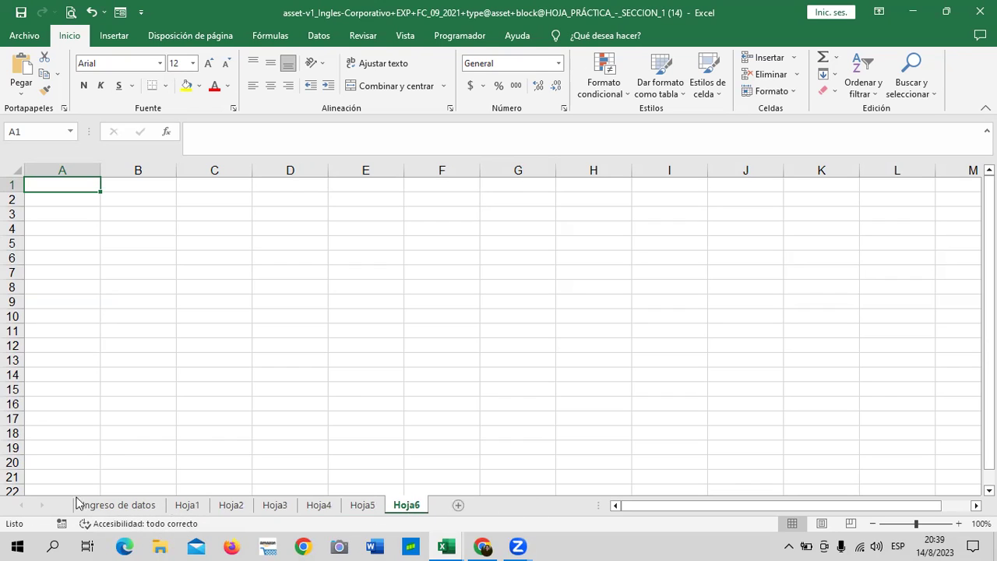
pyautogui.click(458, 505)
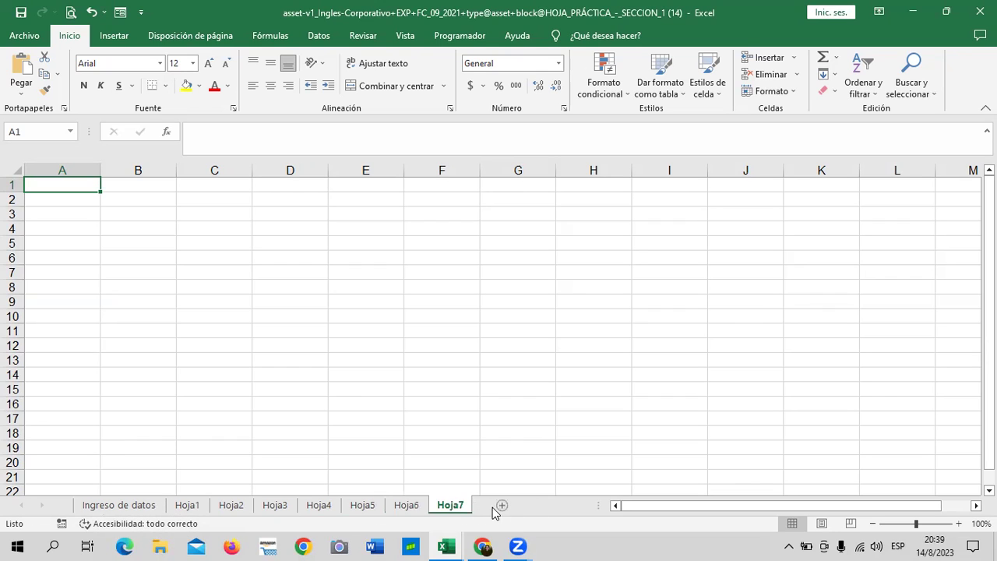
pyautogui.click(502, 506)
pyautogui.click(544, 507)
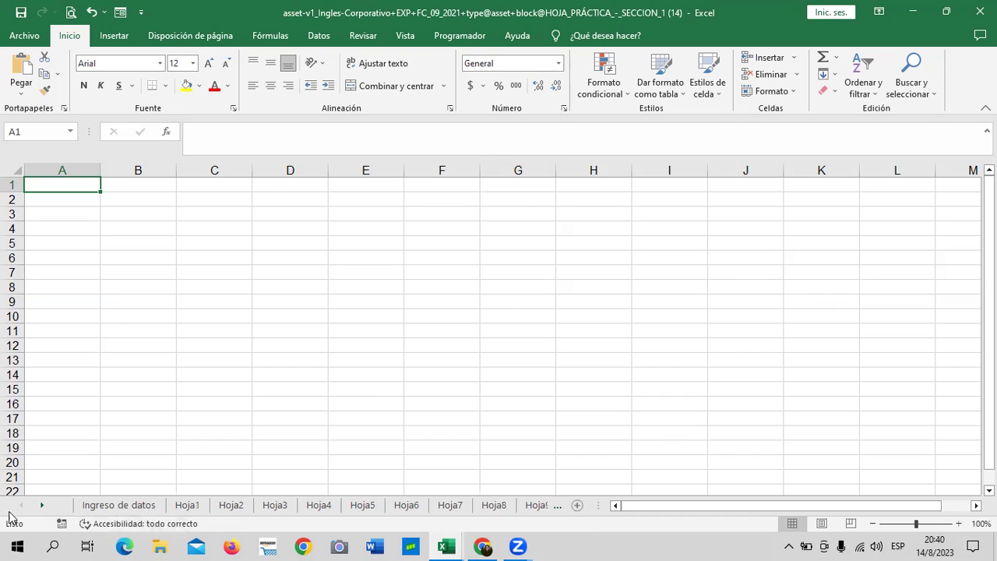
pyautogui.click(42, 505)
# Scroll the sheet tabs back so the Ingreso de datos tab is visible.
pyautogui.click(22, 507)
pyautogui.click(21, 506)
pyautogui.click(42, 507)
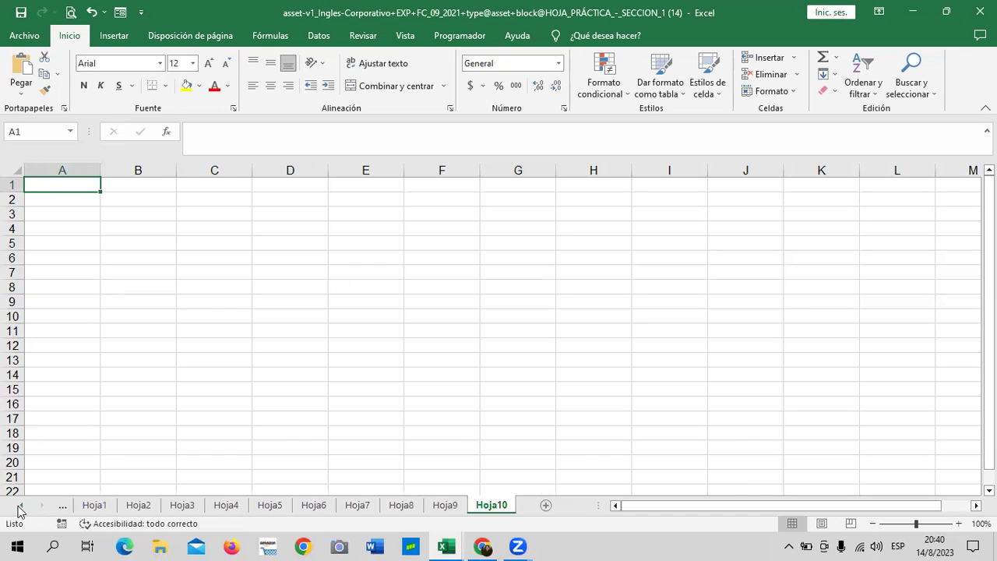
pyautogui.click(22, 508)
pyautogui.click(274, 371)
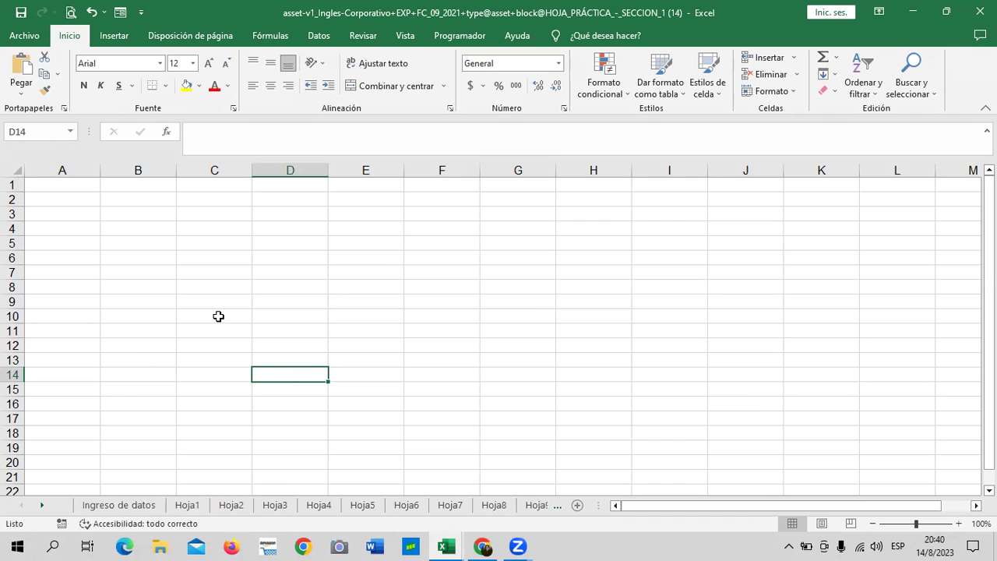
pyautogui.click(343, 271)
pyautogui.click(337, 257)
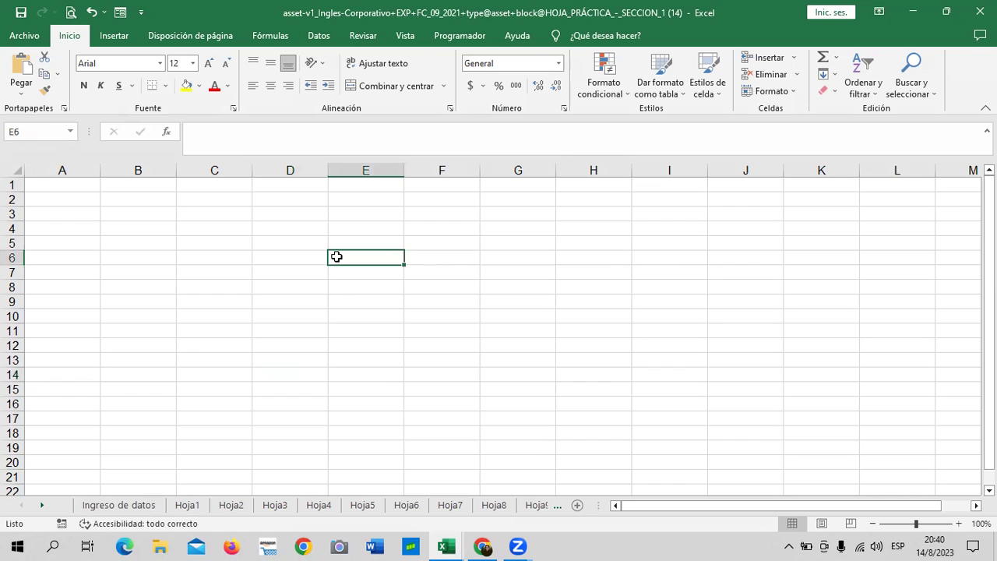
pyautogui.click(152, 329)
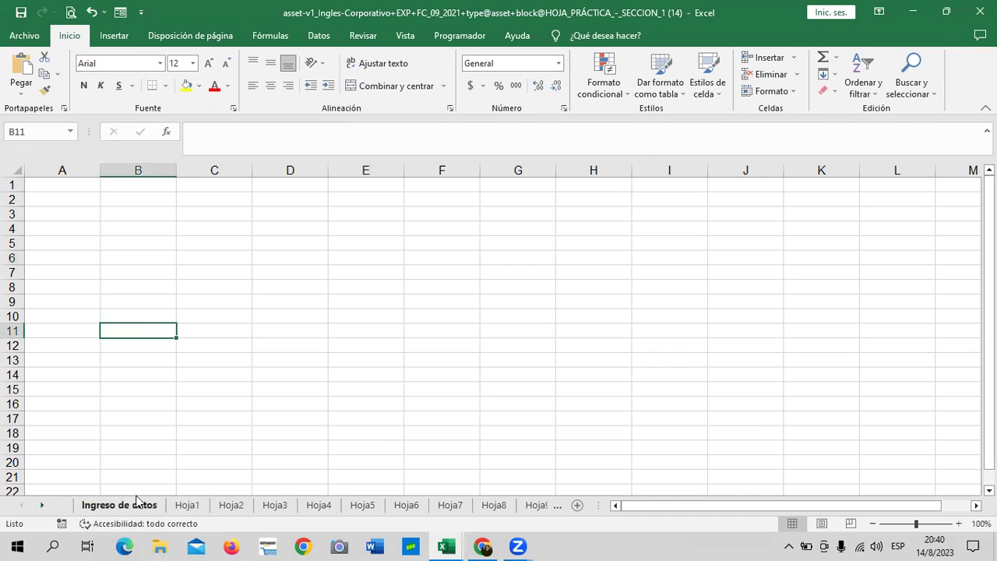
pyautogui.click(251, 292)
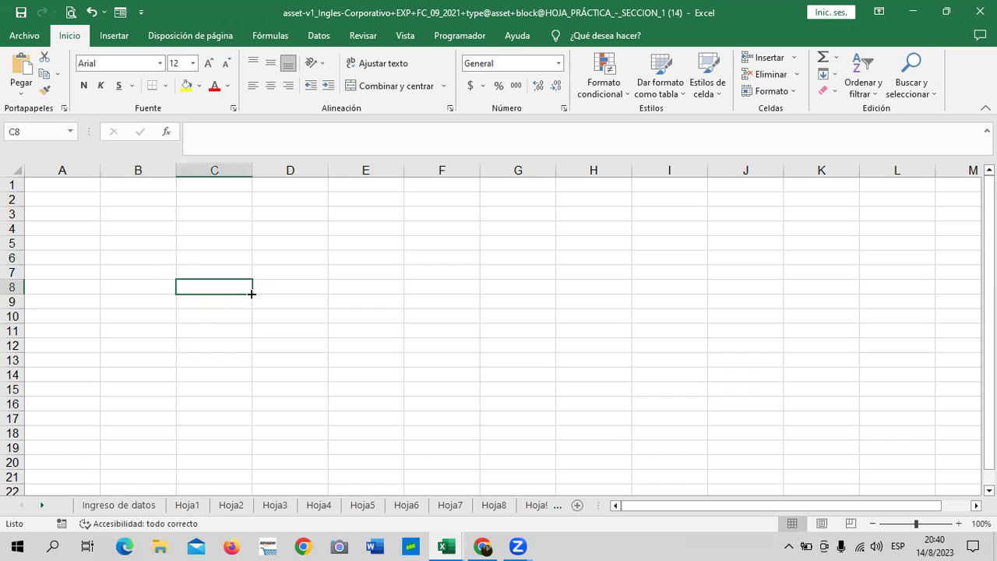
pyautogui.scroll(-13, 268, 290)
pyautogui.scroll(-5, 267, 289)
pyautogui.scroll(9, 268, 290)
pyautogui.scroll(9, 267, 290)
pyautogui.moveTo(646, 506); pyautogui.dragTo(771, 498)
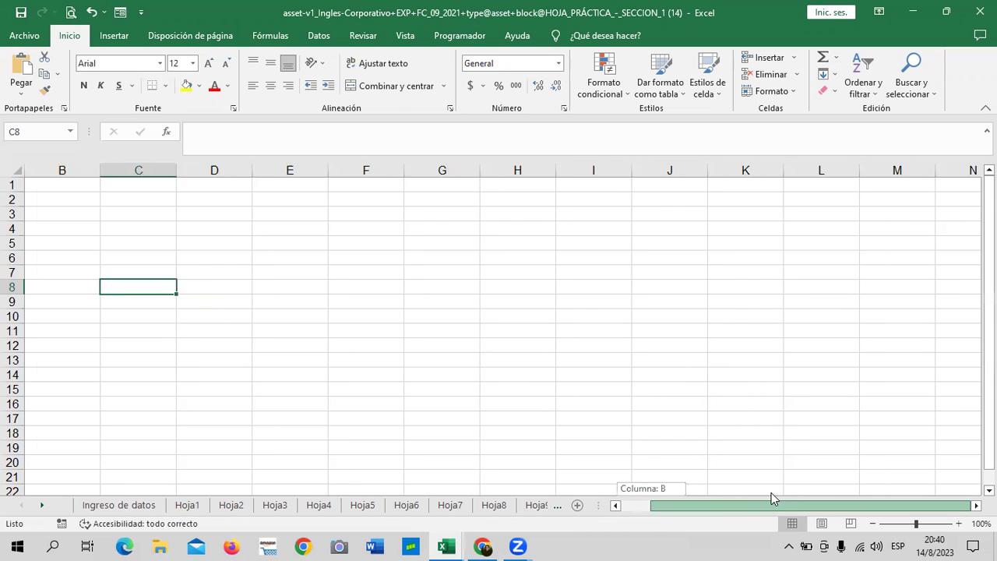
pyautogui.moveTo(646, 518); pyautogui.dragTo(619, 507)
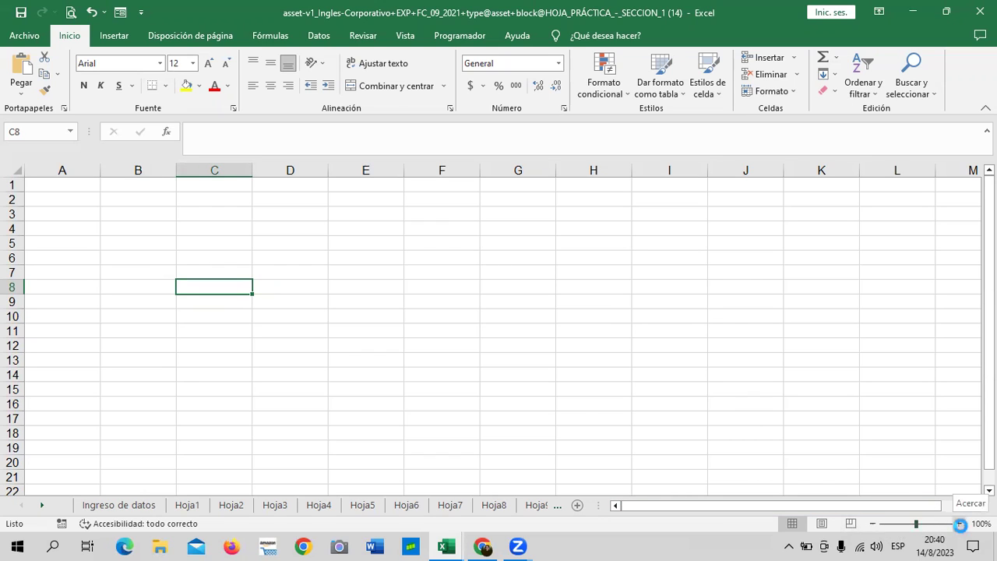
pyautogui.click(958, 524)
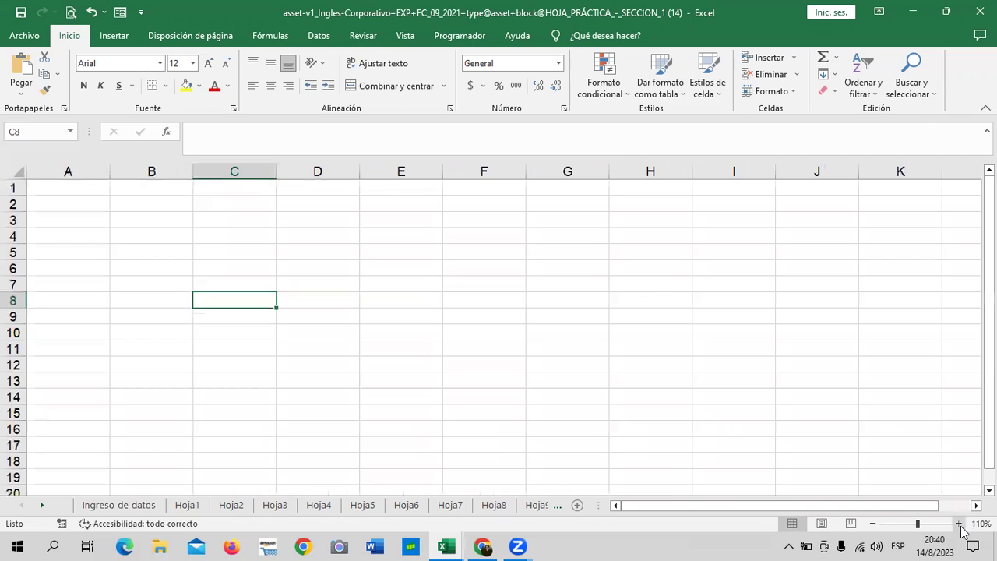
pyautogui.click(873, 524)
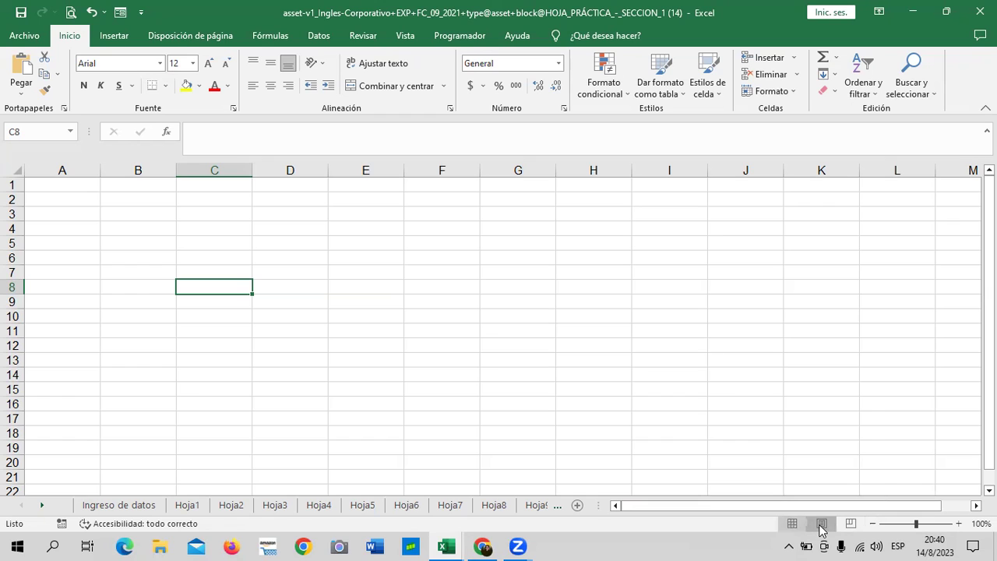
# Switch the blank sheet to Page Layout view and scroll to the footer and back to the header.
pyautogui.click(821, 524)
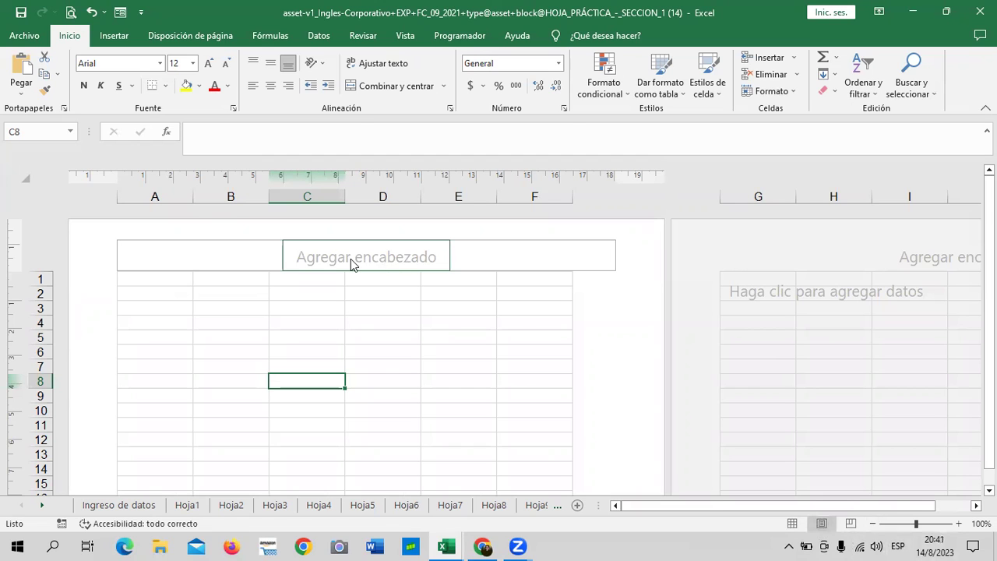
pyautogui.scroll(-2, 375, 299)
pyautogui.scroll(-3, 376, 299)
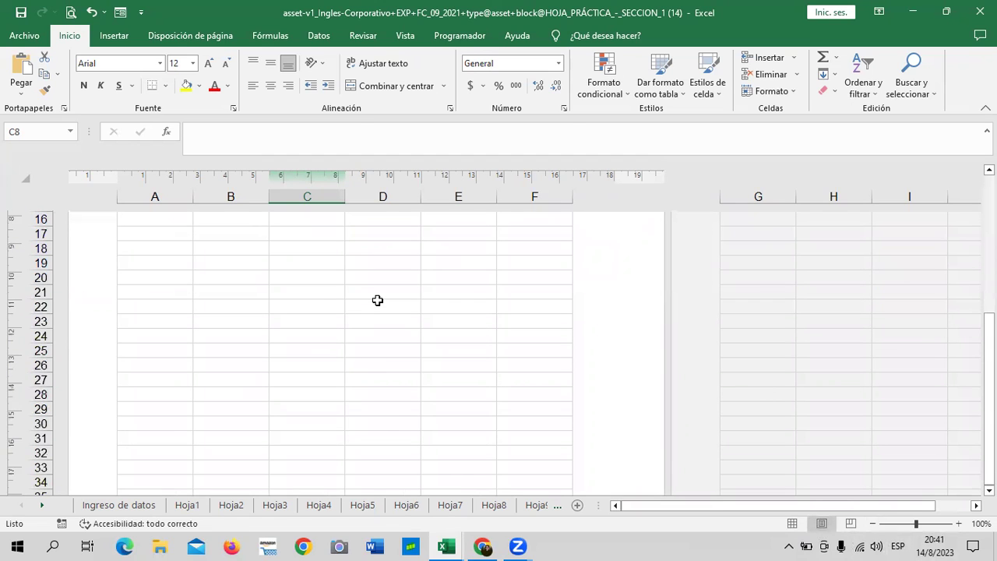
pyautogui.scroll(-6, 377, 300)
pyautogui.scroll(-2, 377, 299)
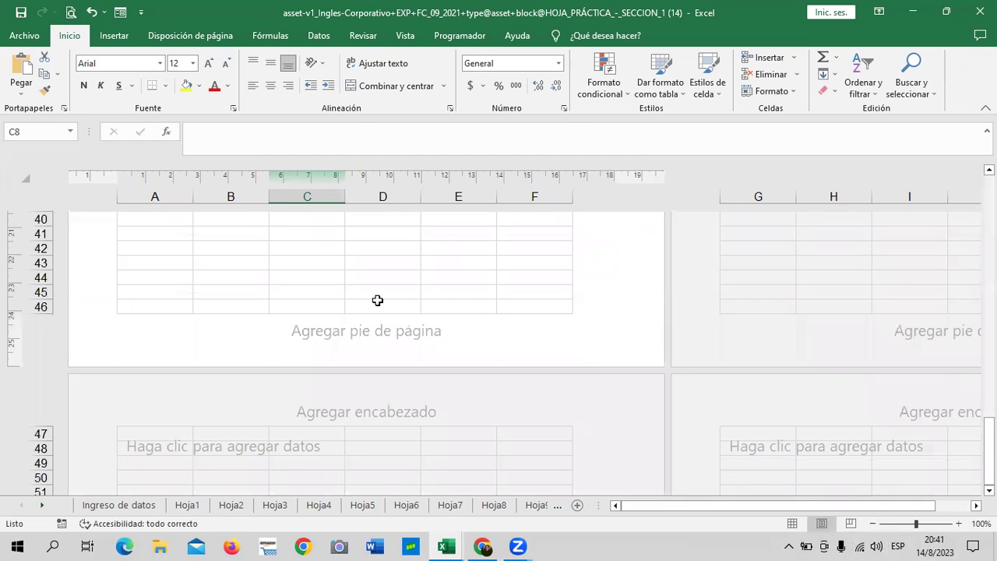
pyautogui.scroll(1, 409, 348)
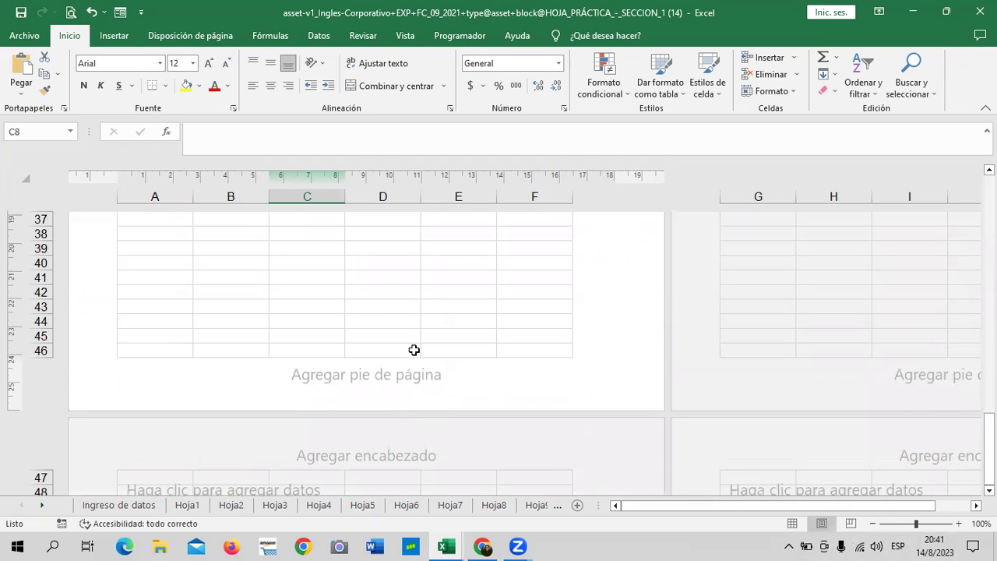
pyautogui.scroll(2, 412, 348)
pyautogui.scroll(4, 414, 347)
pyautogui.scroll(4, 414, 346)
pyautogui.scroll(3, 414, 346)
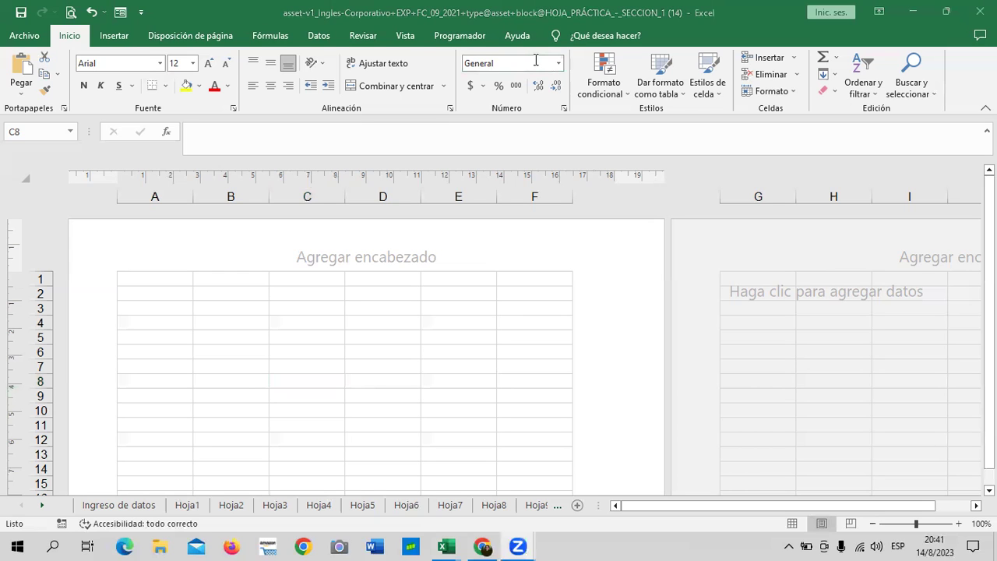
# Open course lesson 1.2, scroll to the 'PLANTILLA DE ACTIVIDADES - SECCIÓN 1' link, then return to Excel.
pyautogui.click(486, 545)
pyautogui.scroll(-5, 479, 348)
pyautogui.scroll(4, 479, 349)
pyautogui.scroll(6, 477, 349)
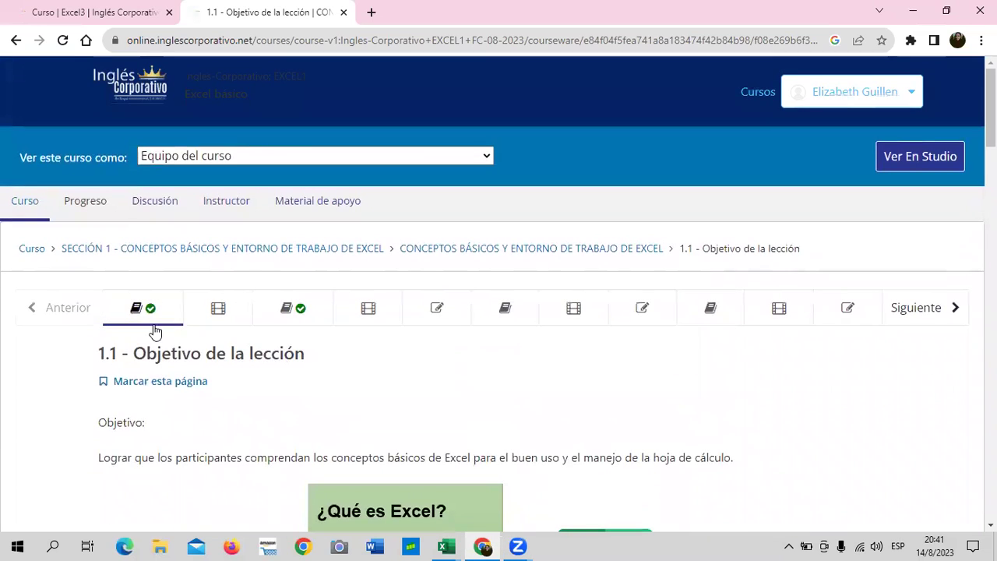
pyautogui.click(237, 309)
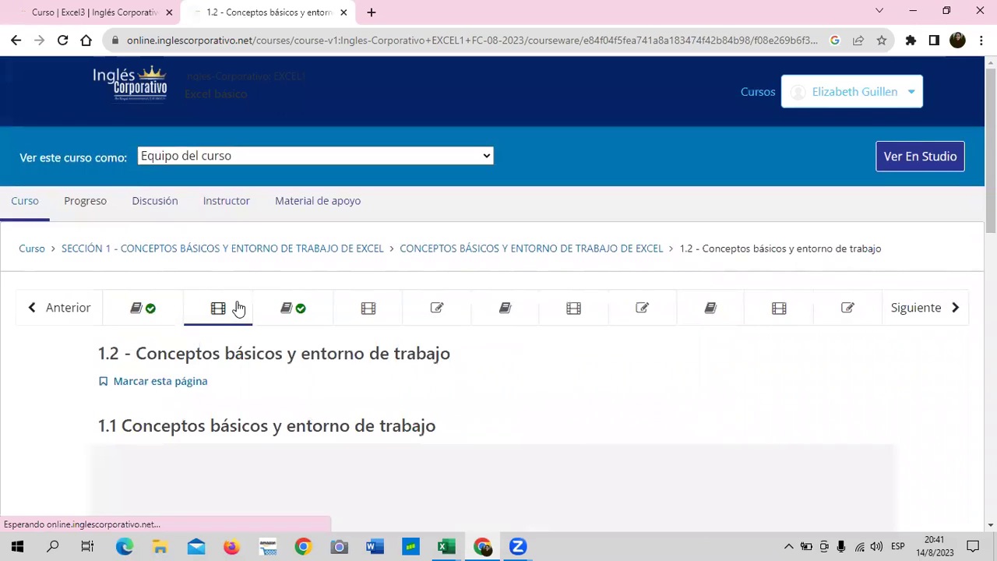
pyautogui.scroll(-2, 237, 309)
pyautogui.scroll(-4, 288, 285)
pyautogui.scroll(-2, 288, 286)
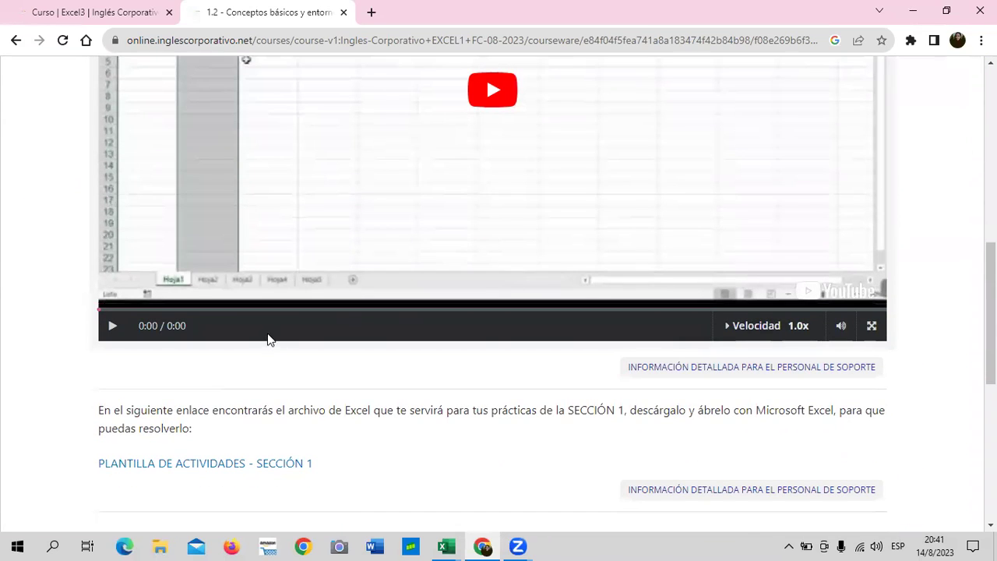
pyautogui.scroll(-1, 269, 343)
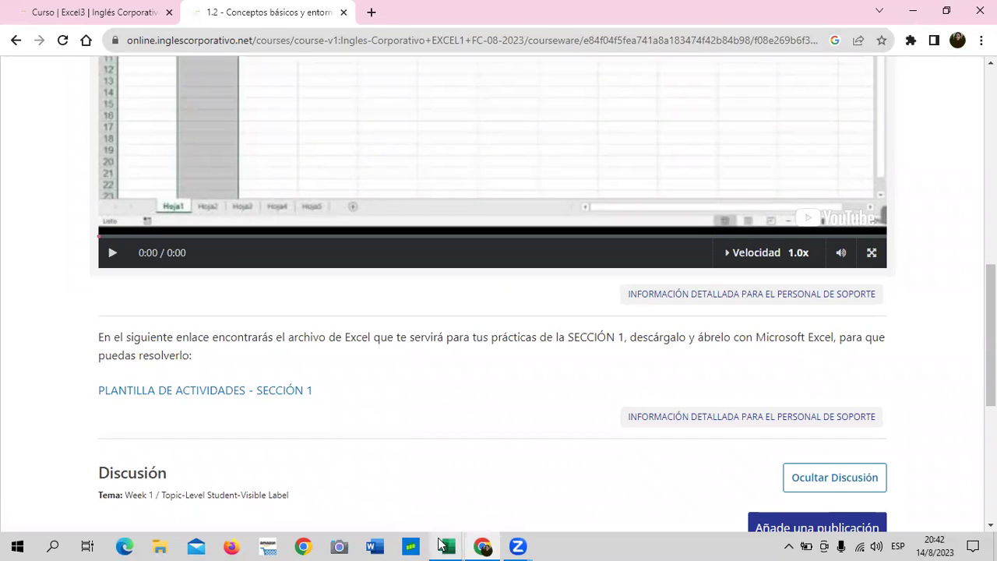
pyautogui.moveTo(455, 543)
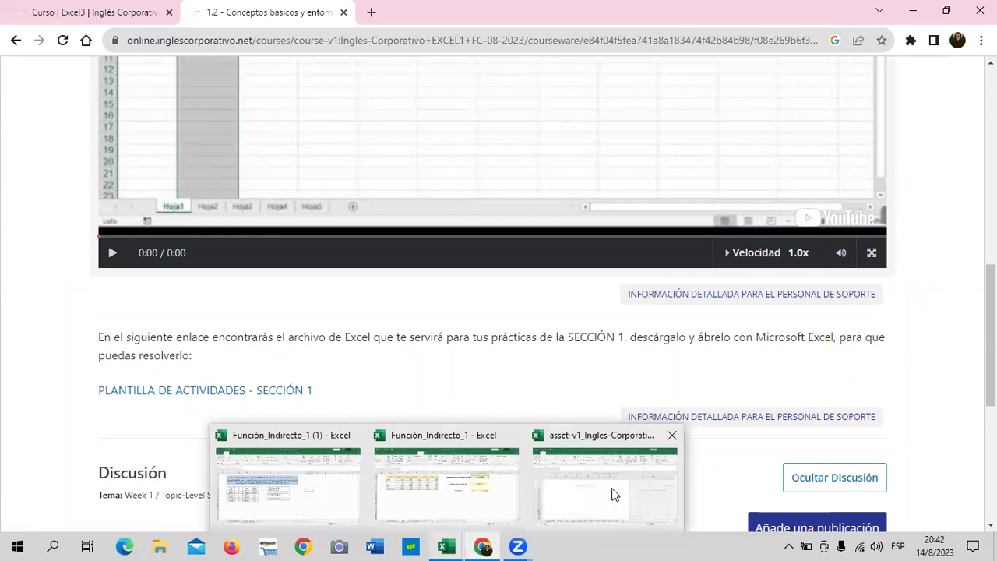
pyautogui.click(612, 494)
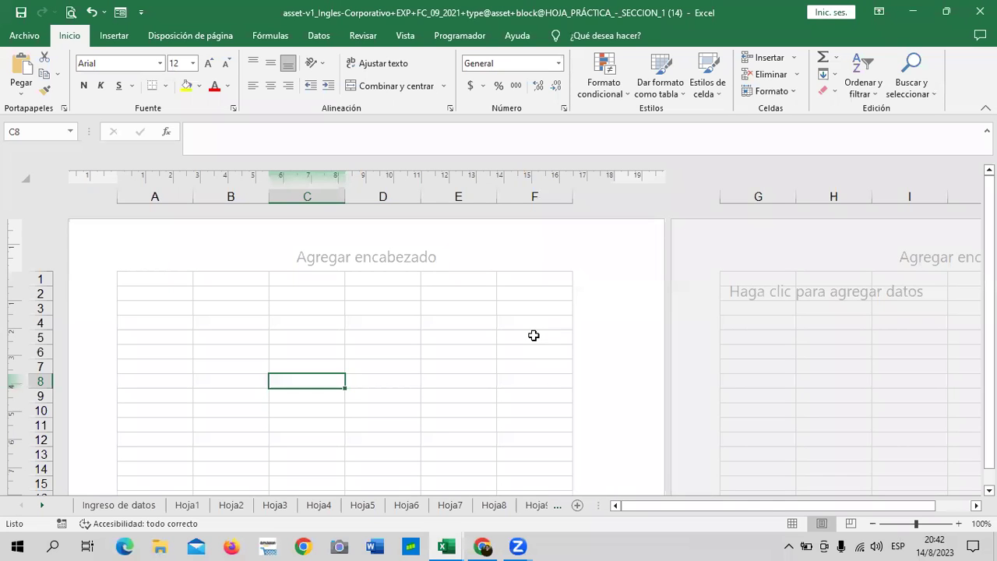
# Scroll the Page Layout view down to the page break after row 46 and back up.
pyautogui.scroll(-10, 513, 382)
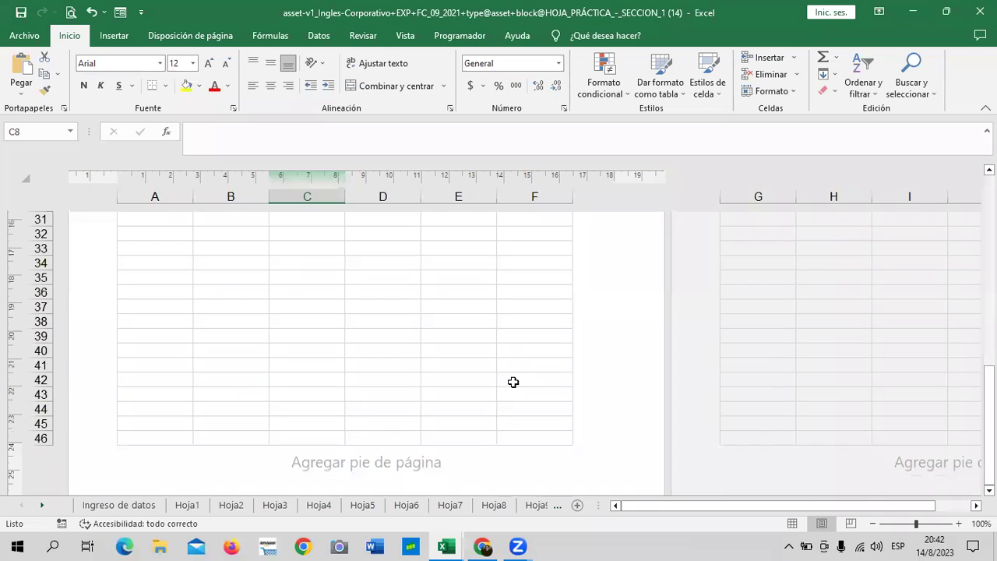
pyautogui.scroll(-2, 513, 381)
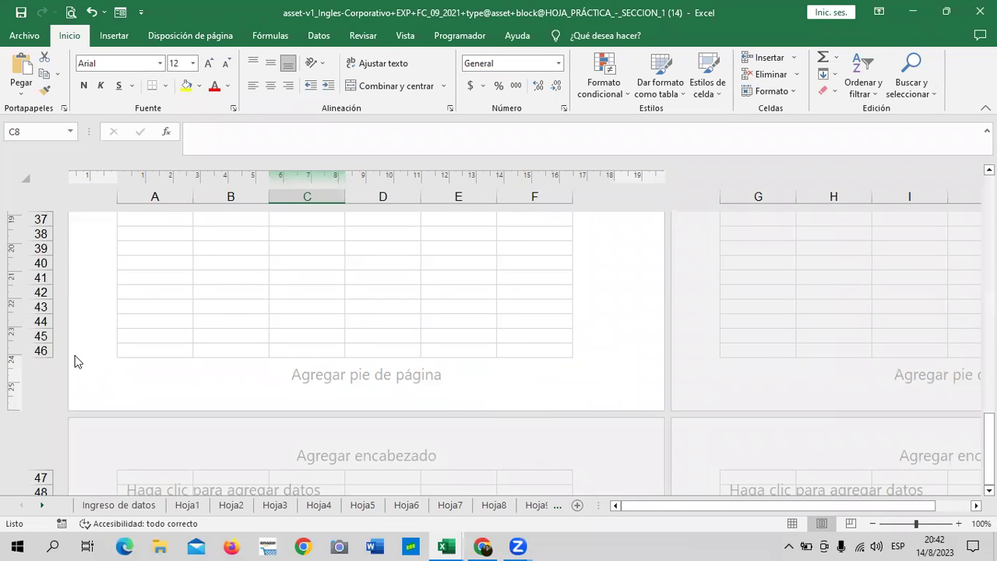
pyautogui.scroll(5, 279, 357)
pyautogui.scroll(5, 278, 357)
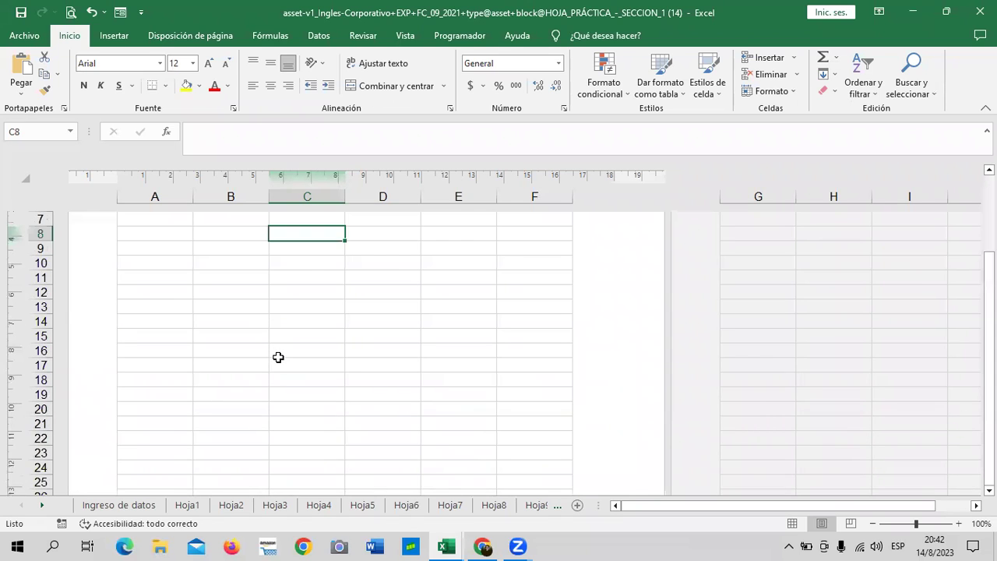
pyautogui.scroll(2, 278, 356)
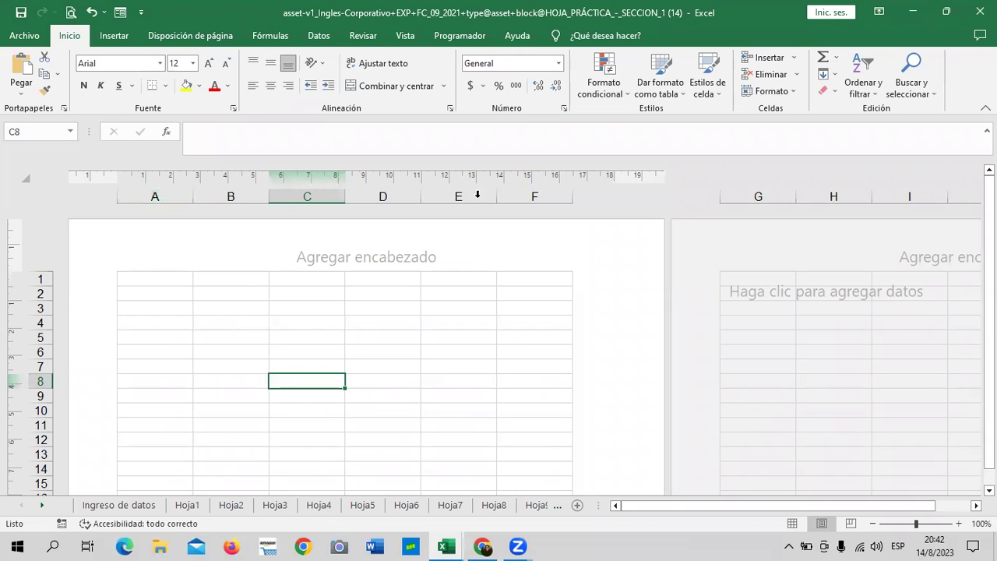
pyautogui.scroll(-2, 67, 298)
pyautogui.scroll(-3, 67, 298)
pyautogui.scroll(-3, 67, 298)
pyautogui.scroll(-5, 67, 298)
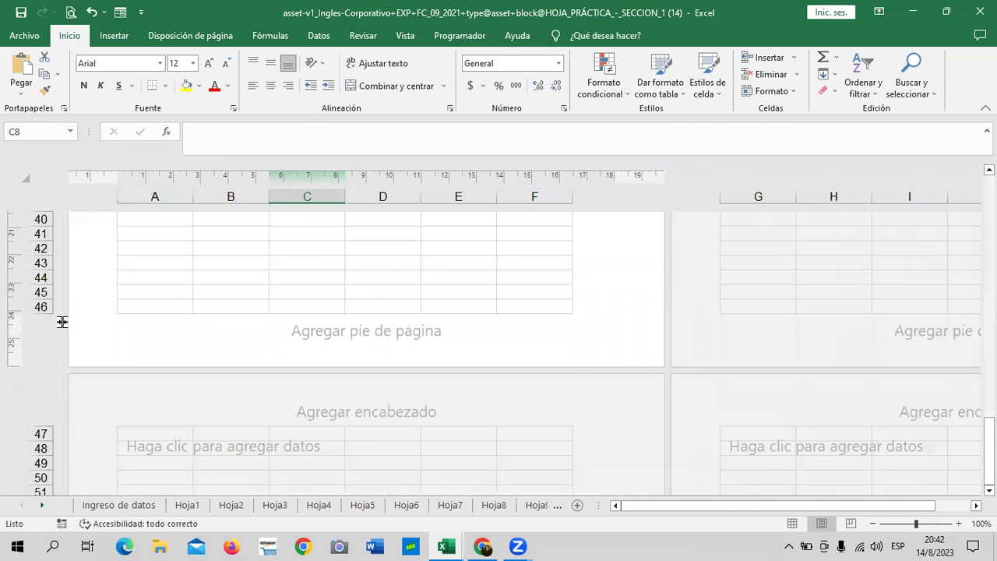
pyautogui.scroll(-1, 394, 311)
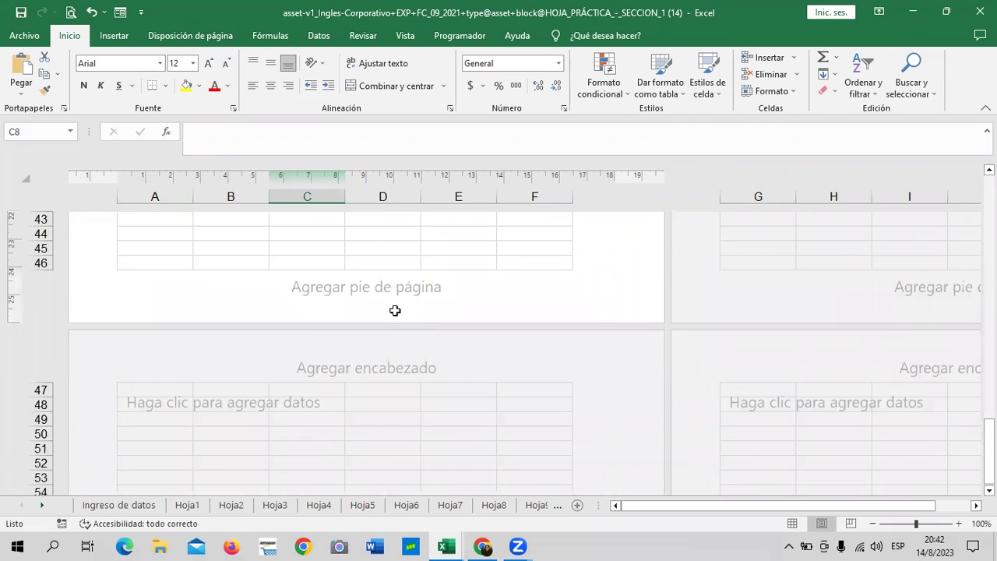
pyautogui.scroll(-5, 395, 310)
pyautogui.scroll(3, 395, 311)
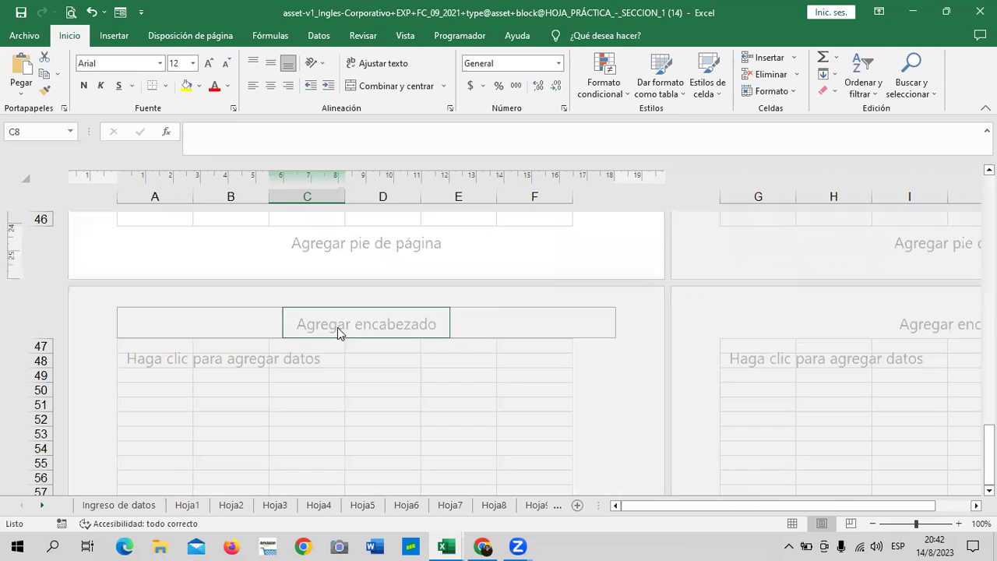
pyautogui.scroll(-5, 338, 328)
pyautogui.scroll(-2, 337, 331)
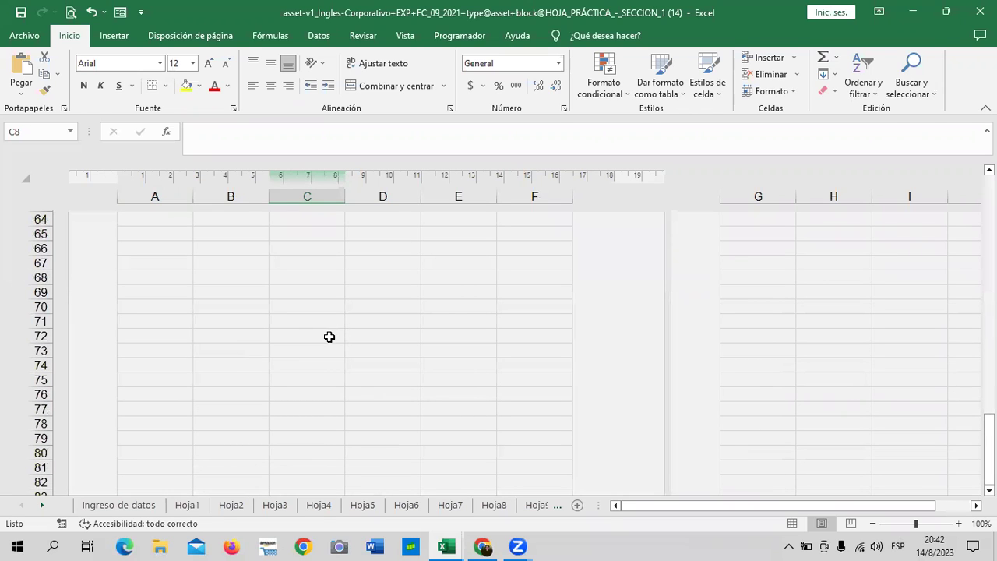
pyautogui.scroll(2, 294, 351)
pyautogui.scroll(4, 296, 352)
pyautogui.scroll(1, 298, 353)
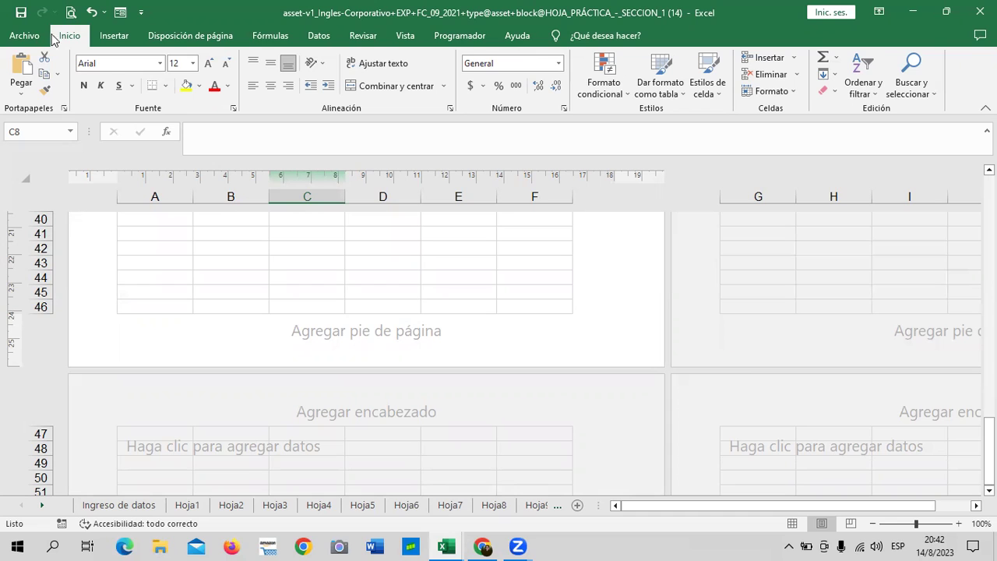
# Look through the Orientación choices on Disposición de página without changing them.
pyautogui.click(165, 37)
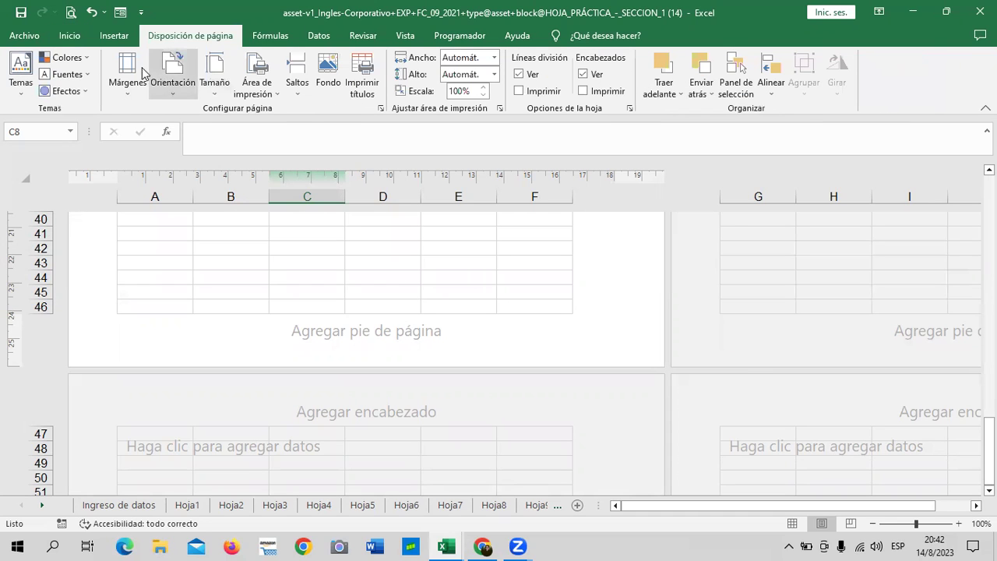
pyautogui.click(175, 88)
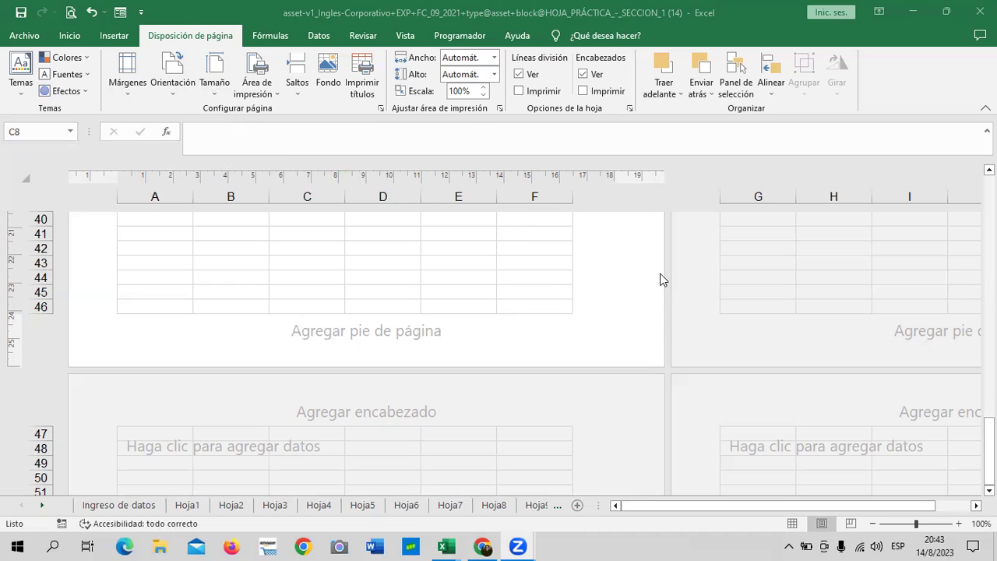
pyautogui.click(718, 506)
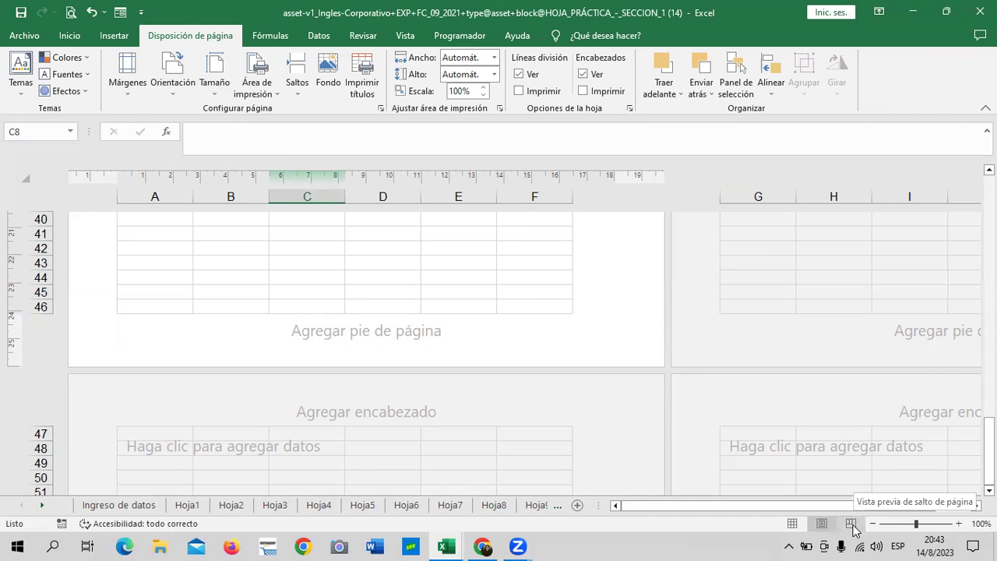
# Preview page breaks, return to Normal view, and scroll to find the dashed breaks after column F and row 46.
pyautogui.click(853, 527)
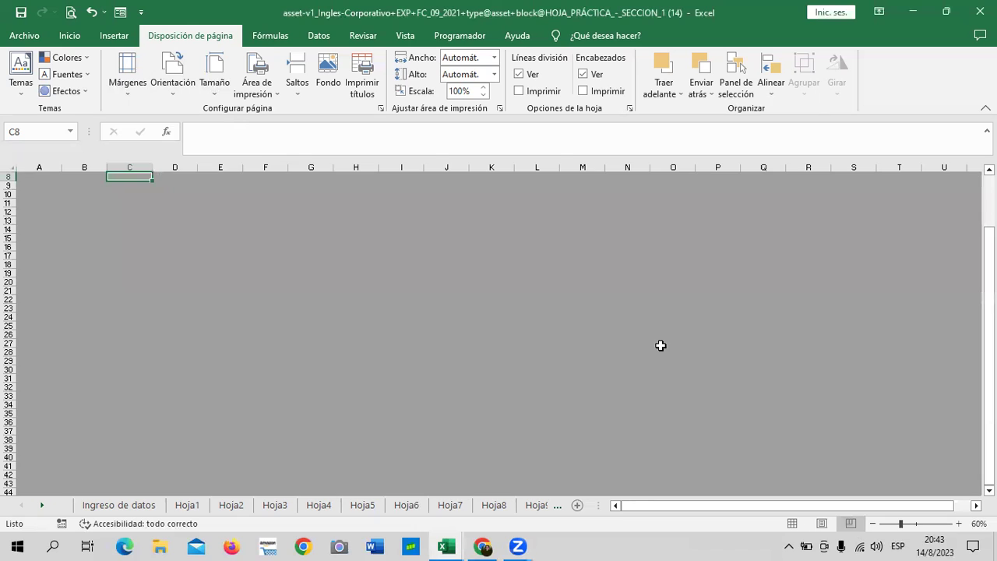
pyautogui.scroll(3, 465, 337)
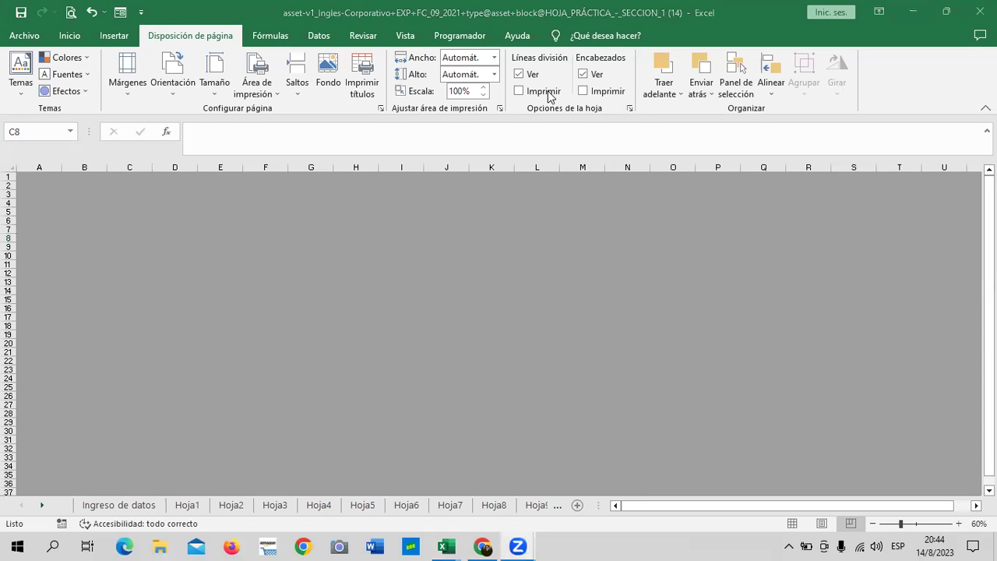
pyautogui.click(793, 528)
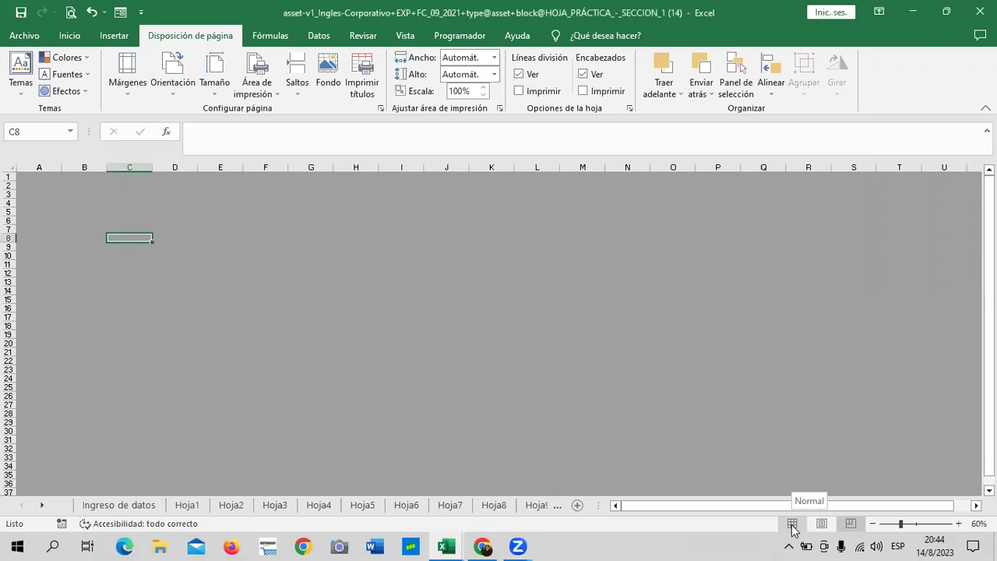
pyautogui.click(792, 528)
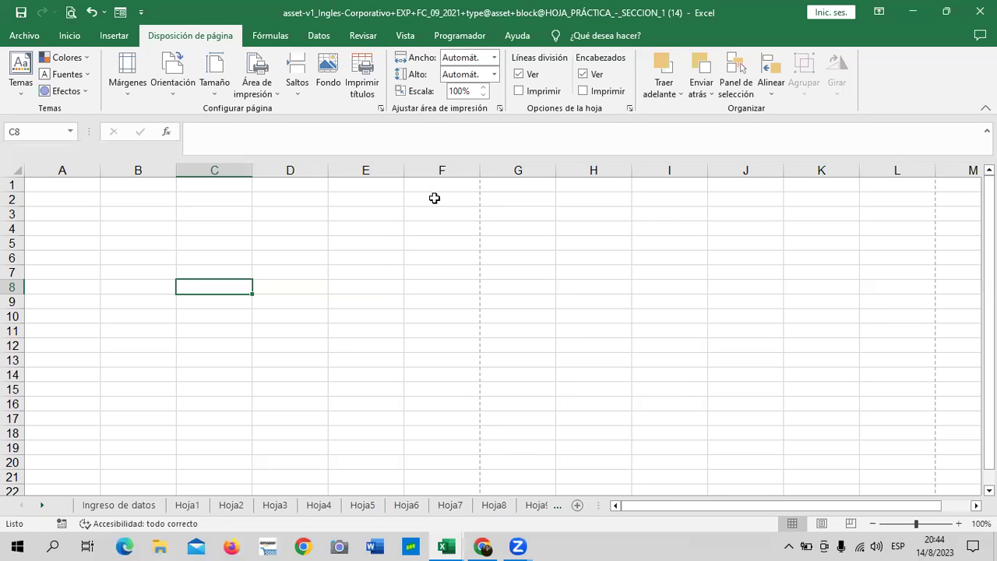
pyautogui.scroll(-4, 474, 373)
pyautogui.scroll(-4, 474, 373)
pyautogui.scroll(-5, 473, 373)
pyautogui.scroll(1, 472, 371)
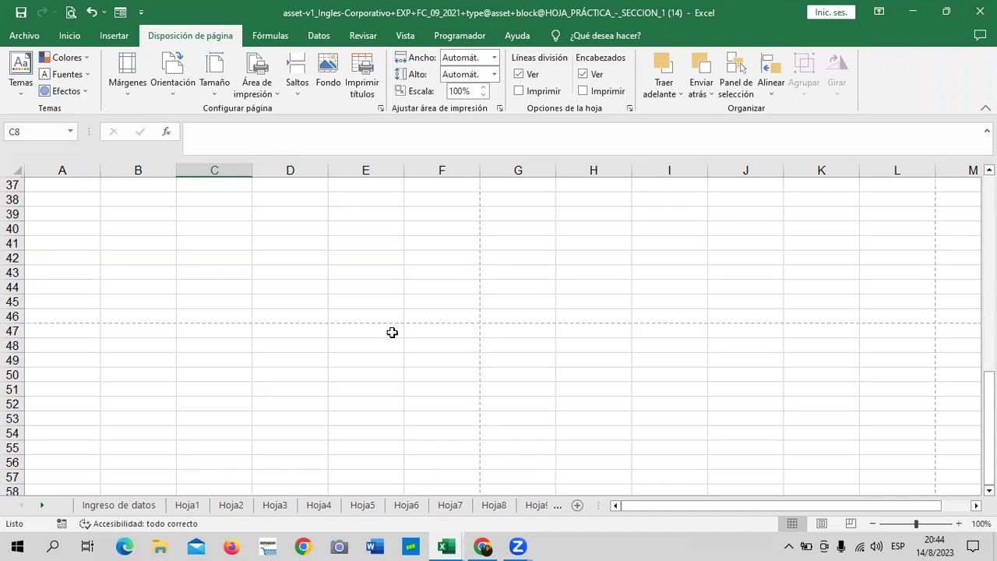
pyautogui.scroll(5, 422, 342)
pyautogui.scroll(4, 423, 345)
pyautogui.scroll(3, 424, 345)
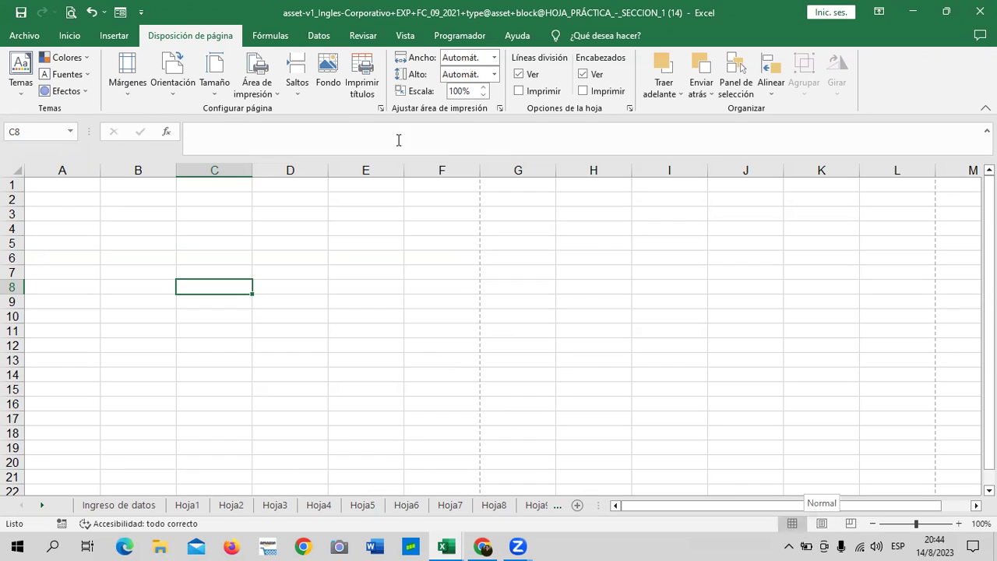
# Set Carta paper size and Estrecho narrow margins, then scroll to check the new page boundary.
pyautogui.click(214, 92)
pyautogui.click(217, 115)
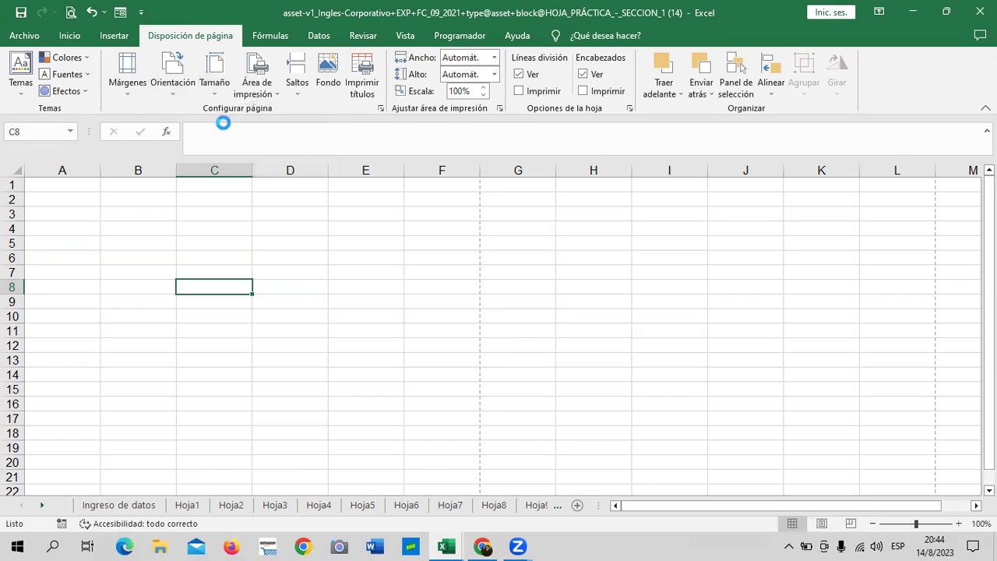
pyautogui.click(172, 87)
pyautogui.click(119, 94)
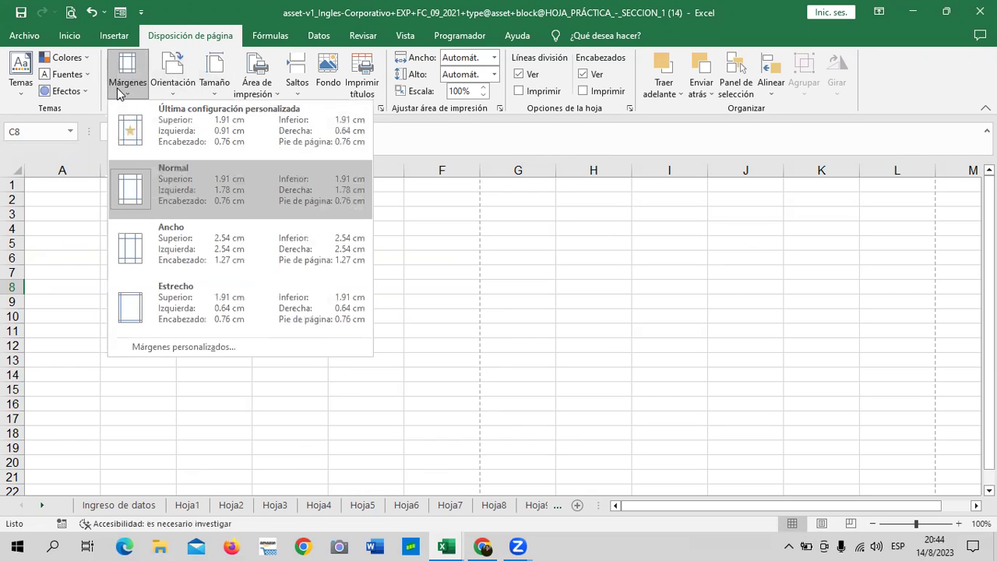
pyautogui.click(166, 321)
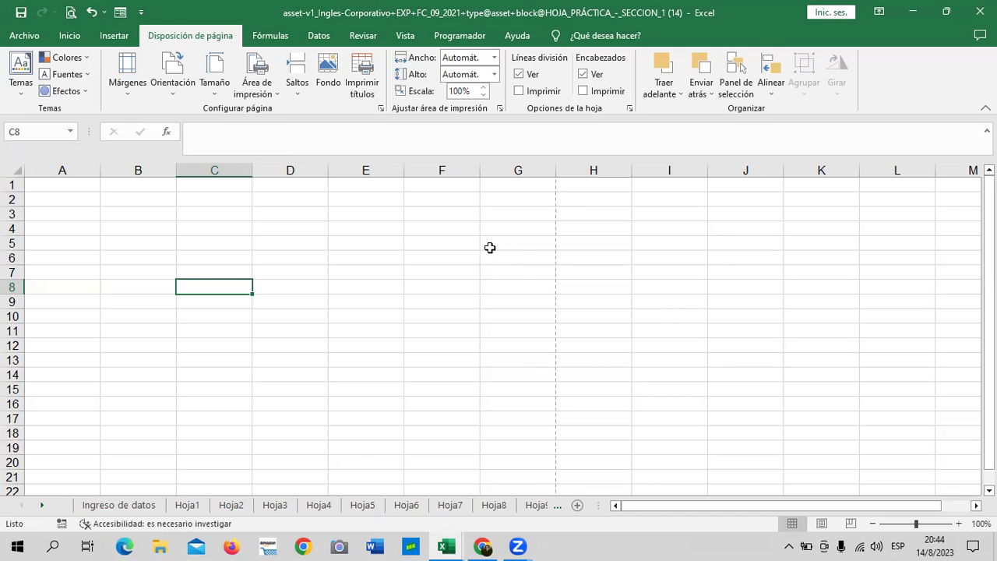
pyautogui.scroll(-1, 488, 248)
pyautogui.scroll(-3, 483, 249)
pyautogui.scroll(-9, 477, 251)
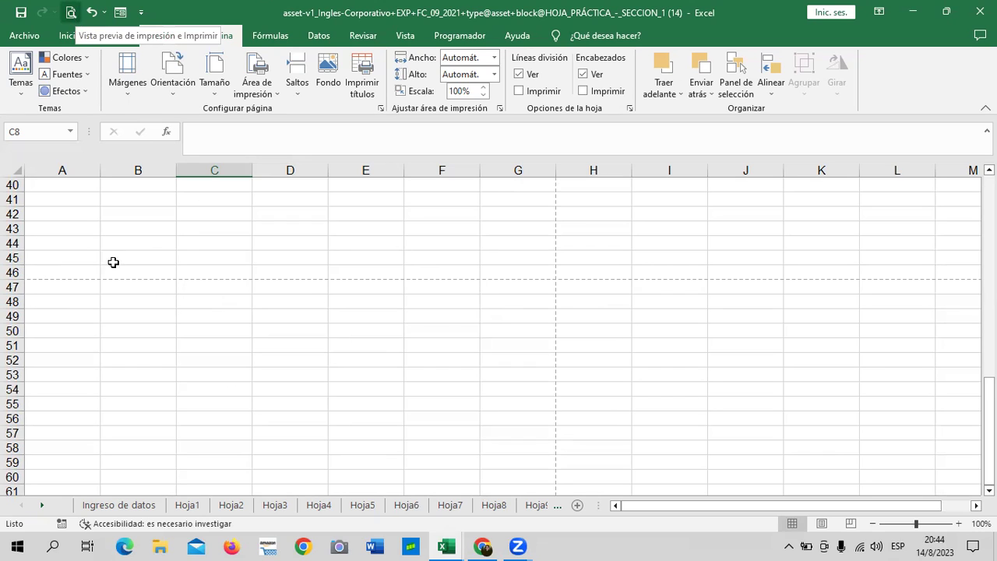
pyautogui.scroll(5, 298, 402)
# Enter 'Hola' in cell D24 and view the sheet's single-page Carta print preview.
pyautogui.scroll(2, 293, 394)
pyautogui.scroll(1, 294, 394)
pyautogui.click(257, 301)
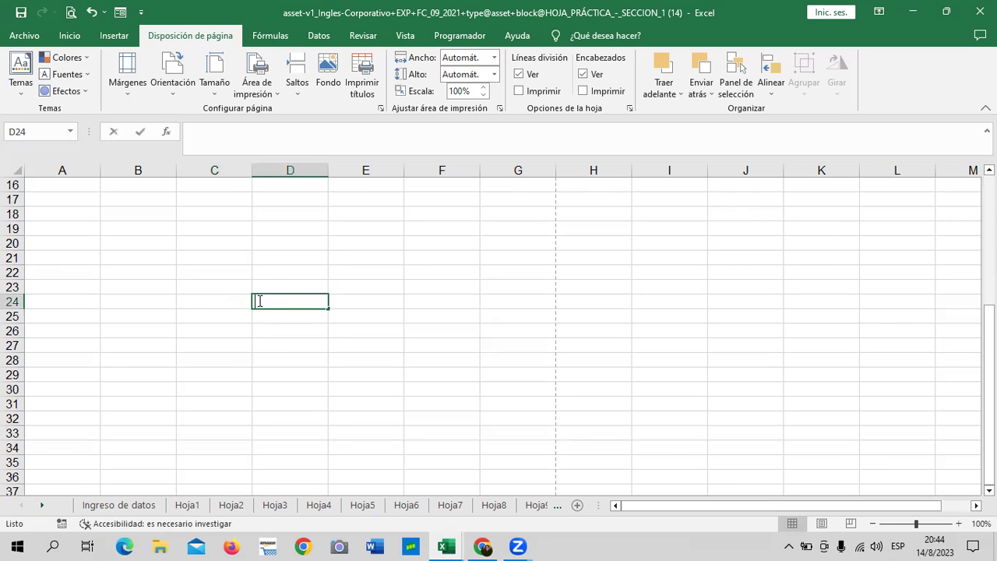
pyautogui.write('Hola')
pyautogui.press('Return')
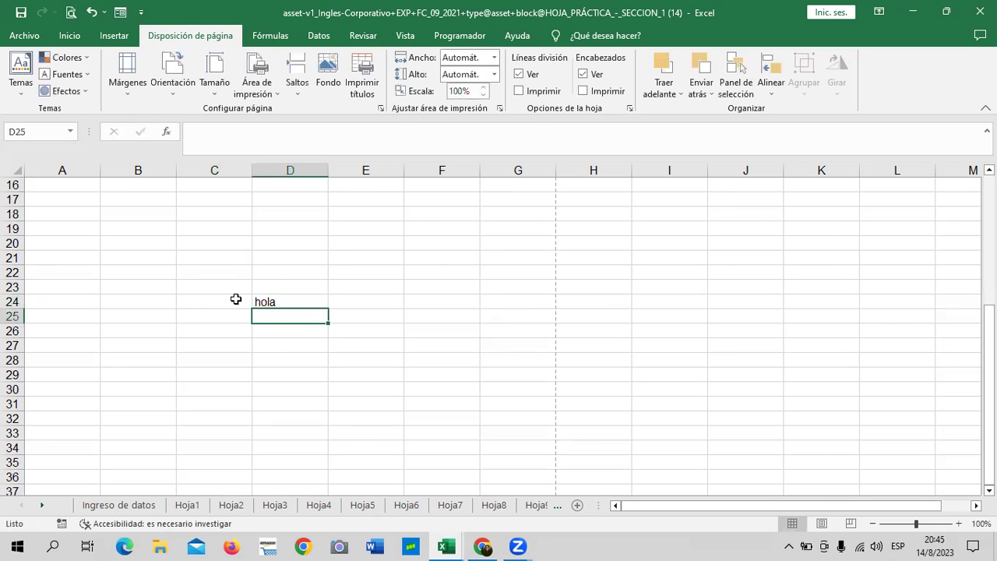
pyautogui.click(70, 13)
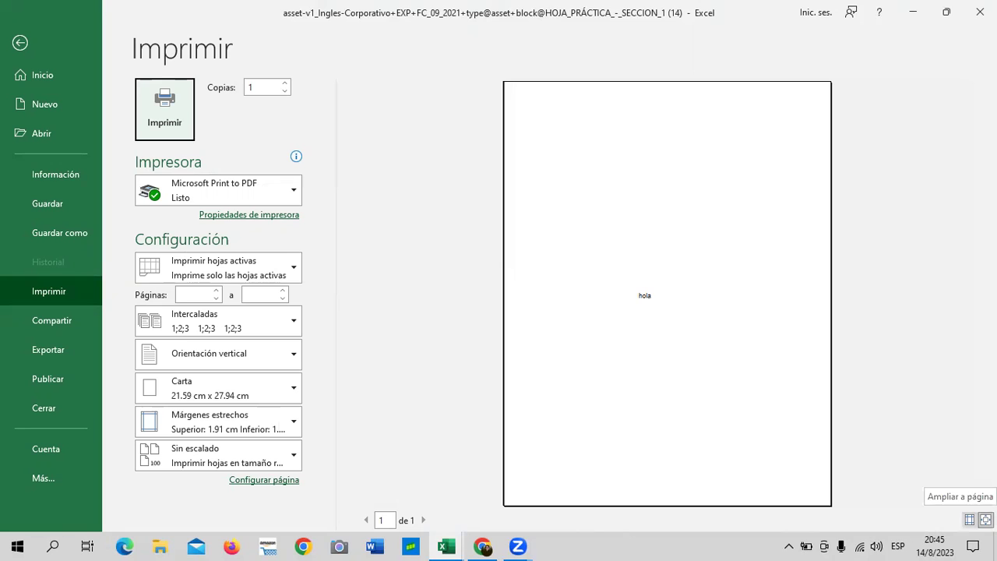
# Display the margin guides on the print preview, then go back to the worksheet.
pyautogui.click(969, 519)
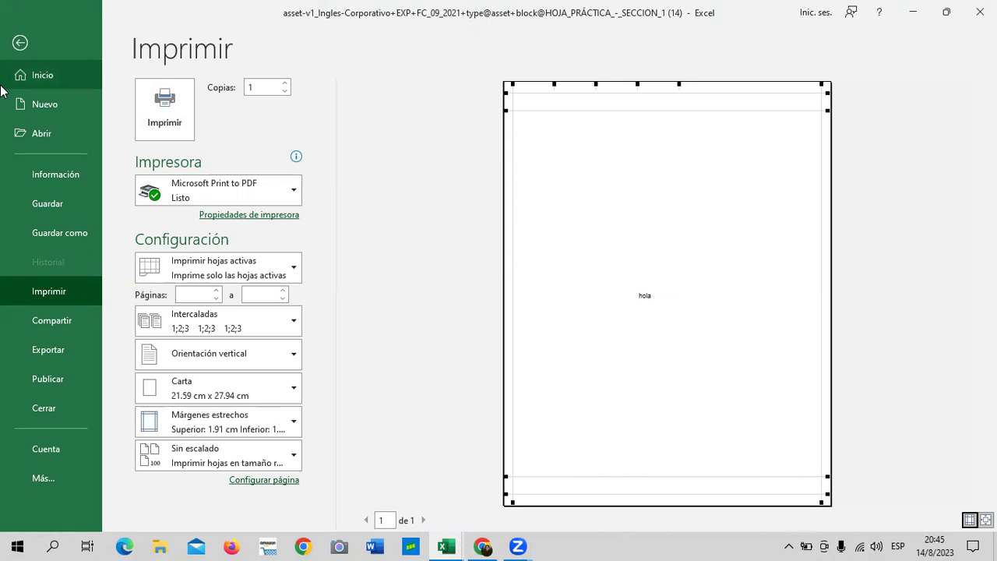
pyautogui.click(46, 48)
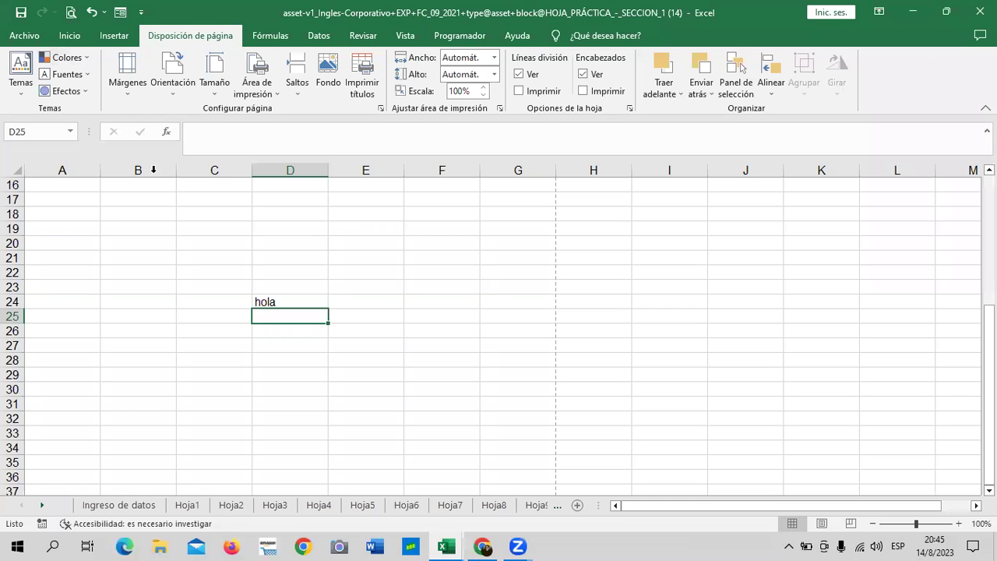
pyautogui.scroll(-5, 449, 398)
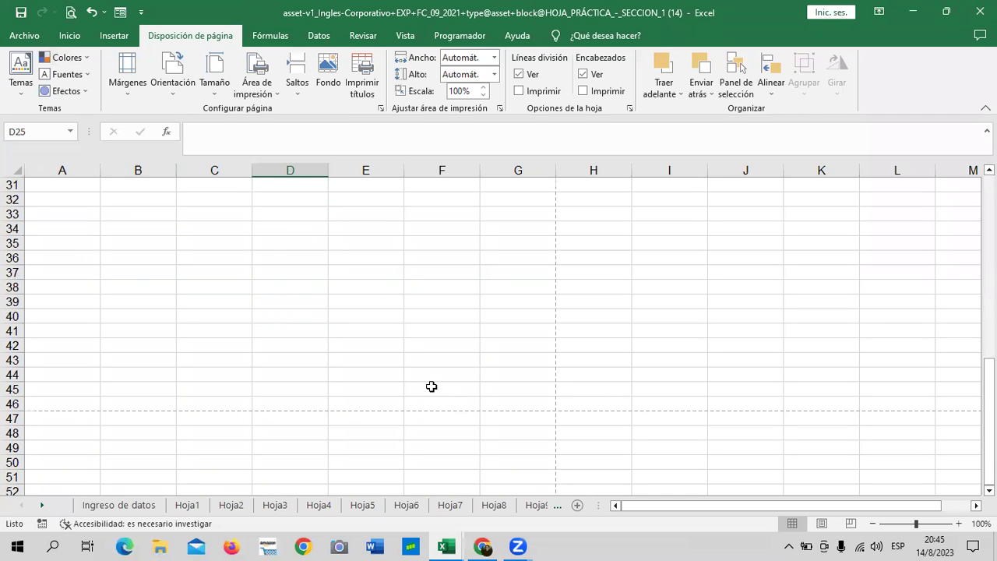
pyautogui.scroll(9, 430, 385)
pyautogui.scroll(-3, 432, 387)
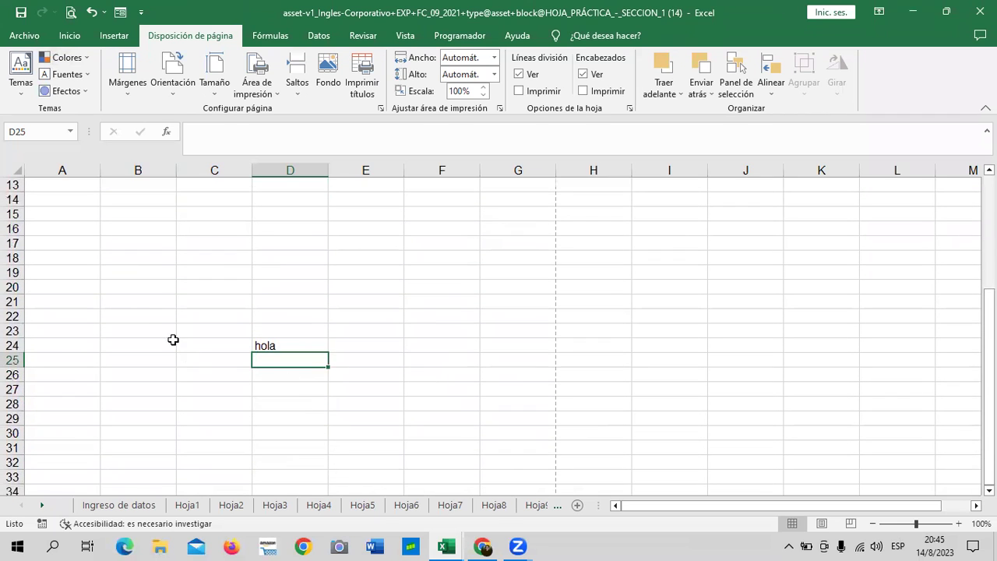
pyautogui.click(122, 270)
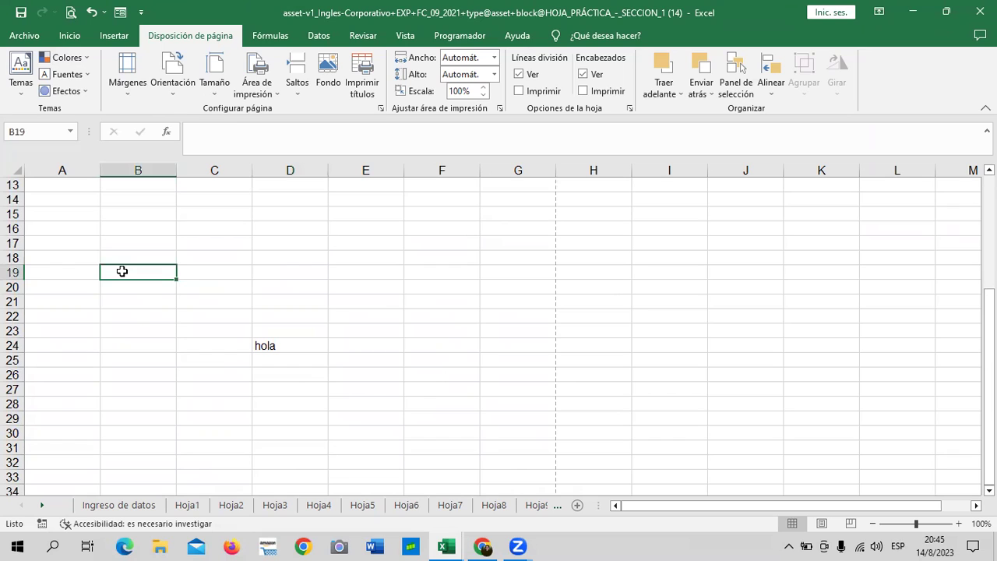
pyautogui.click(173, 89)
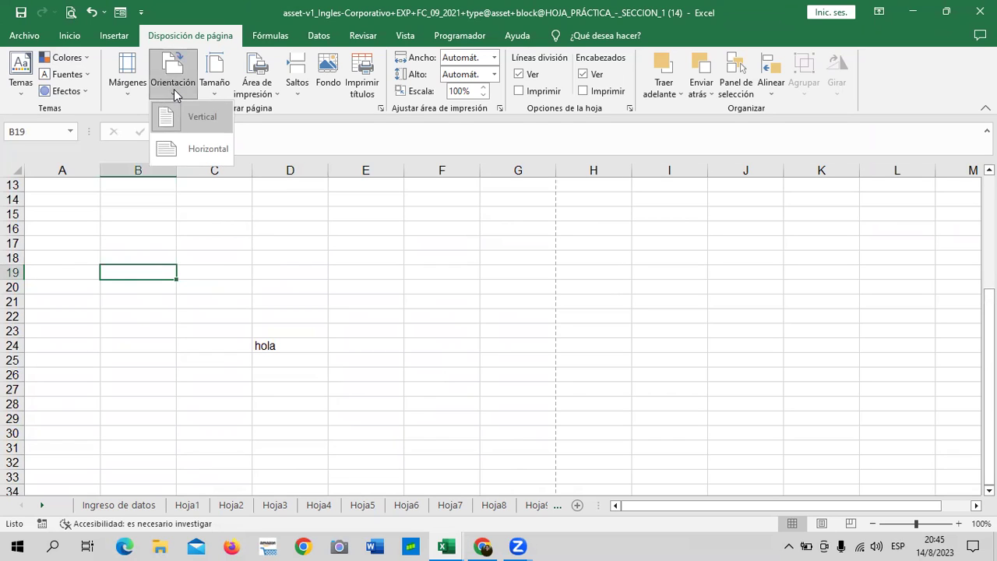
pyautogui.click(186, 150)
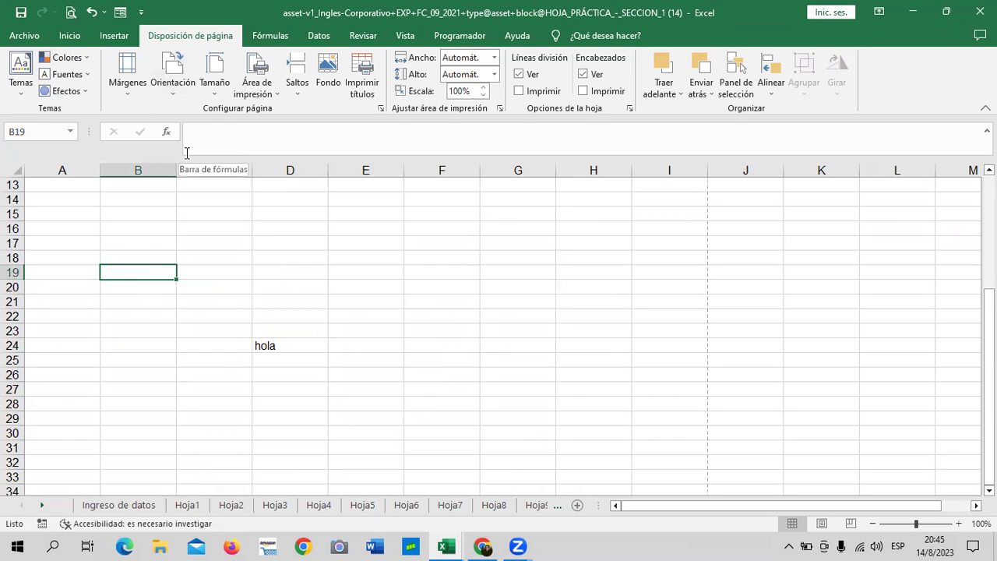
pyautogui.click(457, 168)
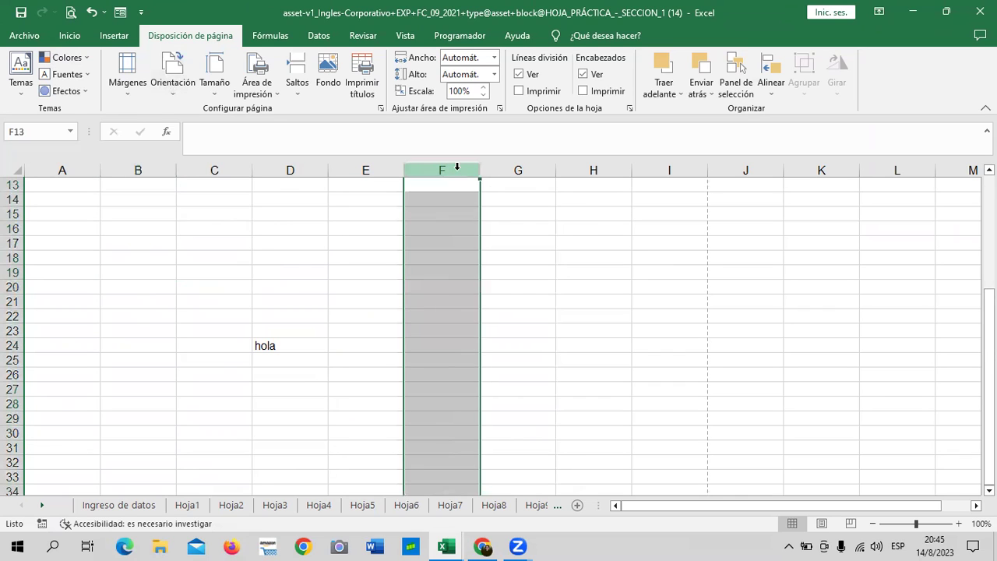
pyautogui.click(689, 169)
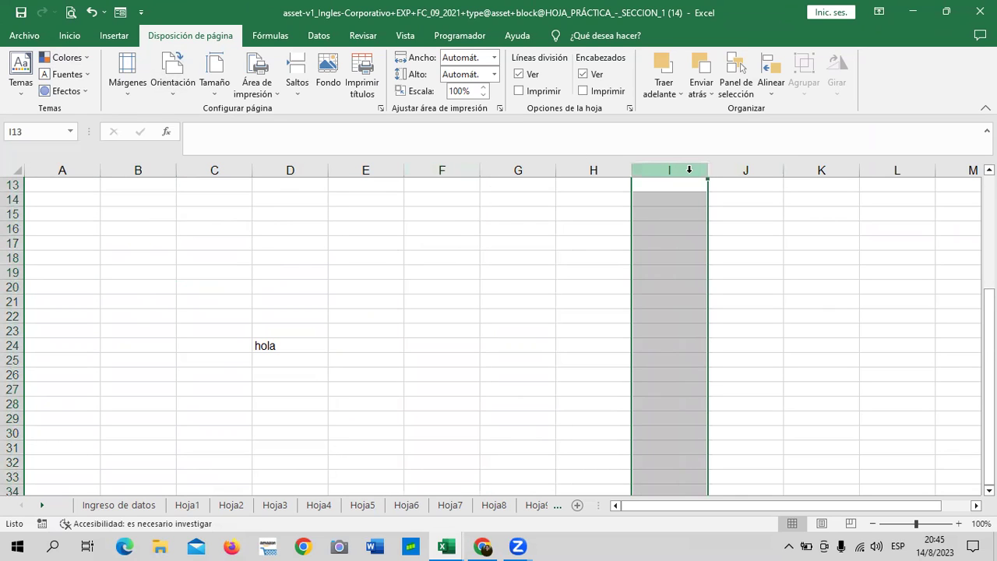
pyautogui.scroll(-1, 608, 292)
pyautogui.scroll(-4, 606, 293)
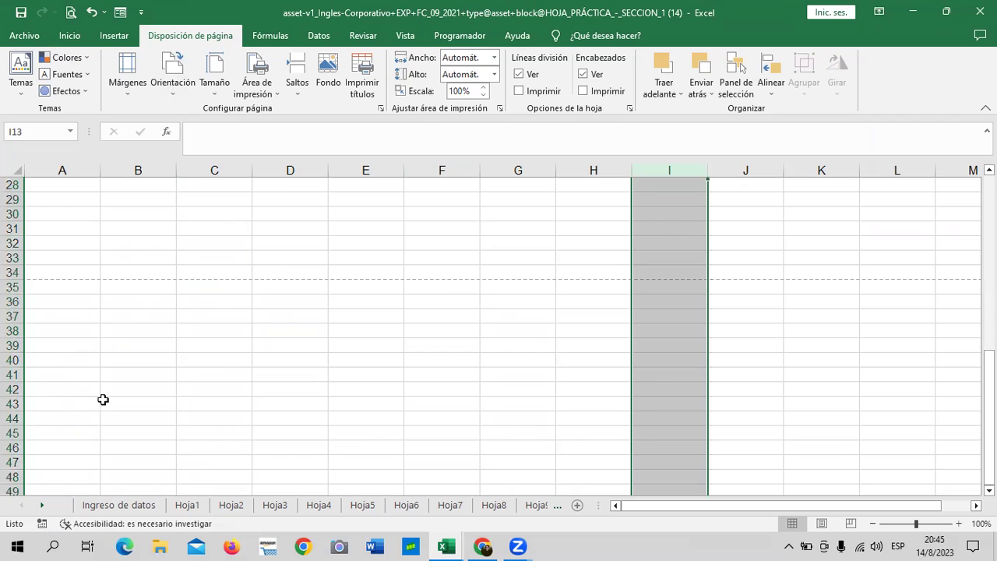
pyautogui.click(28, 272)
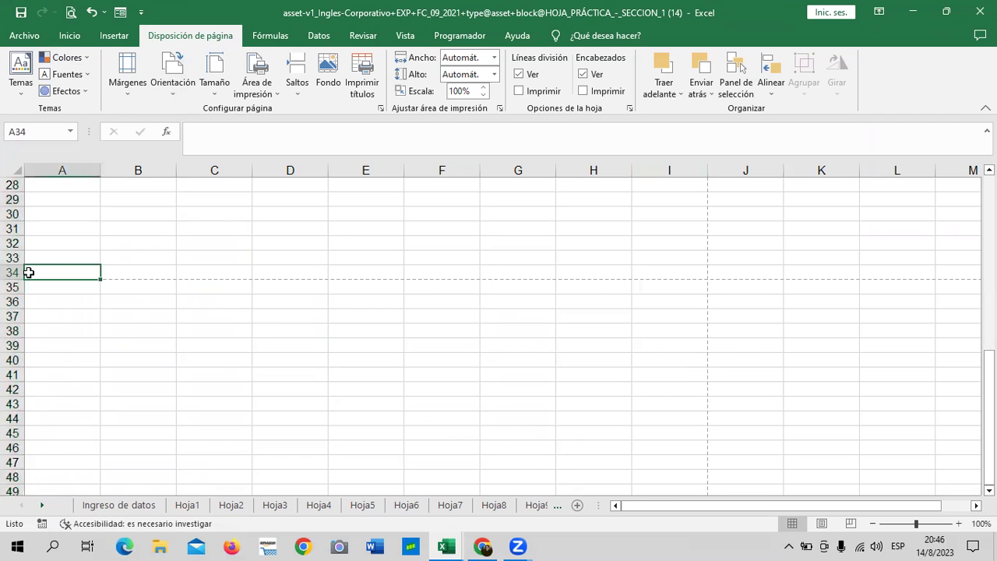
pyautogui.scroll(1, 86, 290)
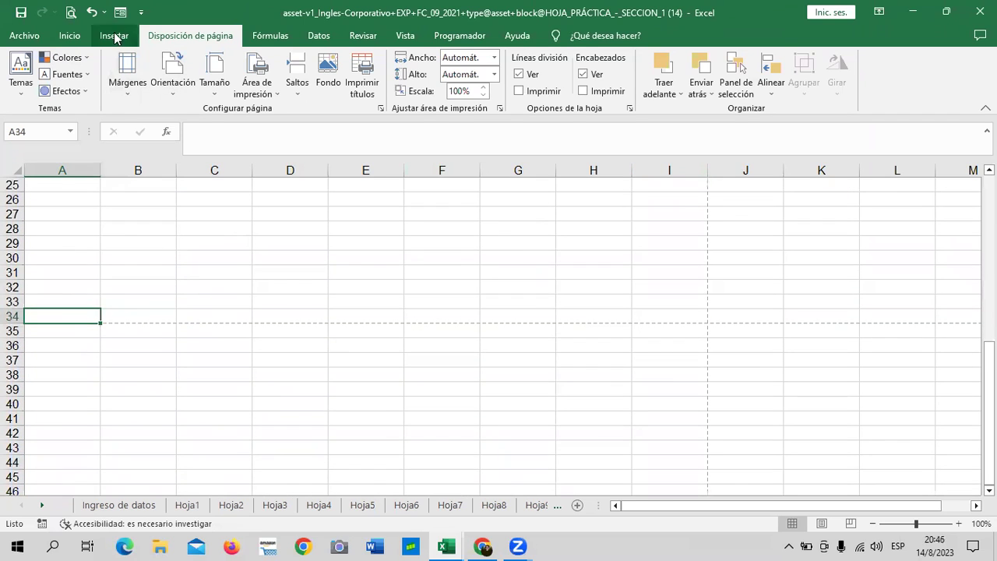
# Check the landscape print preview with 'hola', then return to Inicio at the top of the sheet.
pyautogui.click(71, 12)
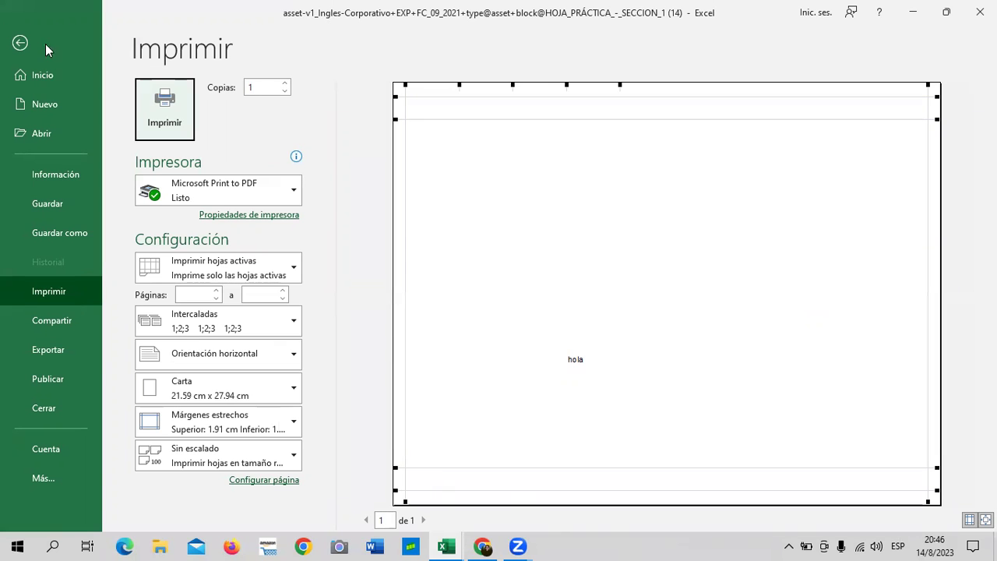
pyautogui.click(22, 43)
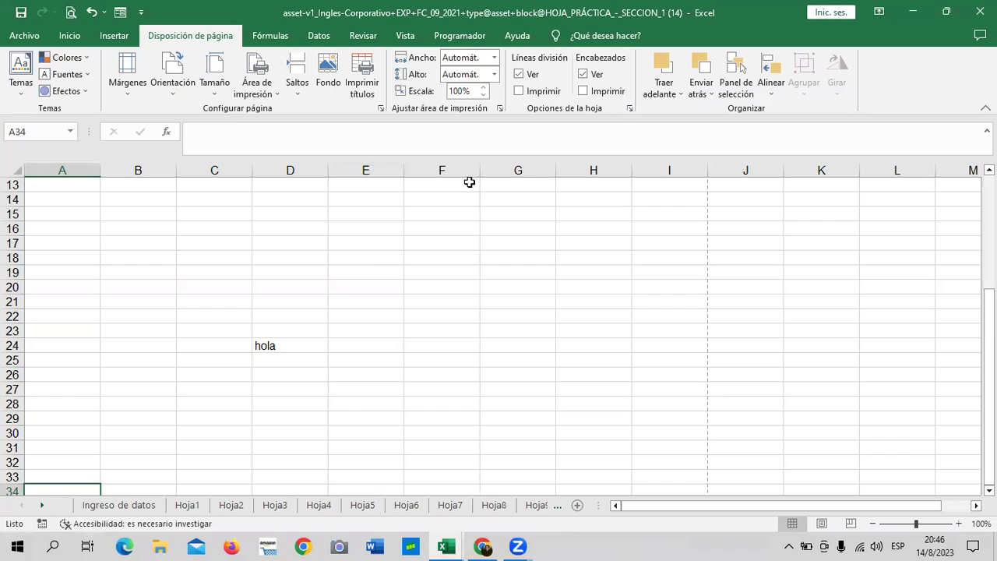
pyautogui.click(73, 37)
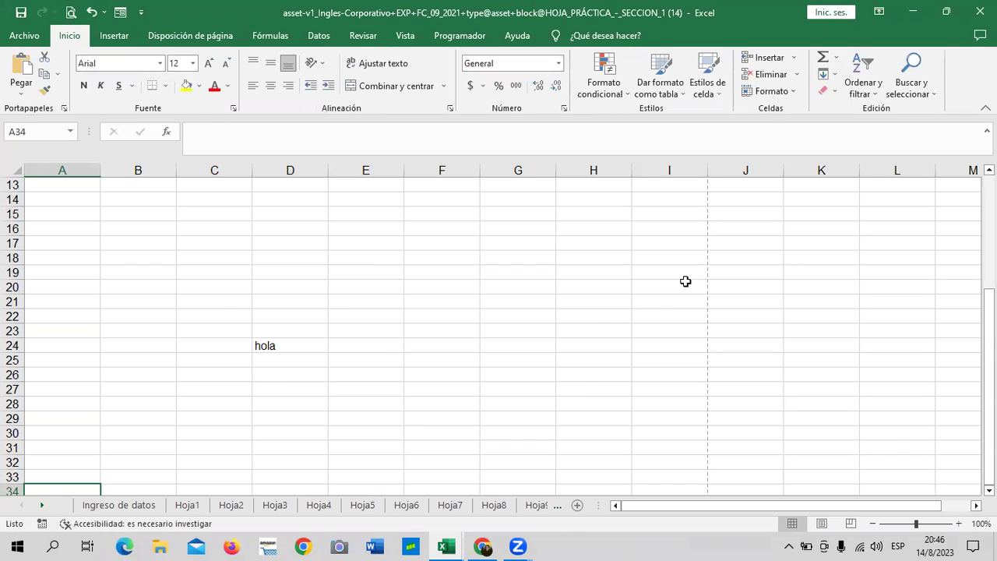
pyautogui.scroll(2, 601, 322)
pyautogui.scroll(2, 600, 322)
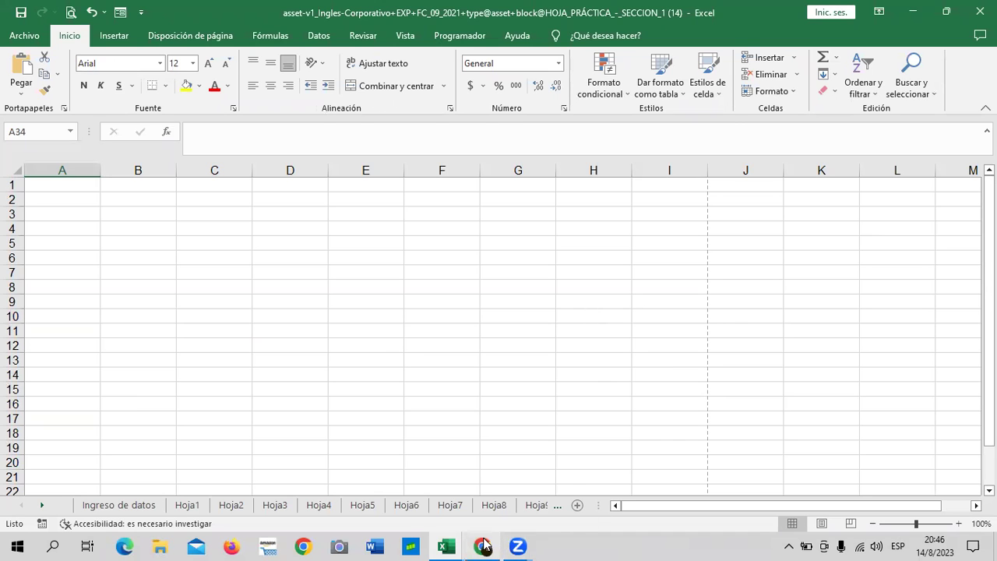
# Switch to the course page in Chrome, play the lesson video and raise the volume twice.
pyautogui.moveTo(483, 546)
pyautogui.click(483, 478)
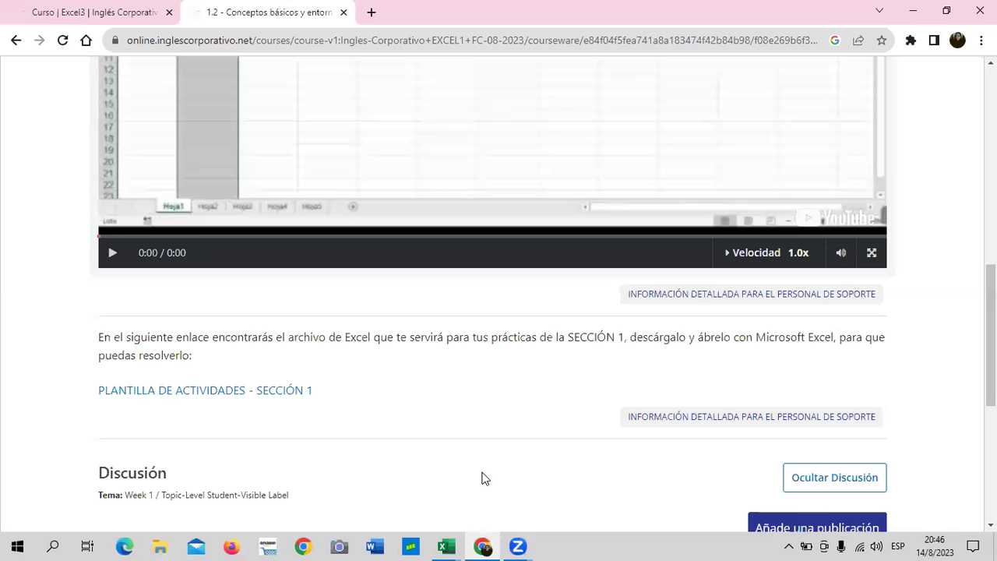
pyautogui.scroll(2, 508, 371)
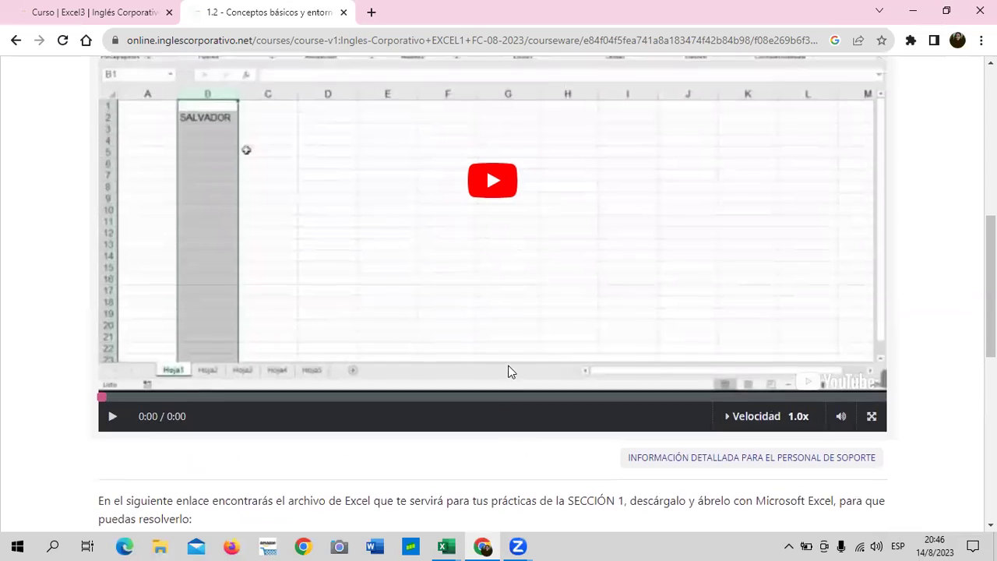
pyautogui.scroll(2, 508, 366)
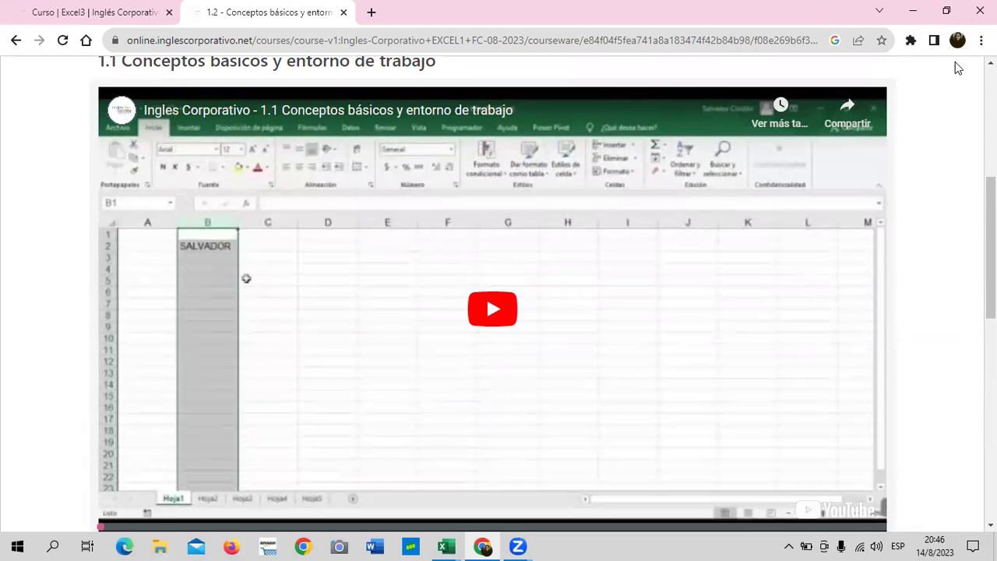
pyautogui.click(495, 312)
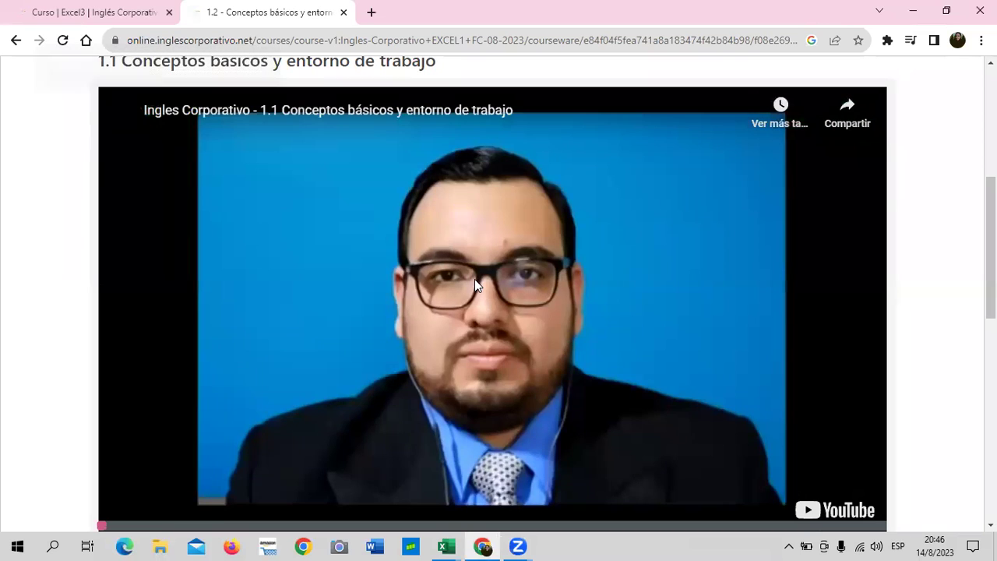
pyautogui.press('XF86AudioRaiseVolume')
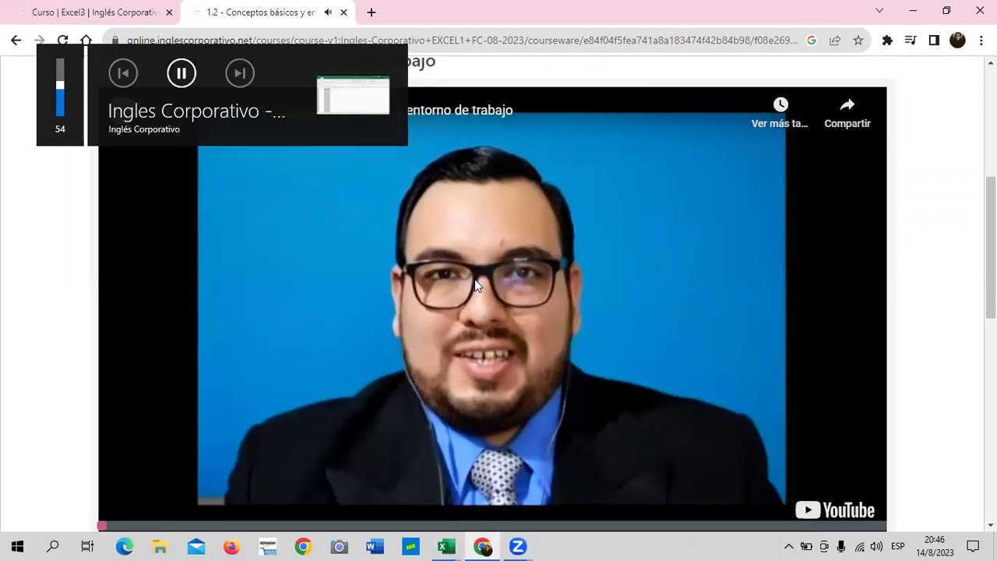
pyautogui.press('XF86AudioRaiseVolume')
pyautogui.press('XF86AudioRaiseVolume')
pyautogui.press('XF86AudioRaiseVolume')
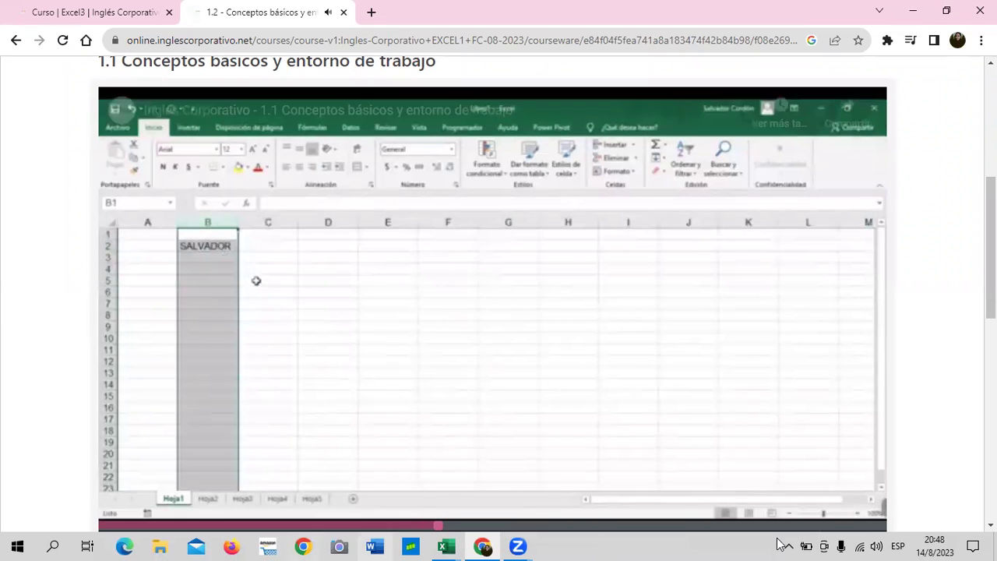
# Let the lesson video play until the suggested-videos grid appears.
pyautogui.moveTo(807, 543)
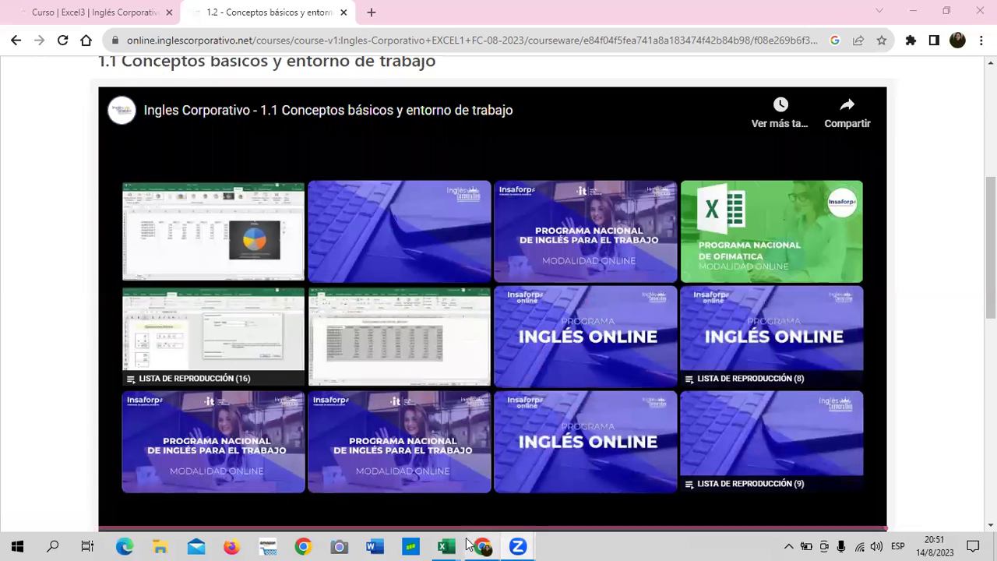
# Switch back to the HOJA_PRÁCTICA_-_SECCION_1 Excel window from the taskbar.
pyautogui.moveTo(450, 543)
pyautogui.click(630, 500)
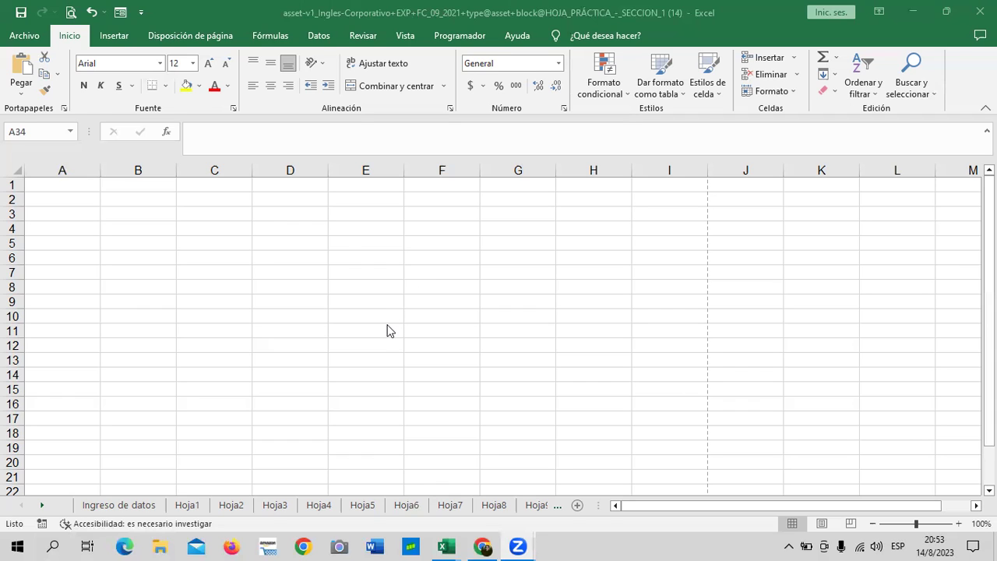
# Delete 'hola' from cell D24 and scroll back to the top of the sheet.
pyautogui.scroll(-6, 390, 330)
pyautogui.scroll(6, 387, 333)
pyautogui.scroll(-1, 384, 328)
pyautogui.scroll(-3, 382, 328)
pyautogui.click(281, 347)
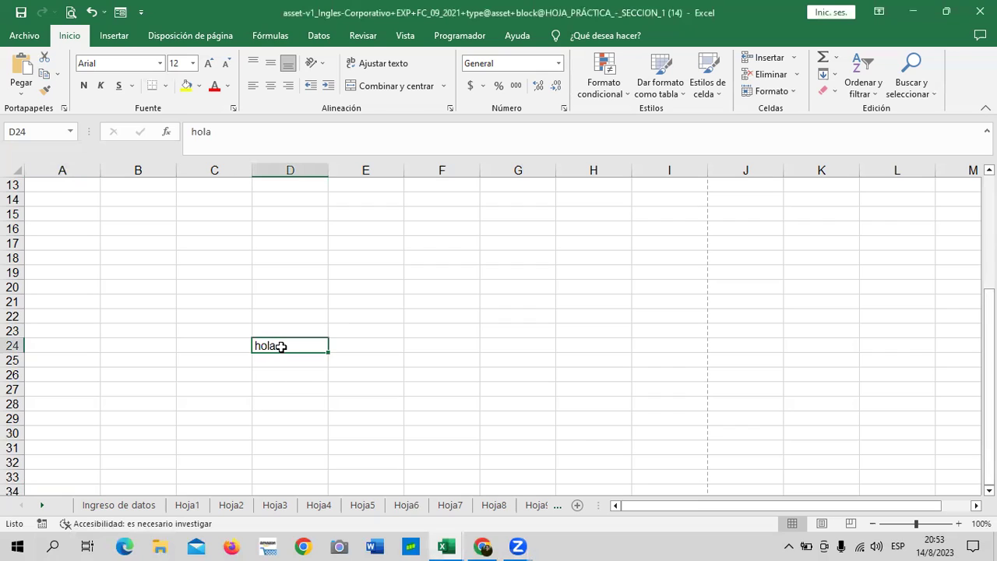
pyautogui.press('Delete')
pyautogui.scroll(4, 285, 347)
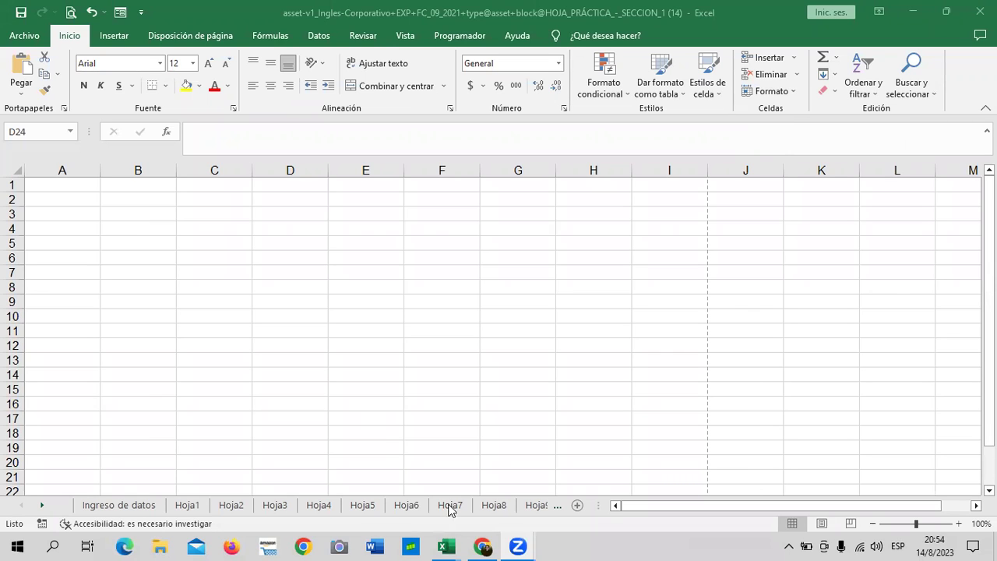
# Back in the course page, open the 1.5 Laboratorio unit and scroll through its 0.0/33.0 quiz.
pyautogui.moveTo(484, 545)
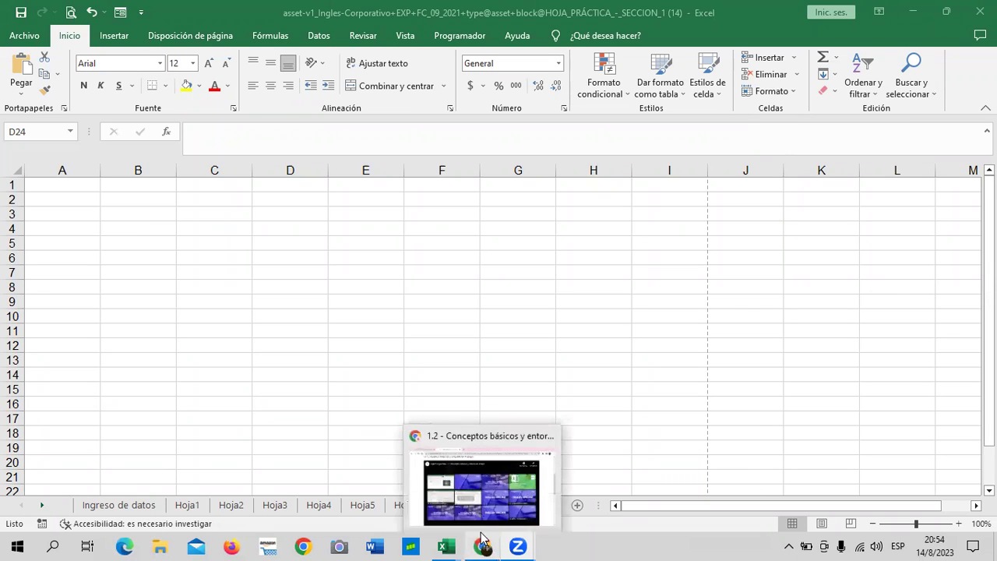
pyautogui.click(473, 491)
pyautogui.scroll(5, 433, 315)
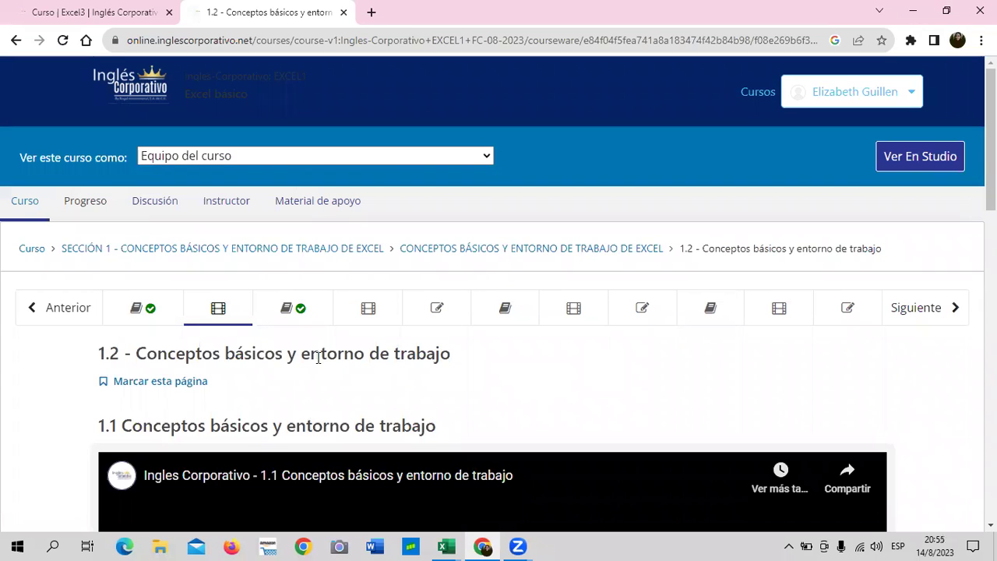
pyautogui.click(445, 311)
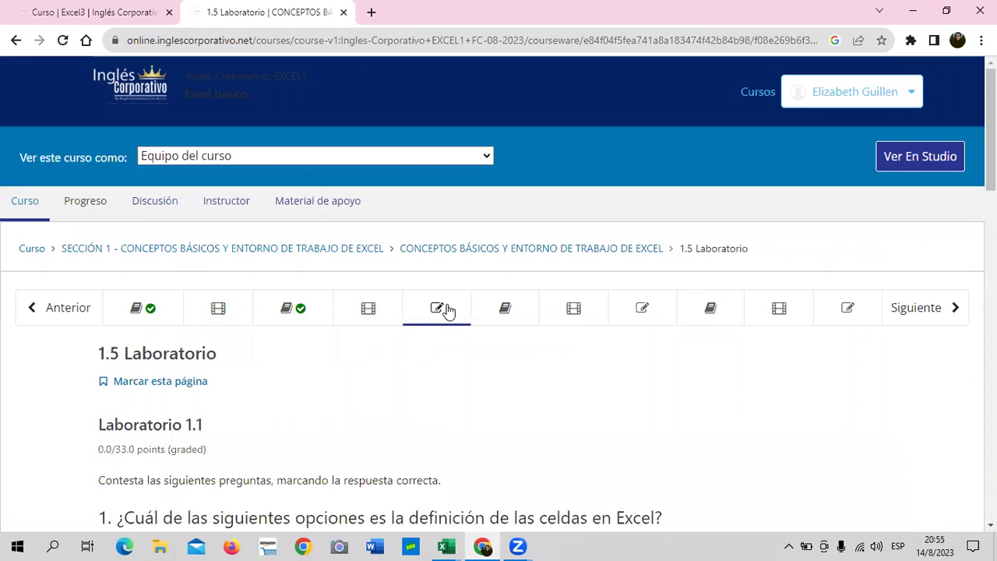
pyautogui.scroll(-3, 449, 312)
pyautogui.scroll(-2, 449, 311)
pyautogui.scroll(-5, 449, 312)
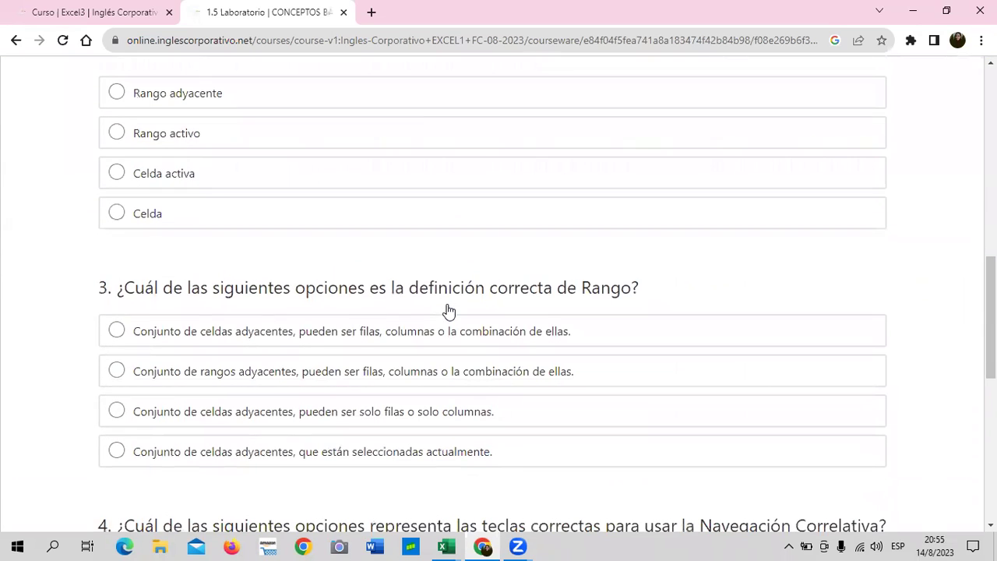
pyautogui.scroll(5, 448, 310)
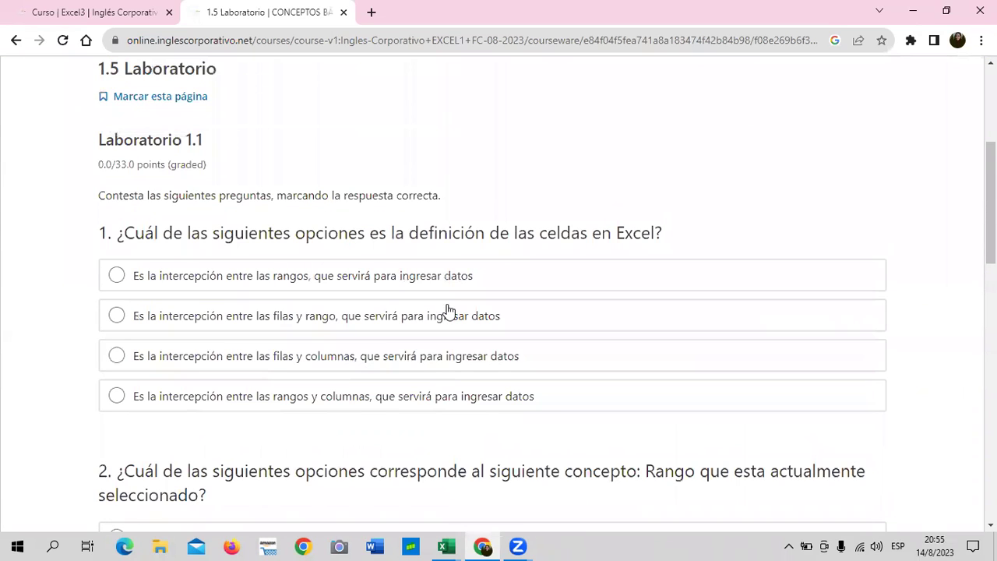
pyautogui.scroll(4, 726, 311)
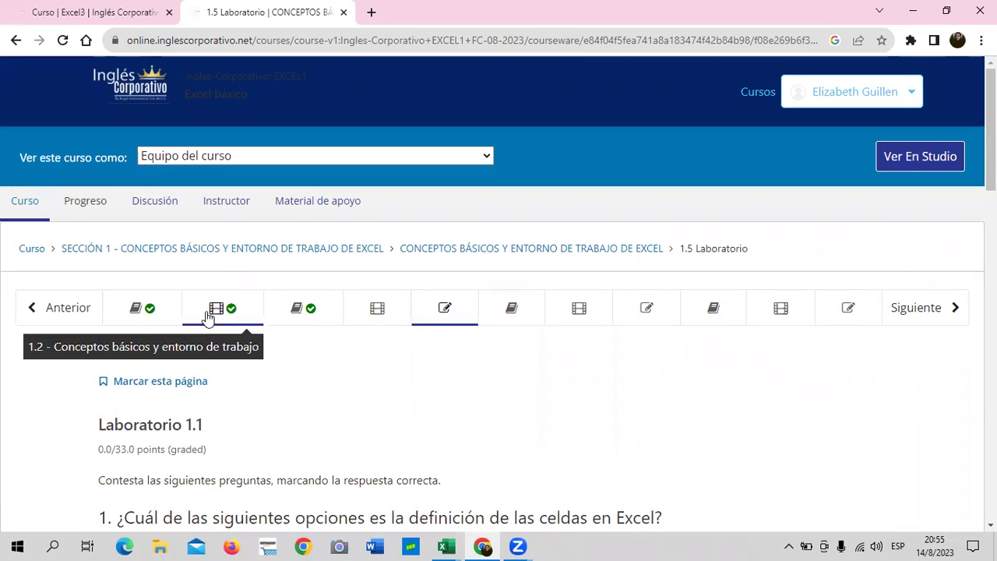
# Open unit 1.4 and scroll down to its 'Navegación en Excel' video and download link.
pyautogui.click(399, 308)
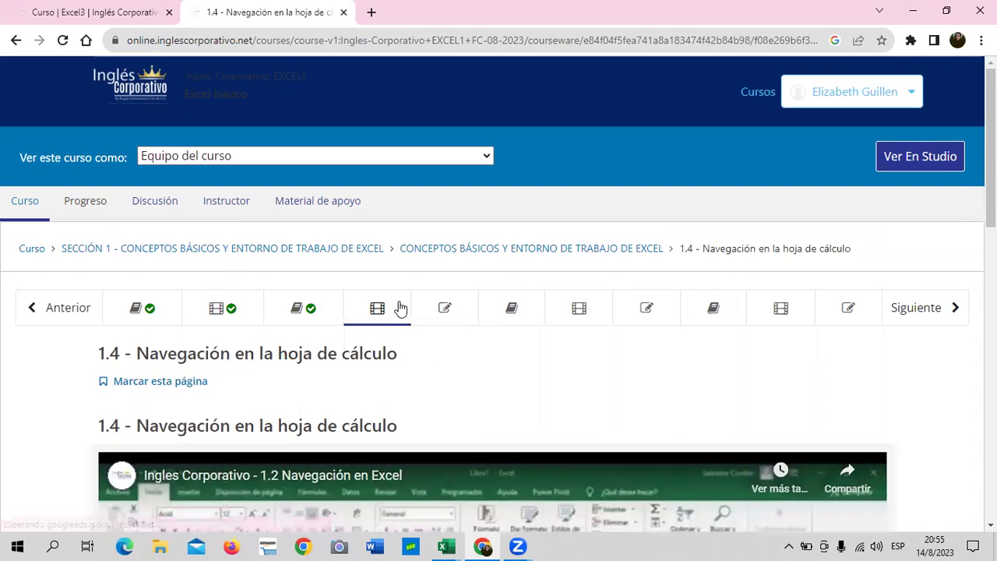
pyautogui.scroll(-3, 399, 306)
pyautogui.scroll(-2, 399, 306)
pyautogui.scroll(-1, 399, 305)
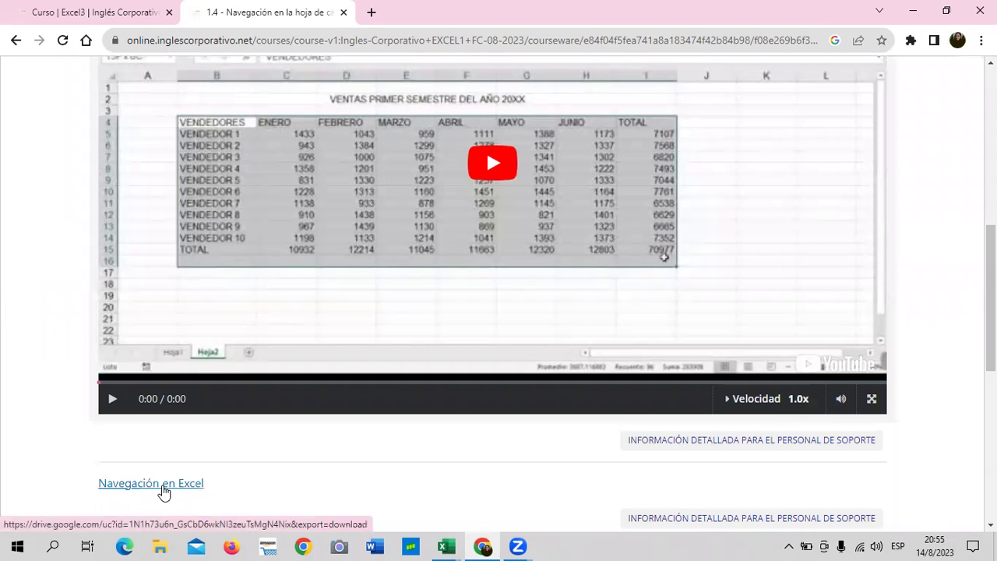
pyautogui.scroll(-1, 162, 492)
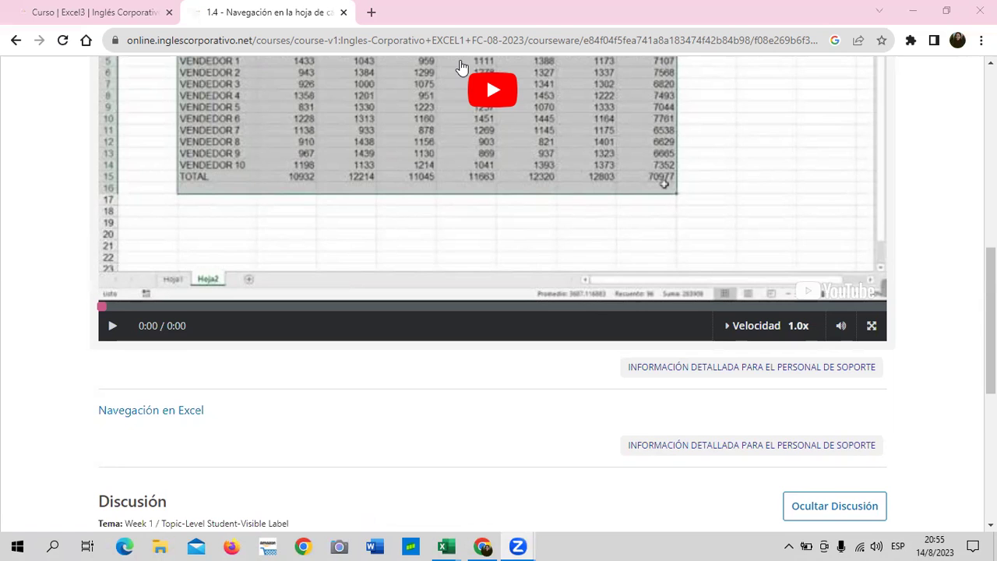
pyautogui.scroll(5, 465, 329)
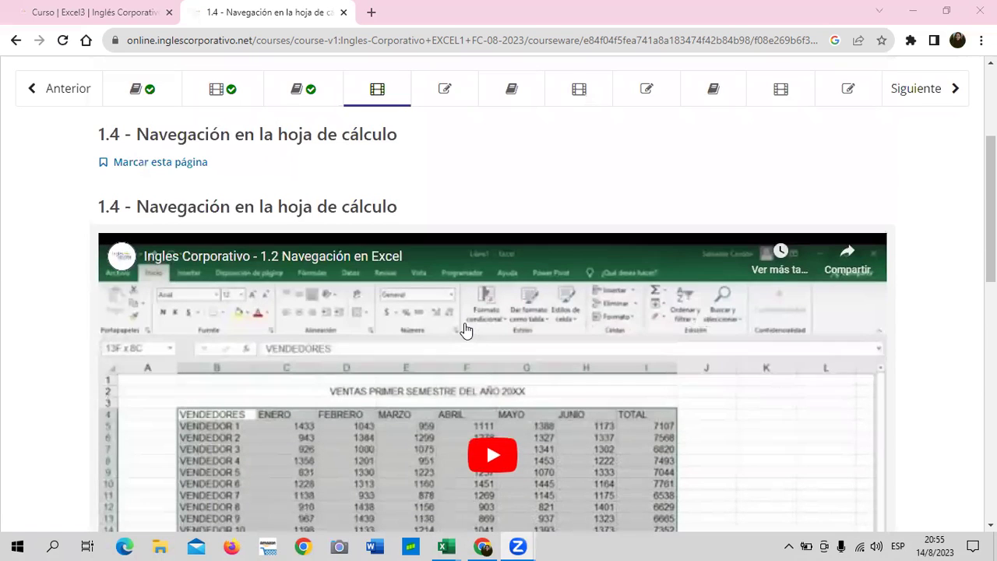
# Open the 1.7 - Formatos propios y personalizados de Excel lesson and scroll through it.
pyautogui.click(562, 98)
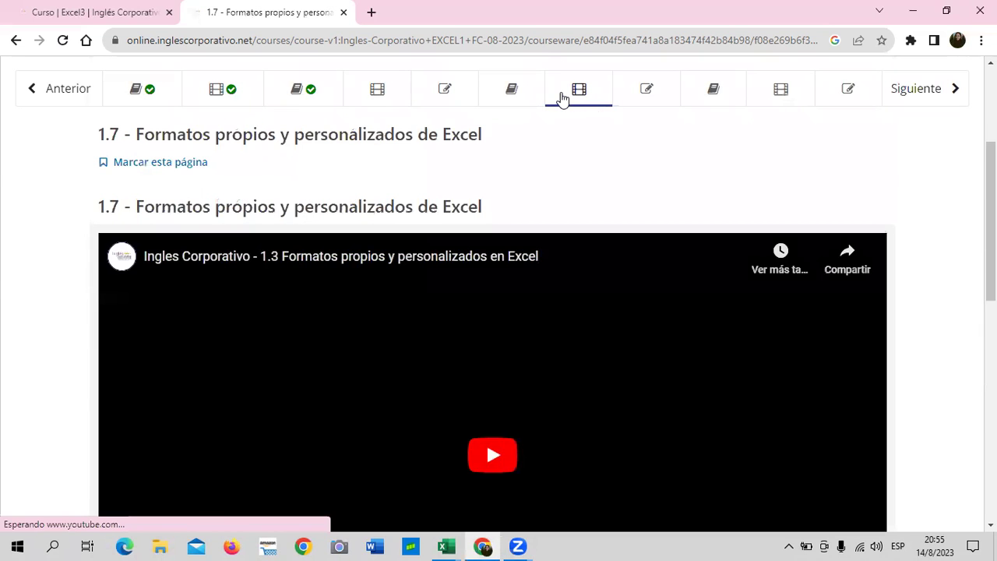
pyautogui.scroll(-1, 545, 174)
pyautogui.scroll(-3, 503, 283)
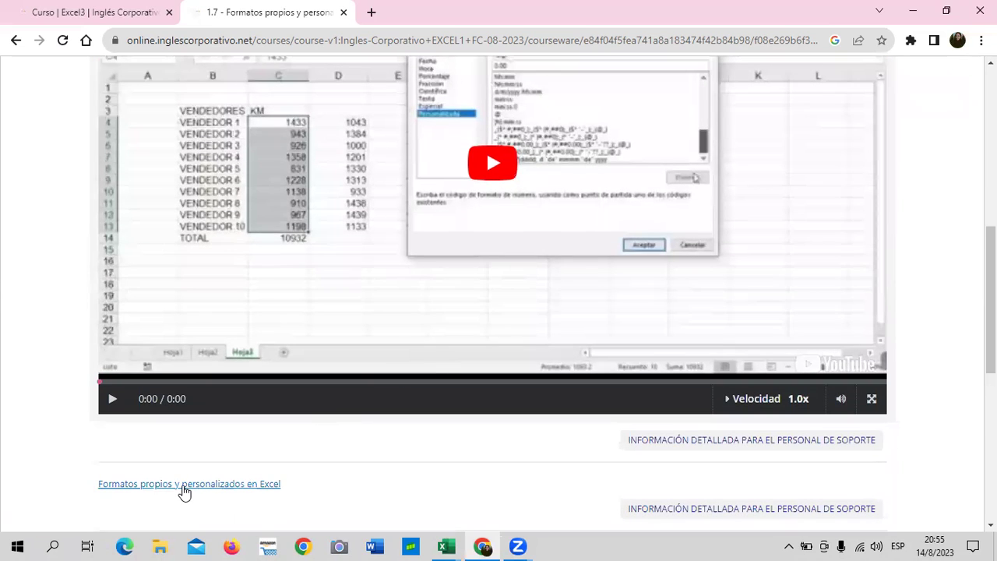
pyautogui.scroll(5, 482, 358)
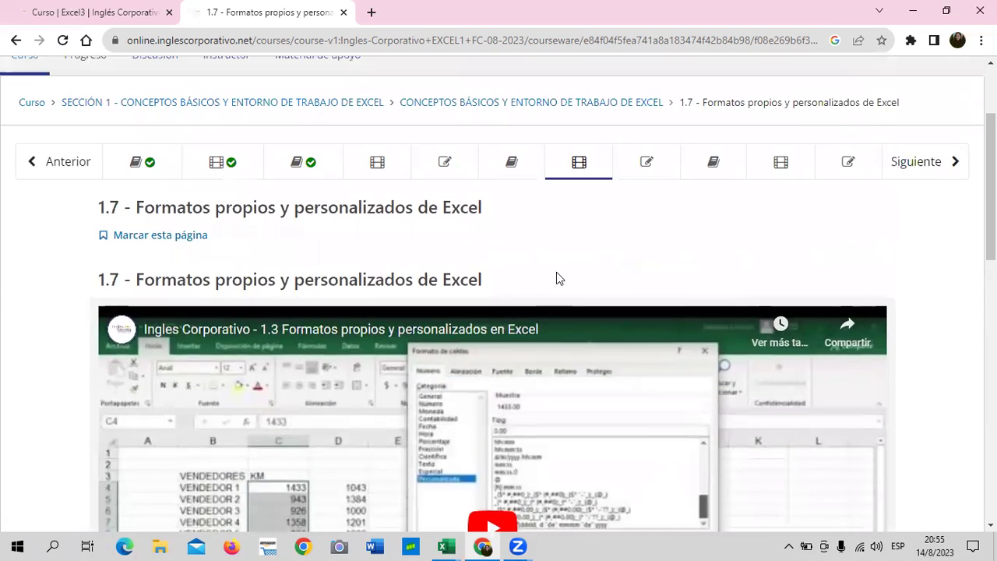
# View the 1.10 - Portapapeles lesson, then go back to the course outline via 'Curso'.
pyautogui.click(760, 175)
pyautogui.scroll(-5, 543, 392)
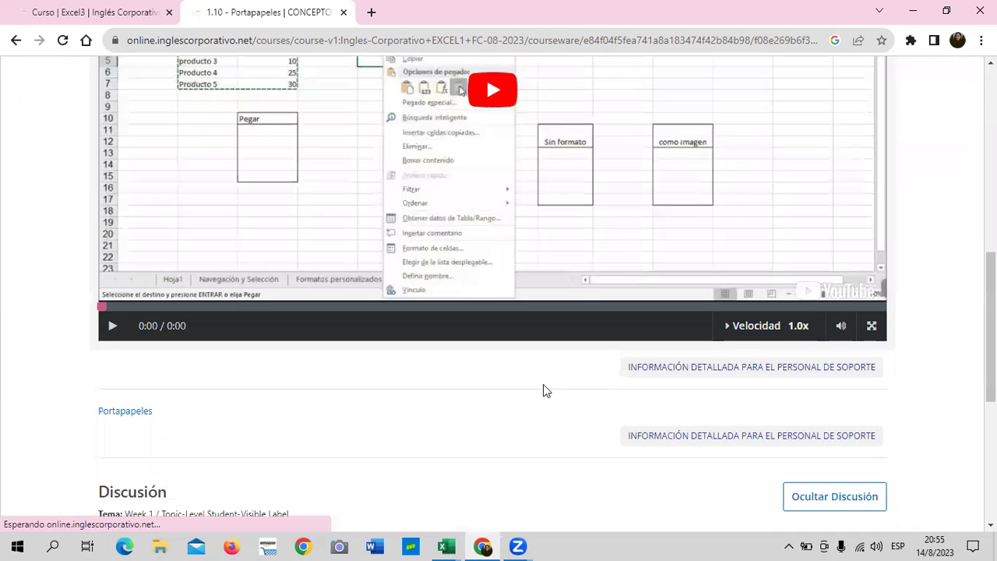
pyautogui.scroll(3, 473, 393)
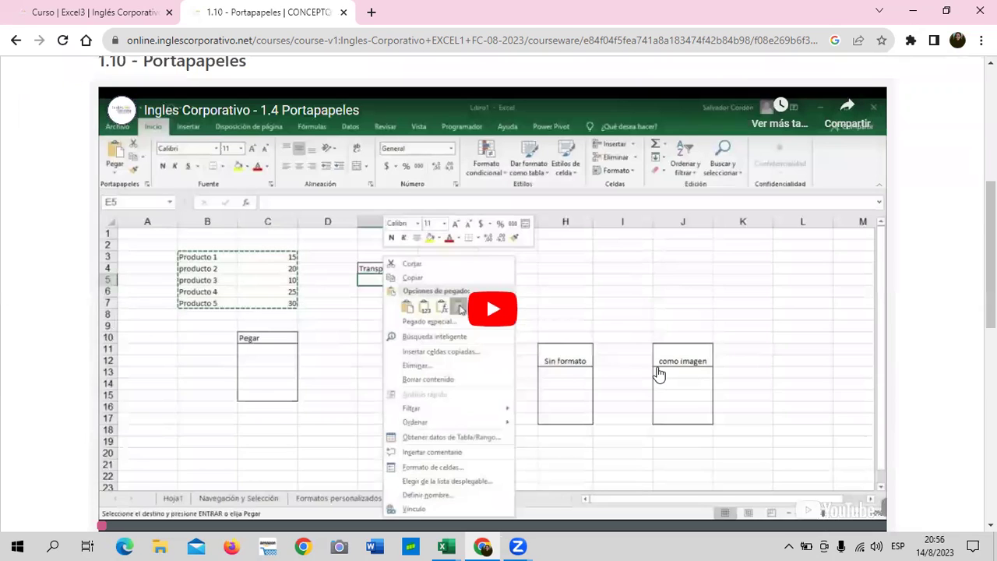
pyautogui.scroll(2, 432, 328)
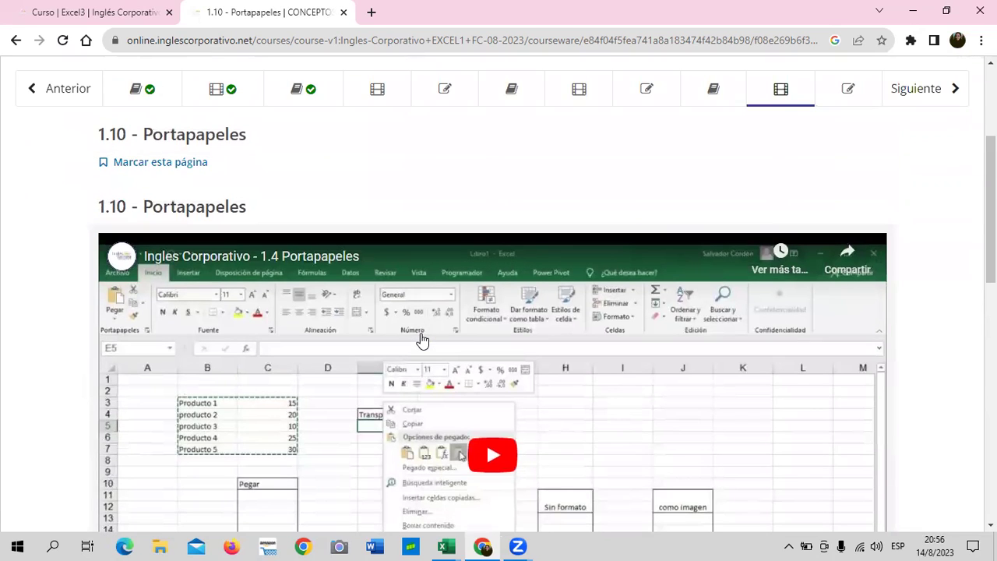
pyautogui.scroll(1, 440, 296)
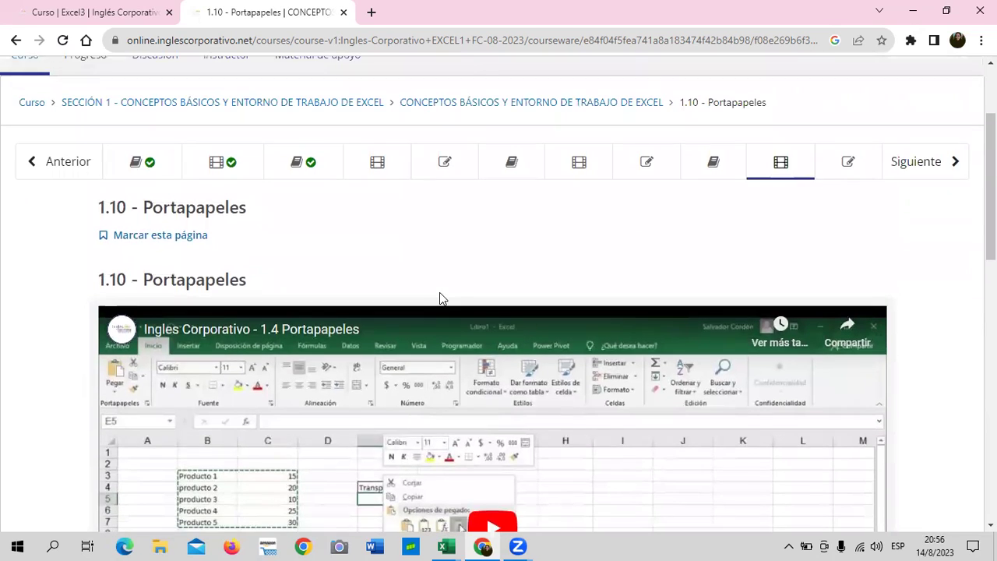
pyautogui.click(33, 104)
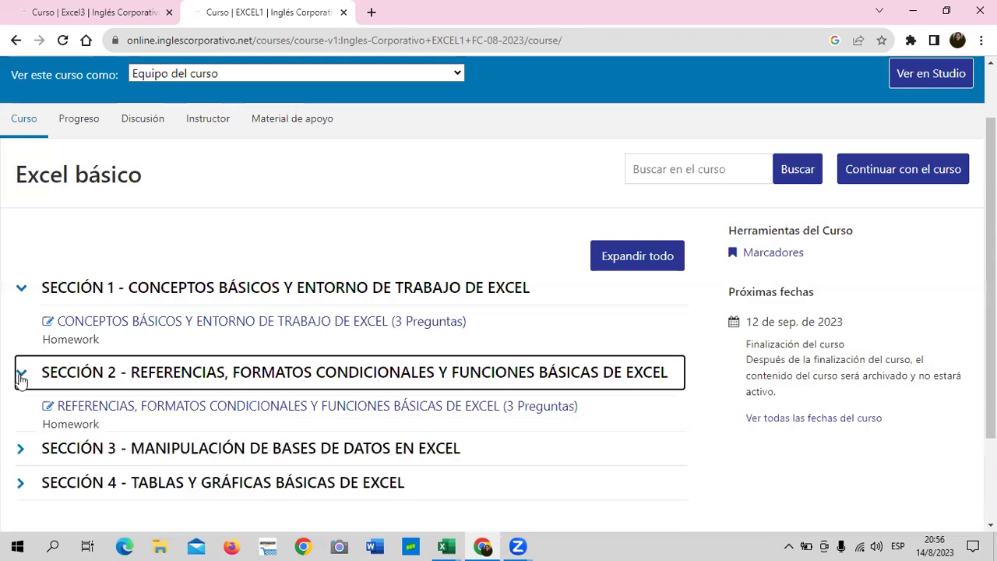
# Enter Sección 2's lessons and scroll through 2.2 Uso de referencias en Excel.
pyautogui.click(172, 411)
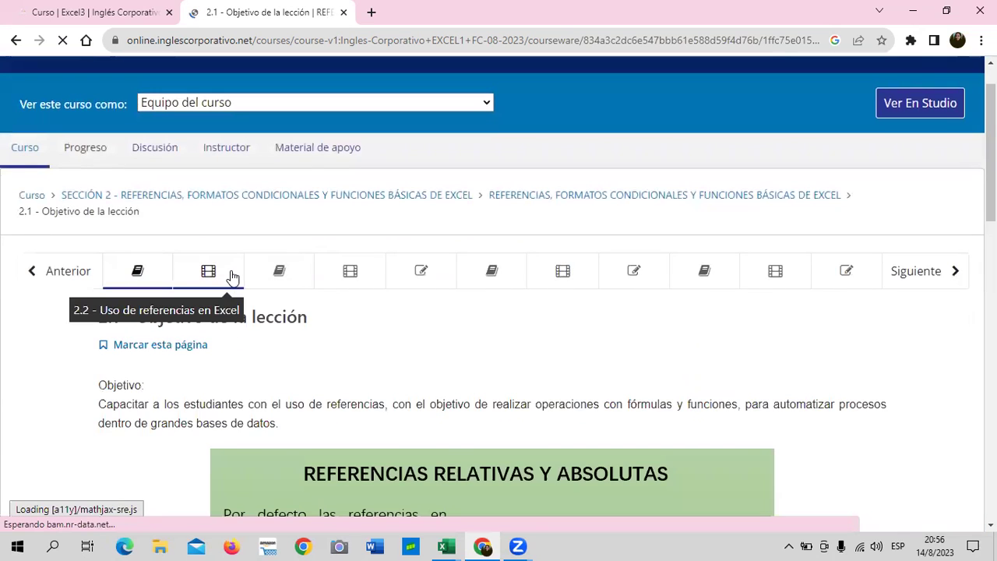
pyautogui.click(230, 277)
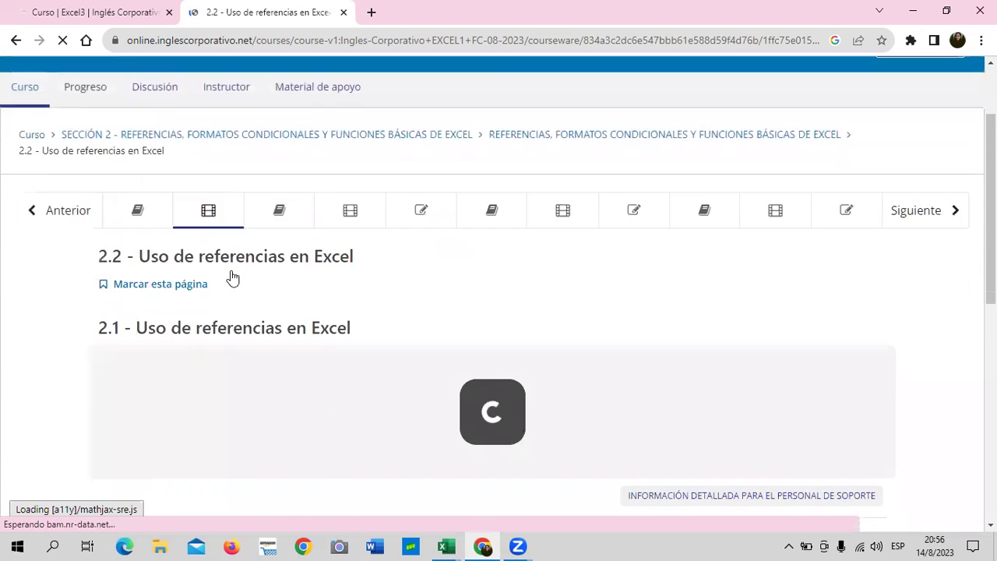
pyautogui.scroll(-4, 231, 277)
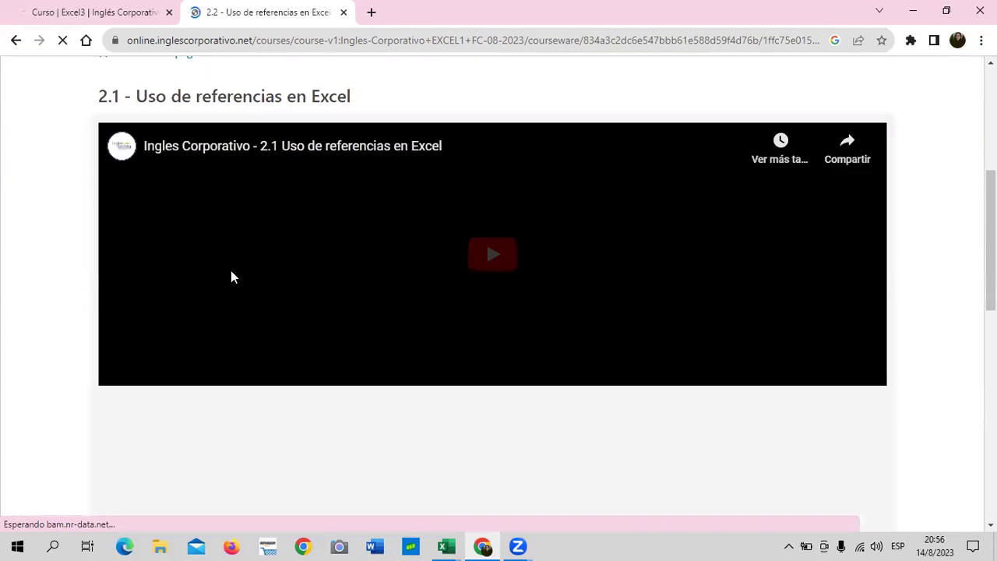
pyautogui.scroll(-1, 394, 336)
pyautogui.scroll(-1, 467, 372)
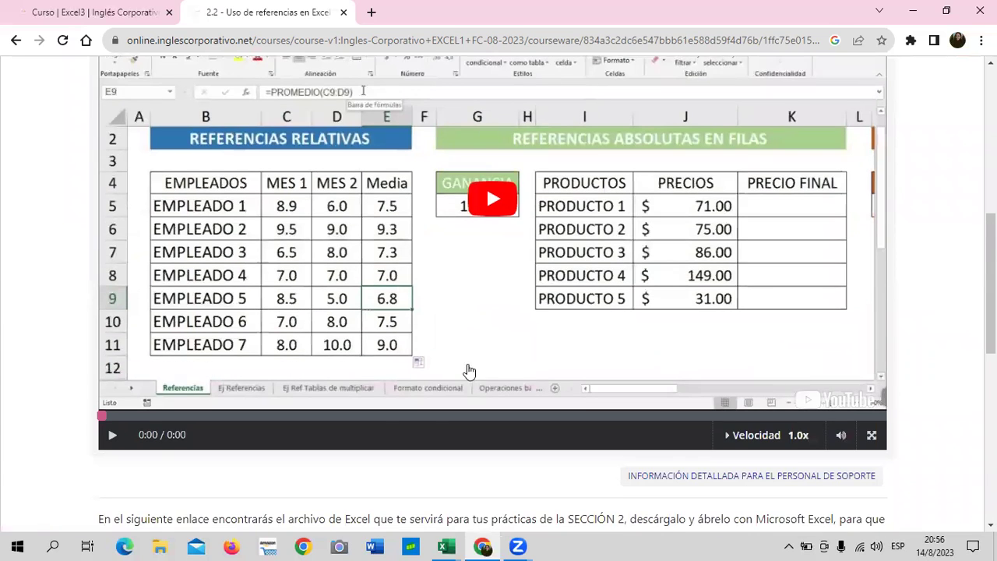
pyautogui.scroll(-1, 311, 382)
pyautogui.scroll(-1, 233, 432)
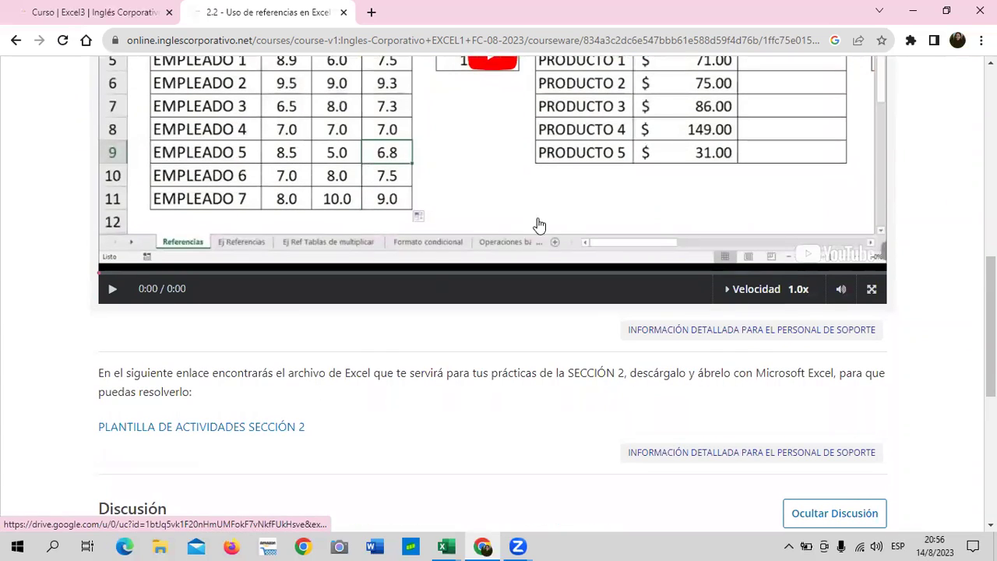
pyautogui.scroll(2, 457, 245)
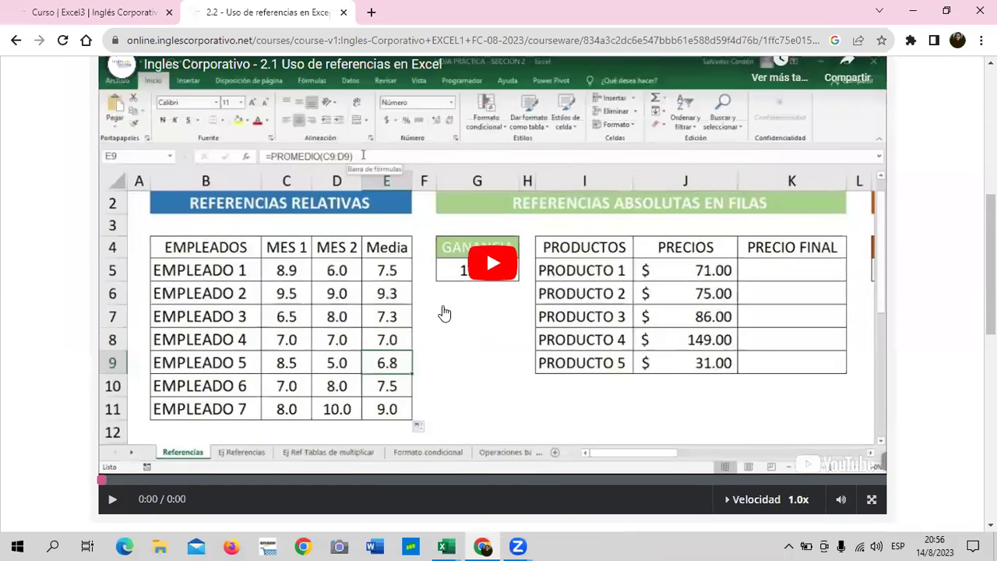
pyautogui.scroll(3, 440, 308)
pyautogui.scroll(1, 374, 228)
pyautogui.scroll(1, 379, 179)
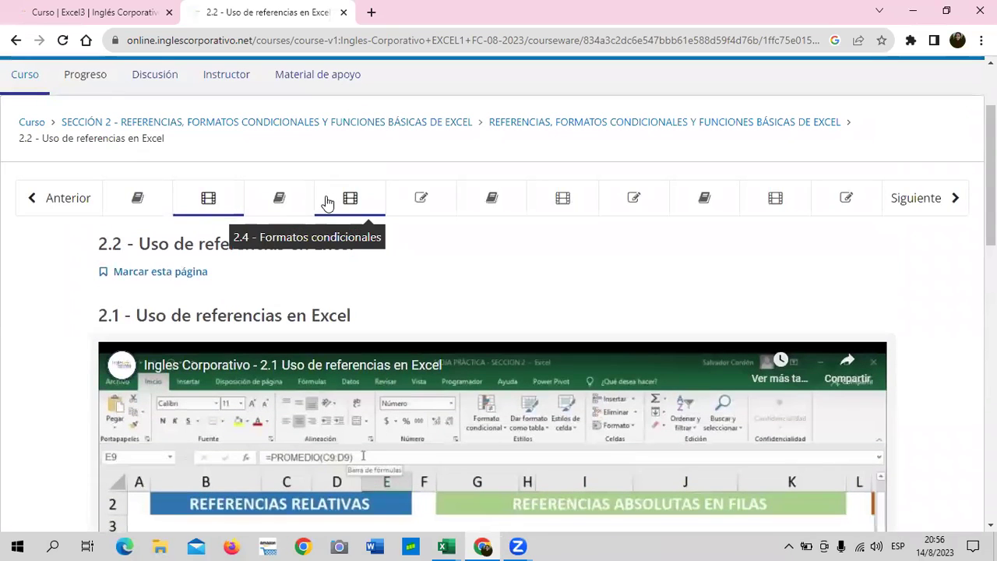
# Look through 2.4 Formatos condicionales, then return to the course outline.
pyautogui.click(333, 204)
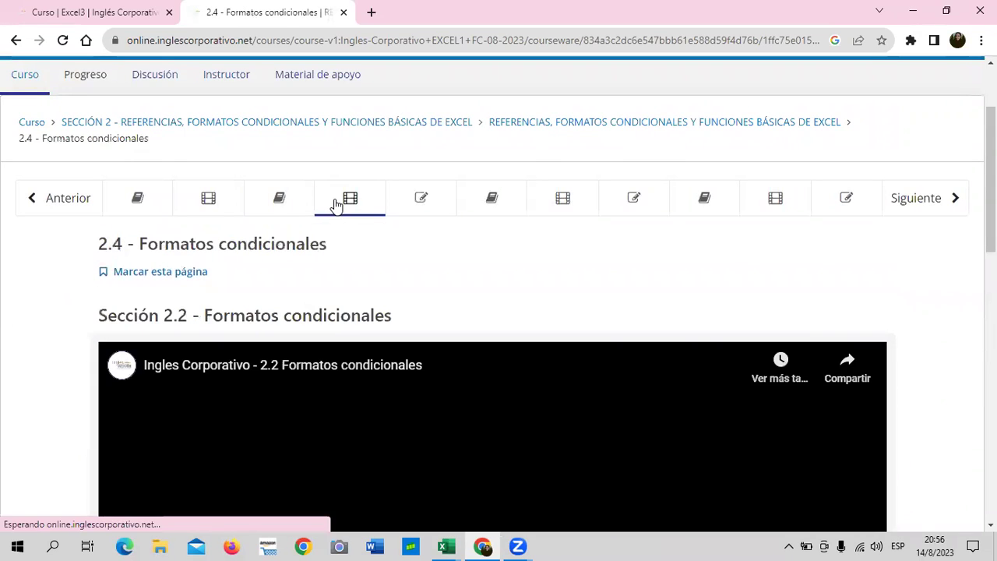
pyautogui.scroll(-4, 444, 224)
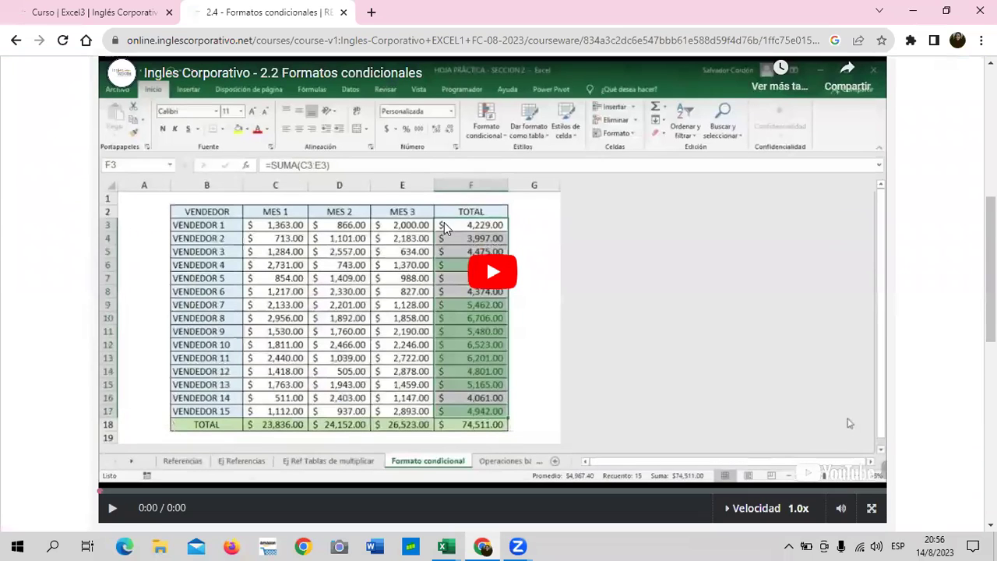
pyautogui.scroll(-2, 382, 278)
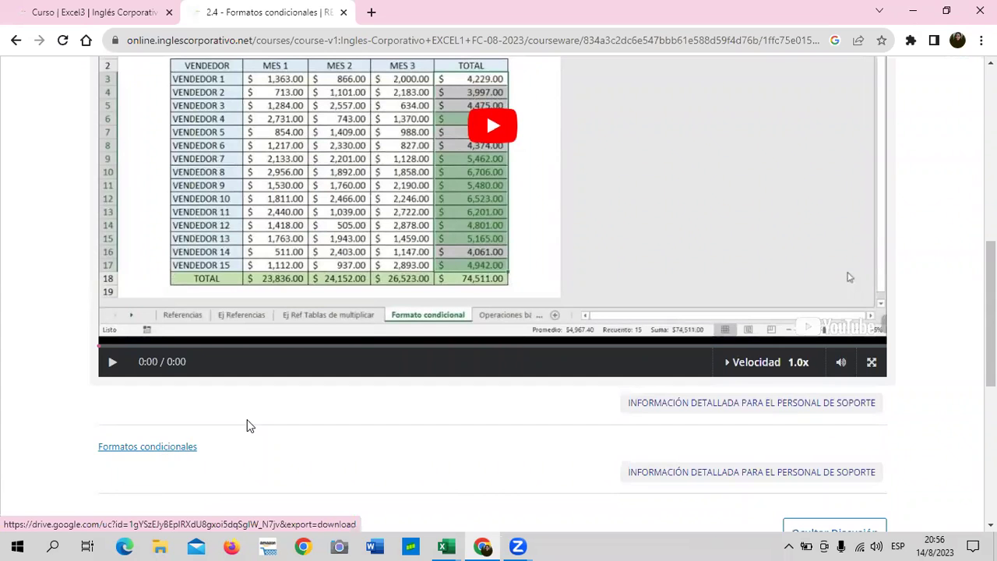
pyautogui.scroll(3, 247, 426)
pyautogui.scroll(3, 312, 413)
pyautogui.scroll(2, 356, 397)
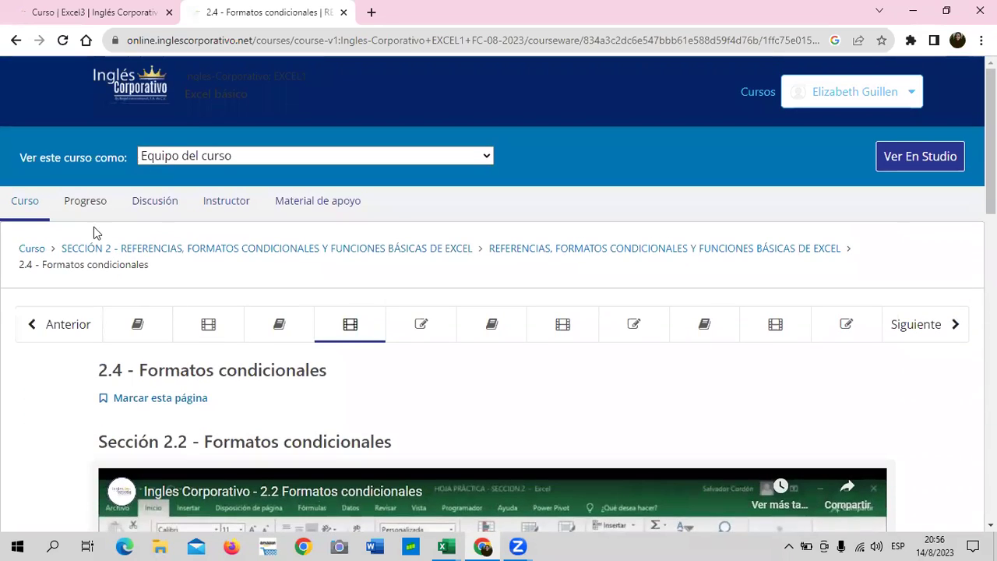
pyautogui.click(31, 250)
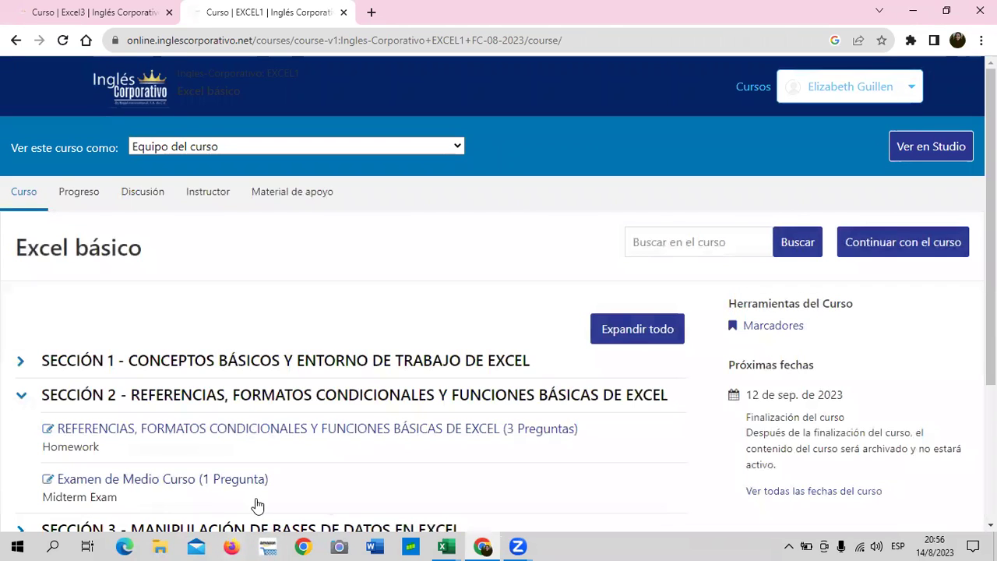
# Bring the practice workbook forward, flip through sheets Hoja8 to Hoja2, and settle on 'Ingreso de datos' at D5.
pyautogui.moveTo(444, 545)
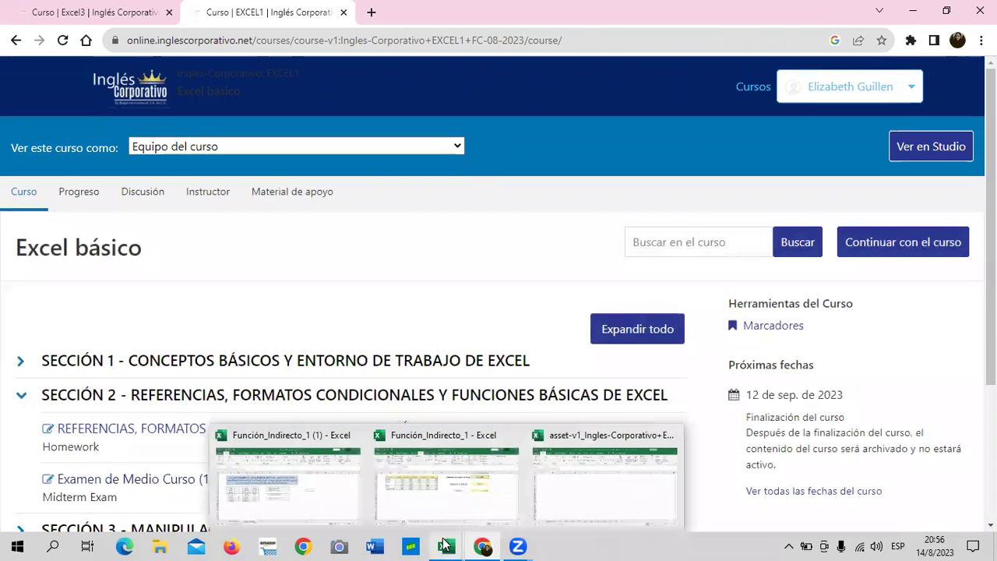
pyautogui.click(584, 481)
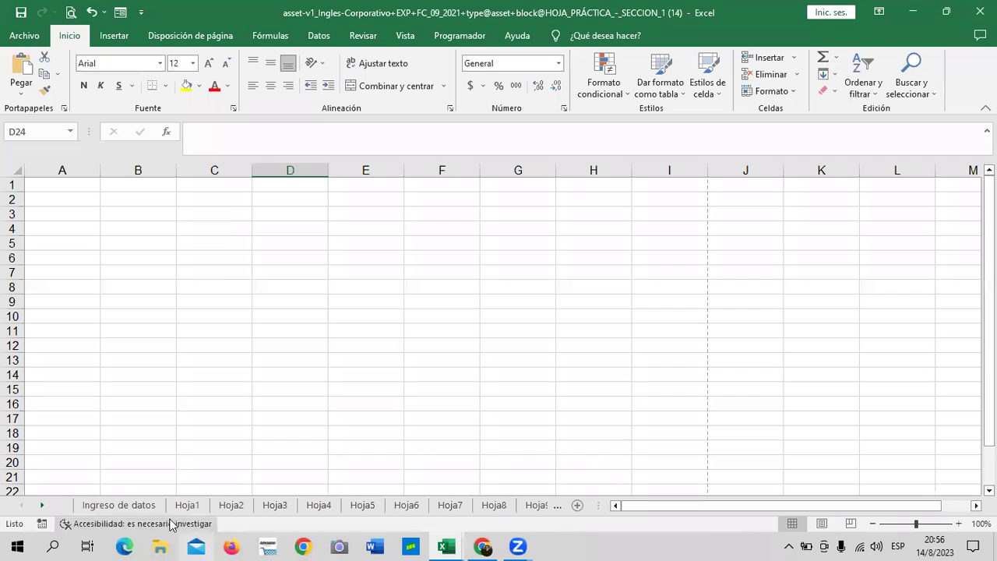
pyautogui.click(494, 505)
pyautogui.click(449, 506)
pyautogui.click(406, 506)
pyautogui.click(363, 507)
pyautogui.click(331, 506)
pyautogui.click(276, 506)
pyautogui.click(232, 507)
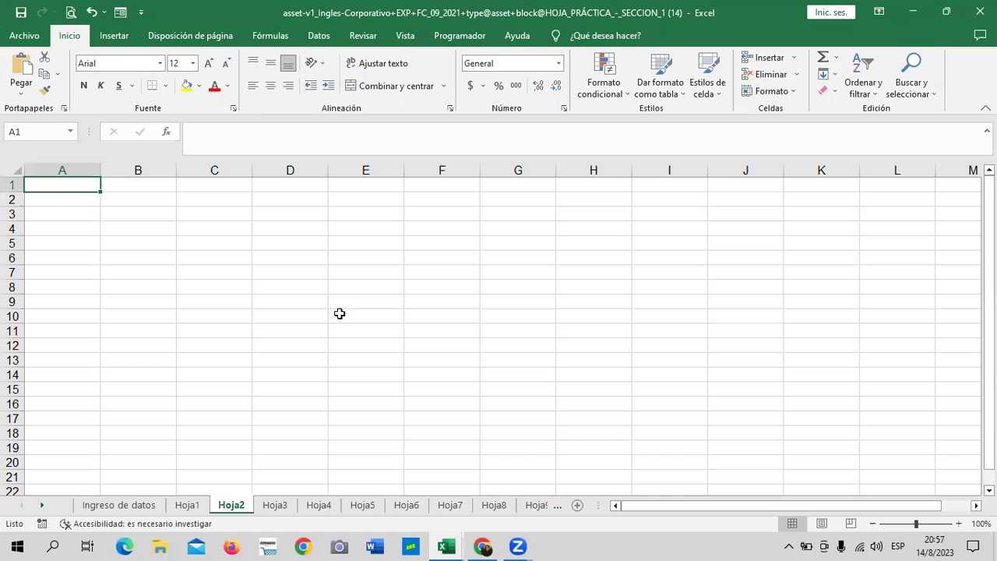
pyautogui.click(130, 506)
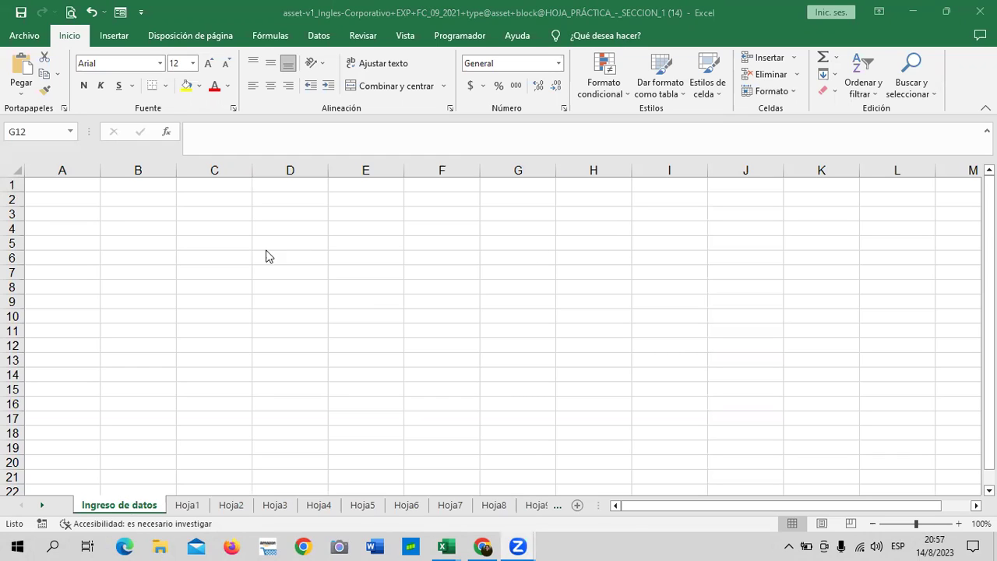
pyautogui.click(293, 237)
pyautogui.moveTo(482, 547)
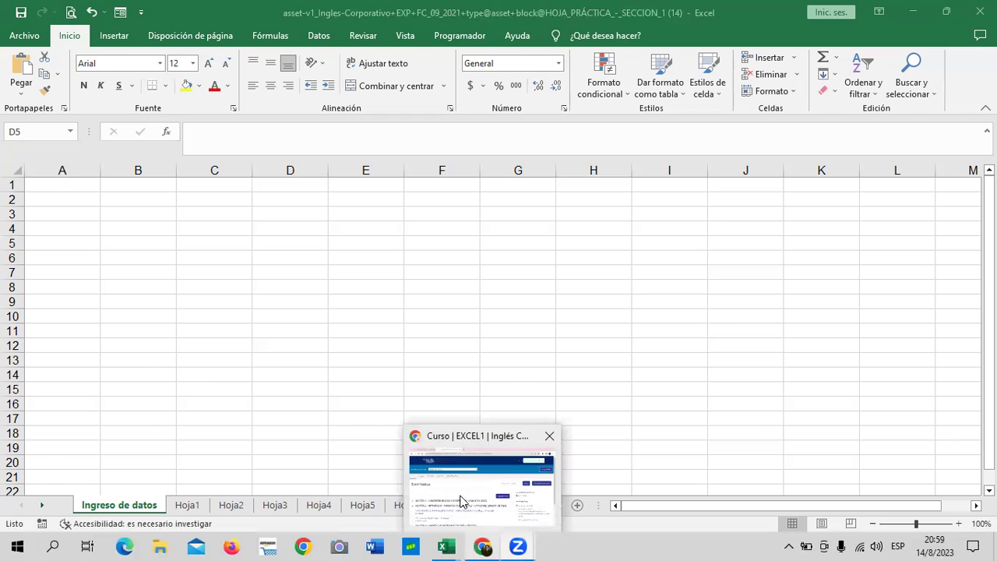
# In Chrome, expand Sección 1, open lesson 1.2 and scroll to the 'PLANTILLA DE ACTIVIDADES - SECCIÓN 1' link.
pyautogui.click(461, 500)
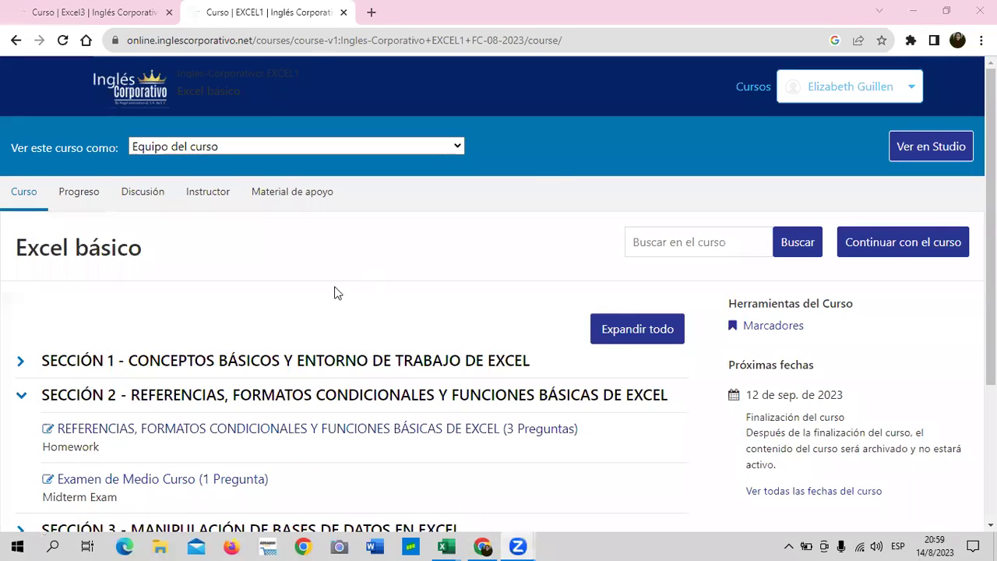
pyautogui.click(19, 361)
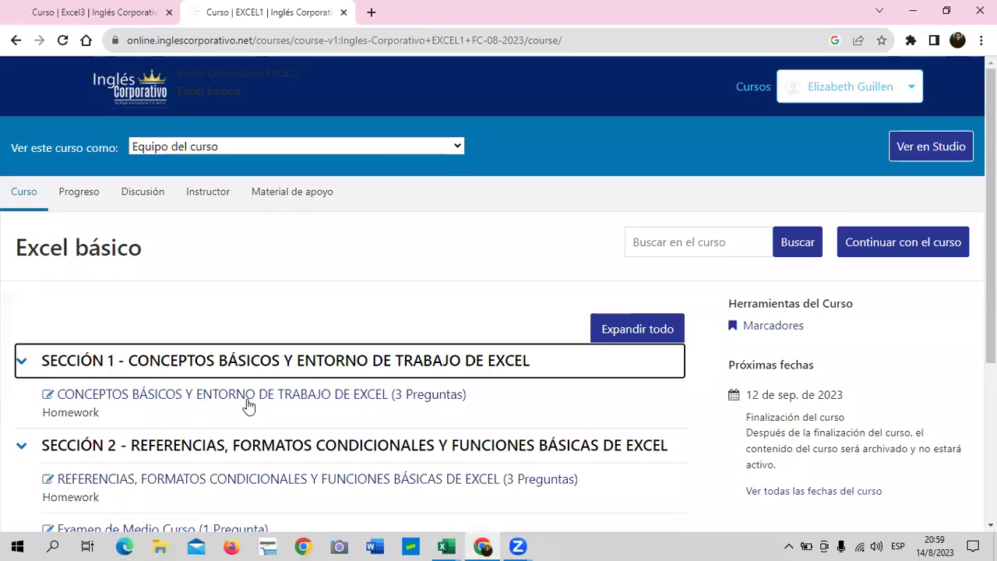
pyautogui.click(248, 406)
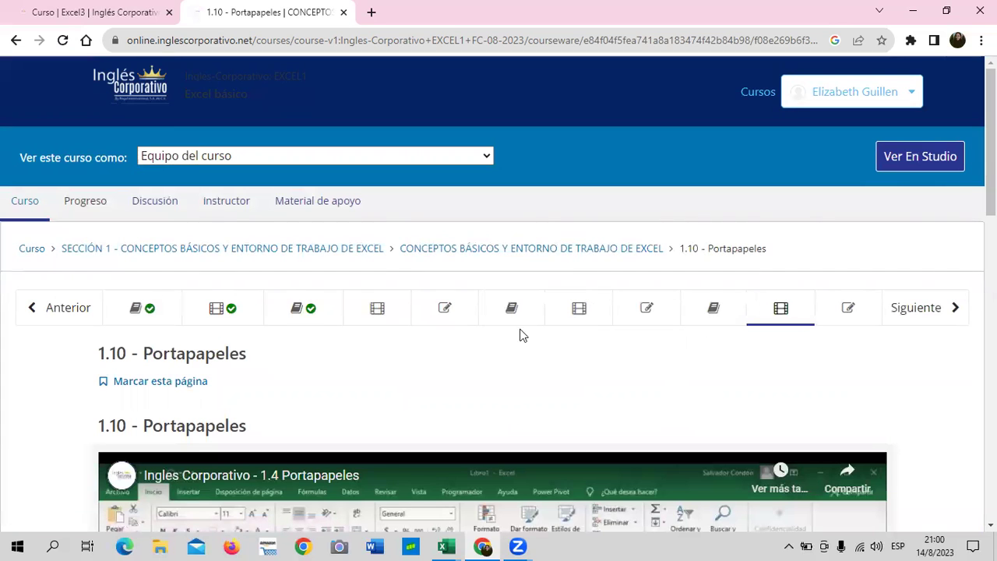
pyautogui.click(167, 311)
pyautogui.click(193, 310)
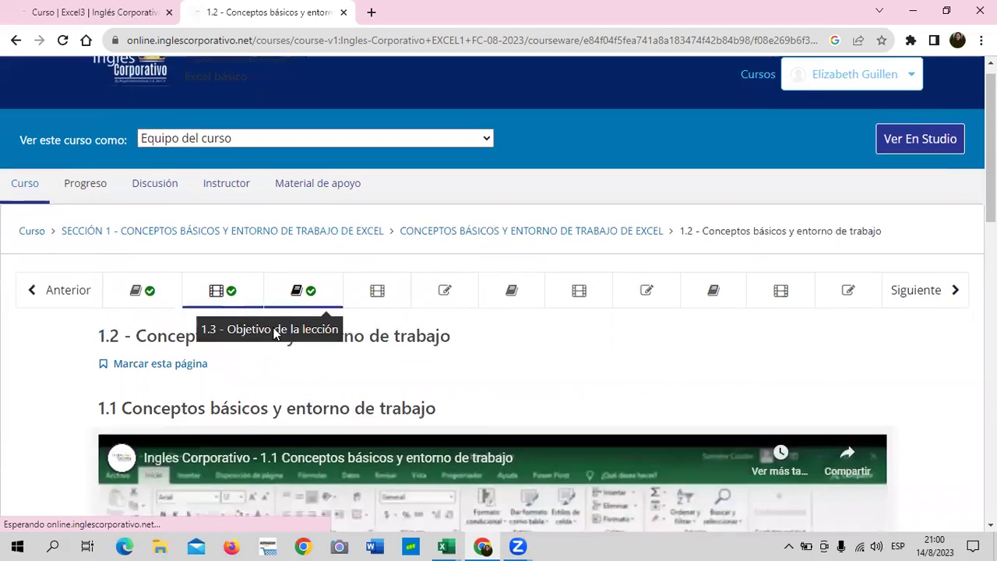
pyautogui.scroll(-6, 273, 333)
pyautogui.scroll(-2, 275, 335)
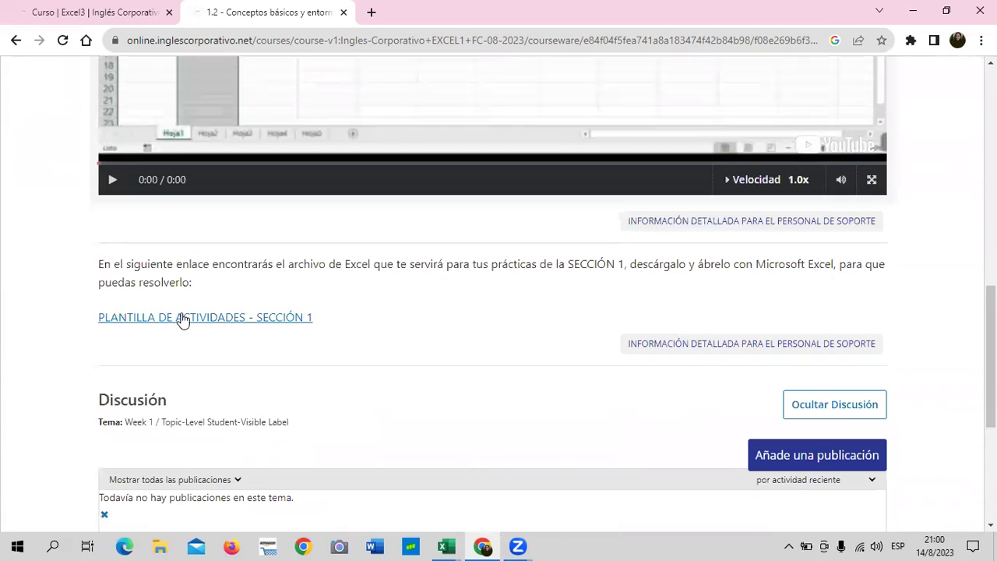